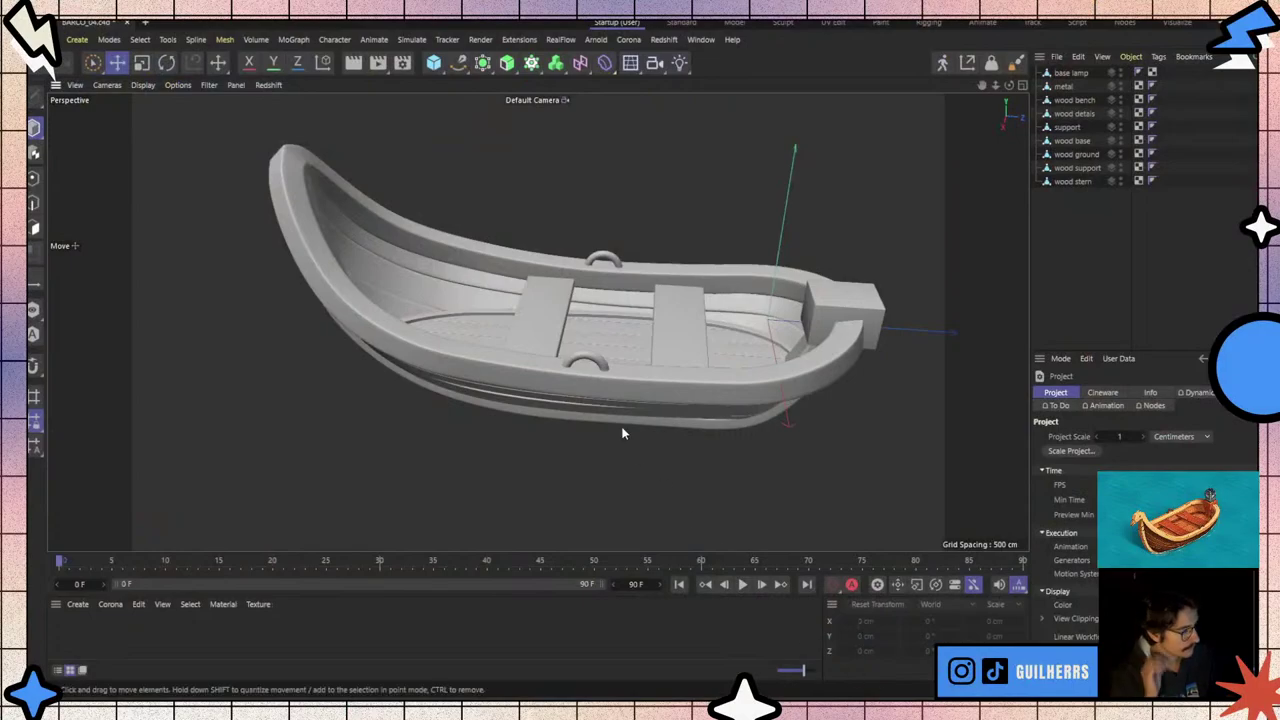
- Create six blank materials in the Material Manager
left_click(331, 632)
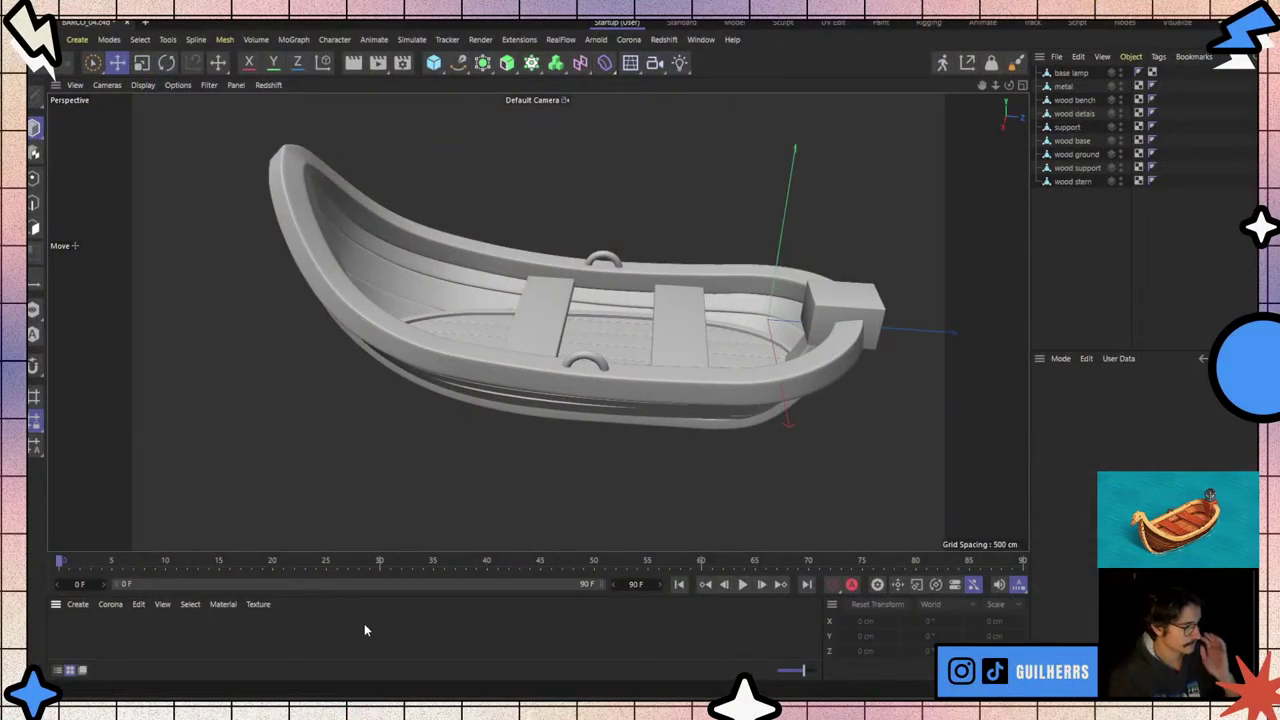
double_click(380, 628)
double_click(405, 636)
double_click(460, 648)
double_click(460, 648)
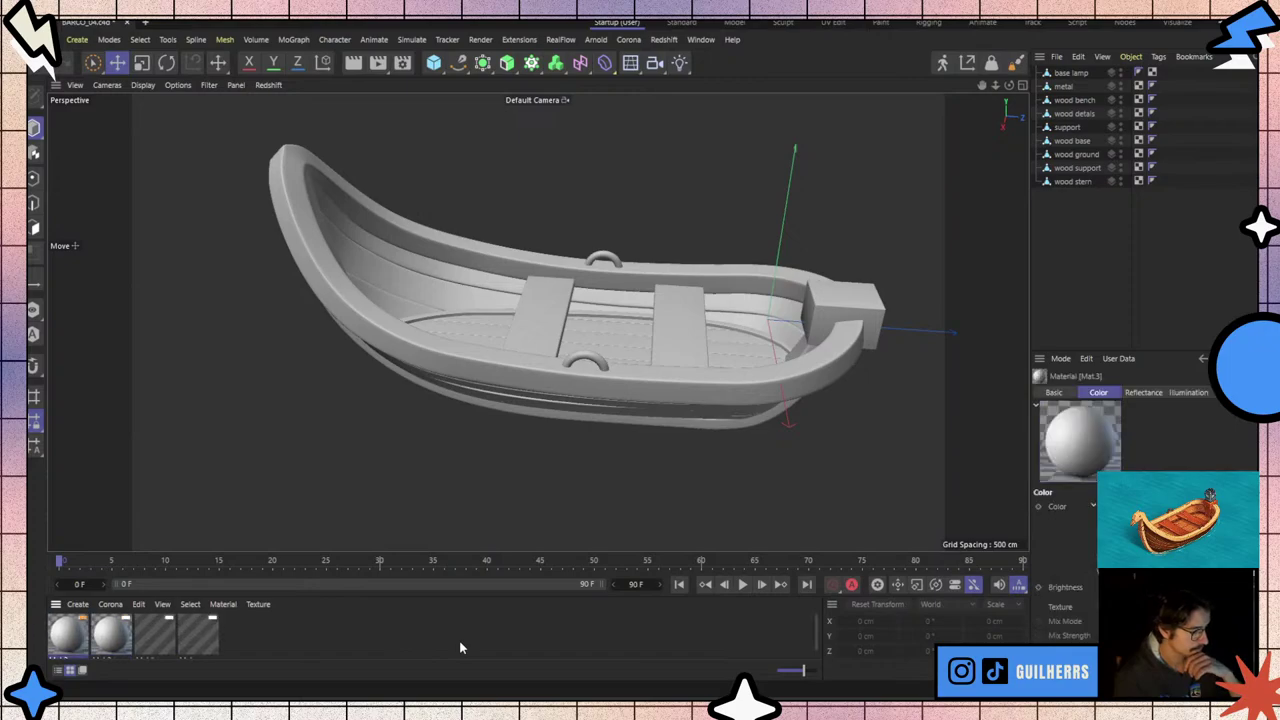
double_click(460, 648)
double_click(460, 648)
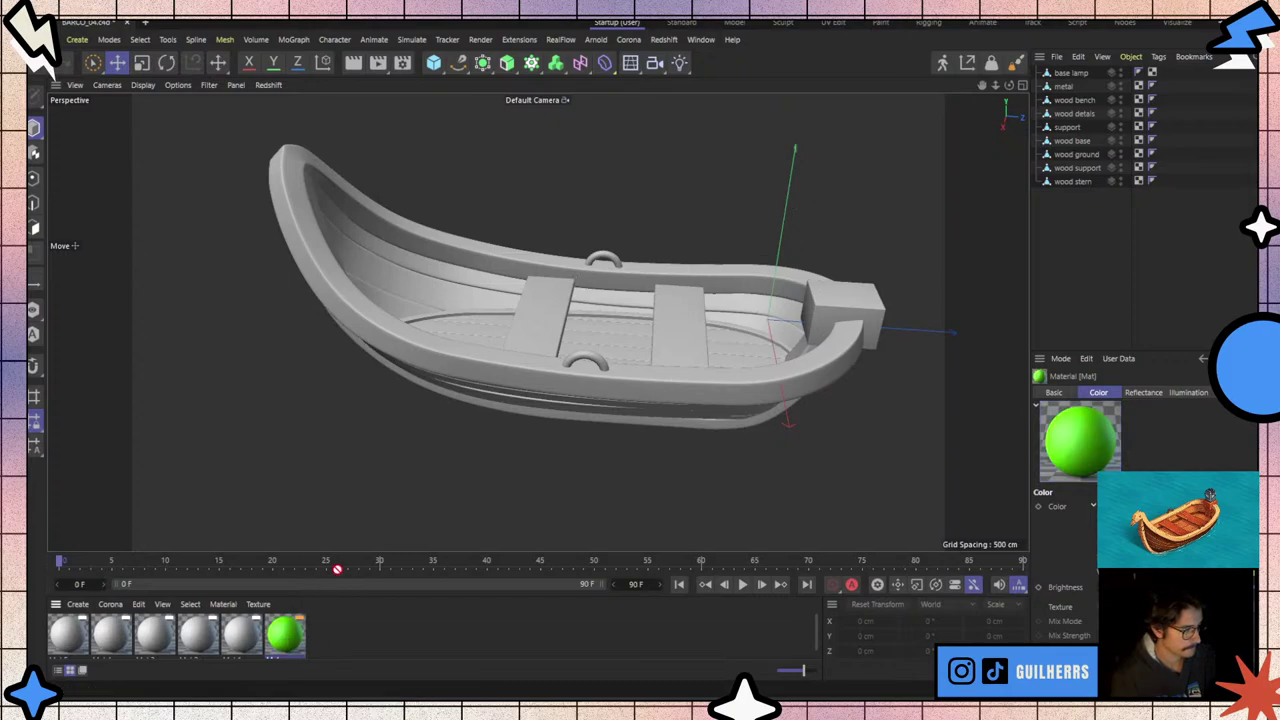
- Apply green to the rim, red to the benches, orange to the hull, yellow to the base
left_click_drag(426, 363, 423, 425)
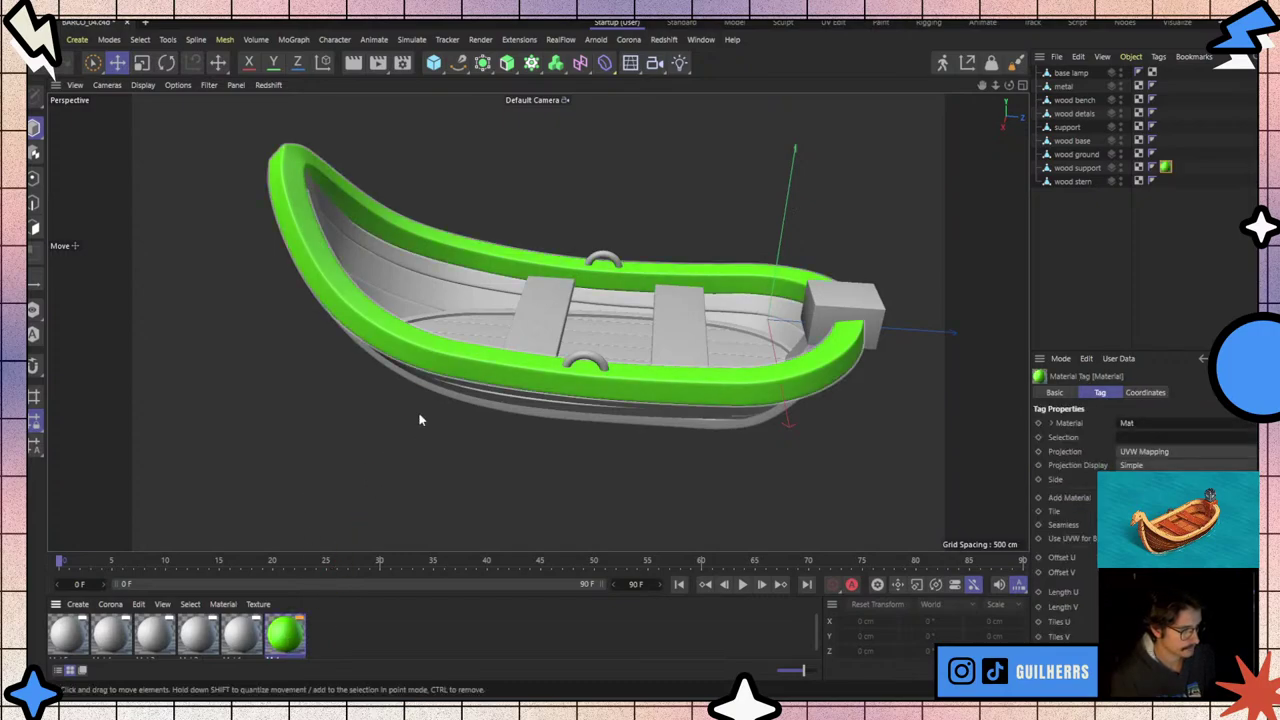
left_click(226, 645)
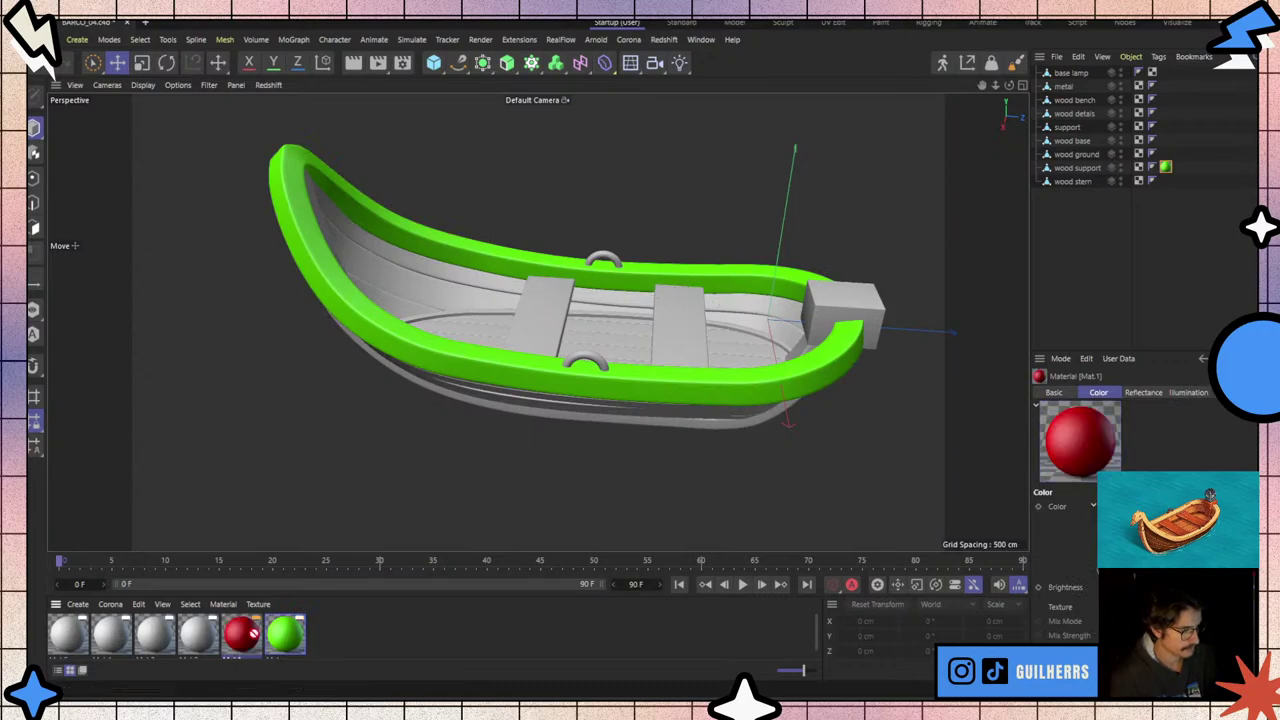
left_click_drag(252, 632, 522, 312)
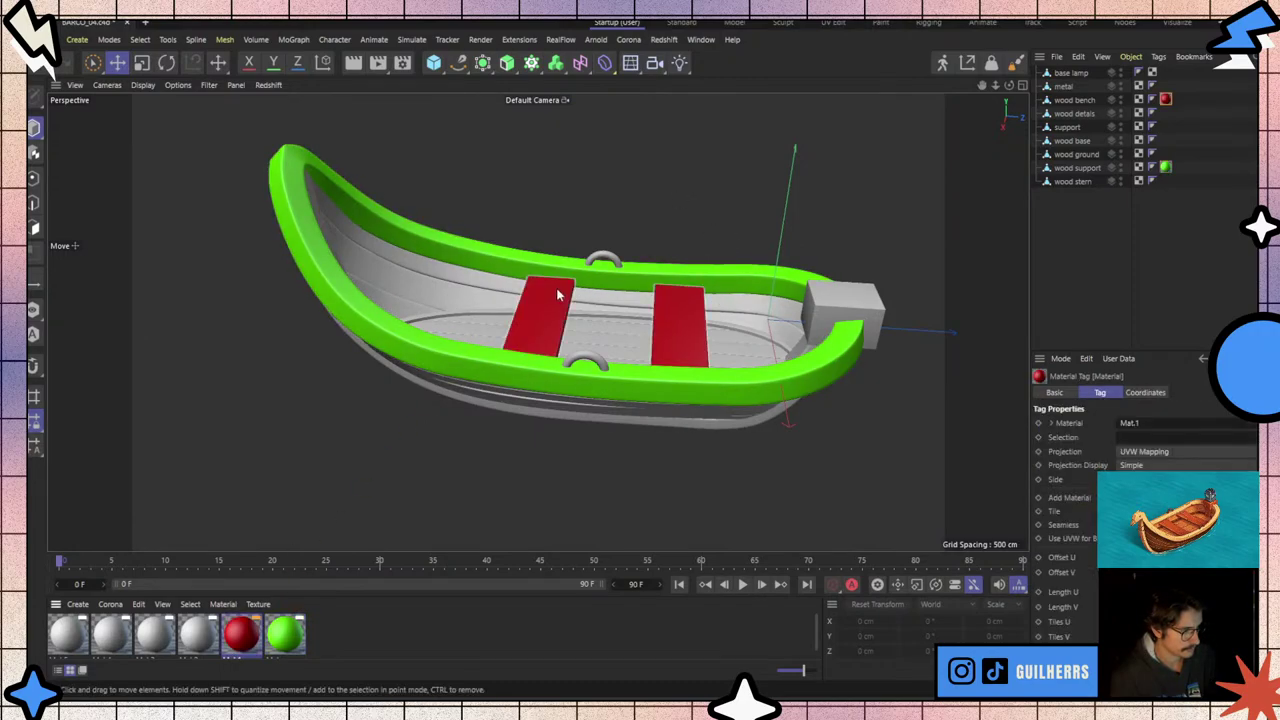
left_click(211, 647)
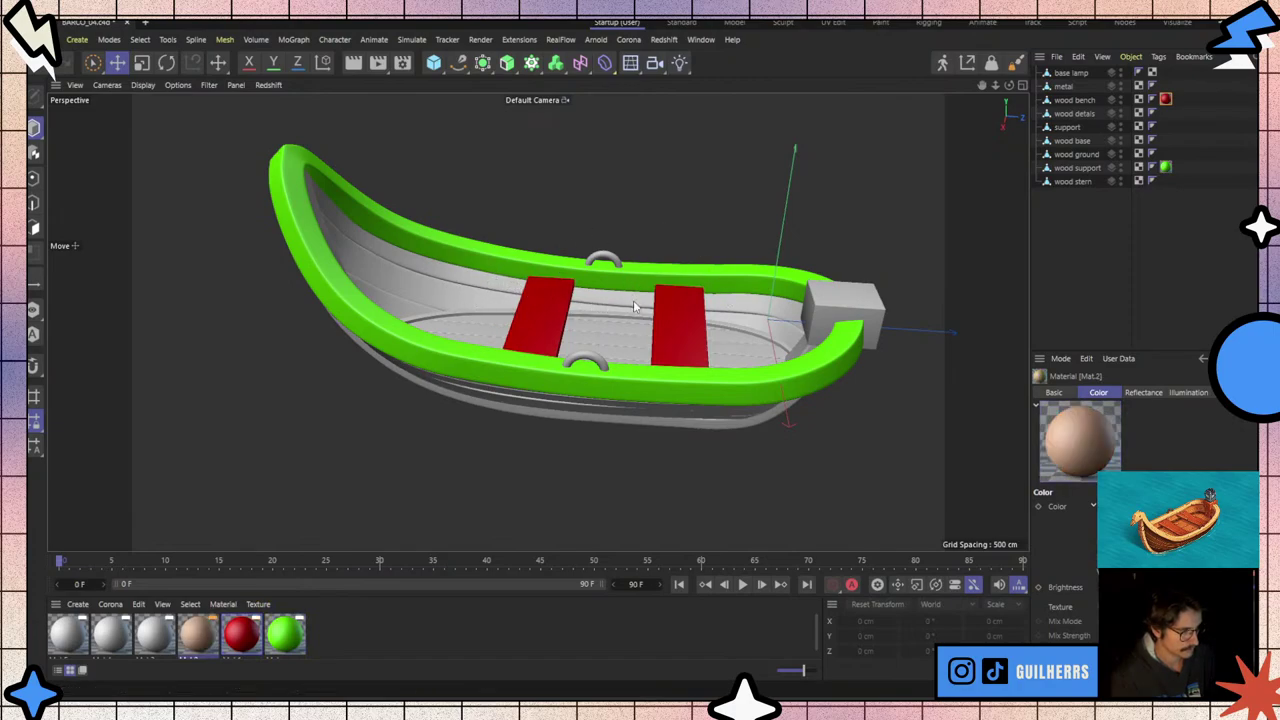
left_click_drag(213, 647, 416, 289)
mouse_move(478, 353)
left_mouse_down("alt")
mouse_move(521, 330)
mouse_move(400, 420)
left_mouse_up("alt")
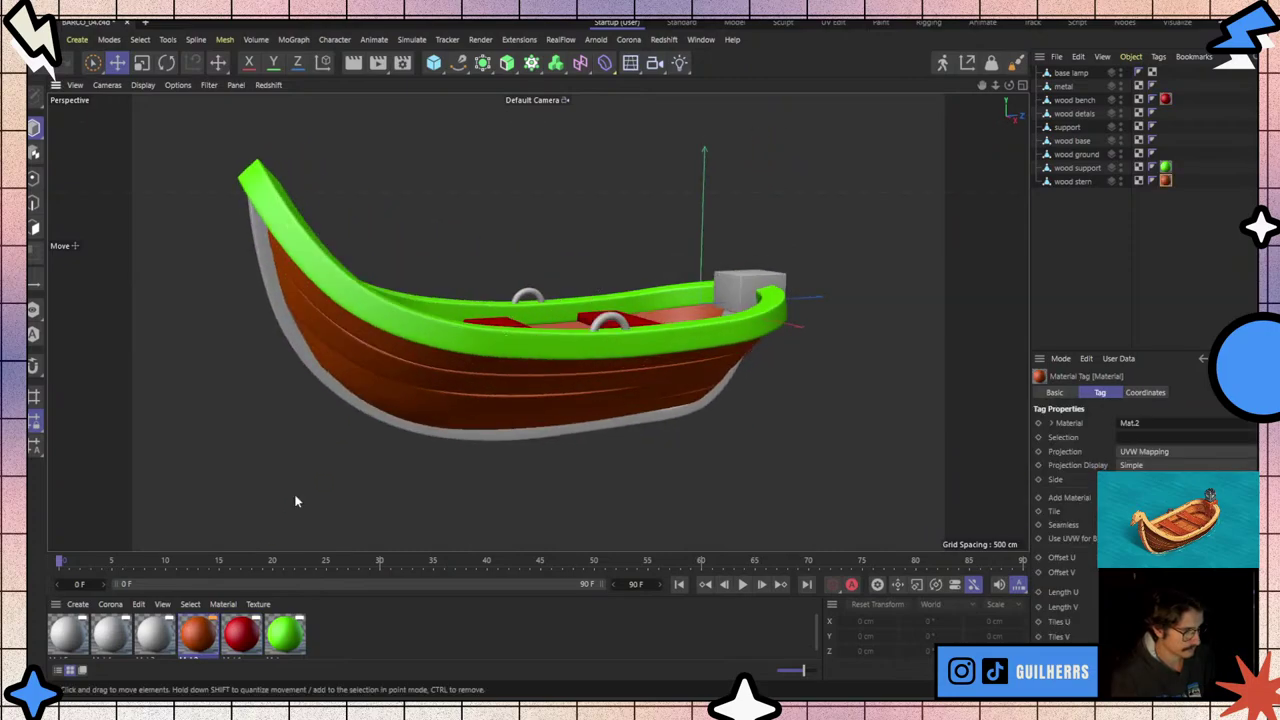
left_click(158, 640)
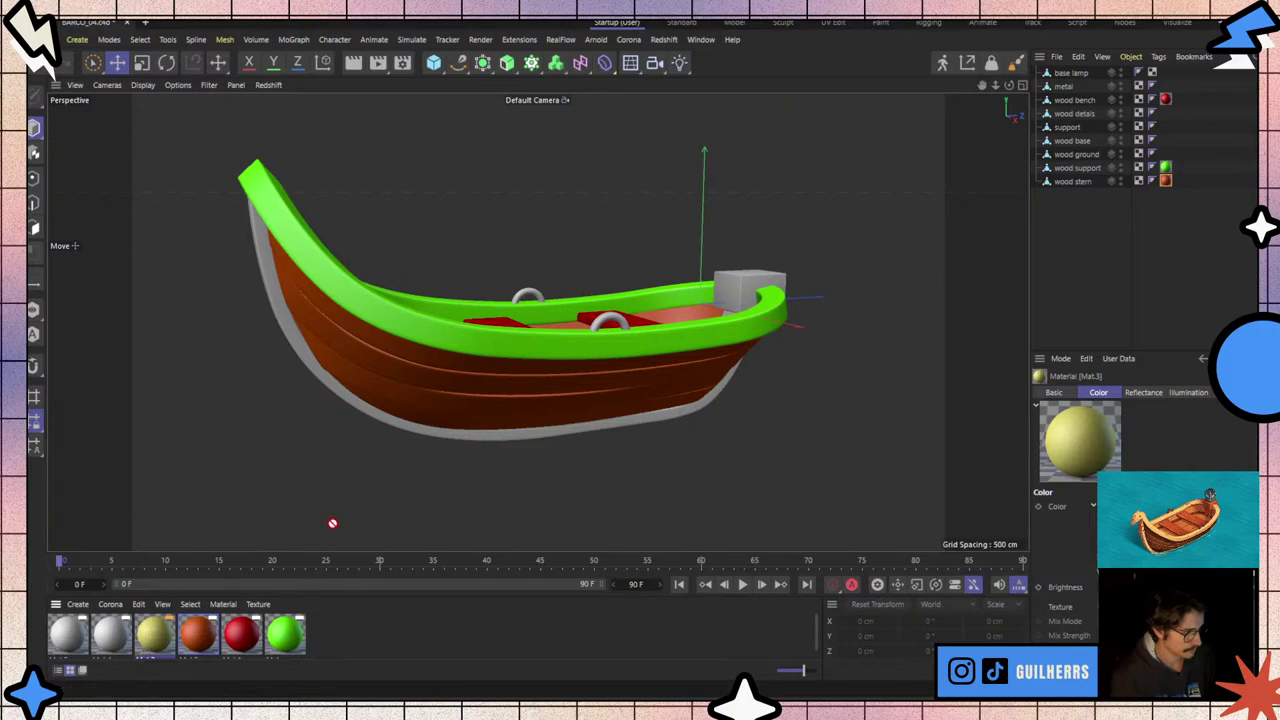
left_click_drag(332, 523, 397, 419)
left_click_drag(442, 351, 549, 403, "alt")
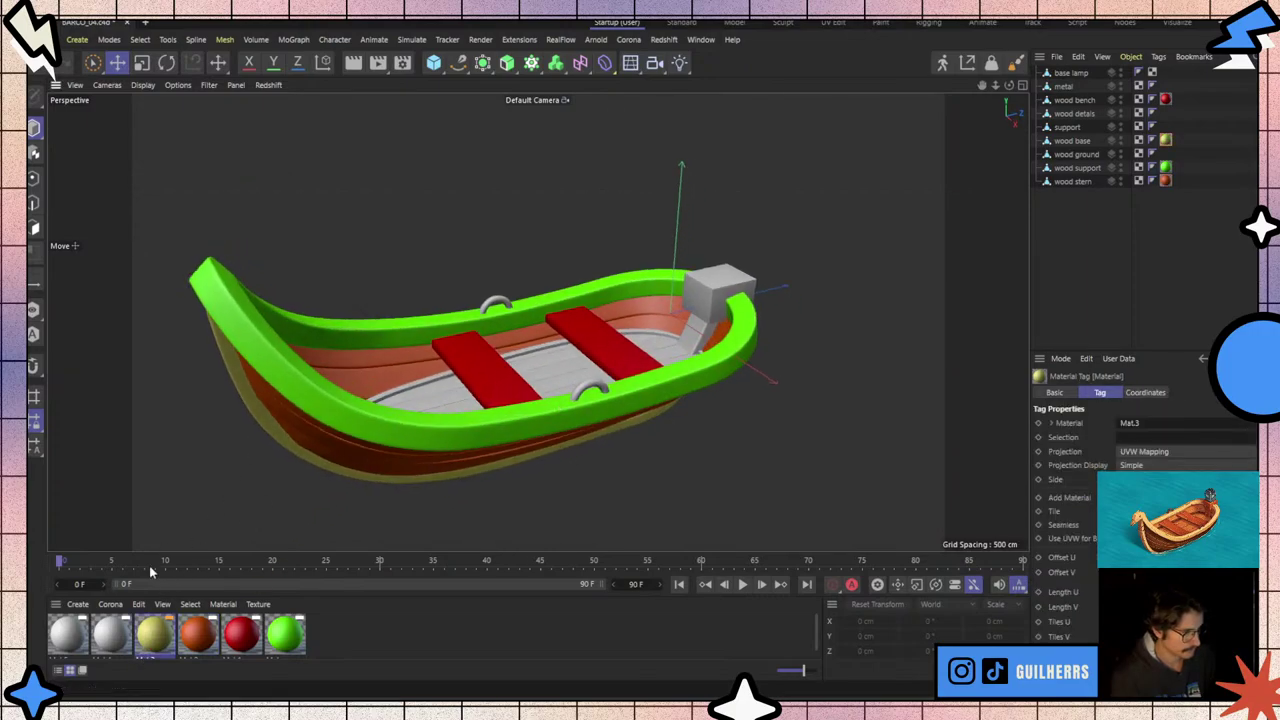
left_click(112, 650)
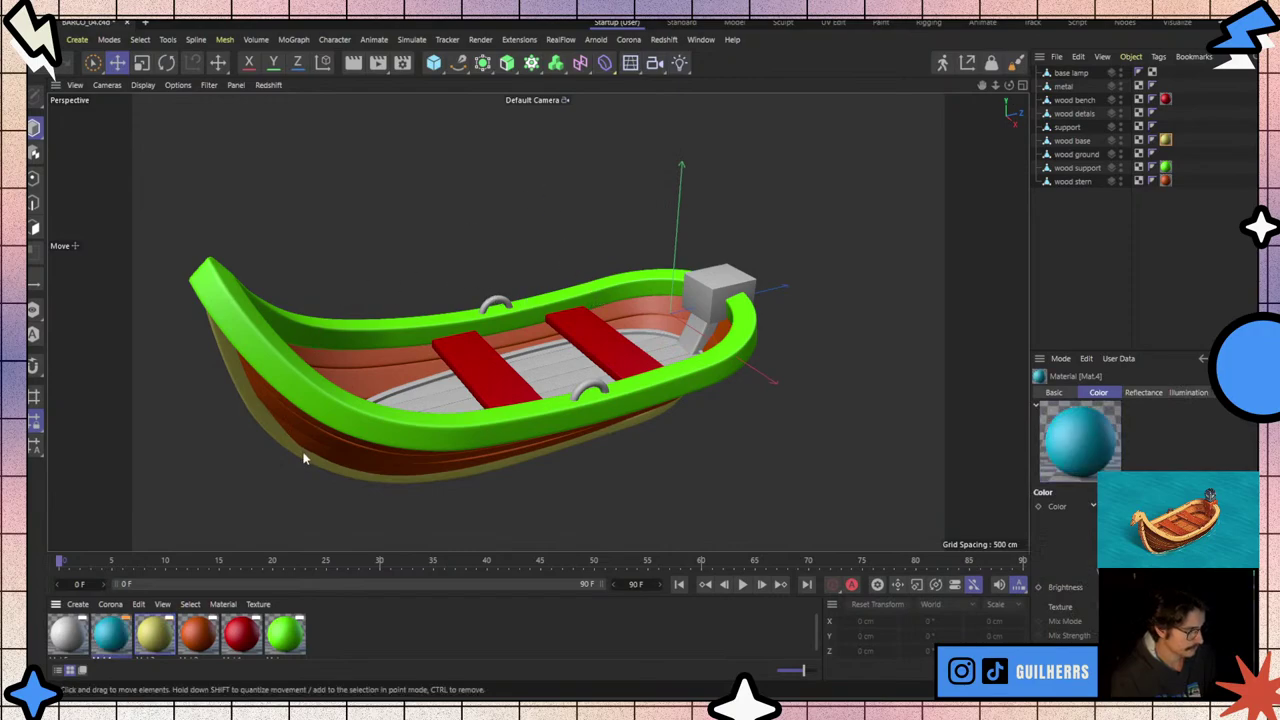
- Apply cyan to the boat floor, blue to the trim strip and purple to the support
left_click_drag(341, 472, 443, 399)
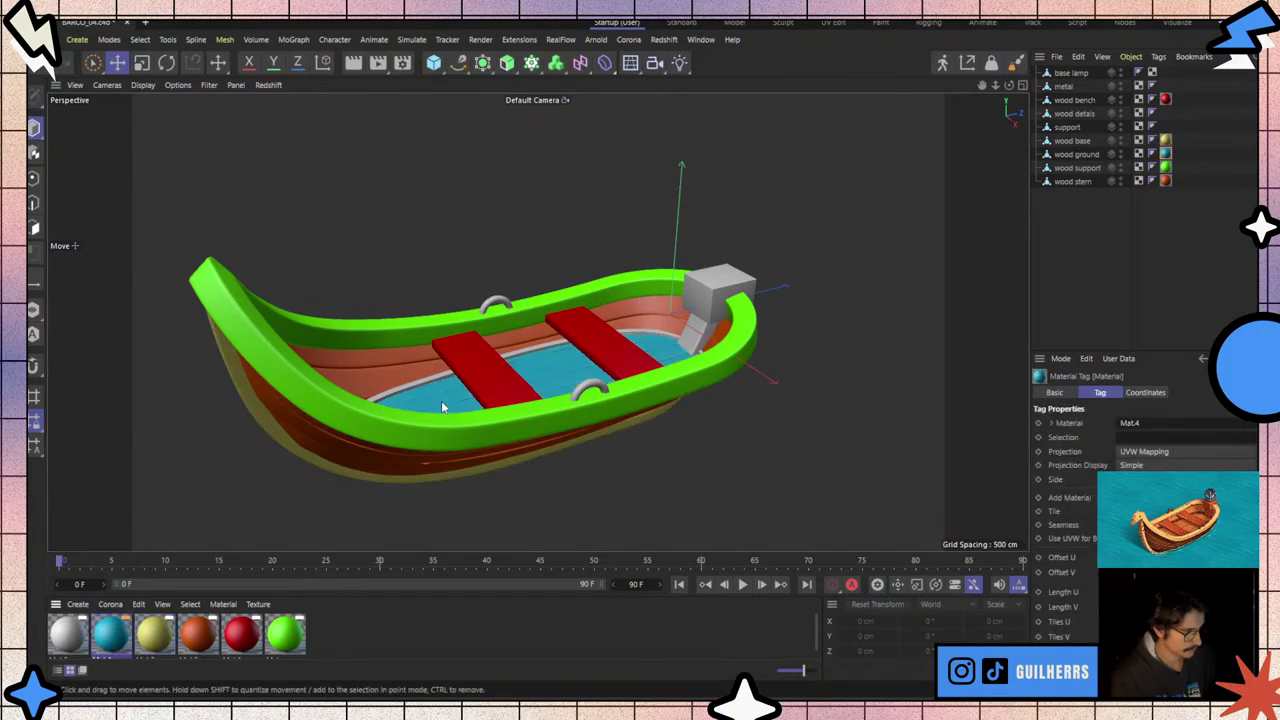
double_click(435, 624)
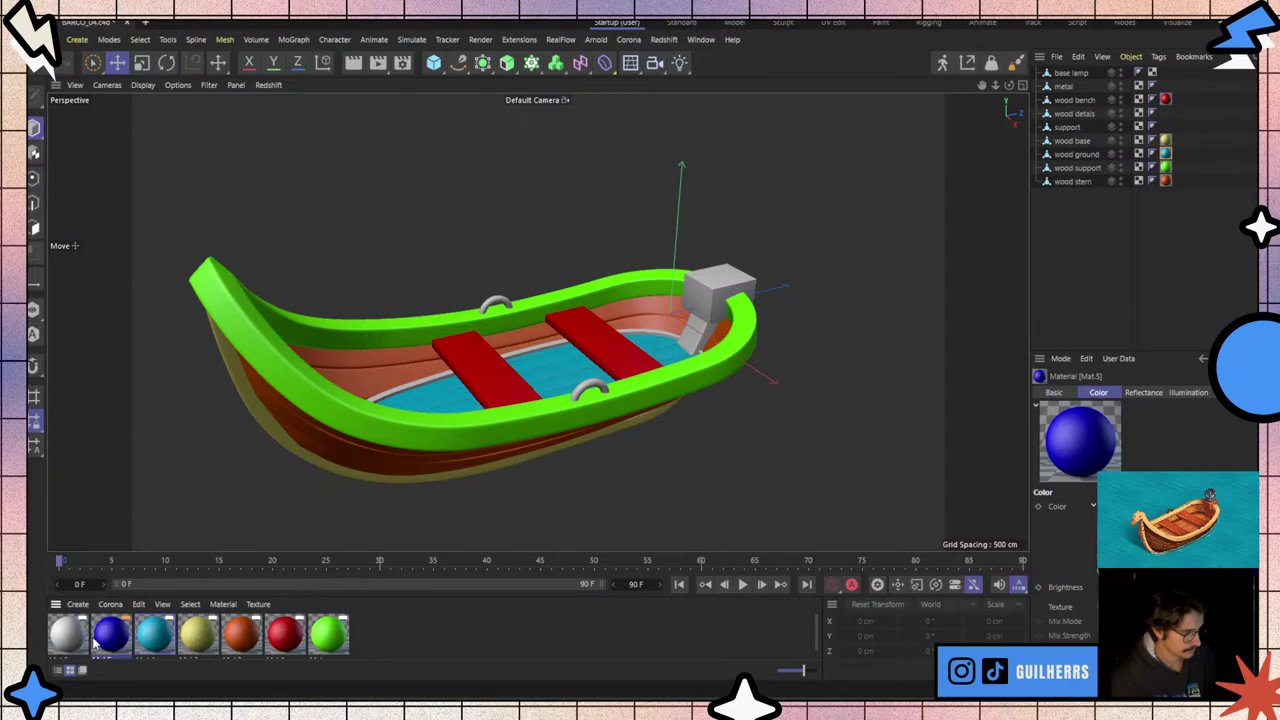
left_click_drag(283, 519, 419, 383)
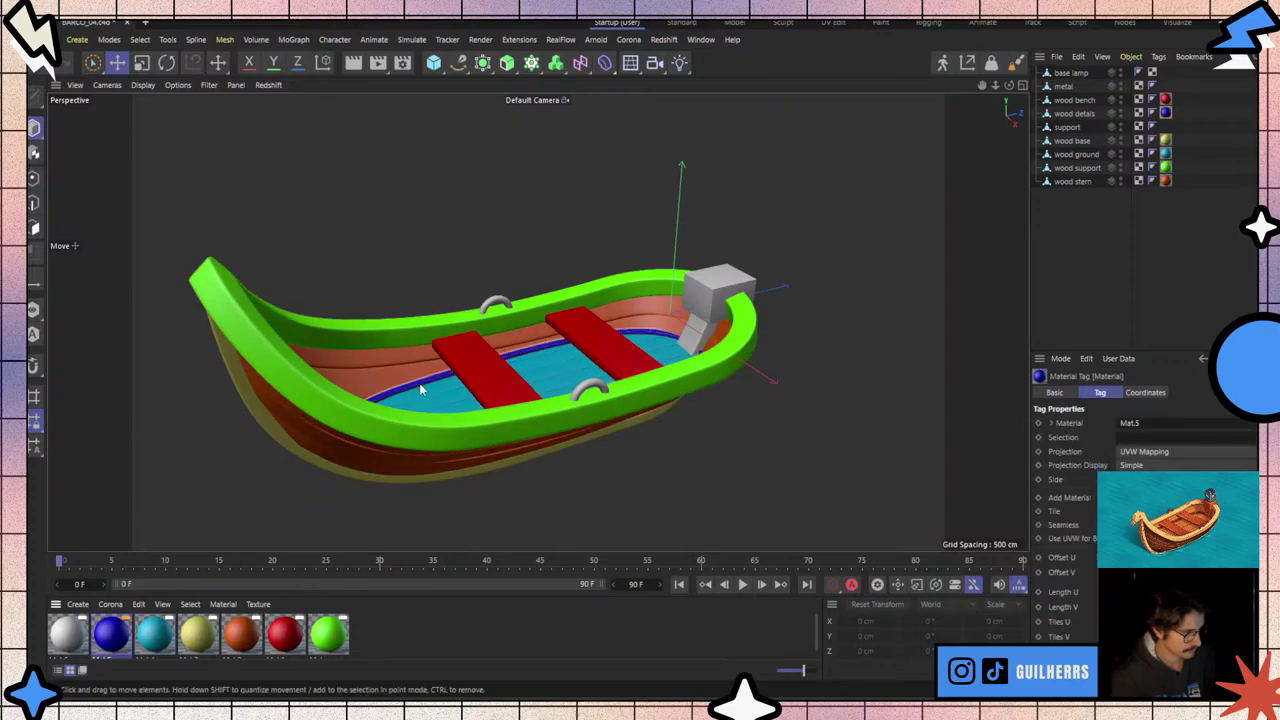
left_click(67, 633)
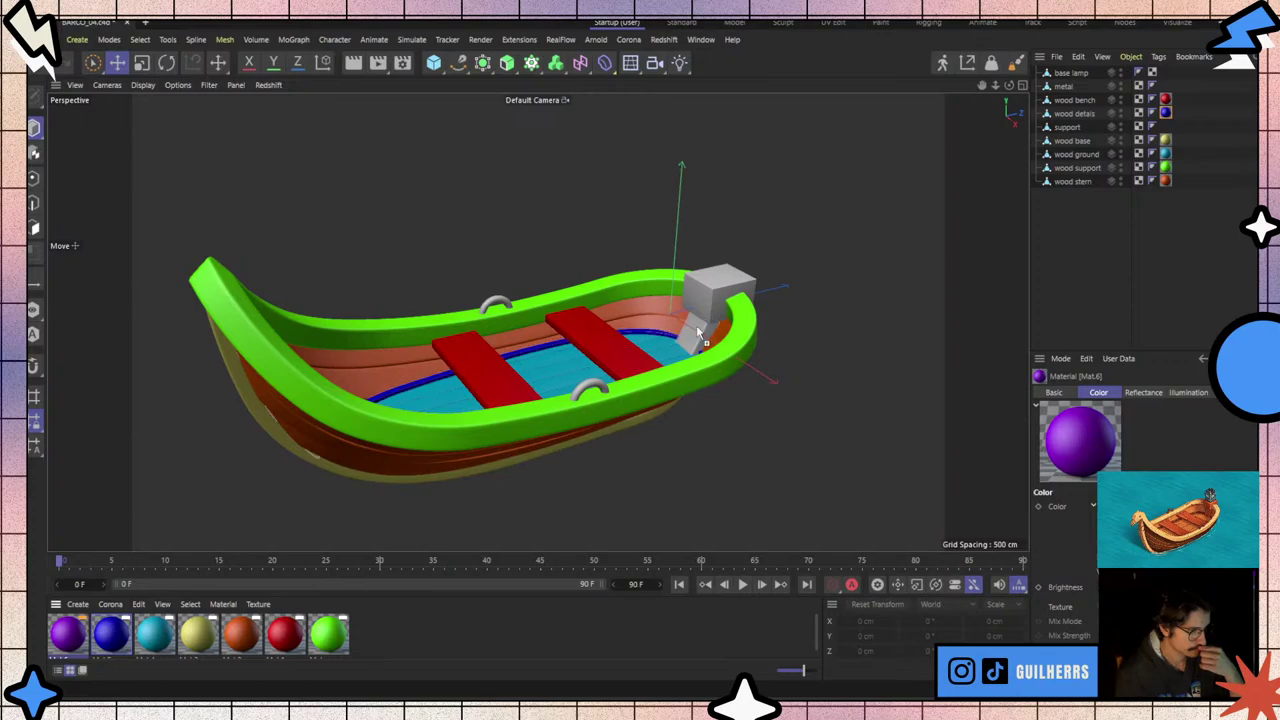
left_click_drag(343, 509, 696, 325)
mouse_move(351, 376)
left_mouse_down("alt")
mouse_move(682, 331)
mouse_move(471, 365)
mouse_move(380, 420)
left_mouse_up("alt")
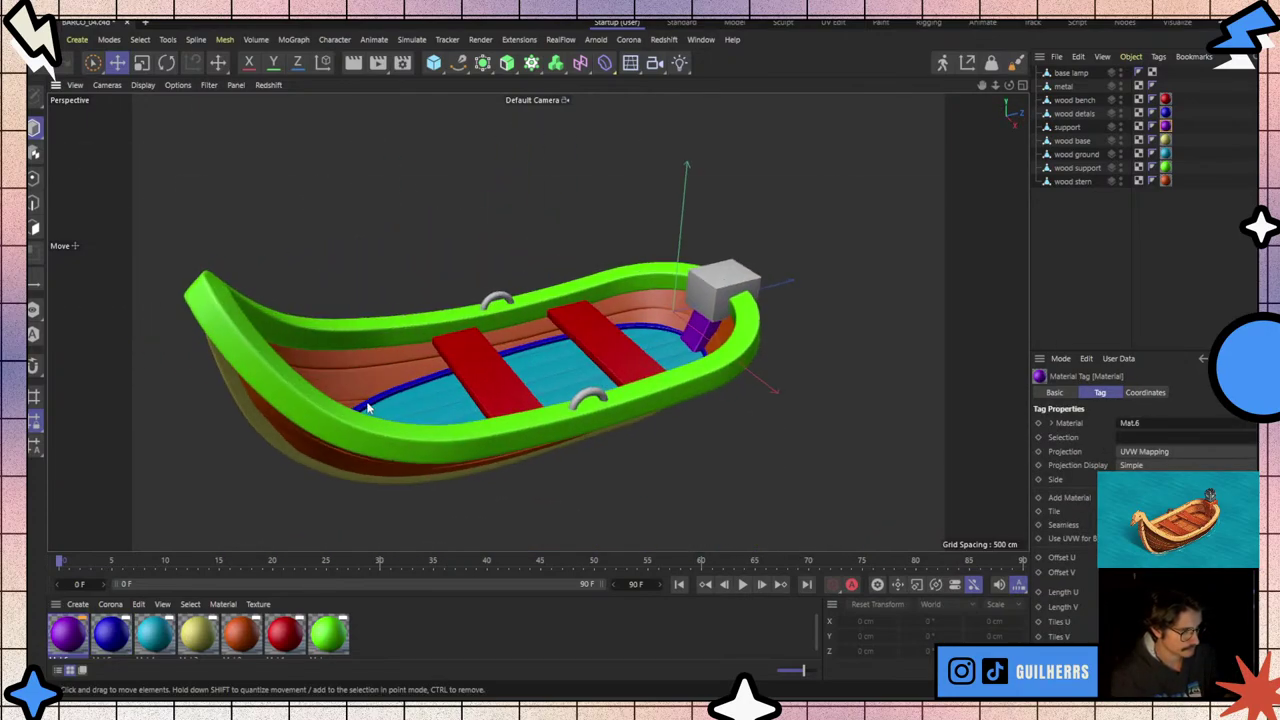
- Create two more materials and give the lamp base block teal, undoing teal on the rim
double_click(493, 626)
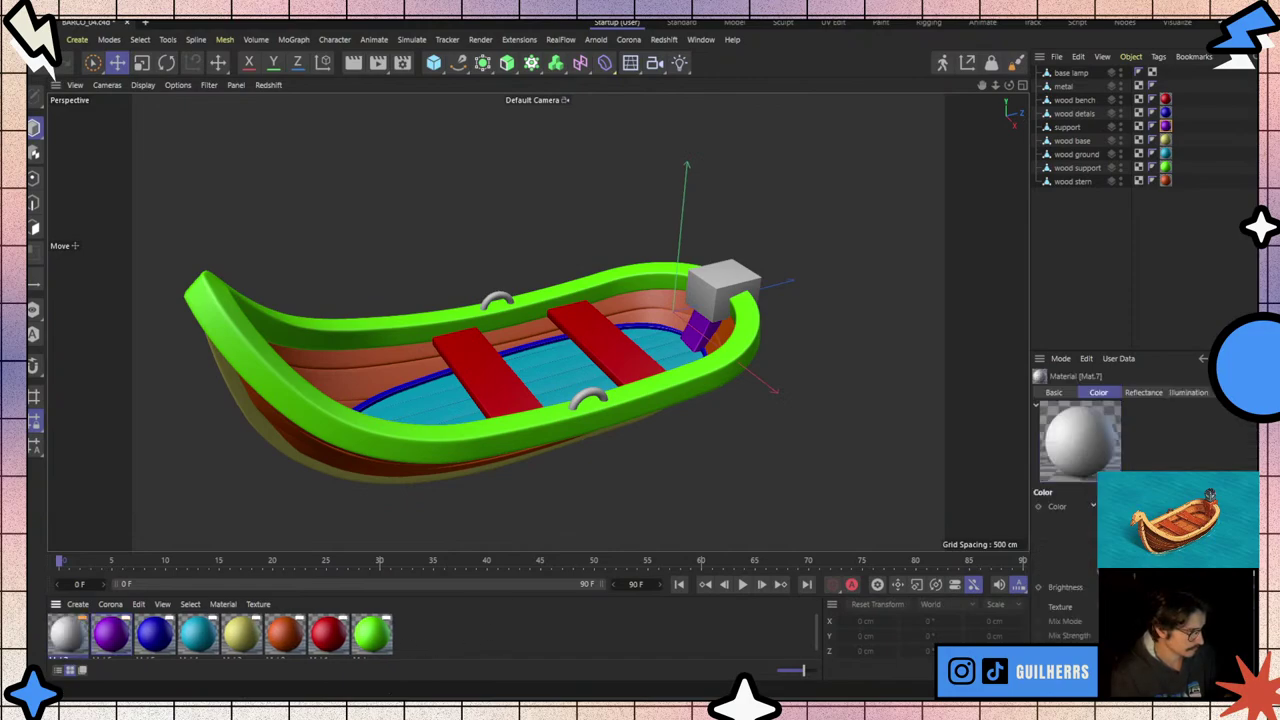
left_click(463, 645)
double_click(463, 645)
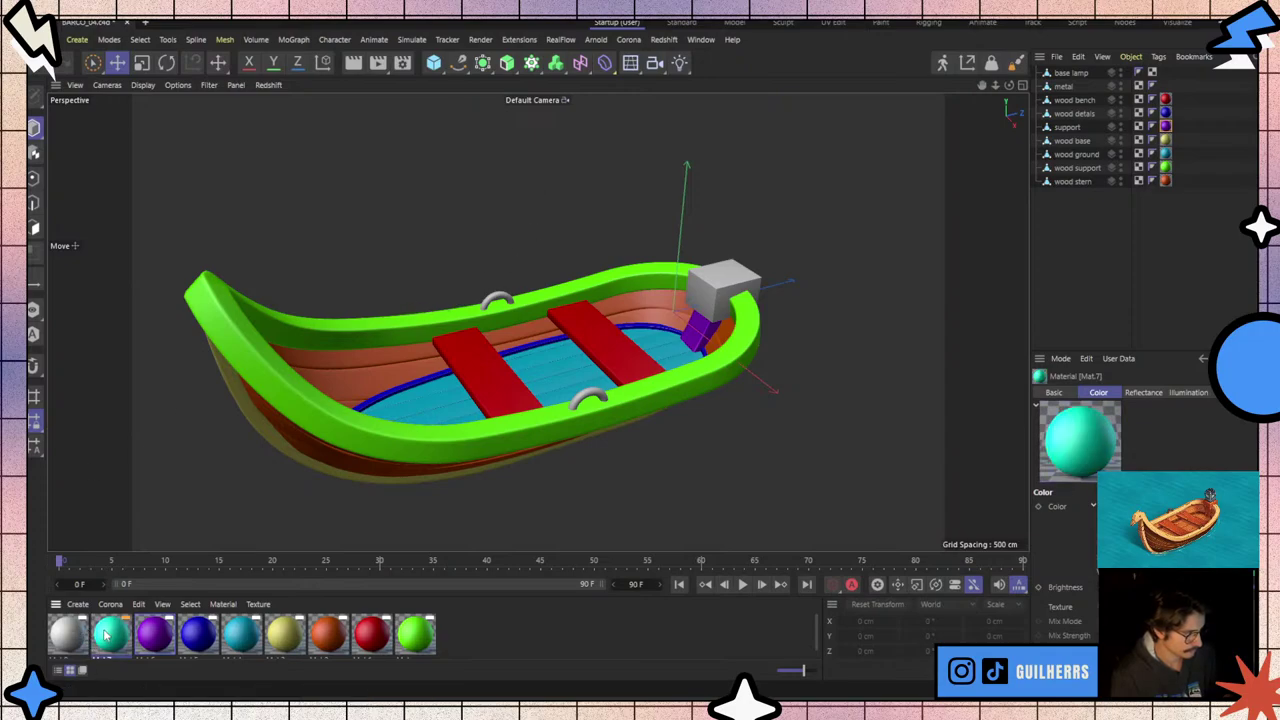
left_click_drag(105, 635, 470, 424)
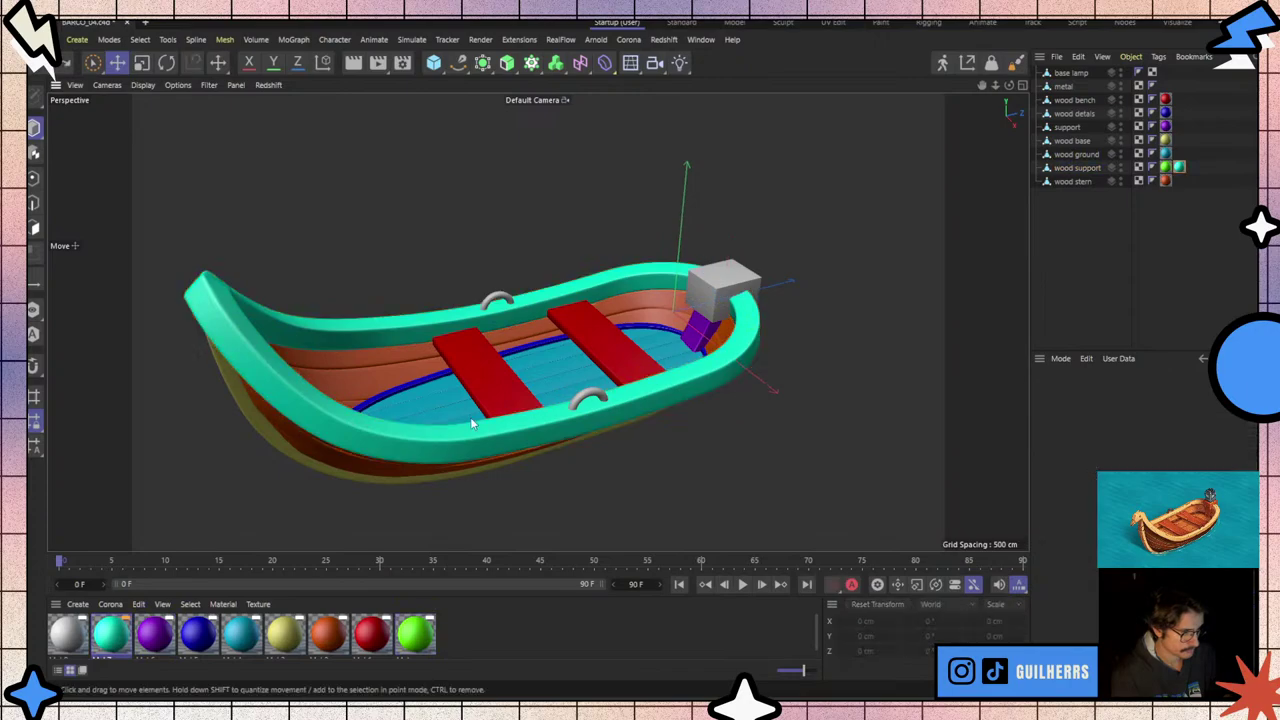
key("ctrl+z")
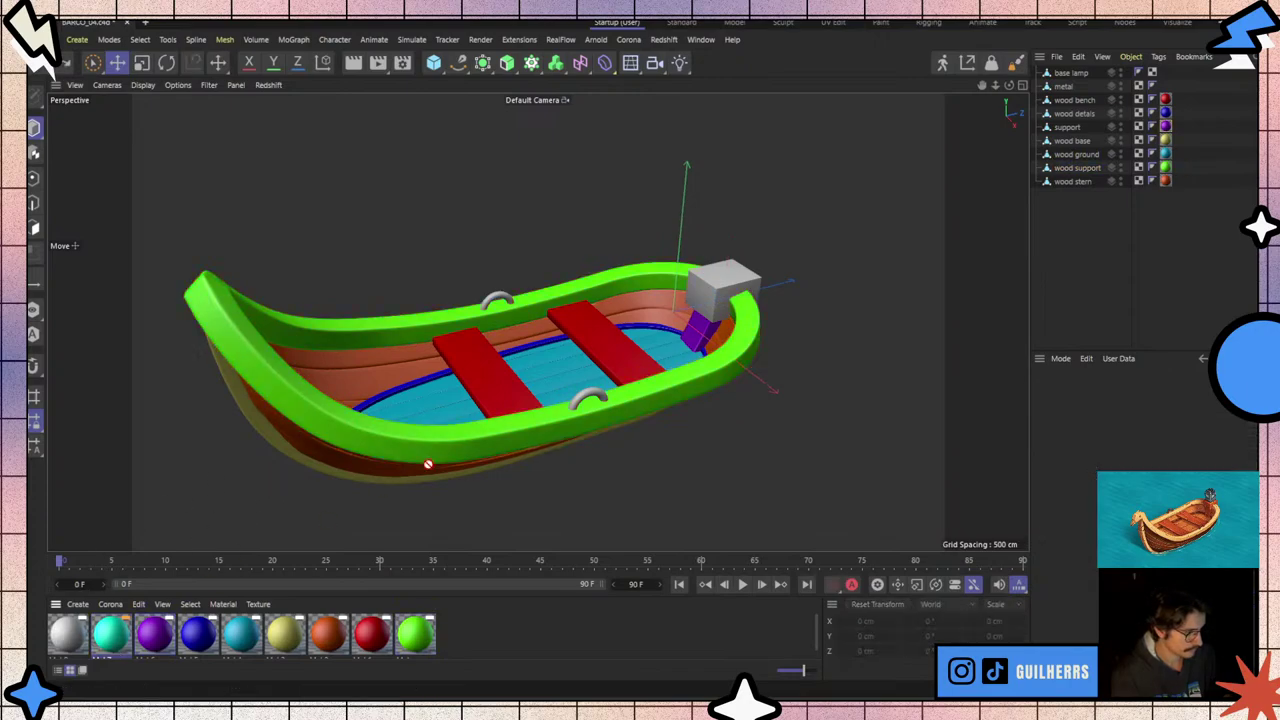
left_click_drag(428, 464, 722, 285)
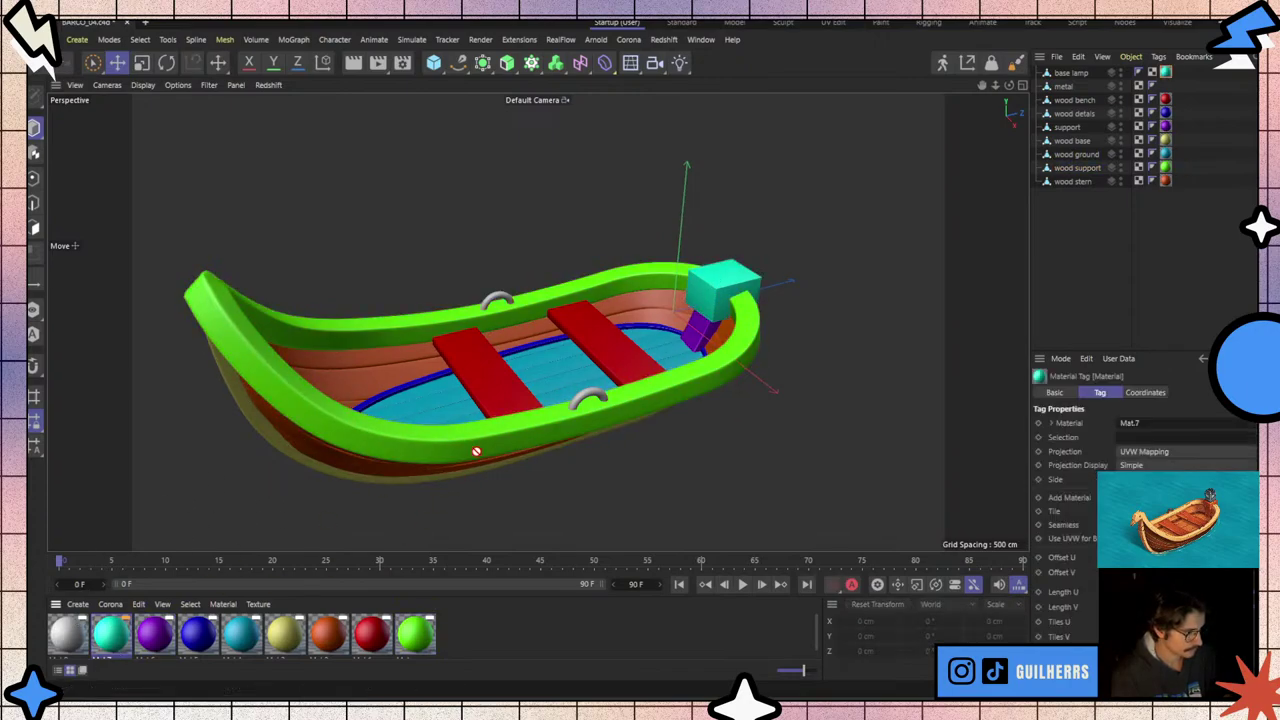
mouse_move(598, 407)
left_mouse_down("alt")
mouse_move(516, 343)
mouse_move(627, 353)
left_mouse_up("alt")
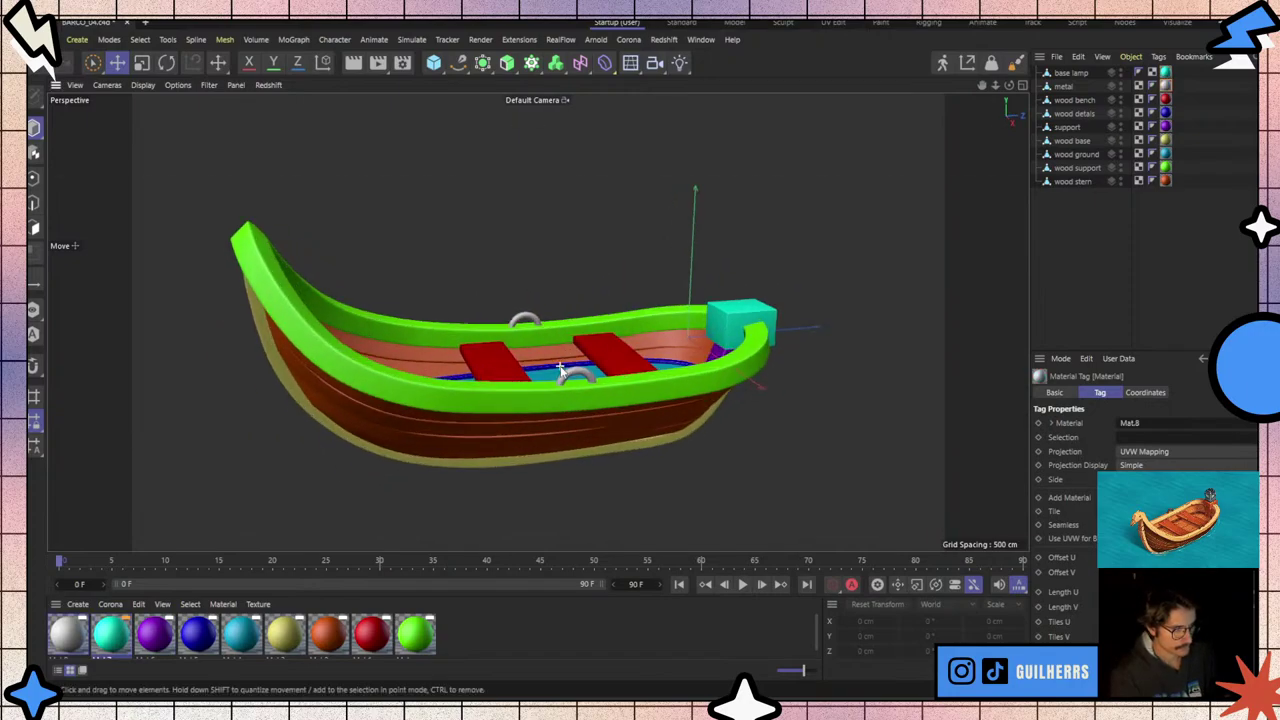
- Match materials to the metal, base lamp and support objects, renaming the purple one 'support'
left_click(1062, 86)
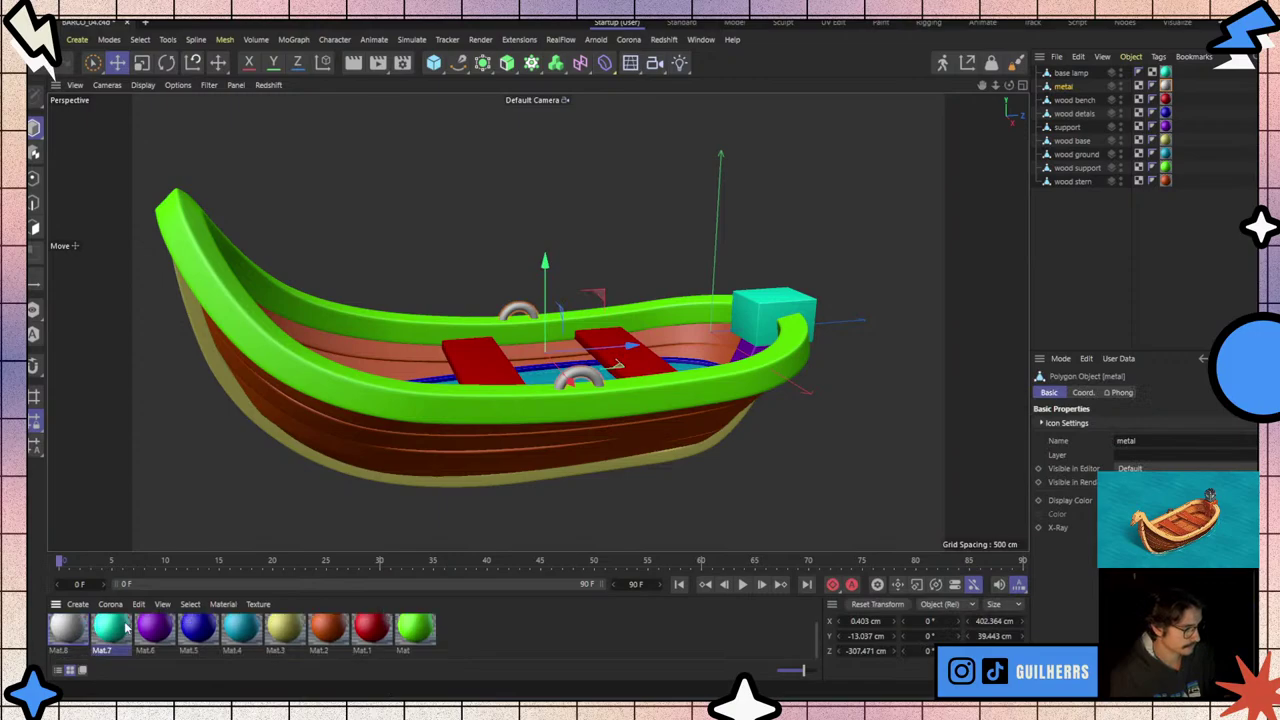
left_click(62, 630)
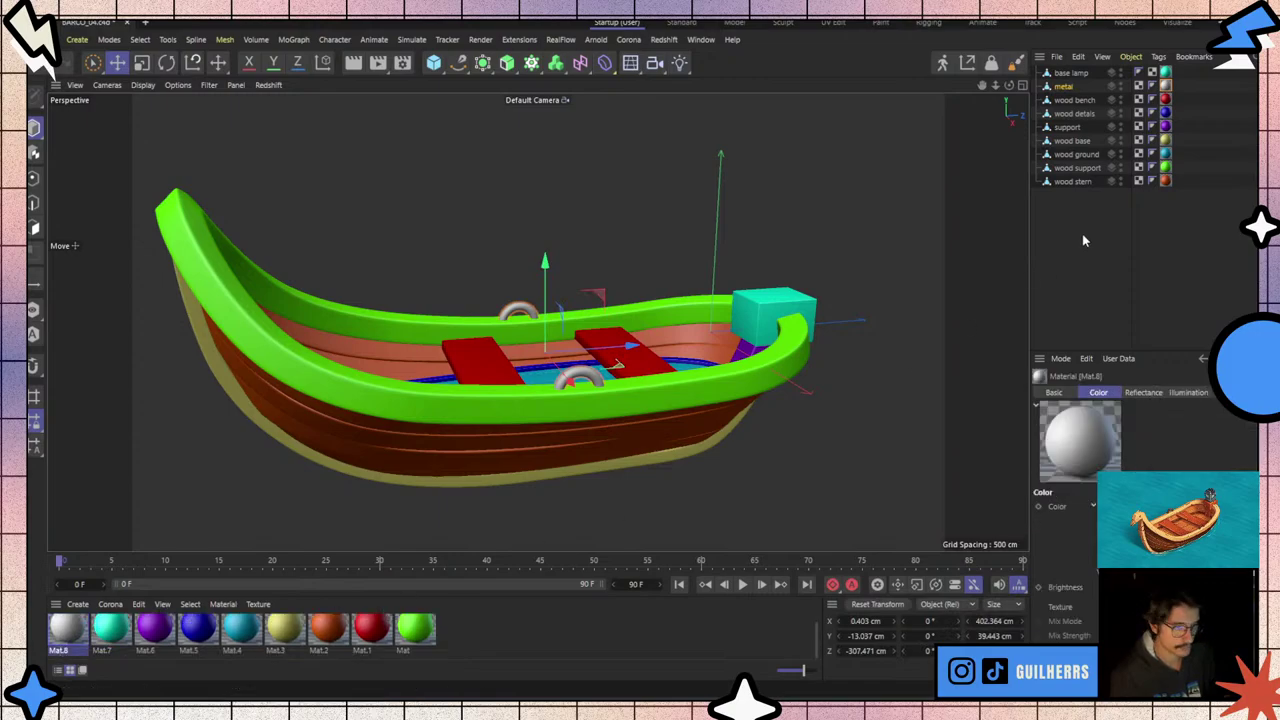
left_click(1070, 73)
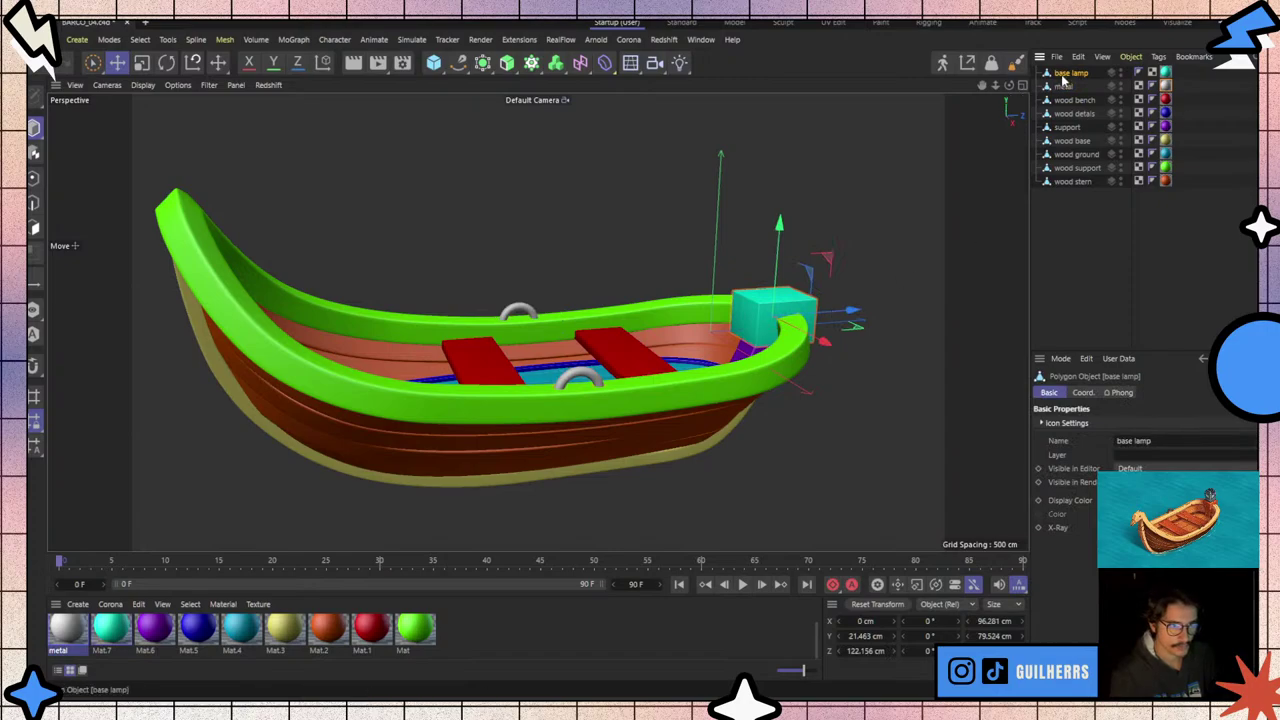
left_click(108, 650)
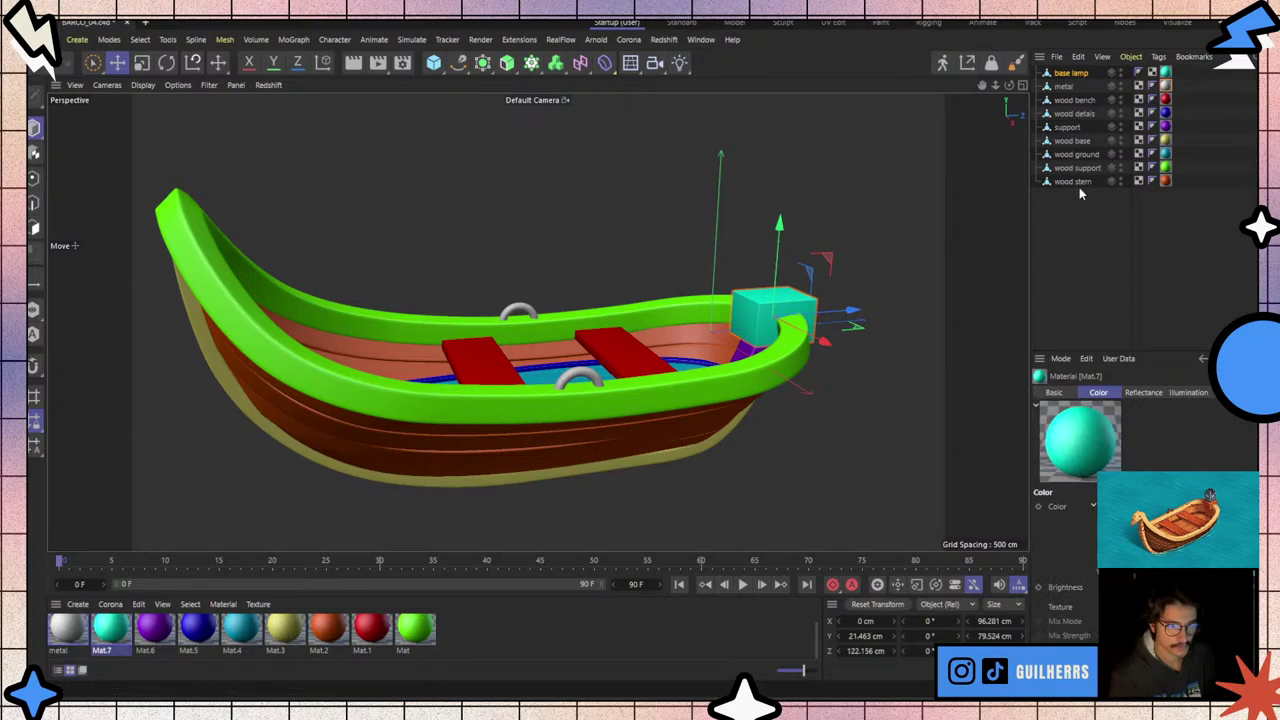
type("base lamp")
left_click(1067, 127)
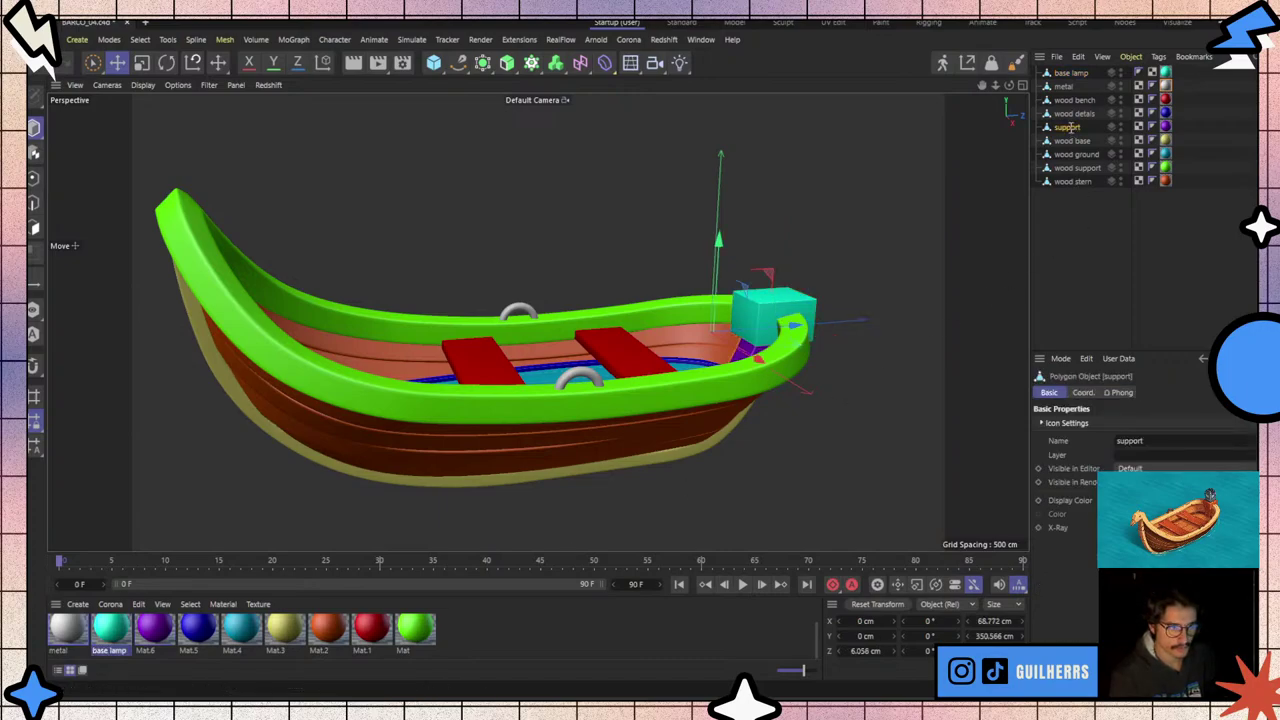
left_click(150, 650)
type("support")
key("Return")
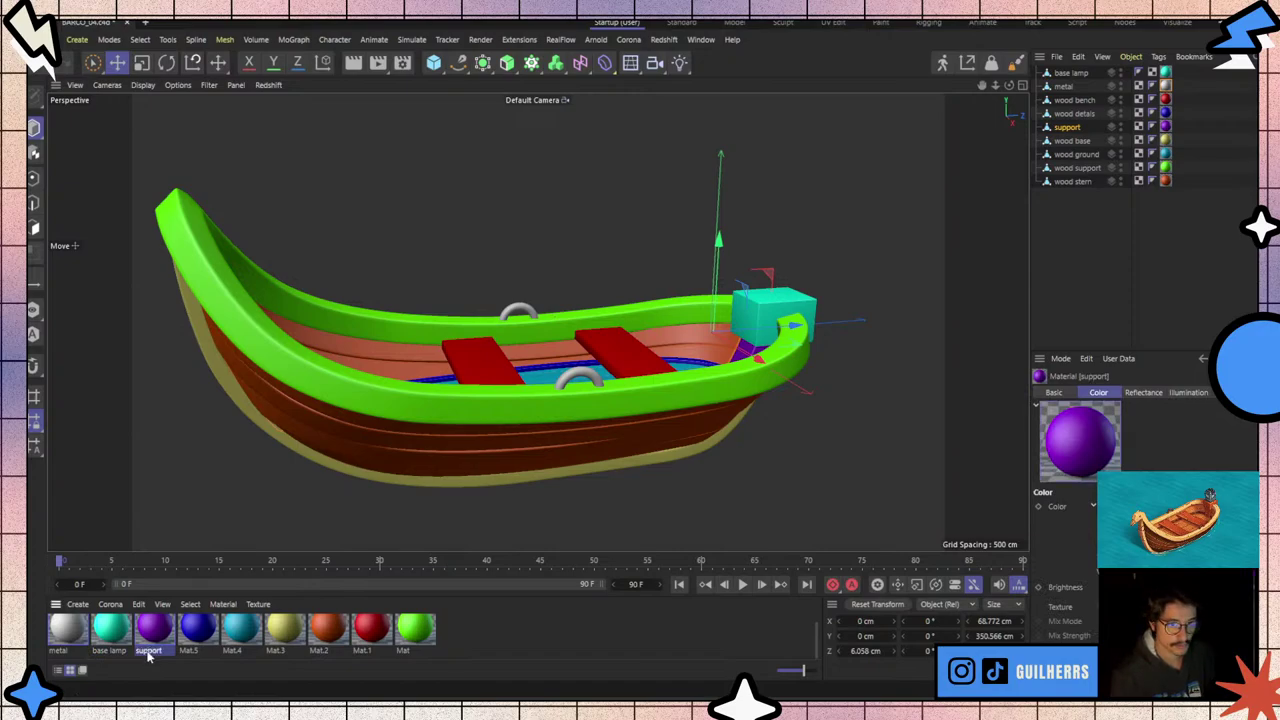
- Rename blue Mat.5 'wood details' and restore the accidentally deleted cyan Mat.4 for wood ground
left_click(210, 645)
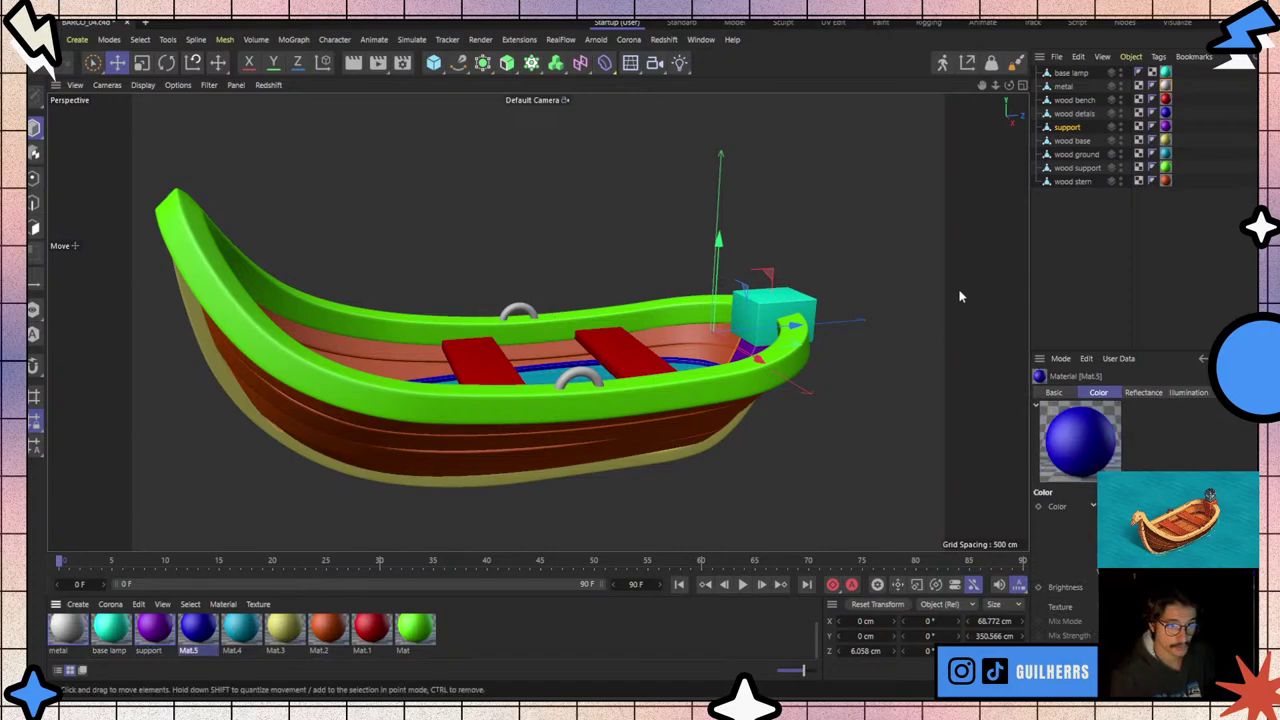
left_click(1074, 114)
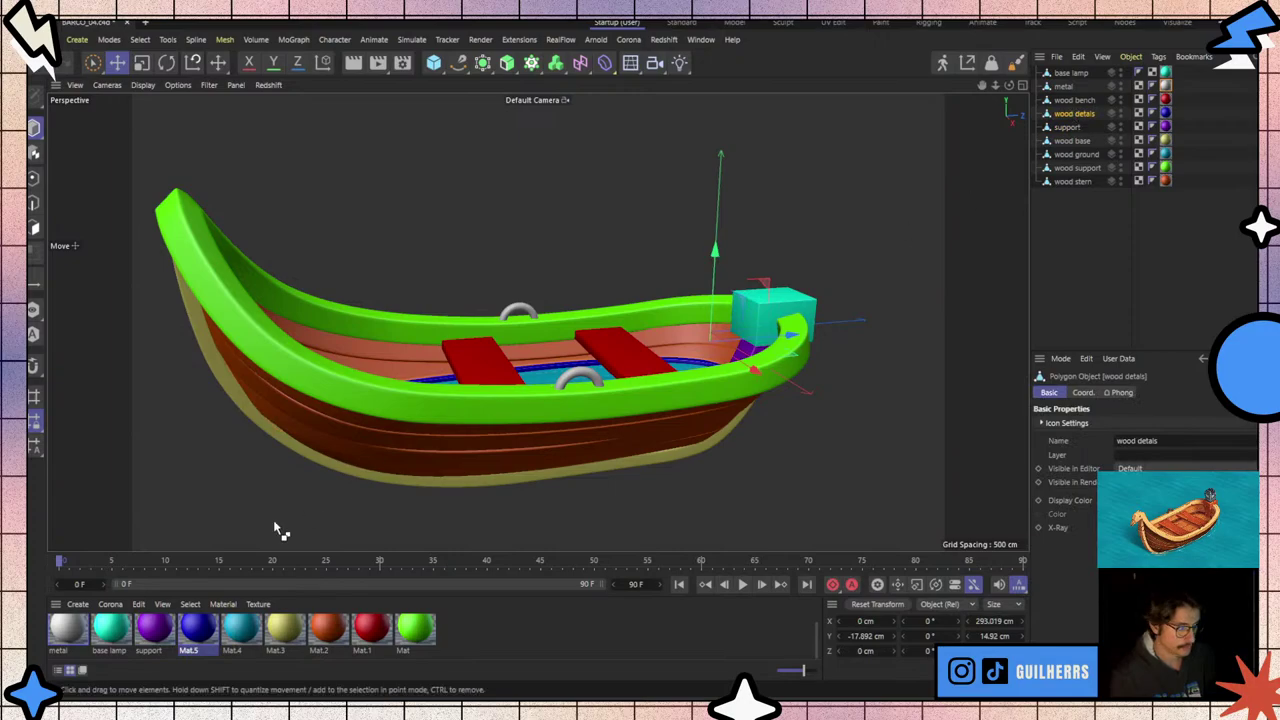
left_click(197, 653)
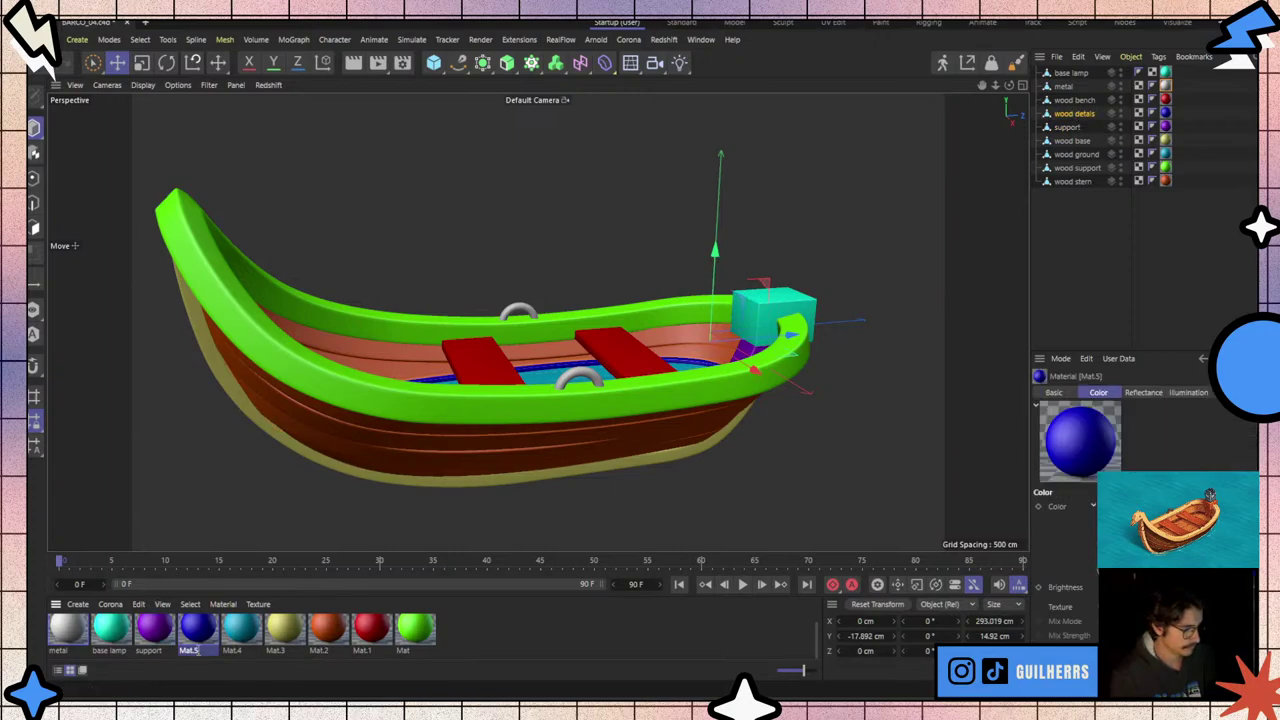
type("wood details")
key("Return")
left_click(229, 648)
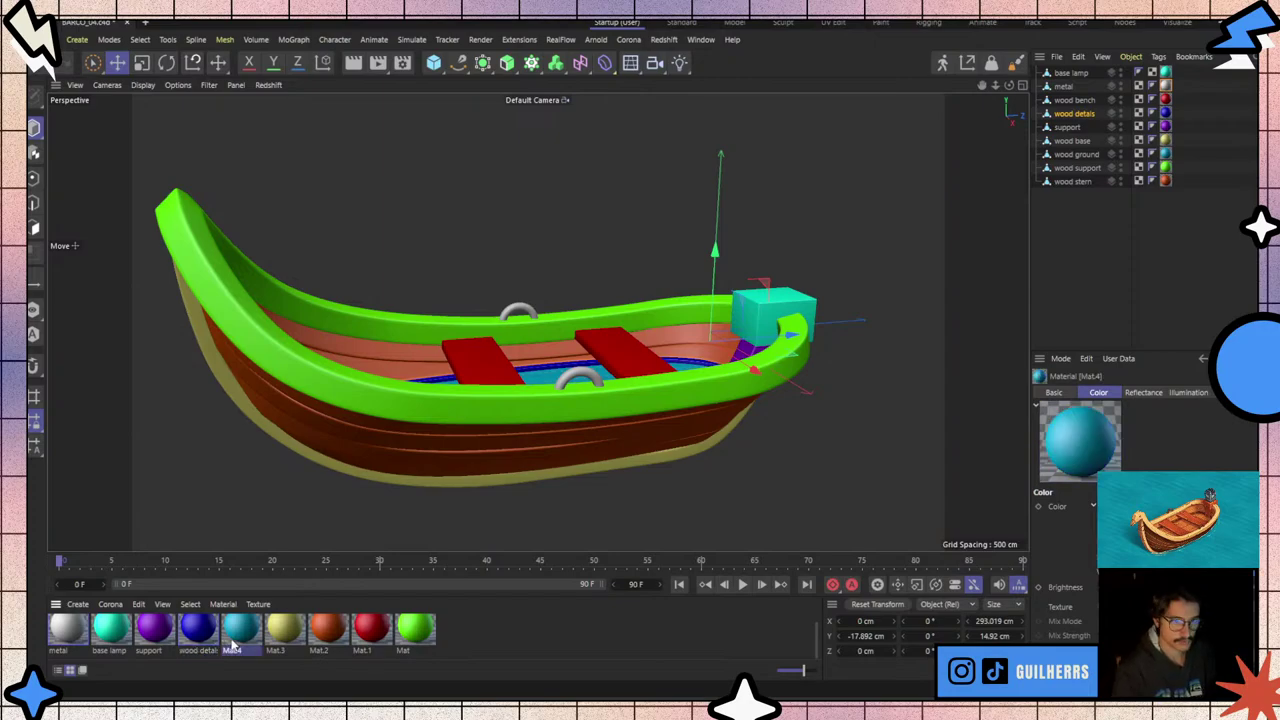
key("Delete")
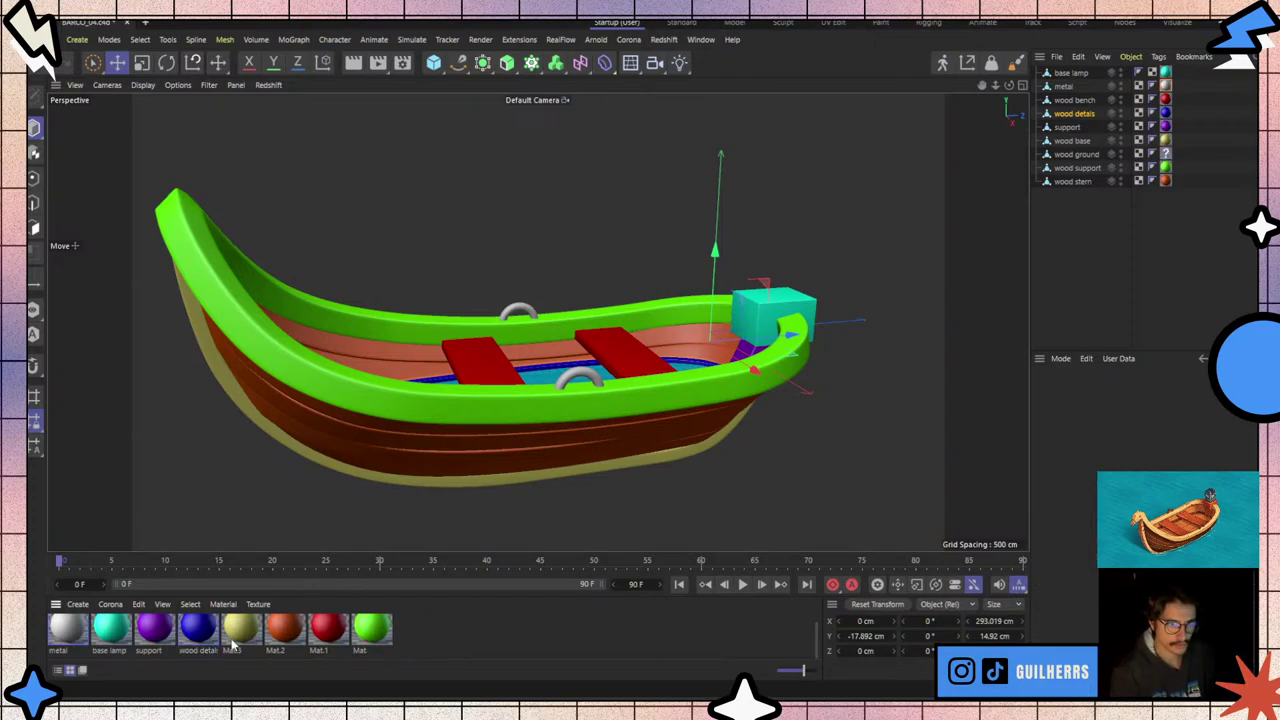
key("ctrl+z")
left_click(1086, 157)
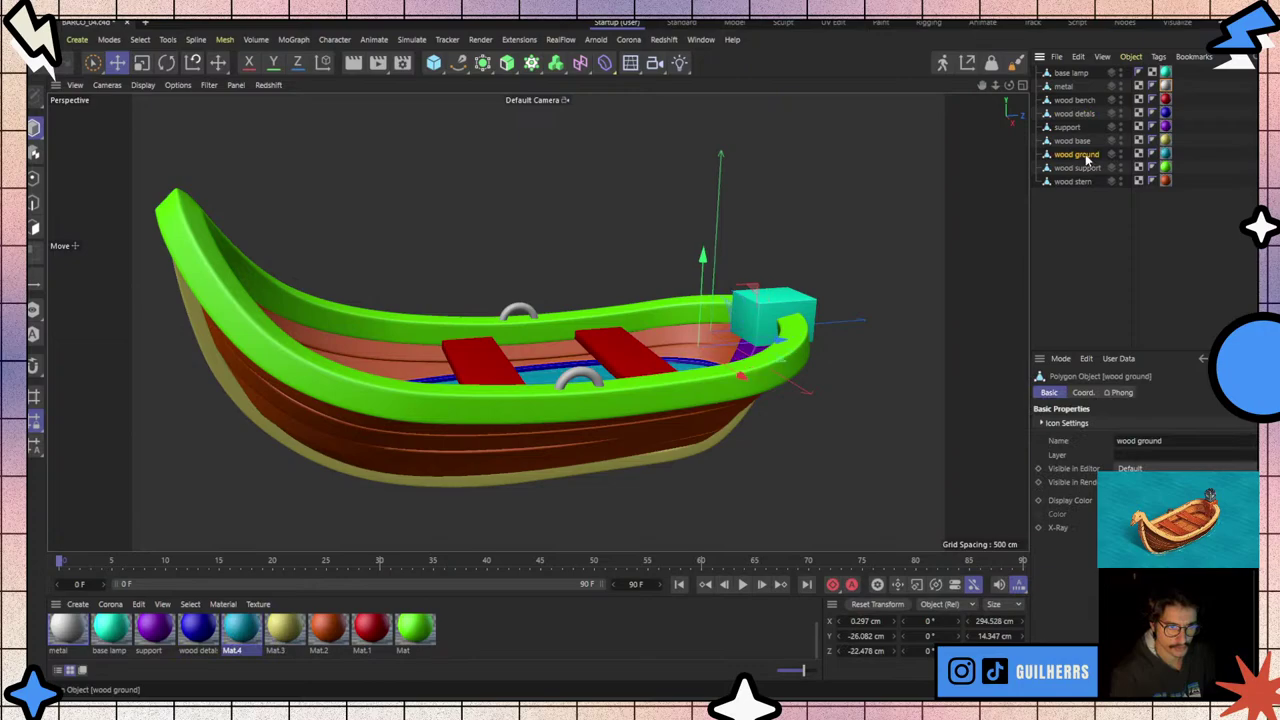
left_click(235, 655)
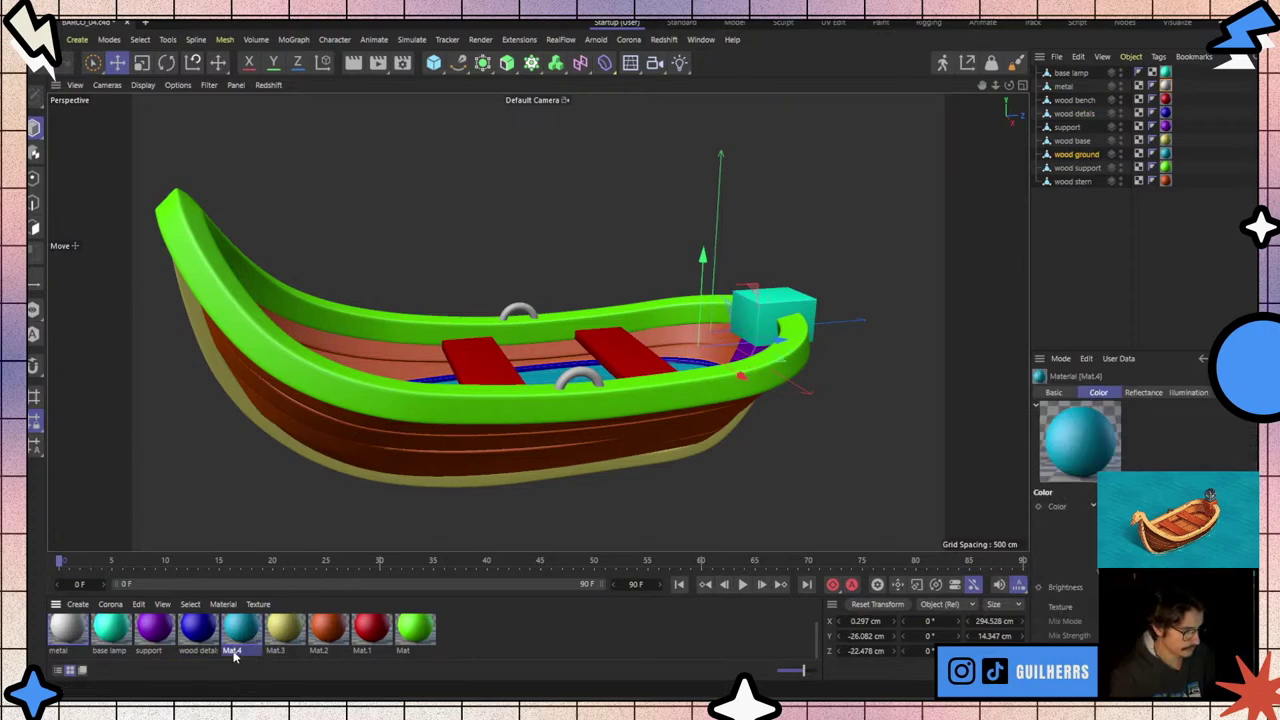
- Rename yellow Mat.3 'wood base' and orange Mat.2 'wood stern'
left_click(1071, 142)
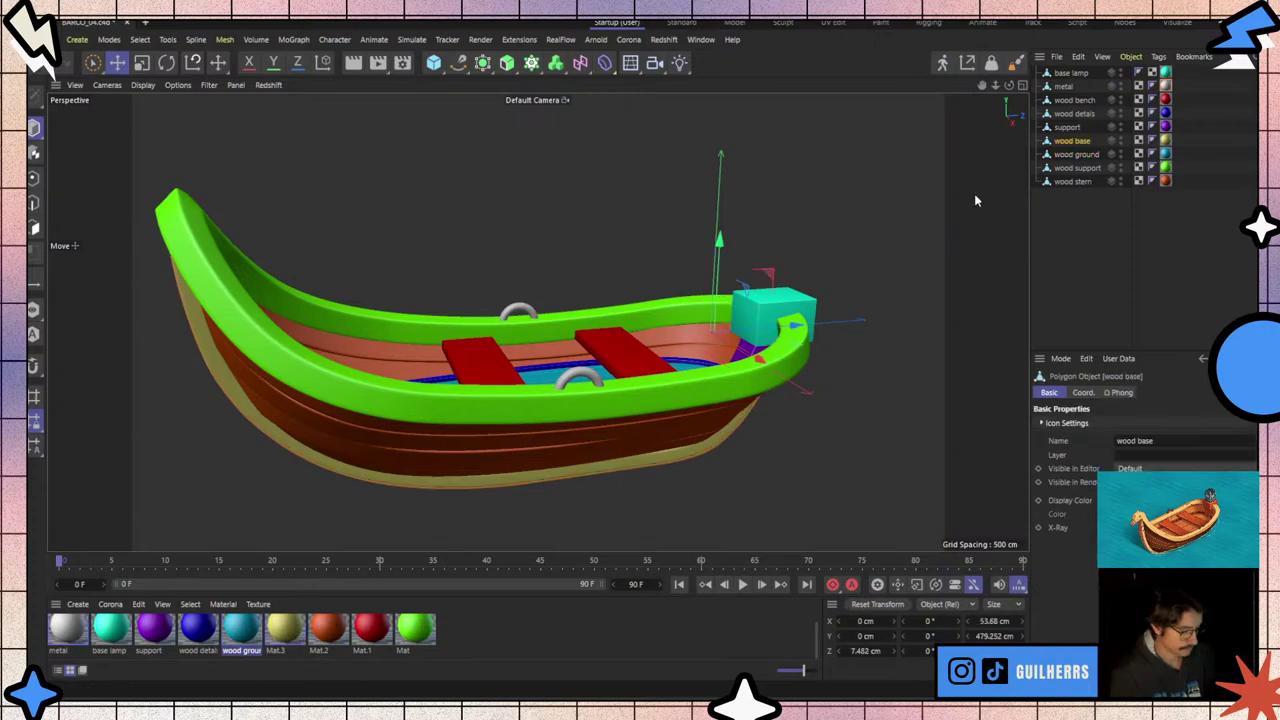
left_click(283, 652)
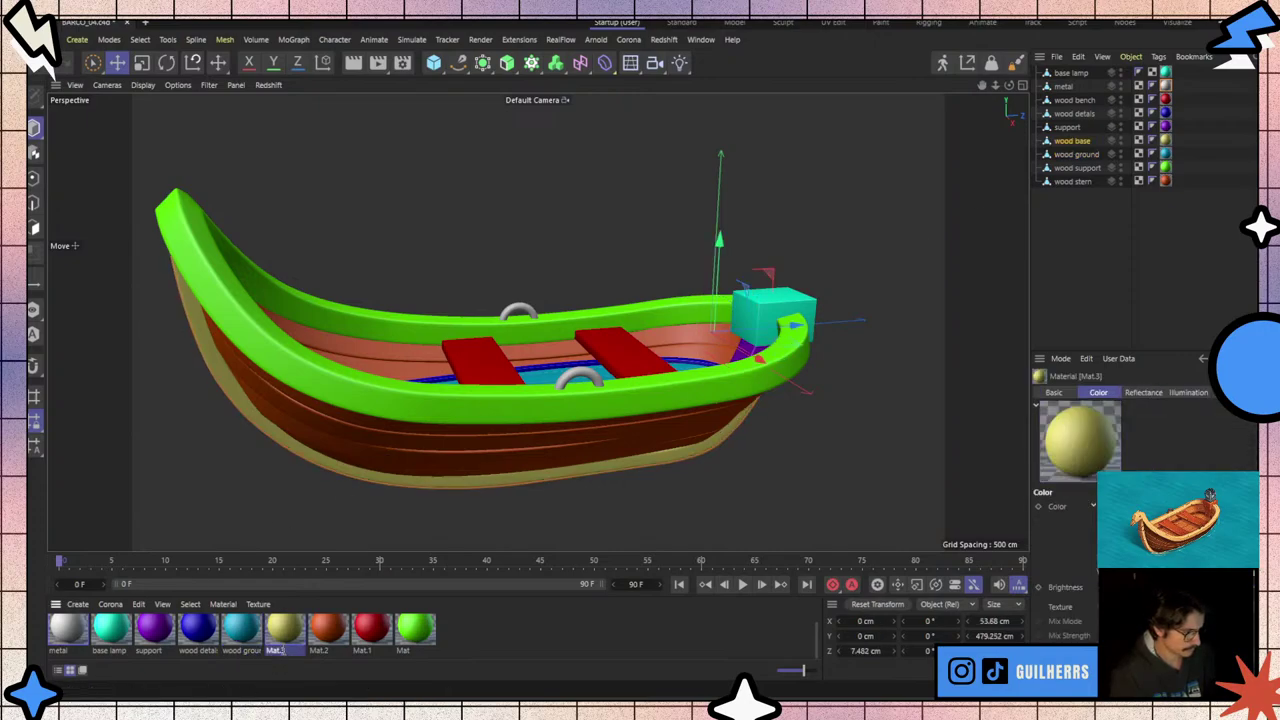
type("wood base")
key("Return")
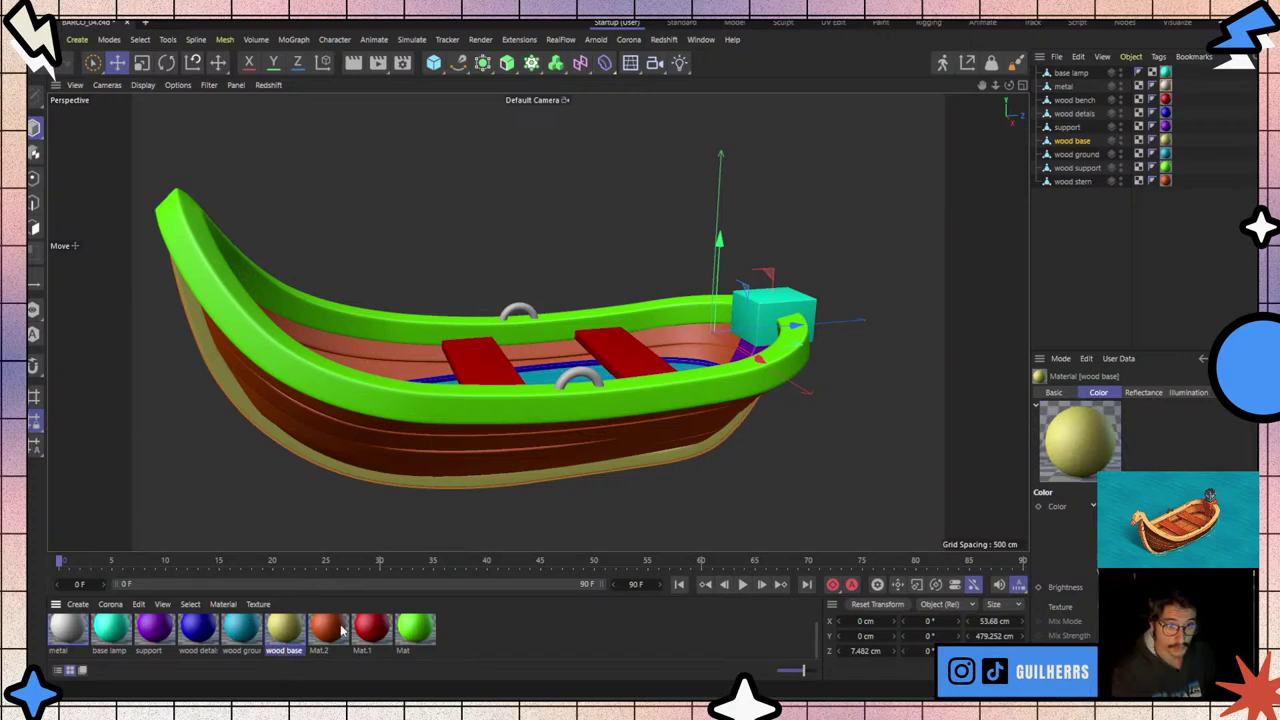
left_click(1072, 181)
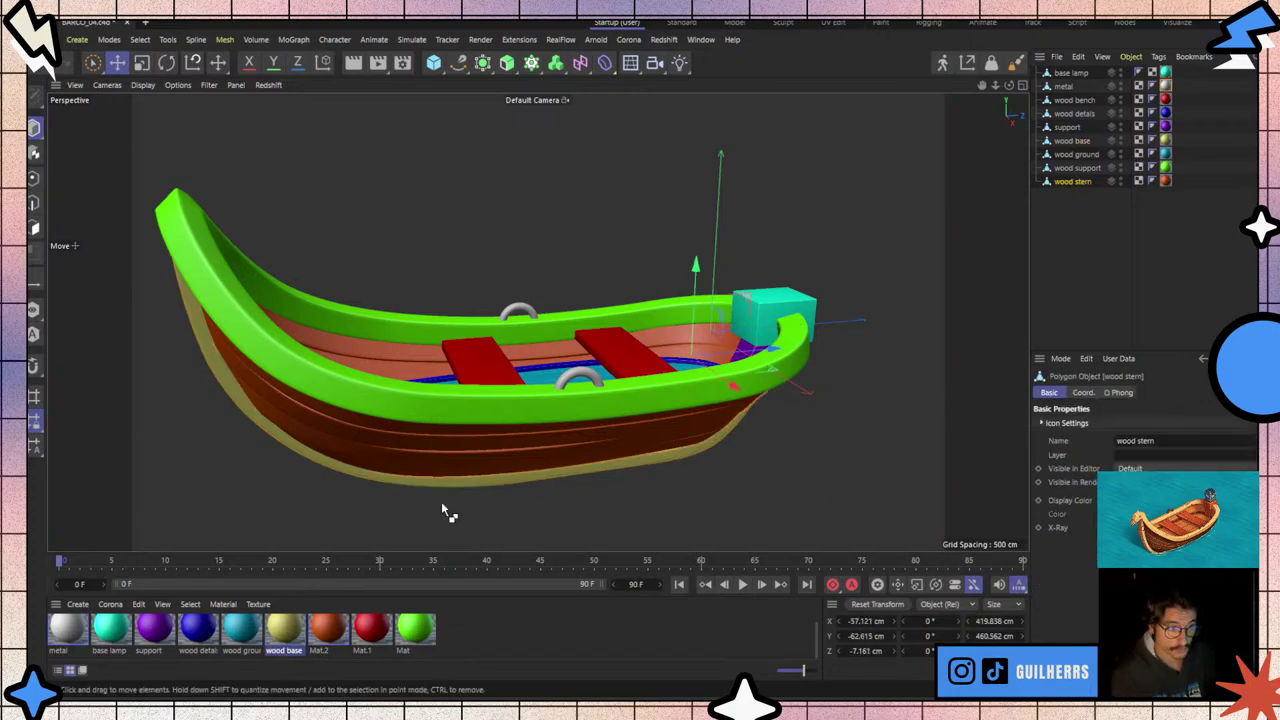
left_click(326, 649)
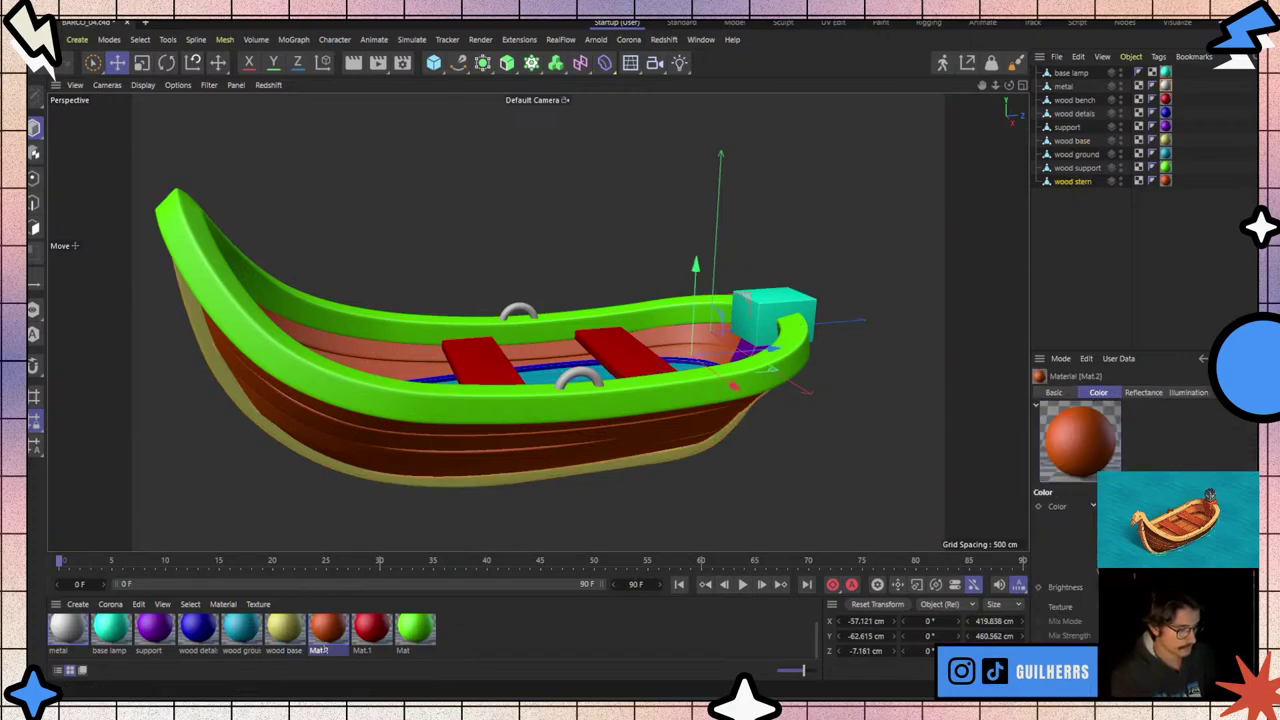
type("wood stern")
key("Return")
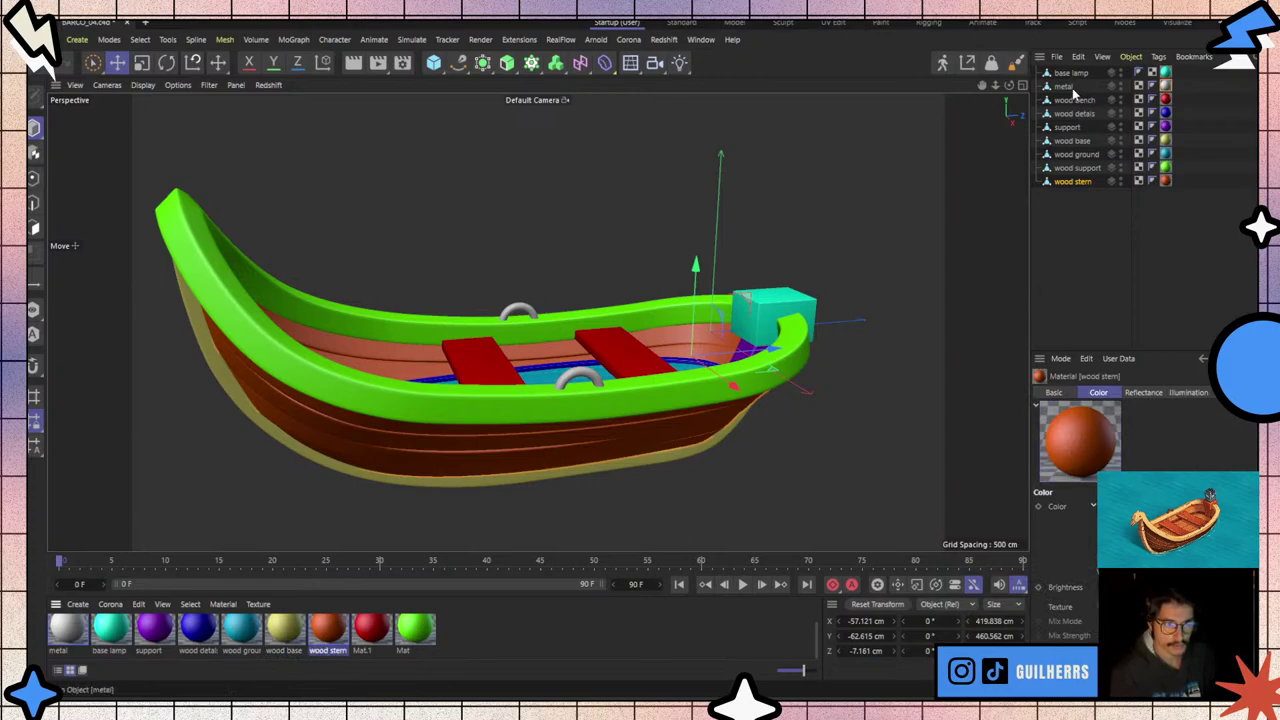
- Rename red Mat.1 'wood bench' and the green material 'wood support'
left_click(1073, 100)
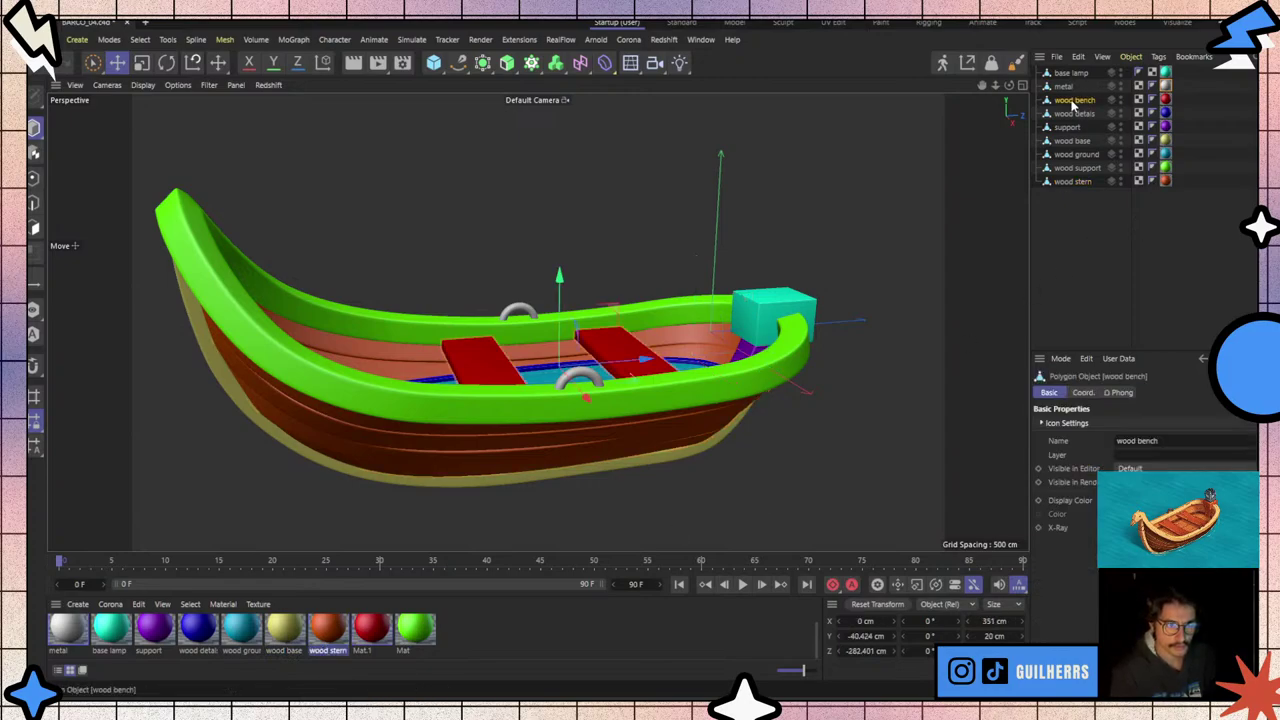
left_click(363, 650)
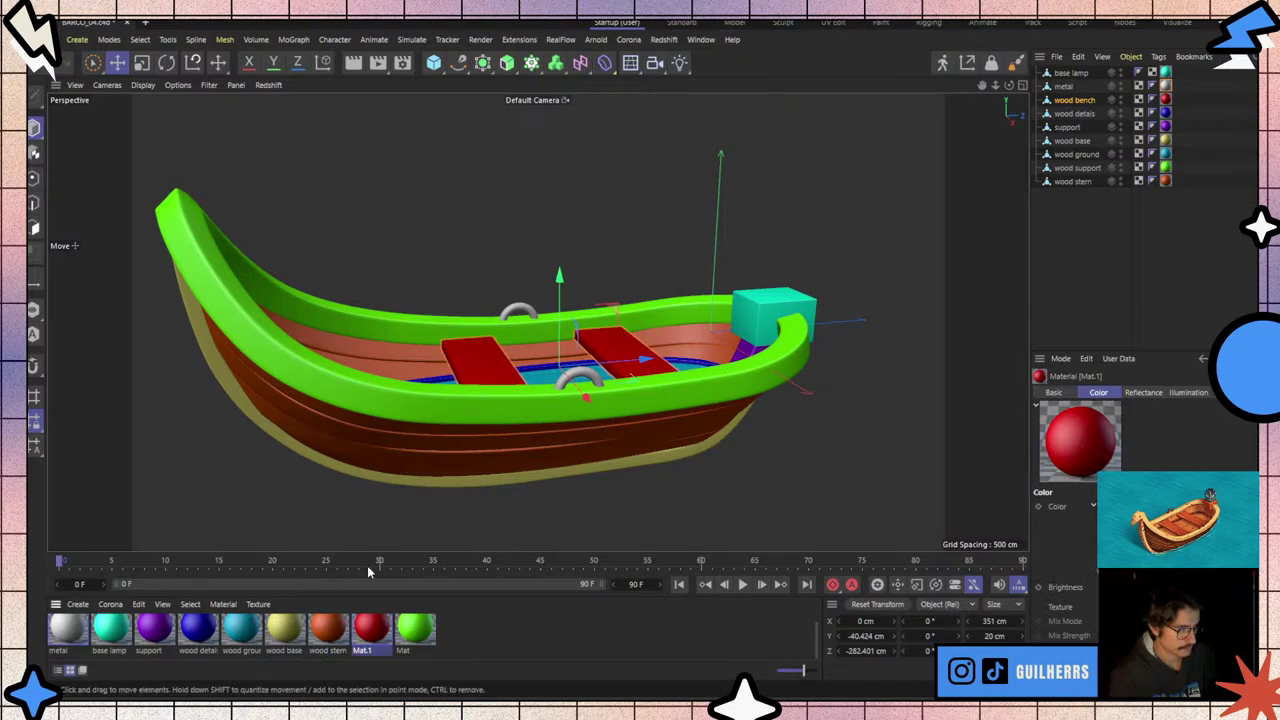
type("wood bench")
key("Return")
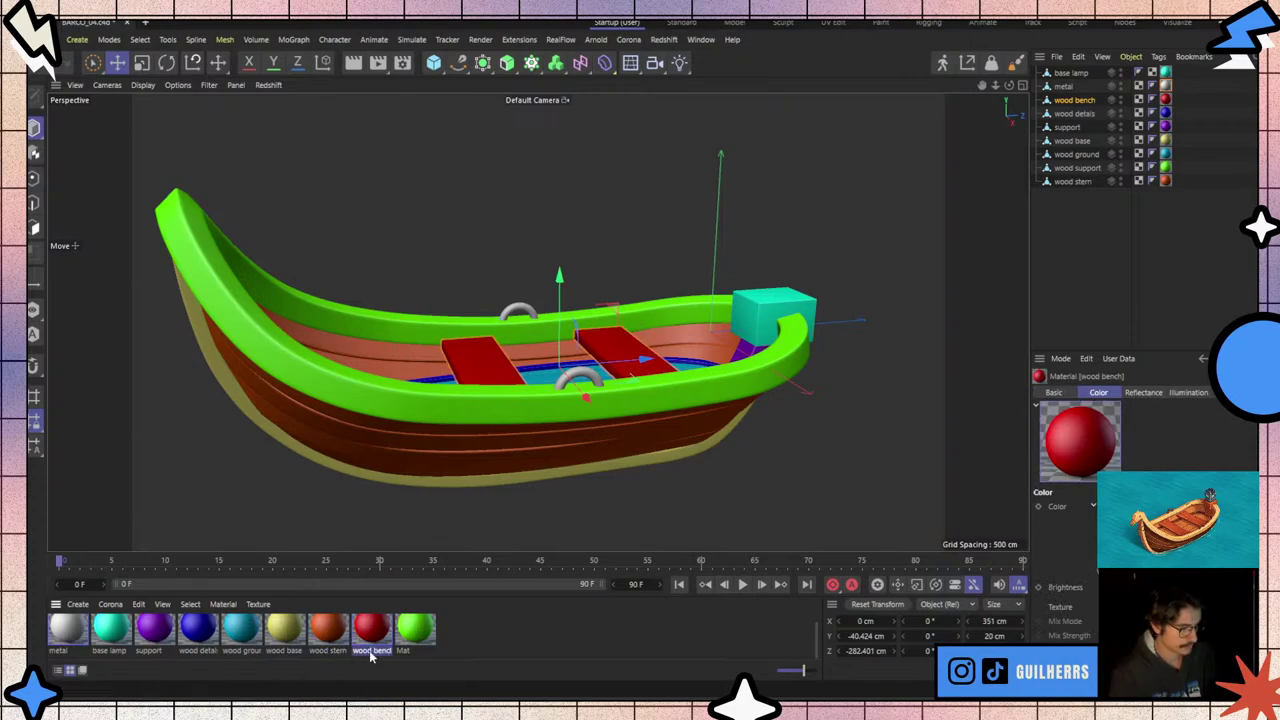
left_click(1077, 169)
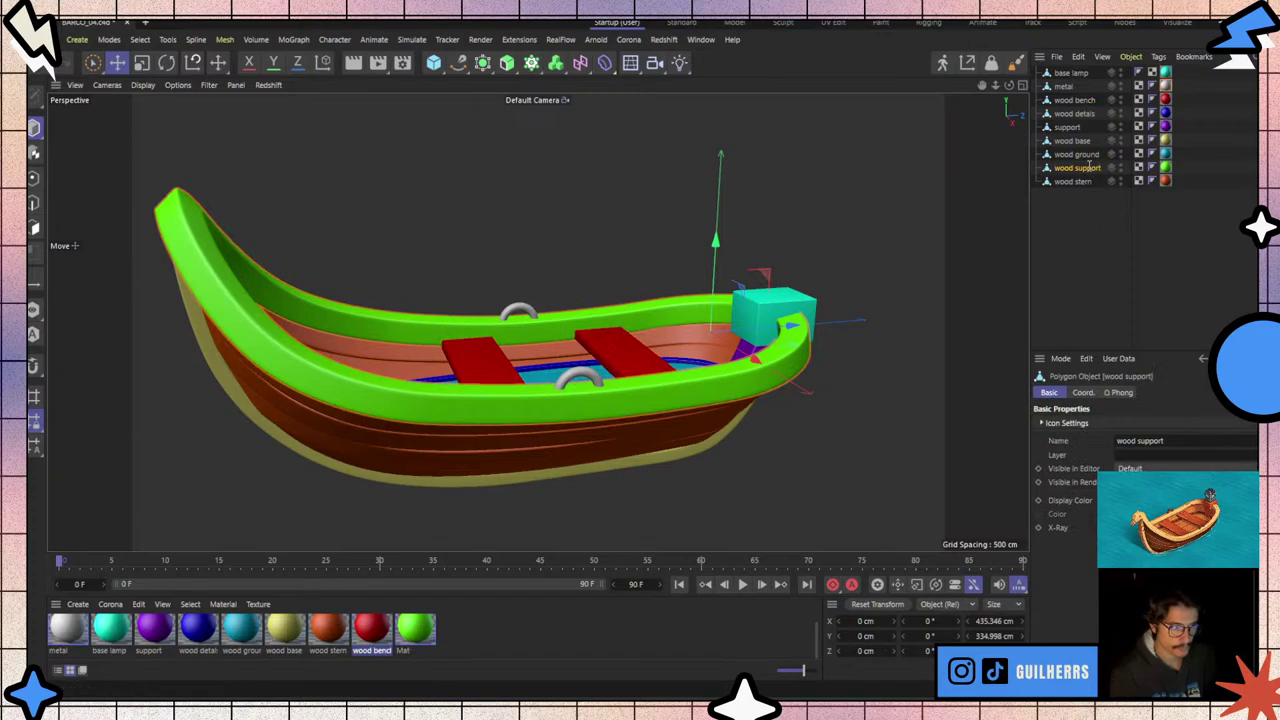
left_click(406, 653)
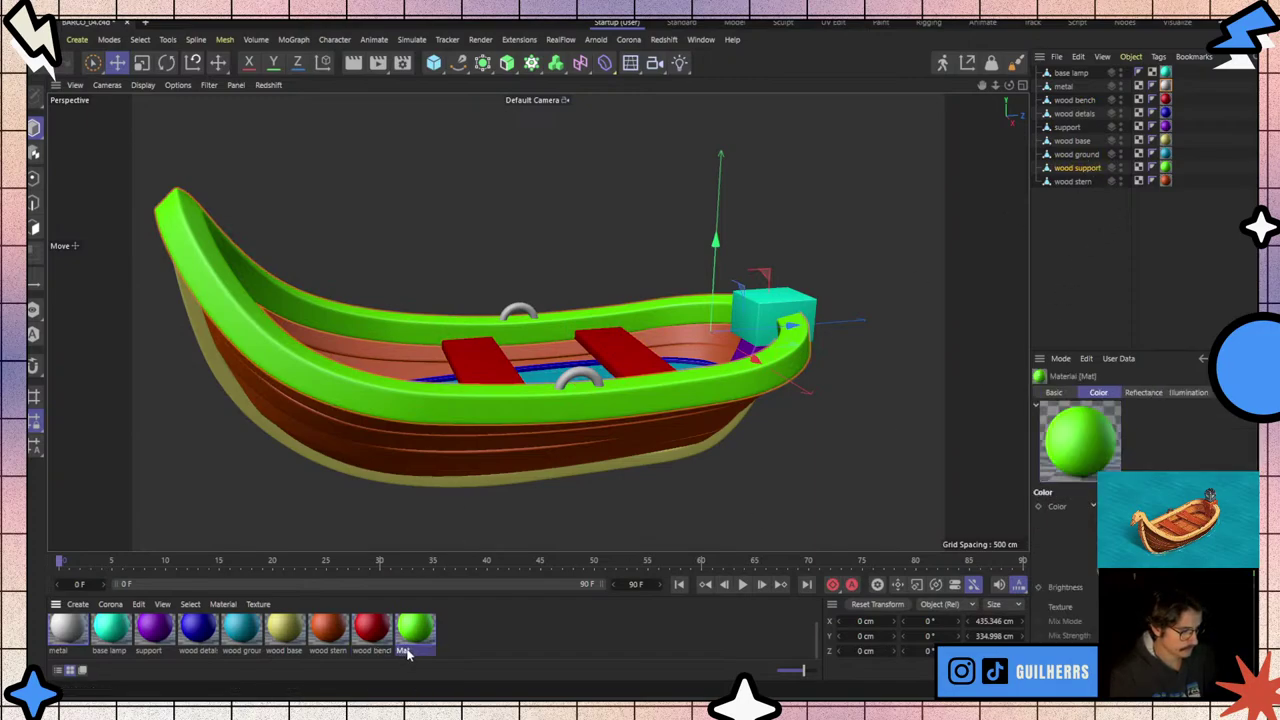
type("wood support")
key("Return")
left_click_drag(539, 488, 560, 470, "alt")
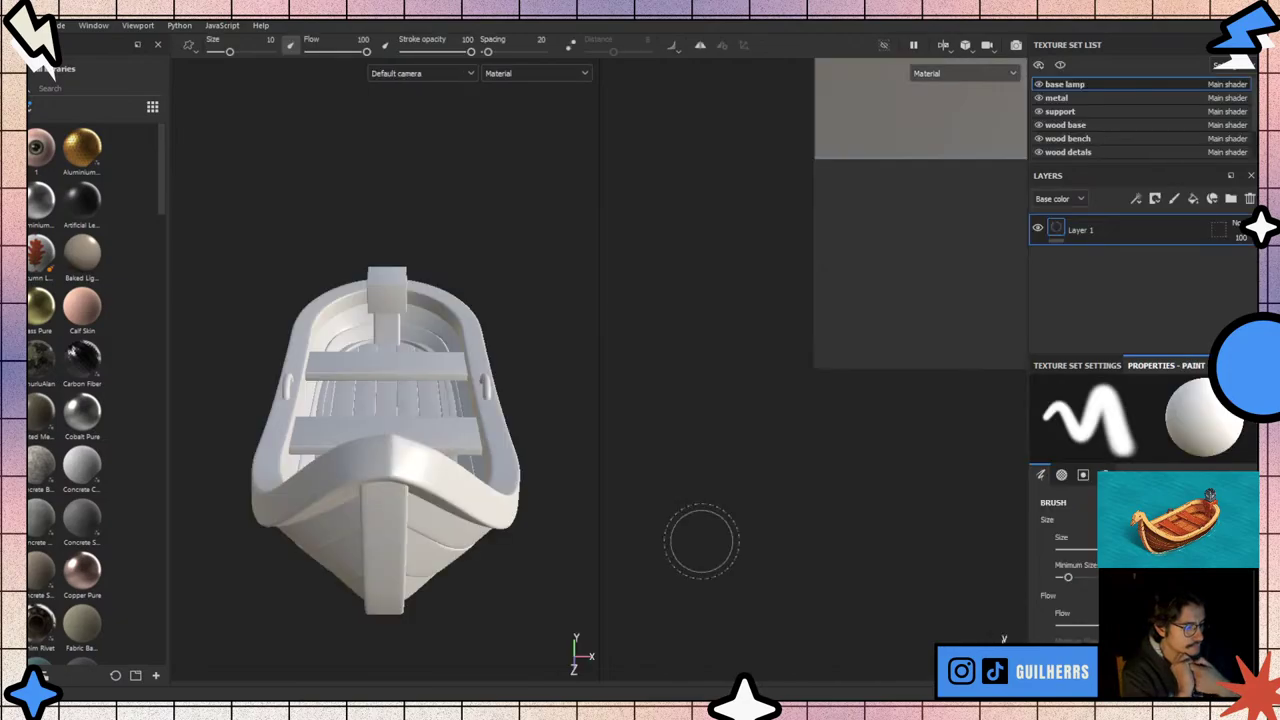
- Inspect the imported boat and hide the base lamp texture set so the lamp post disappears
mouse_move(482, 539)
left_mouse_down("alt")
mouse_move(686, 400)
mouse_move(381, 421)
mouse_move(440, 410)
left_mouse_up("alt")
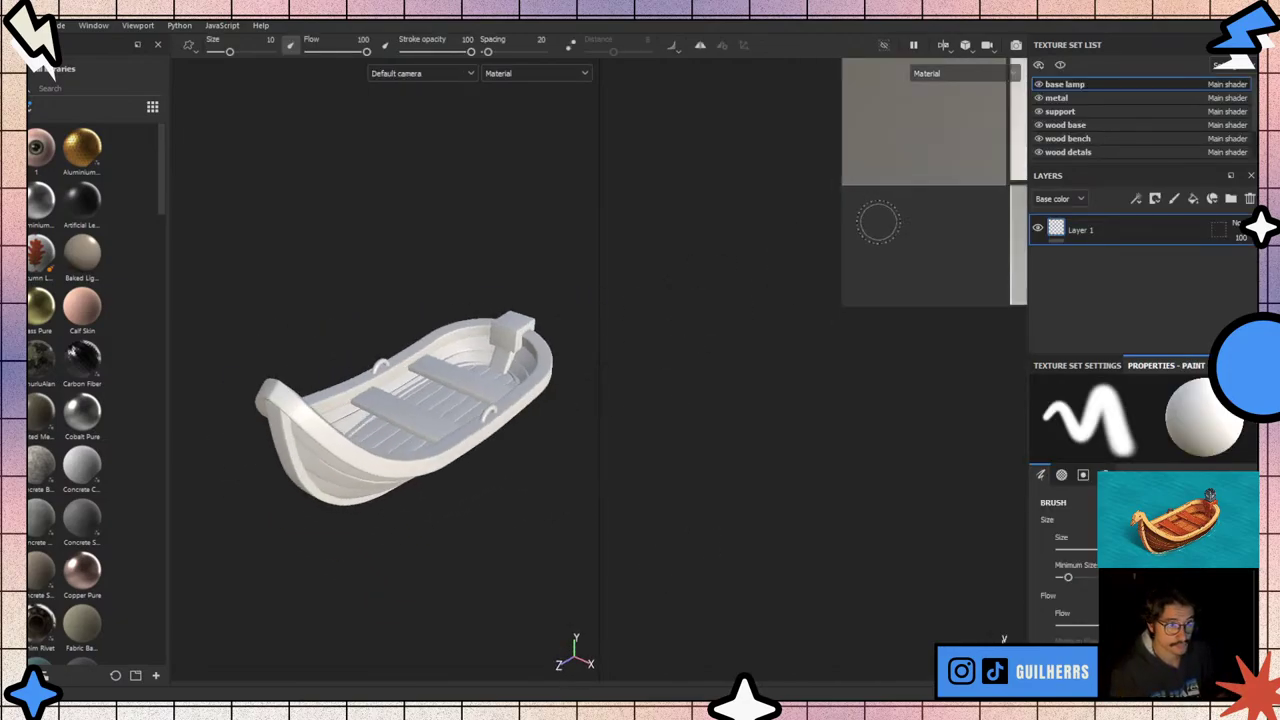
scroll(774, 293, "up", 2)
scroll(774, 293, "up", 2)
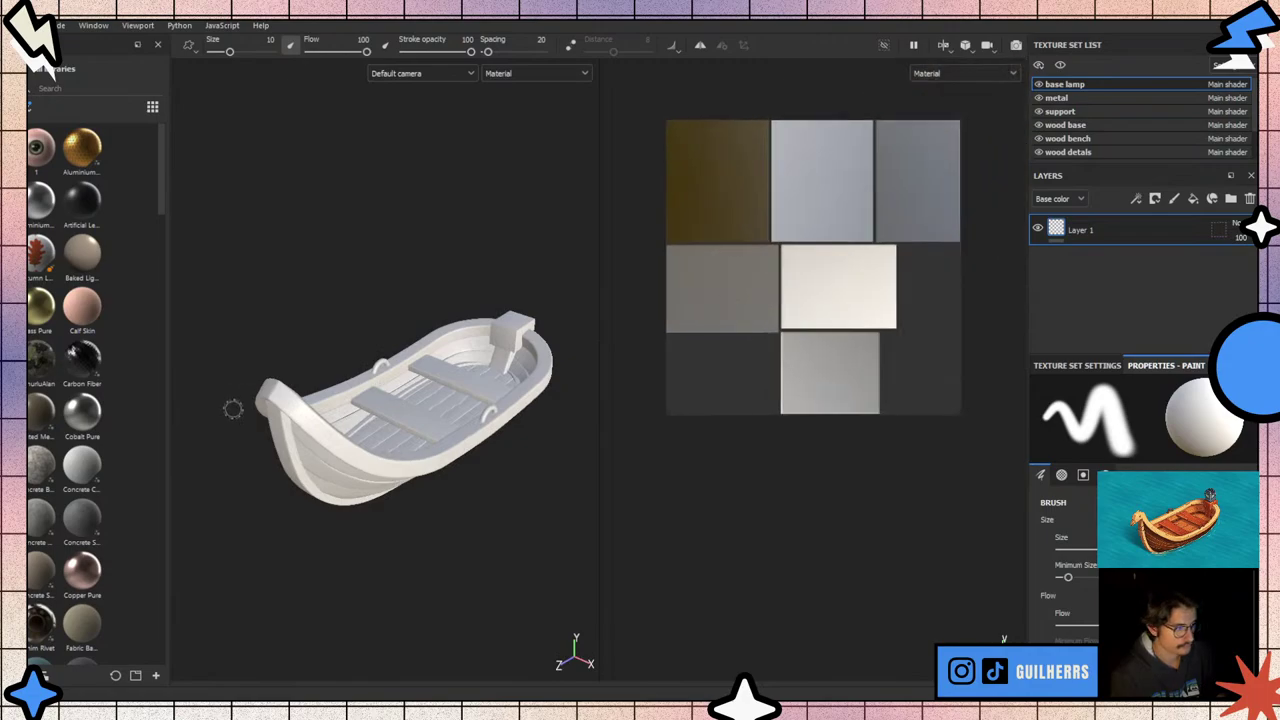
scroll(234, 406, "up", 3)
scroll(477, 452, "up", 2)
mouse_move(477, 452)
left_mouse_down("alt")
mouse_move(417, 486)
mouse_move(457, 480)
mouse_move(491, 429)
left_mouse_up("alt")
scroll(457, 480, "down", 2)
left_click(1038, 86)
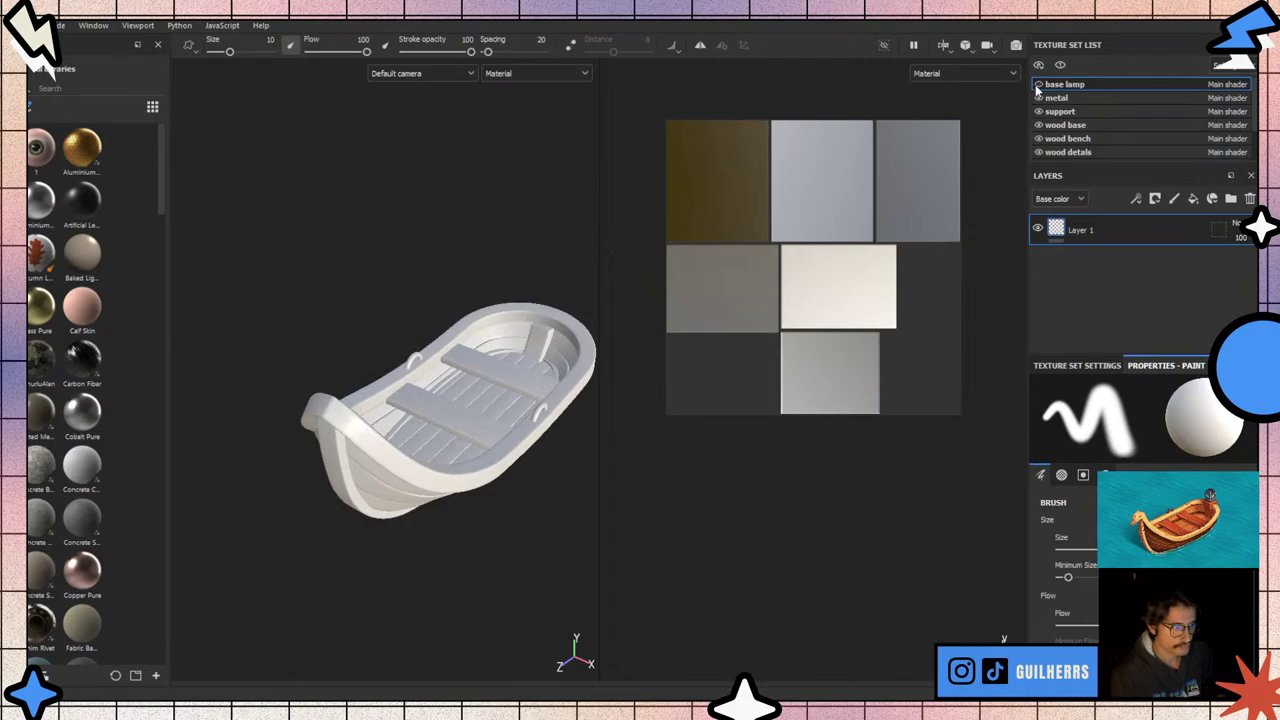
scroll(1040, 120, "down", 3)
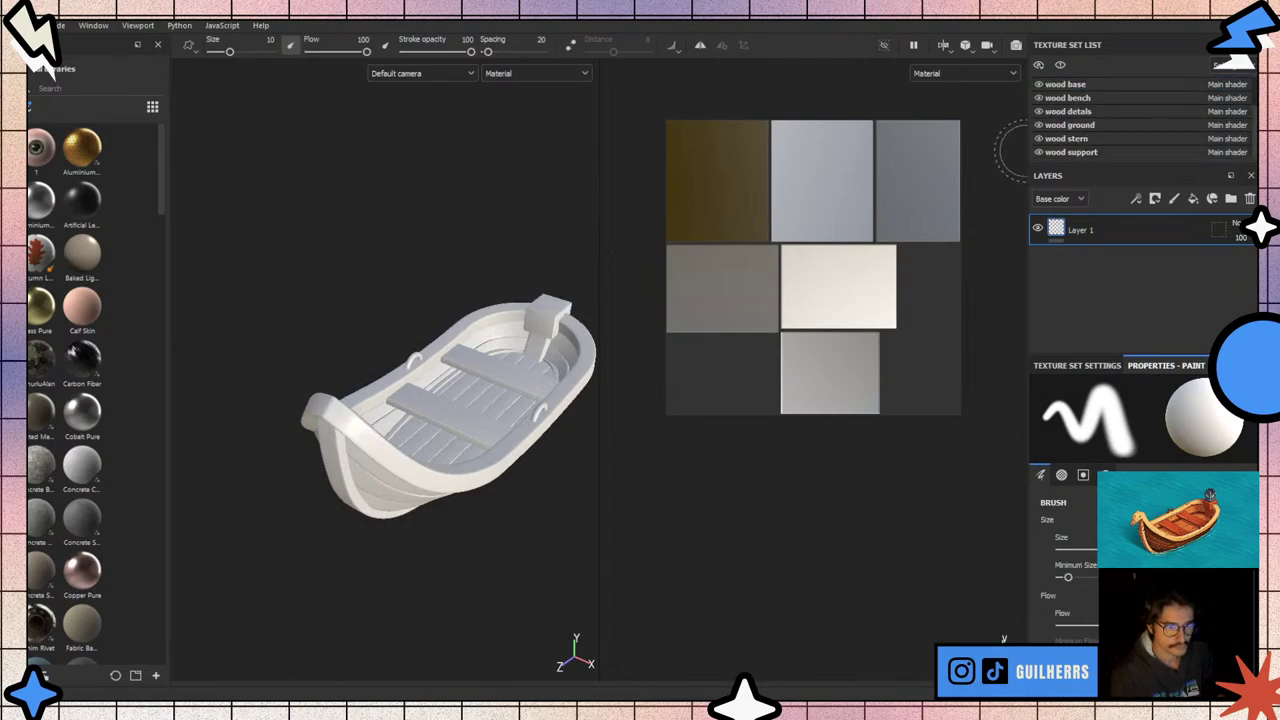
- Open wood support's Texture Set Settings and cycle Normal, World space normal, ID and AO to Curvature
left_click(1072, 152)
left_click(1077, 365)
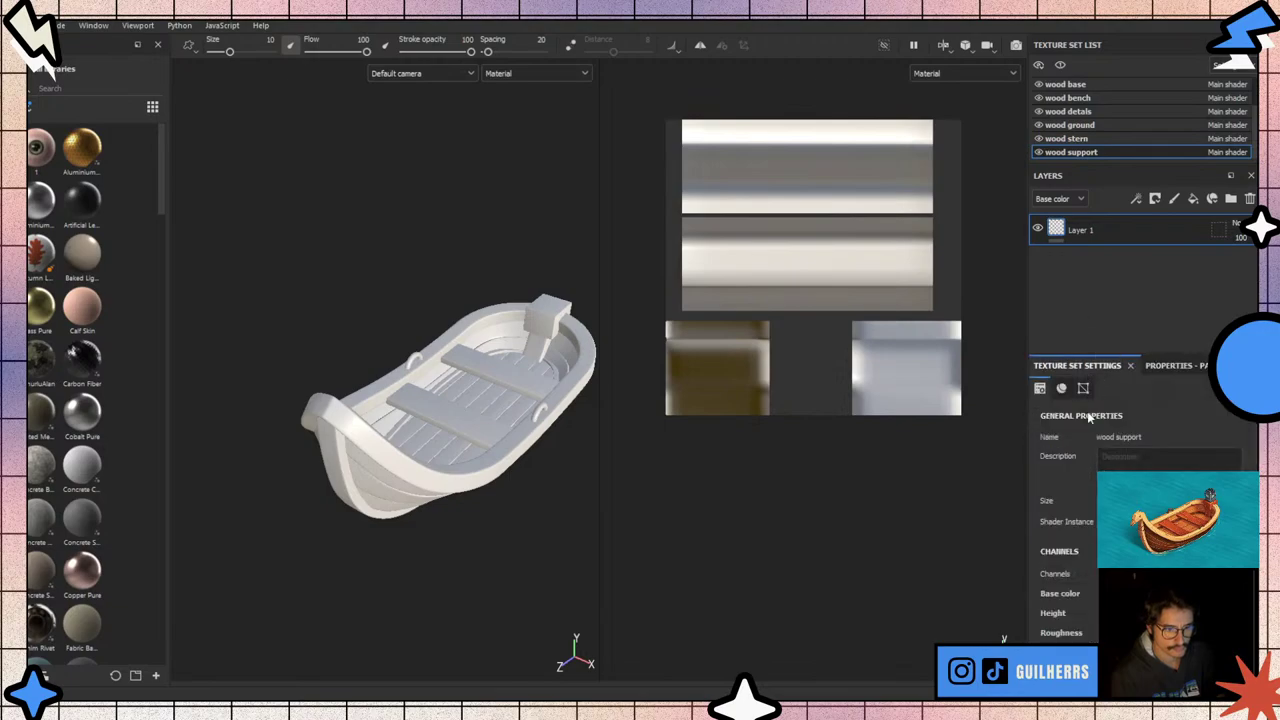
scroll(1086, 529, "down", 2)
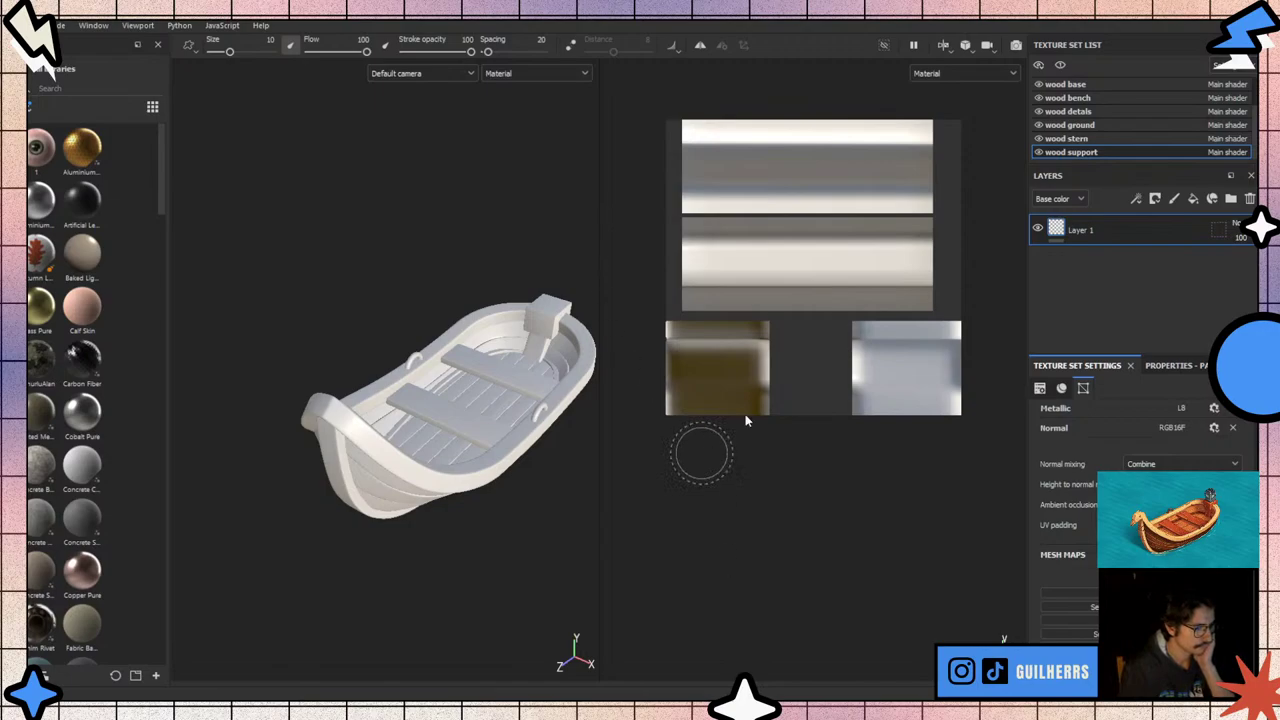
key("b")
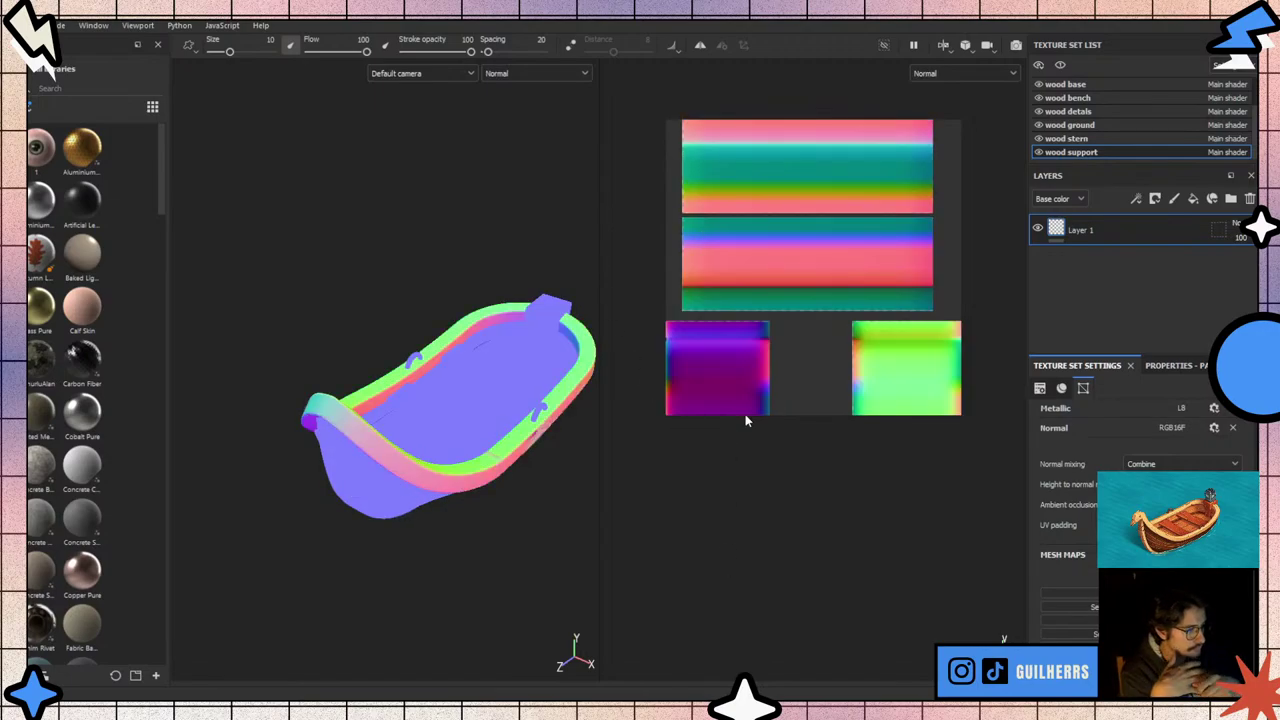
key("b")
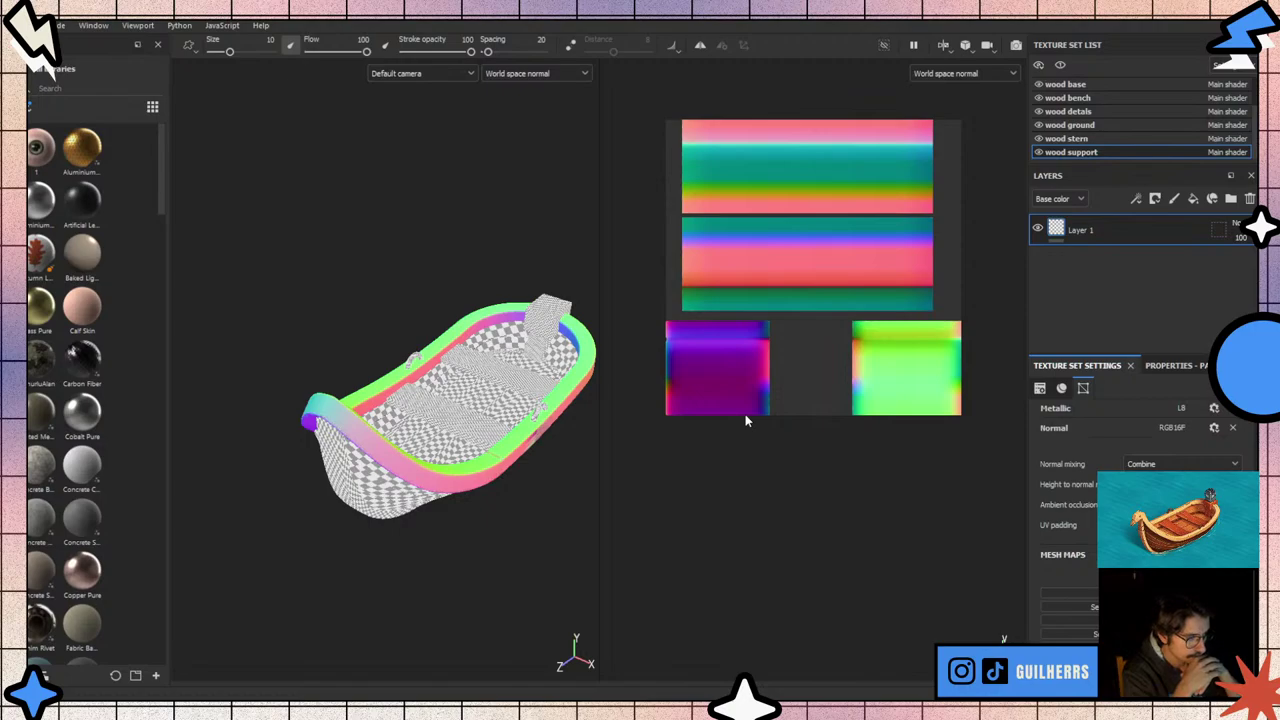
key("b")
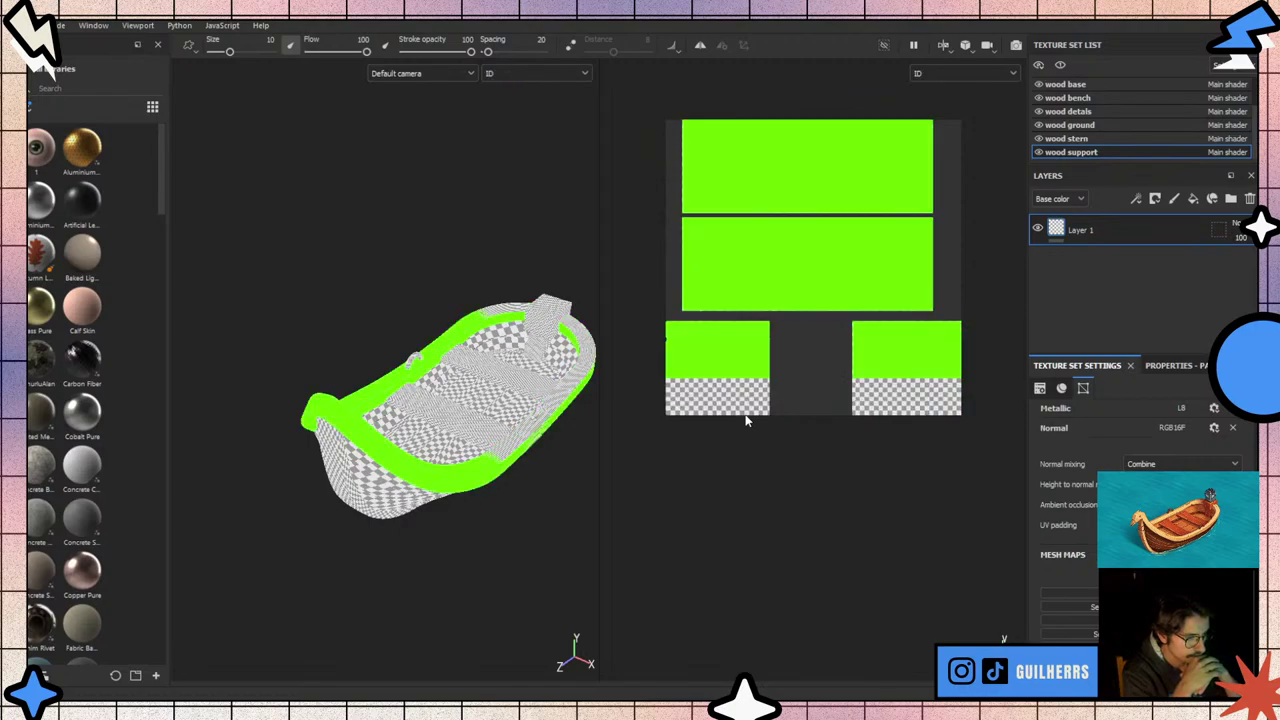
key("b")
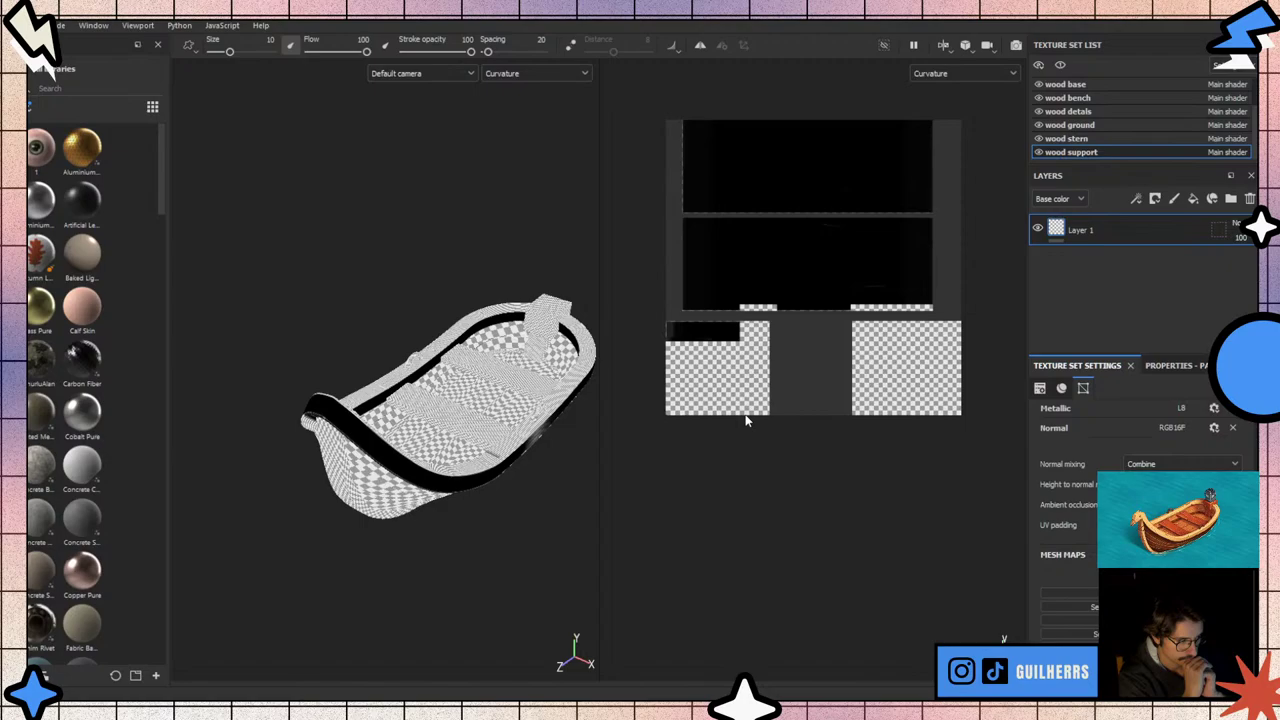
- Preview the wood support Position and Thickness maps
key("b")
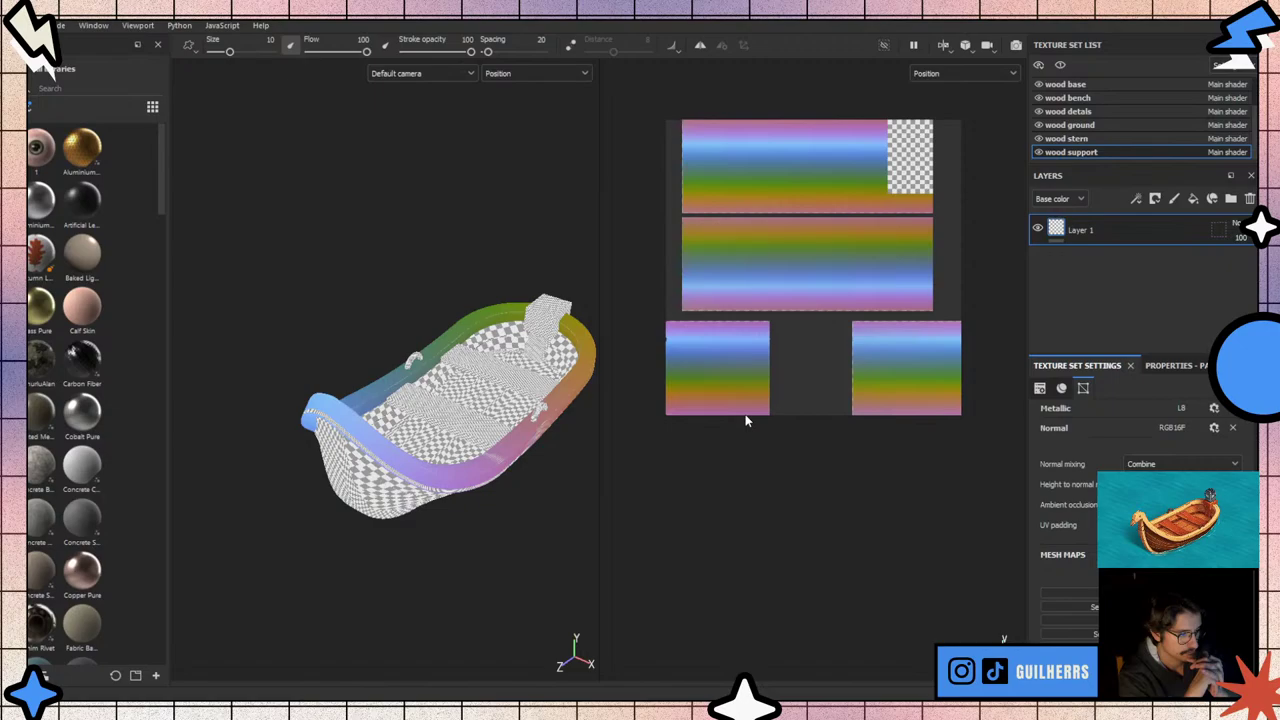
key("b")
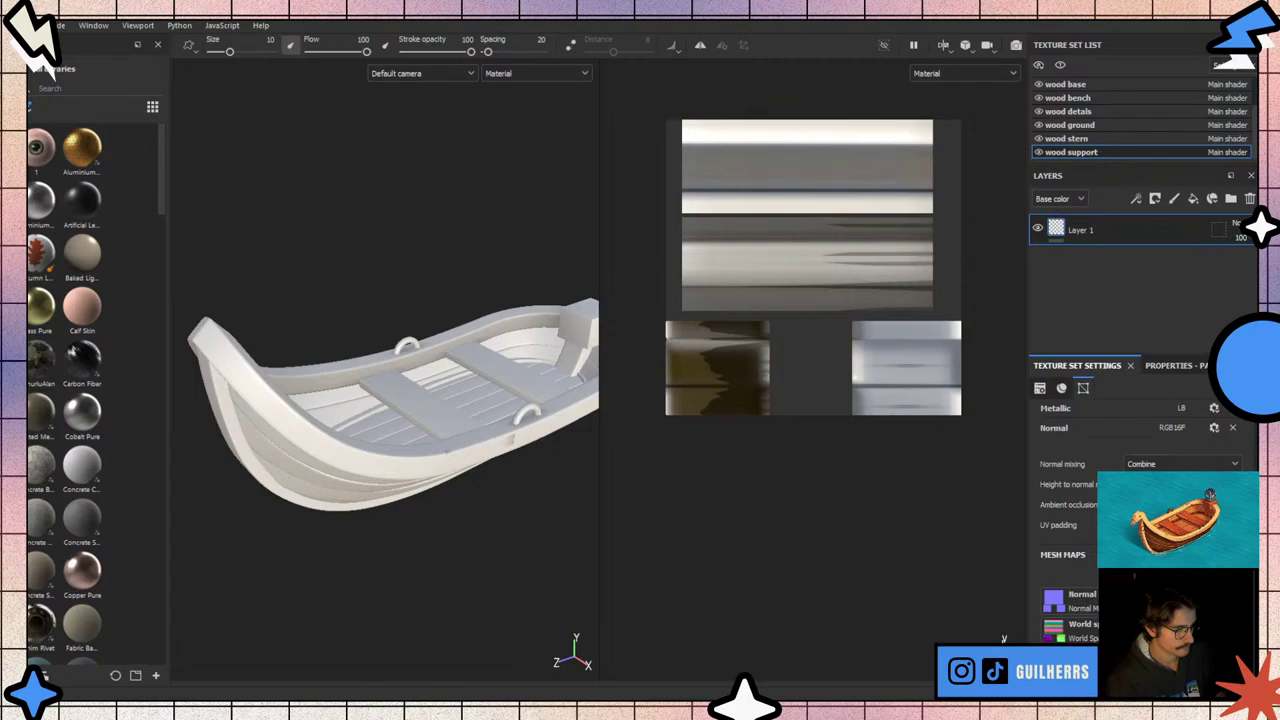
- Orbit and zoom to inspect the R_Old_Painted_Wood finish on the hull
left_click_drag(411, 397, 441, 397, "alt")
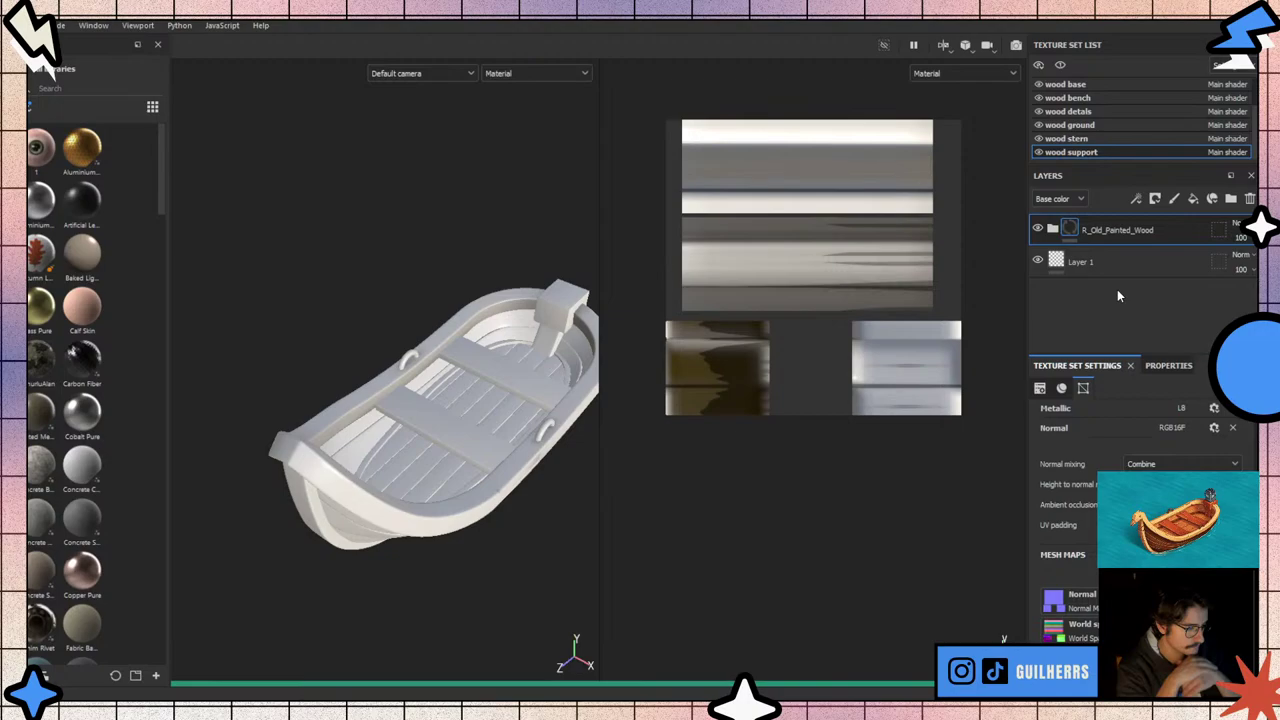
scroll(427, 415, "up", 5)
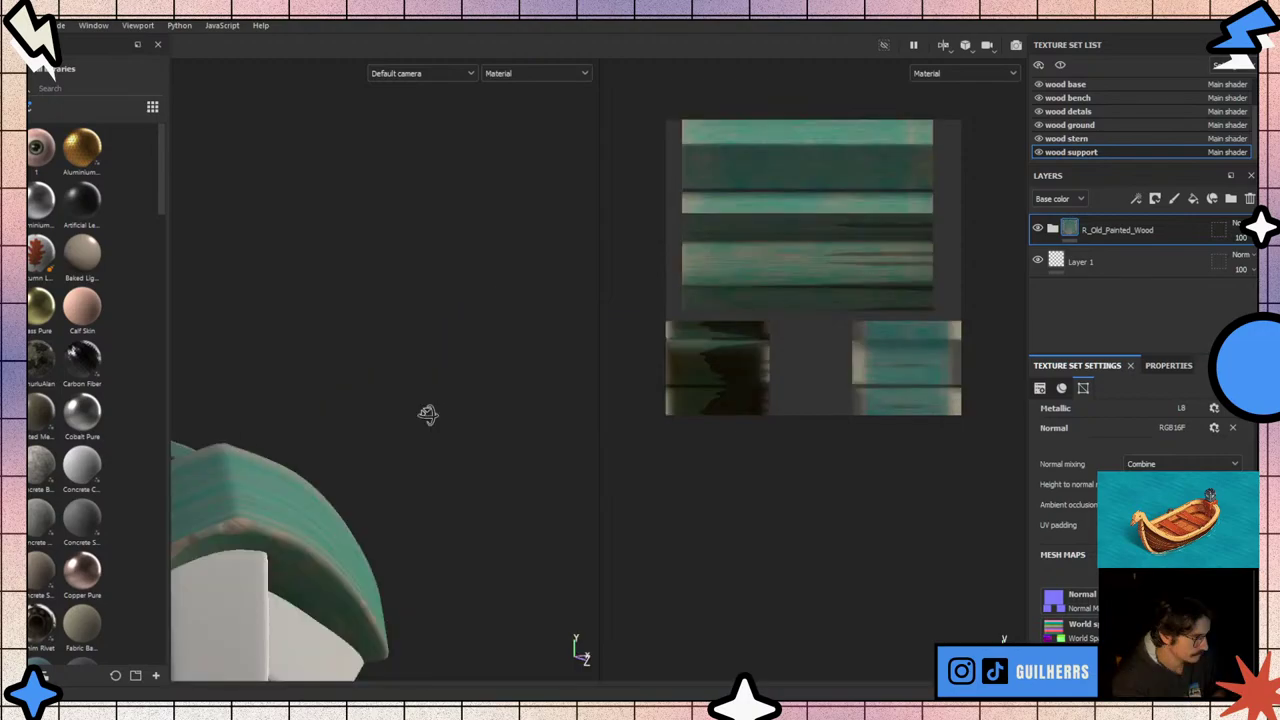
mouse_move(427, 414)
left_mouse_down("alt")
mouse_move(356, 540)
mouse_move(436, 583)
mouse_move(524, 505)
left_mouse_up("alt")
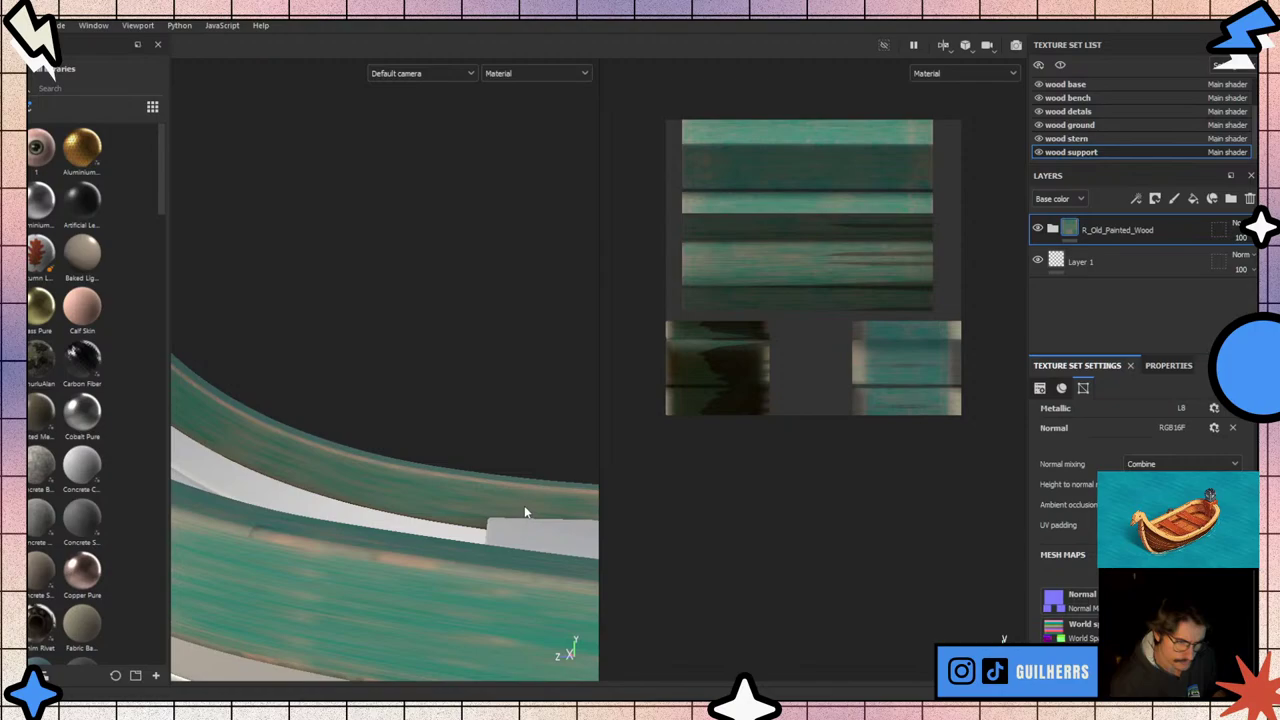
- Hide the painted-wood layer and add a brown R_Wood smart material to the rails
key("c")
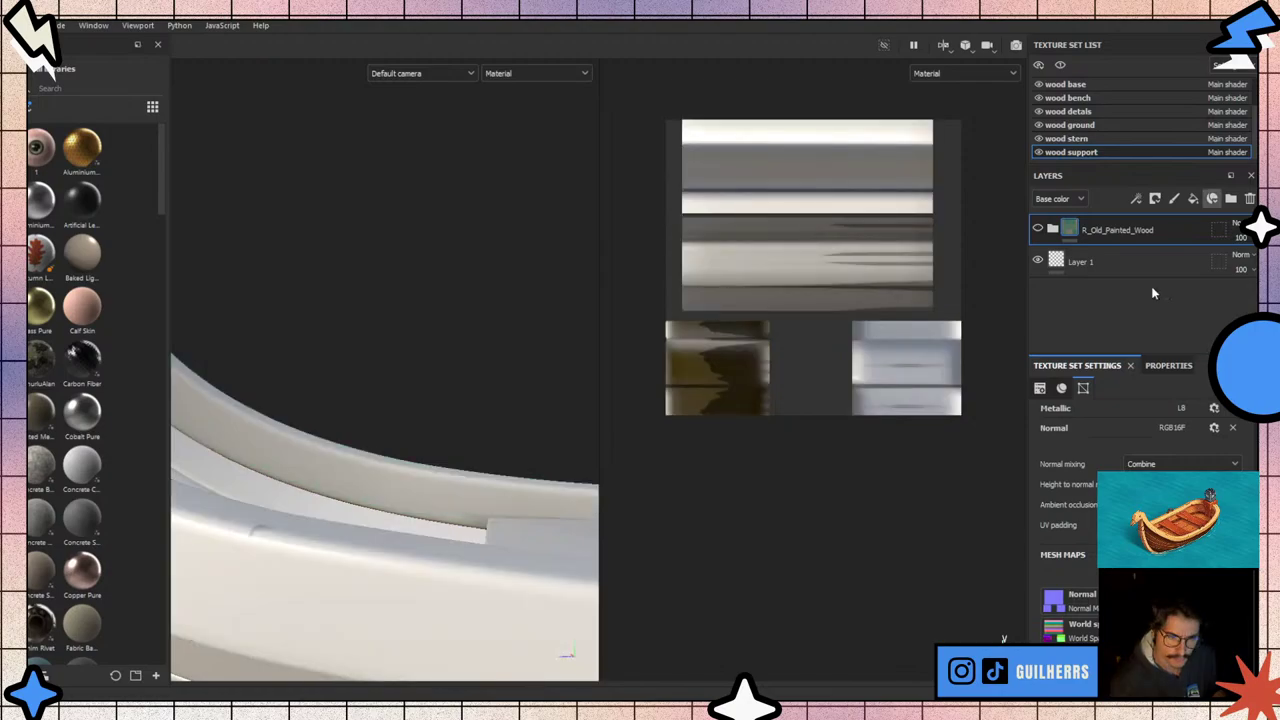
left_click_drag(1153, 293, 1150, 290)
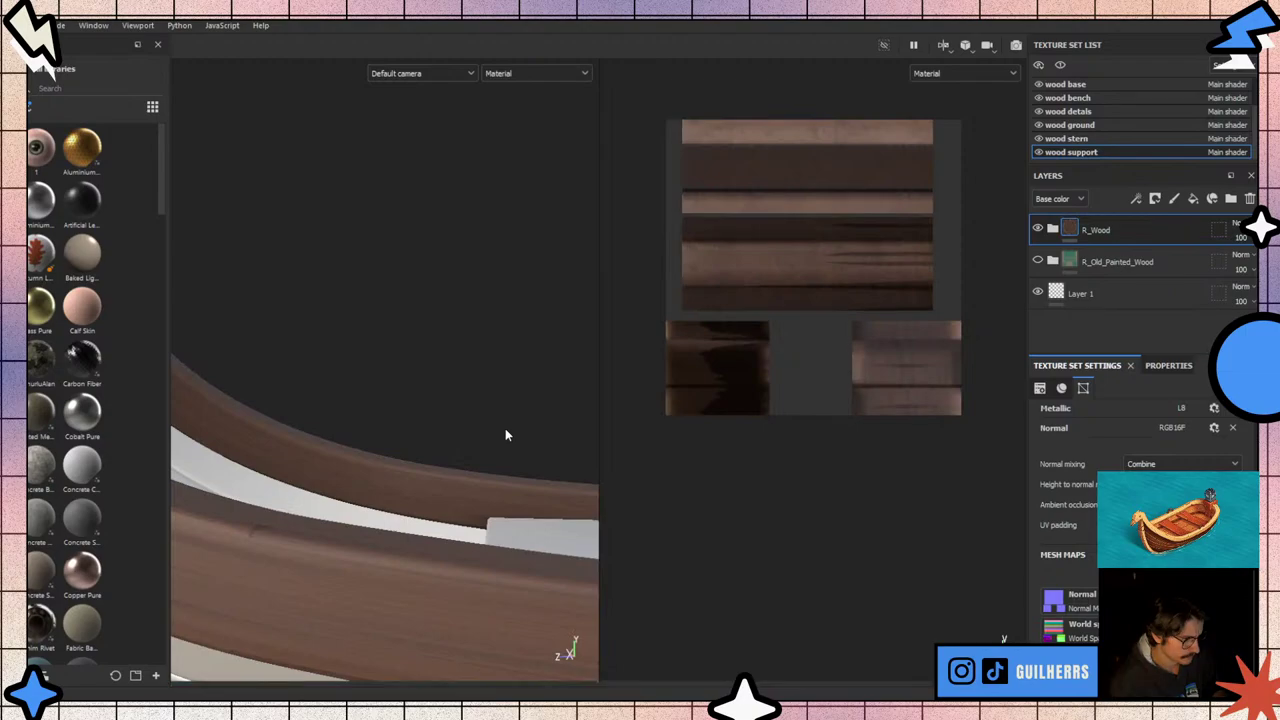
left_click_drag(505, 435, 362, 468, "alt")
scroll(313, 385, "up", 3)
scroll(313, 385, "up", 3)
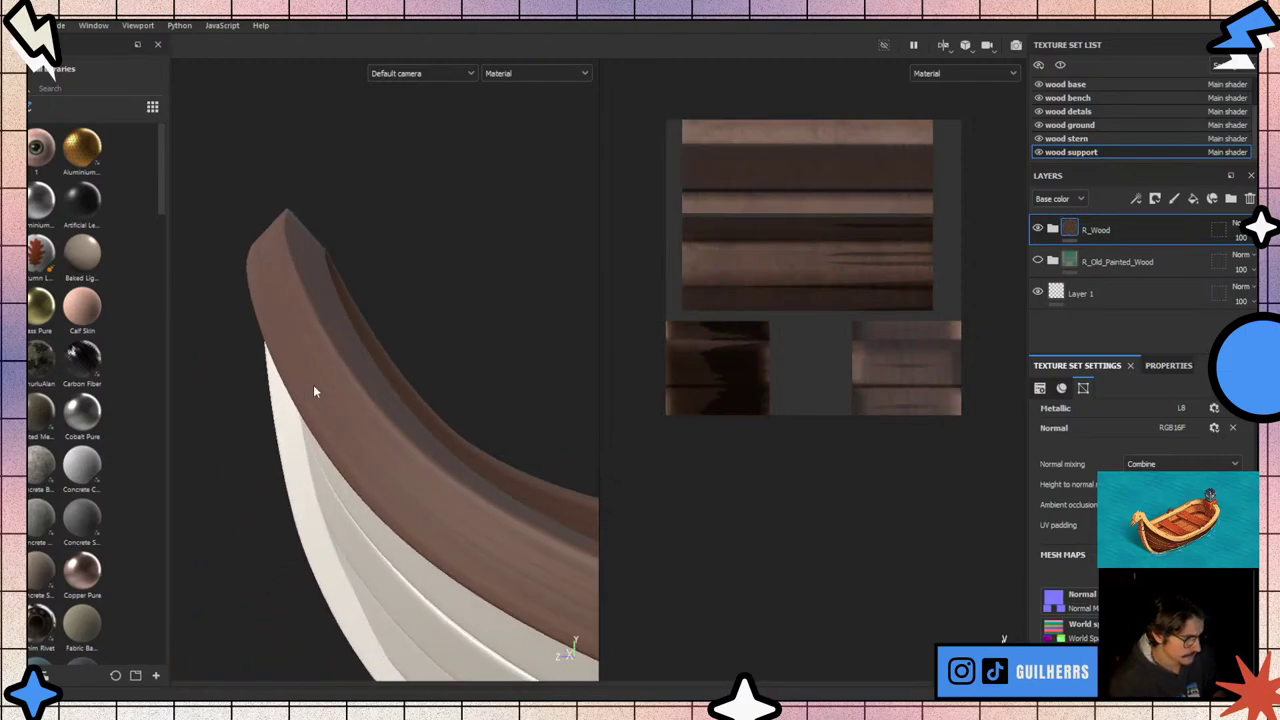
mouse_move(313, 385)
left_mouse_down("alt")
mouse_move(480, 391)
mouse_move(240, 523)
left_mouse_up("alt")
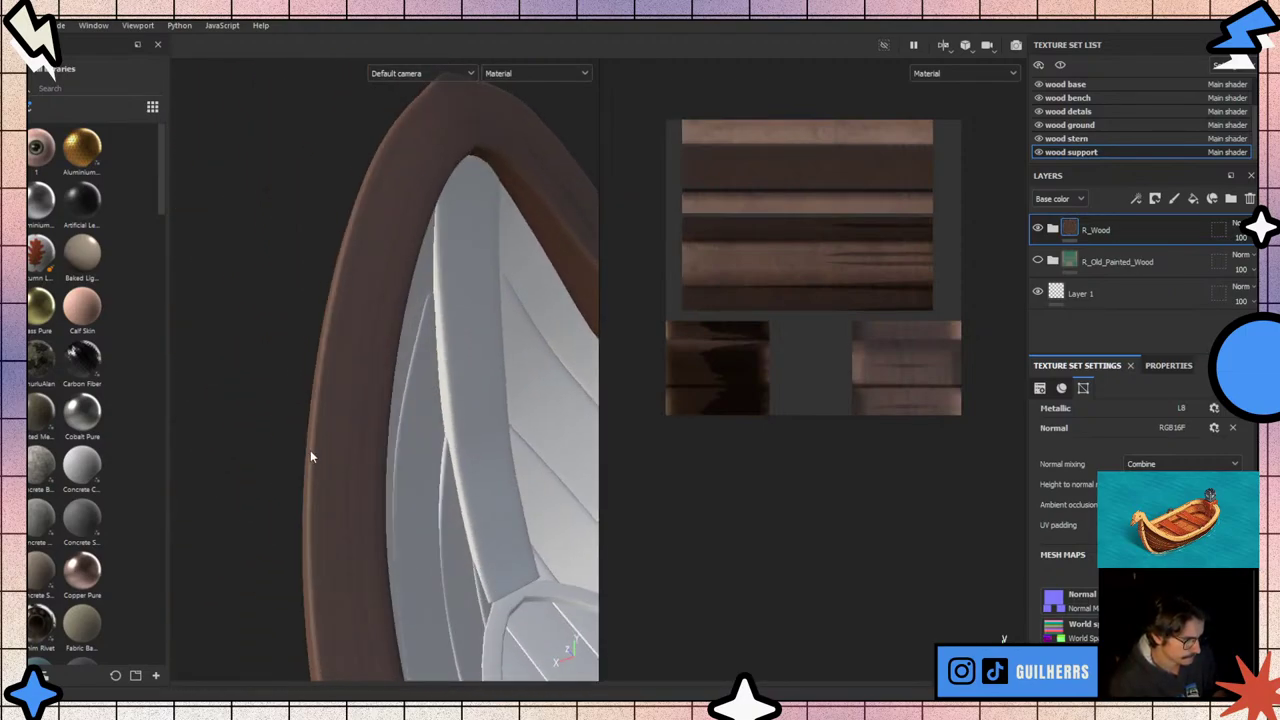
scroll(311, 450, "up", 3)
scroll(311, 450, "up", 2)
- Check the brown wood along the bow rim, then make R_Old_Painted_Wood visible again
scroll(311, 456, "down", 2)
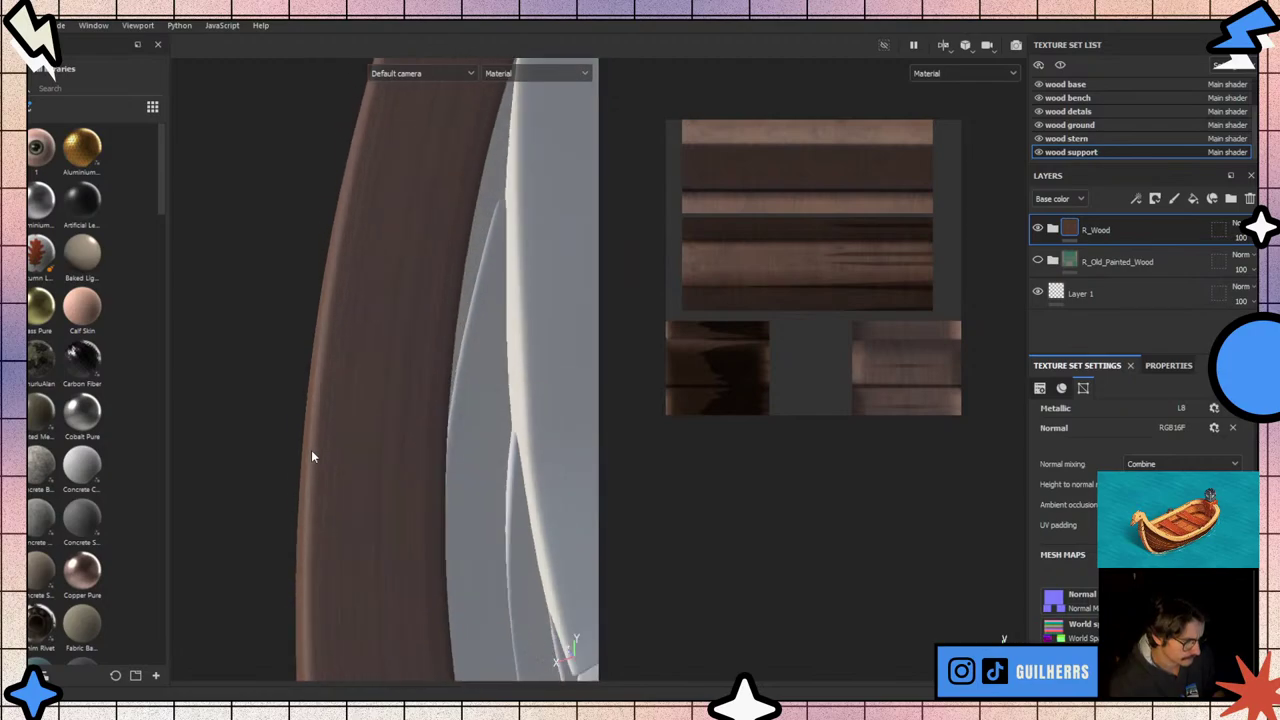
scroll(311, 456, "down", 3)
mouse_move(311, 456)
left_mouse_down("alt")
mouse_move(330, 282)
mouse_move(286, 271)
mouse_move(380, 270)
mouse_move(372, 441)
mouse_move(510, 375)
mouse_move(399, 470)
mouse_move(474, 471)
mouse_move(1023, 267)
left_mouse_up("alt")
scroll(380, 271, "down", 2)
scroll(367, 307, "down", 3)
scroll(372, 441, "up", 2)
scroll(372, 441, "up", 3)
left_click(1037, 260)
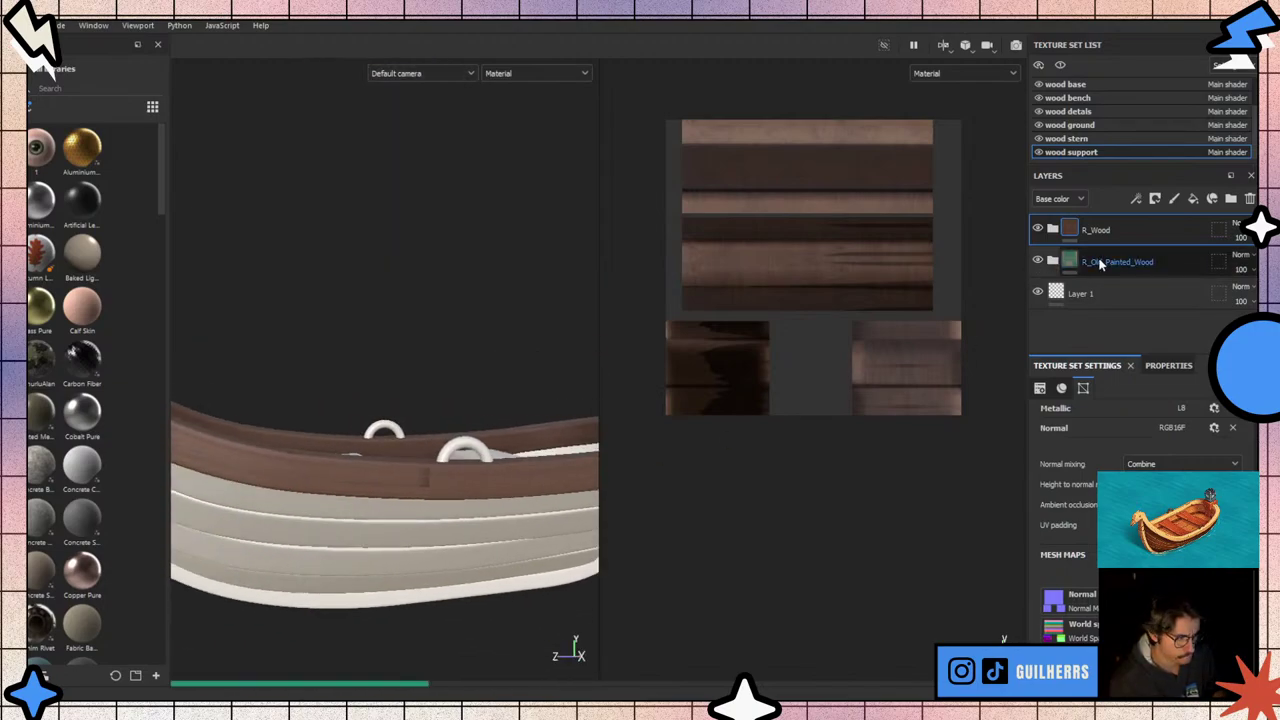
- Move R_Old_Painted_Wood above R_Wood and check the teal rim
left_click_drag(1103, 265, 1101, 221)
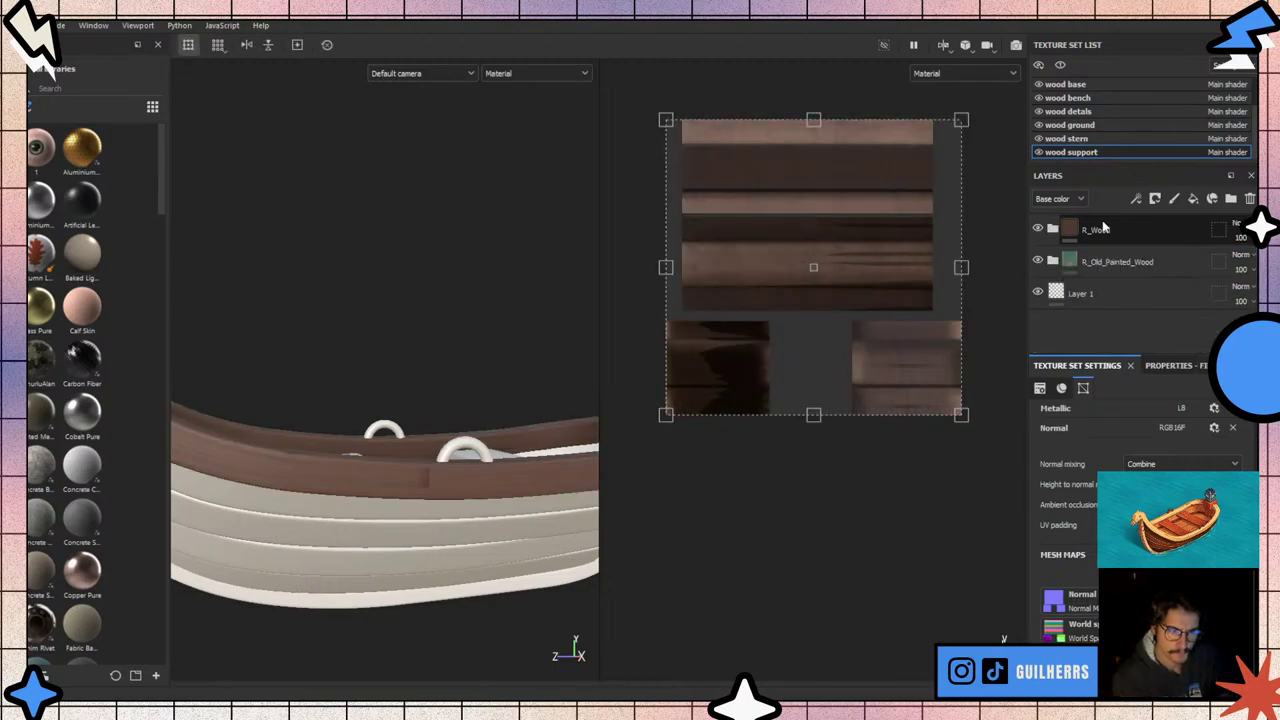
left_click_drag(1102, 260, 1106, 224)
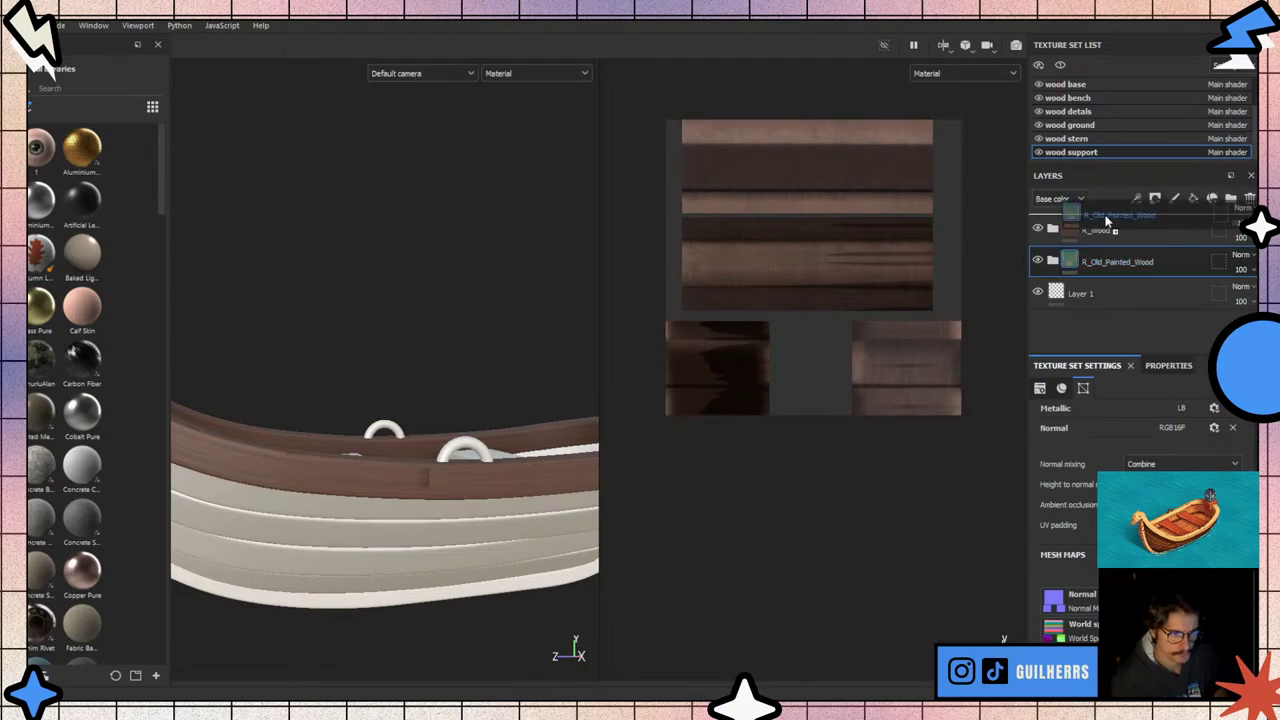
scroll(385, 480, "up", 2)
mouse_move(394, 500)
left_mouse_down("alt")
mouse_move(423, 415)
mouse_move(477, 478)
left_mouse_up("alt")
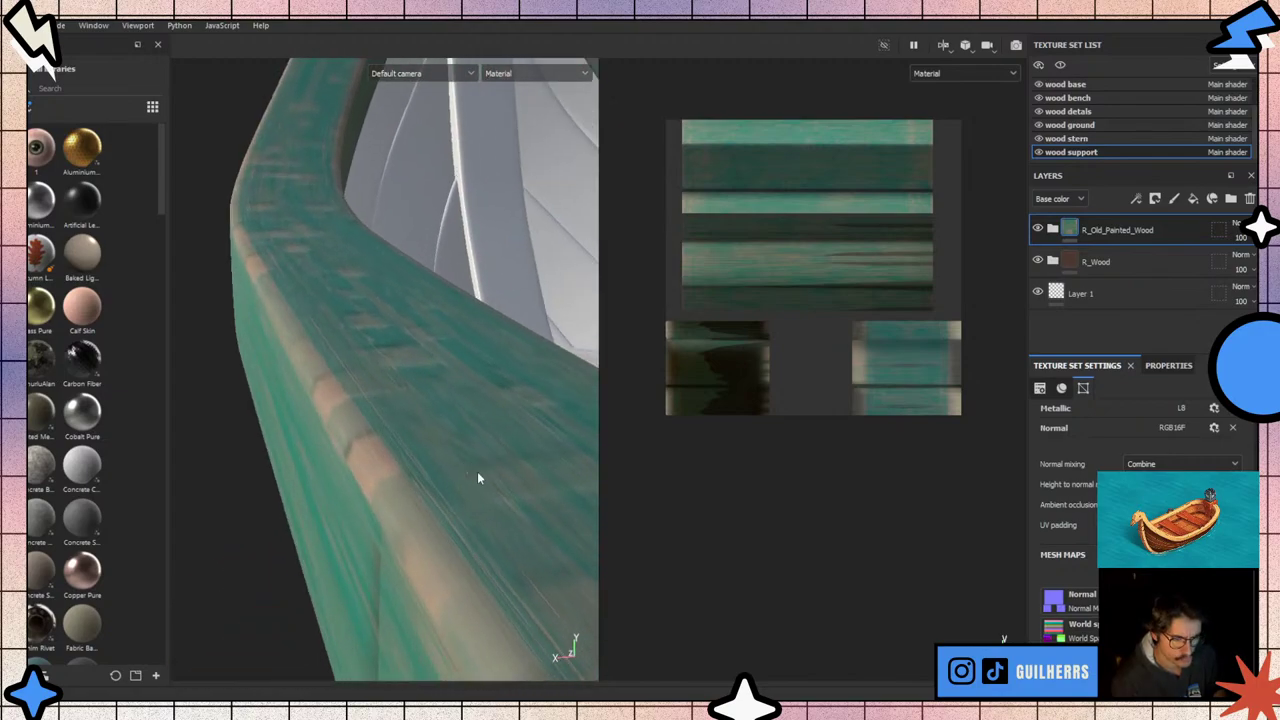
- Hide R_Old_Painted_Wood and R_Wood, add Wood Walnut on top, and review the walnut rails
left_click(1037, 229)
left_click(1038, 261)
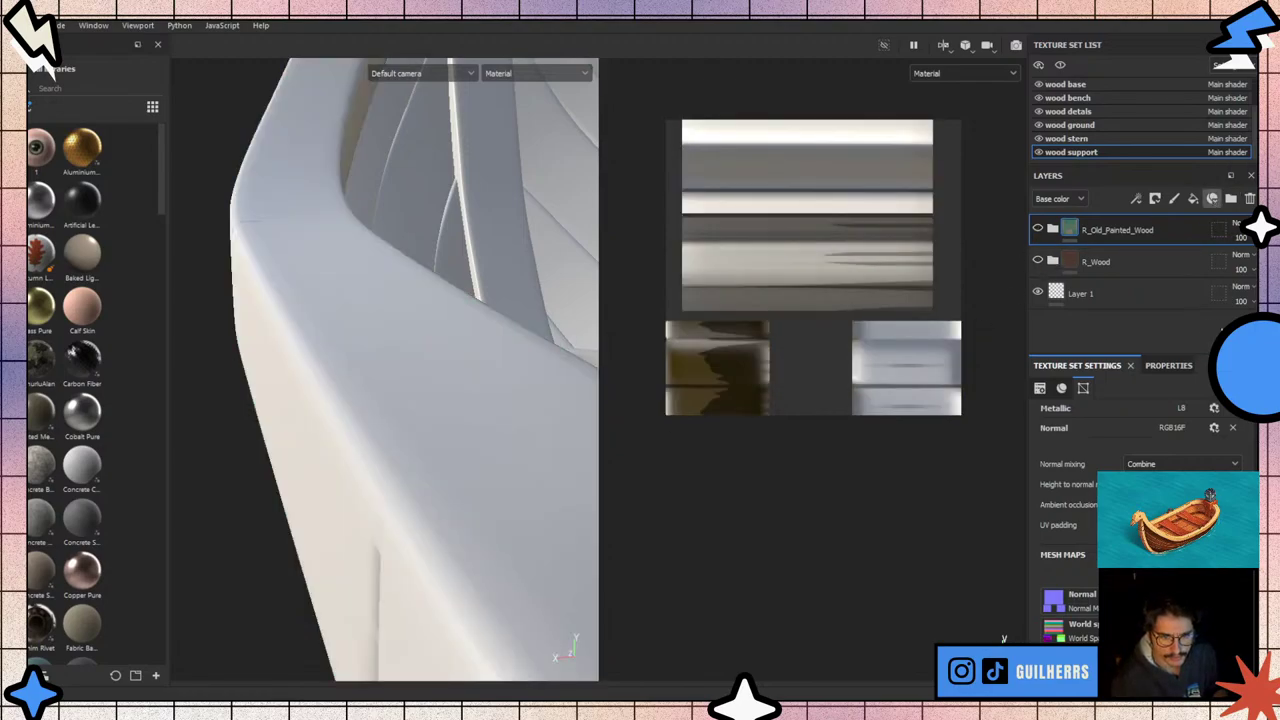
left_click(1212, 198)
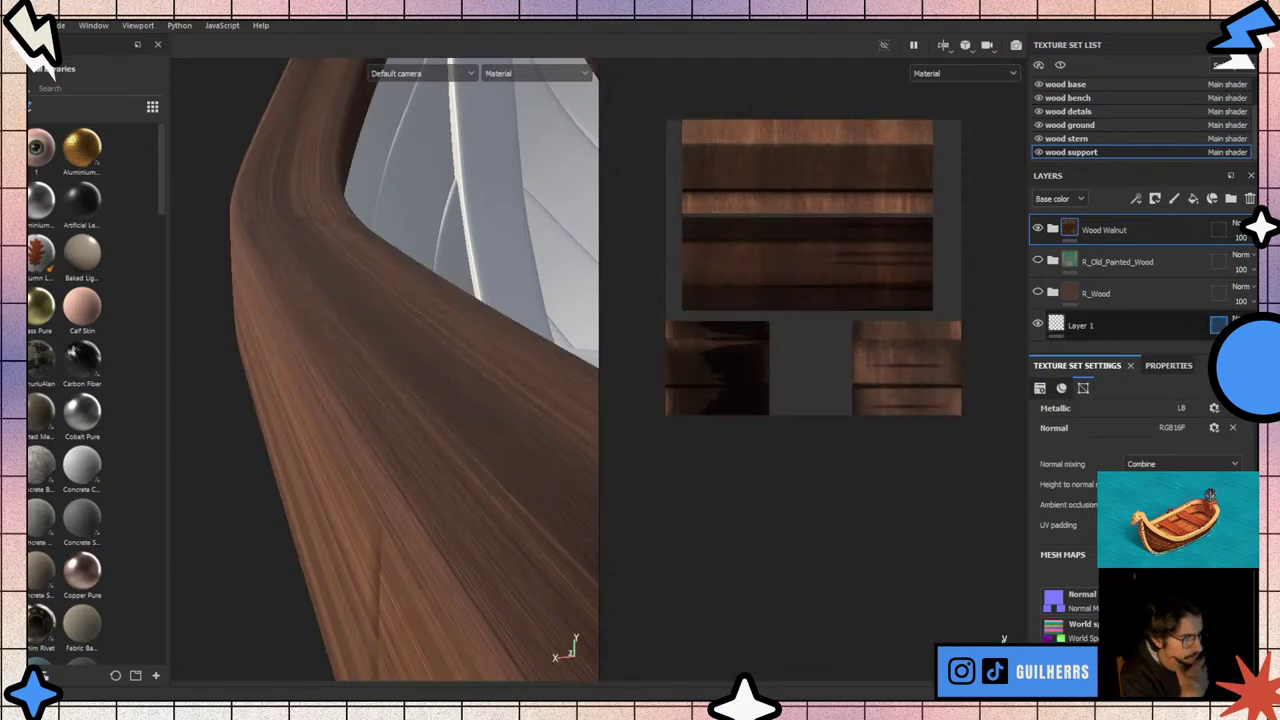
left_click_drag(404, 262, 493, 319, "alt")
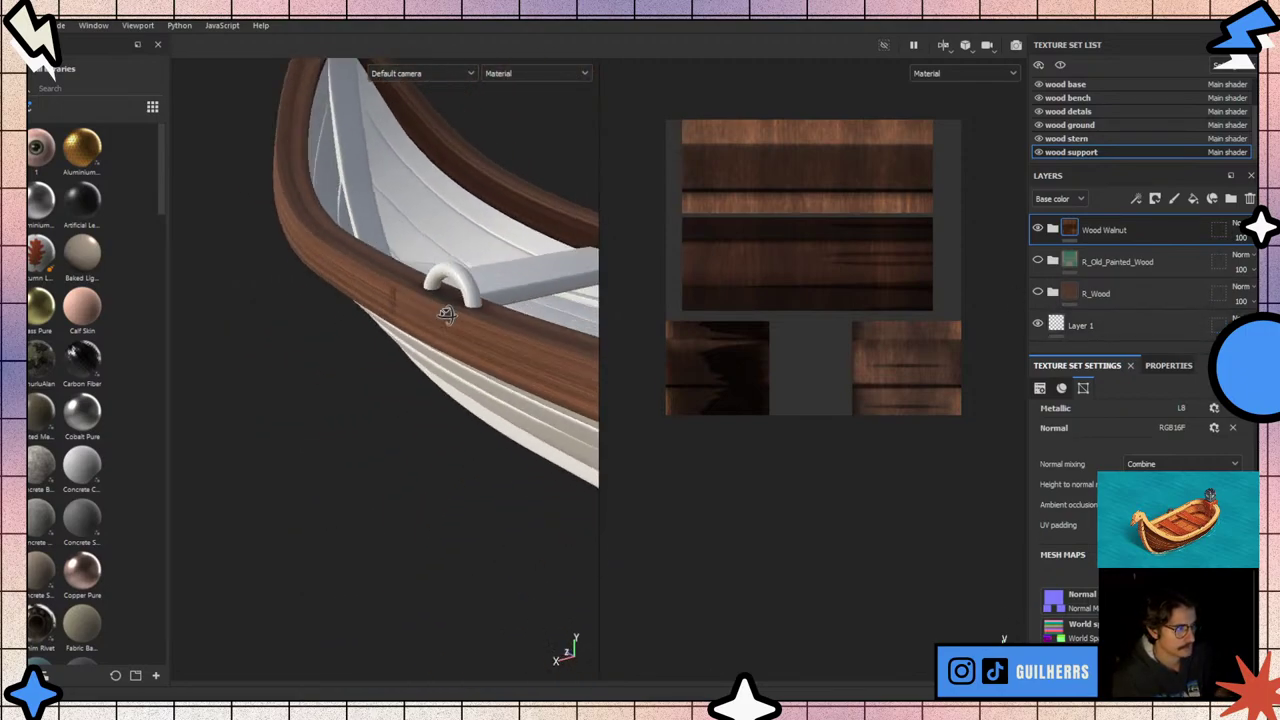
scroll(493, 319, "down", 3)
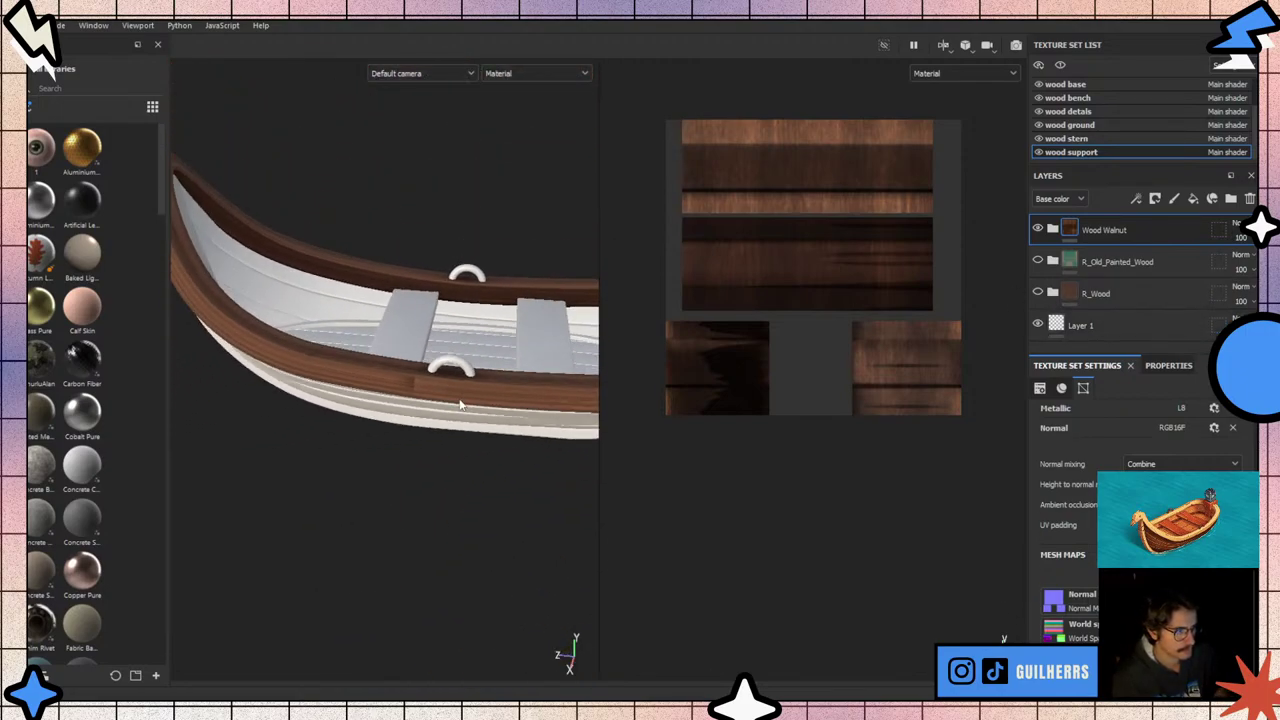
left_click_drag(493, 319, 404, 377, "alt")
scroll(404, 377, "up", 5)
scroll(404, 371, "down", 5)
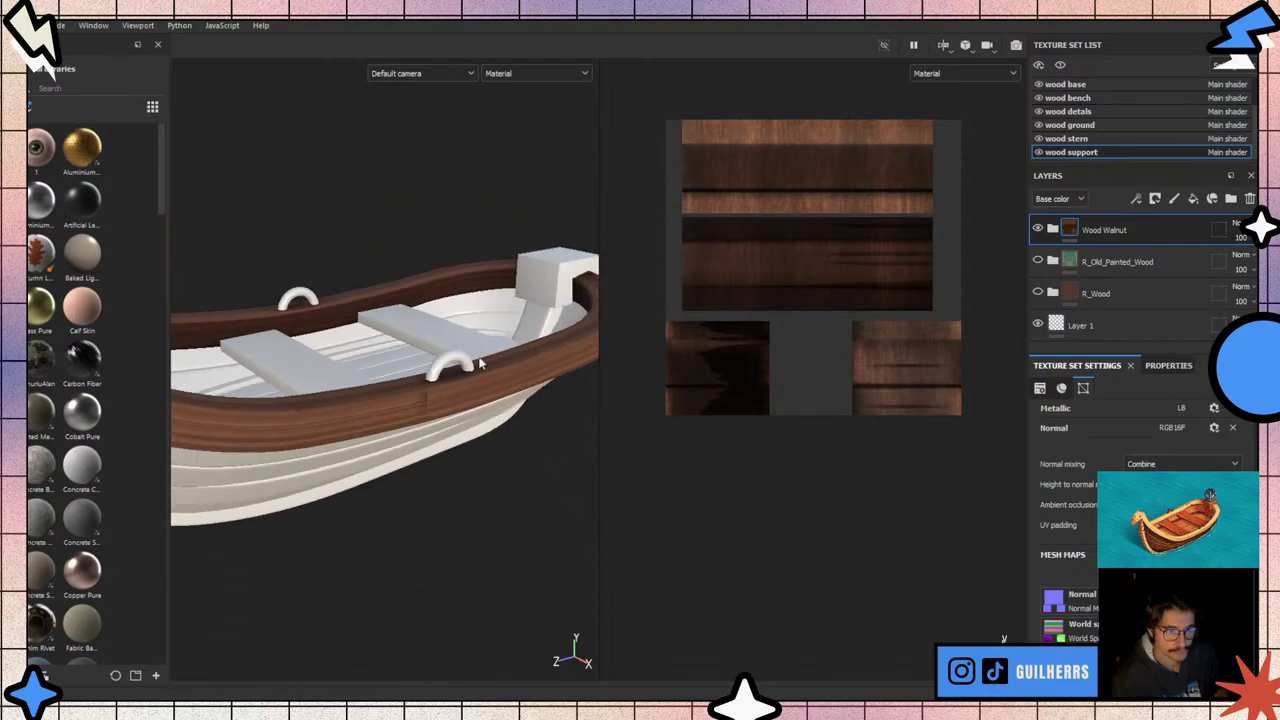
scroll(1094, 455, "down", 3)
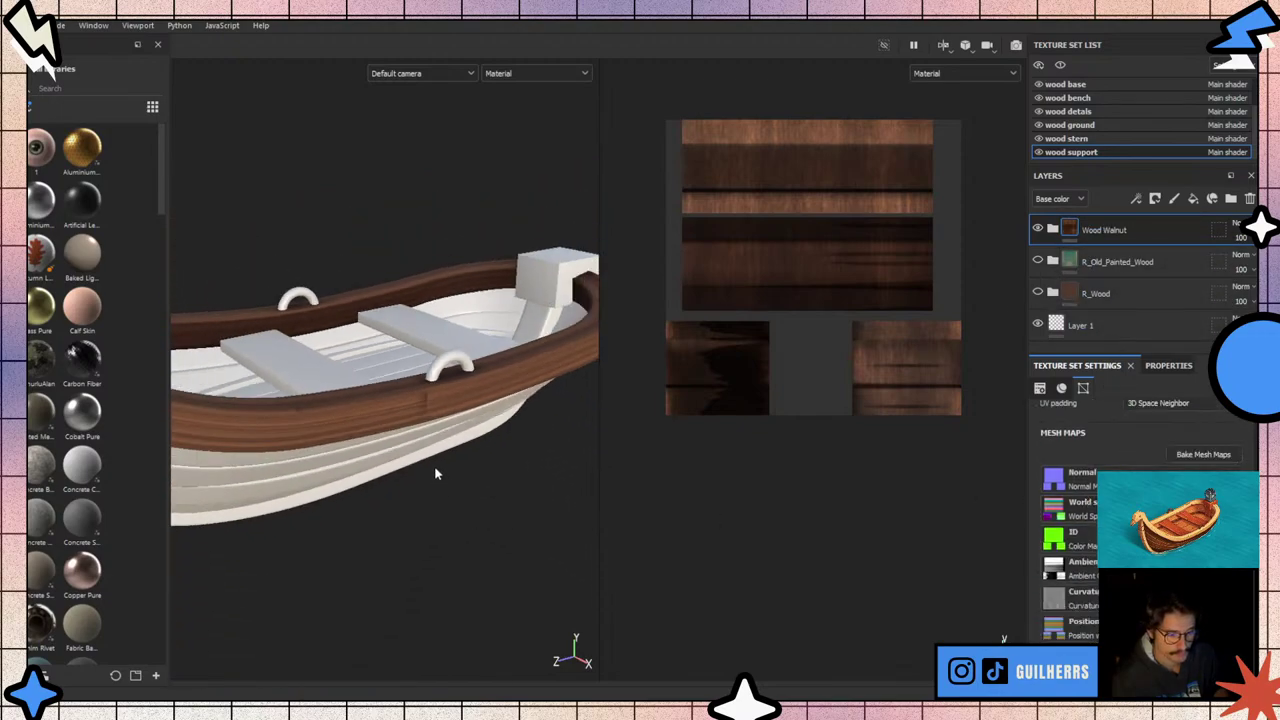
mouse_move(434, 465)
left_mouse_down("alt")
mouse_move(302, 349)
mouse_move(230, 330)
left_mouse_up("alt")
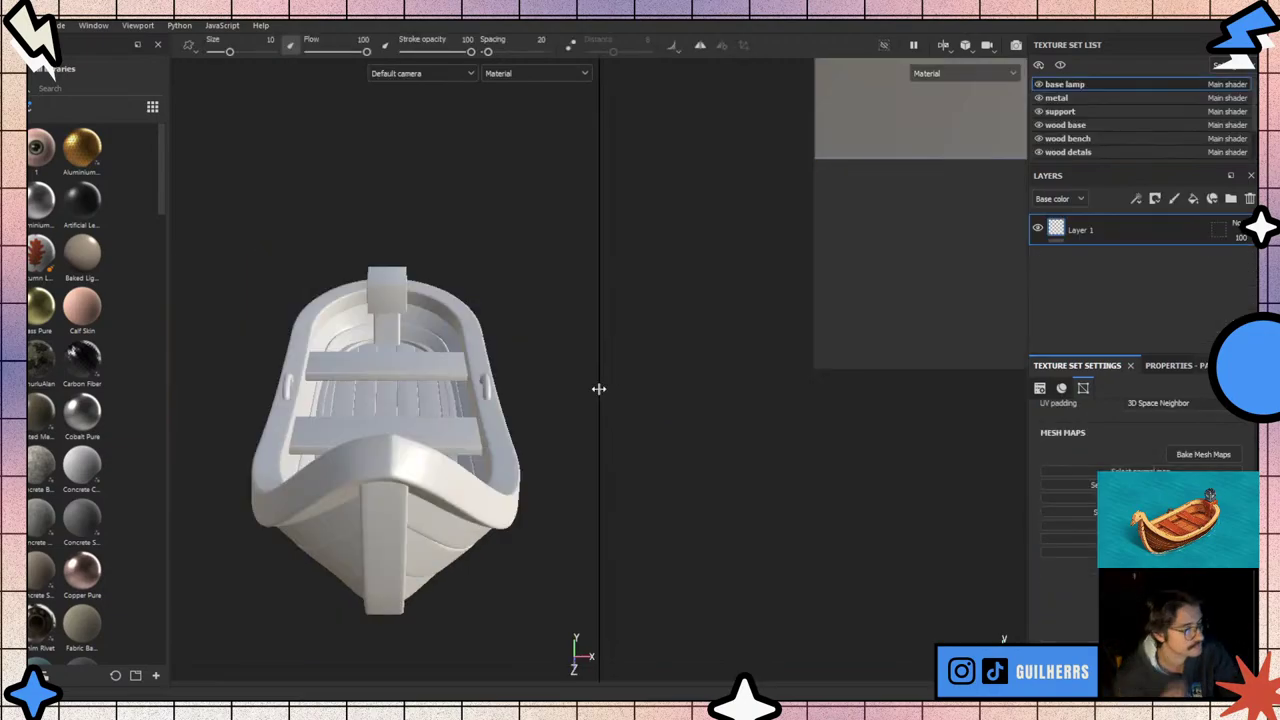
- Widen the 3D viewport and toggle the wood support parts' visibility off and back on
left_click_drag(598, 389, 806, 381)
left_click_drag(865, 378, 611, 528, "alt")
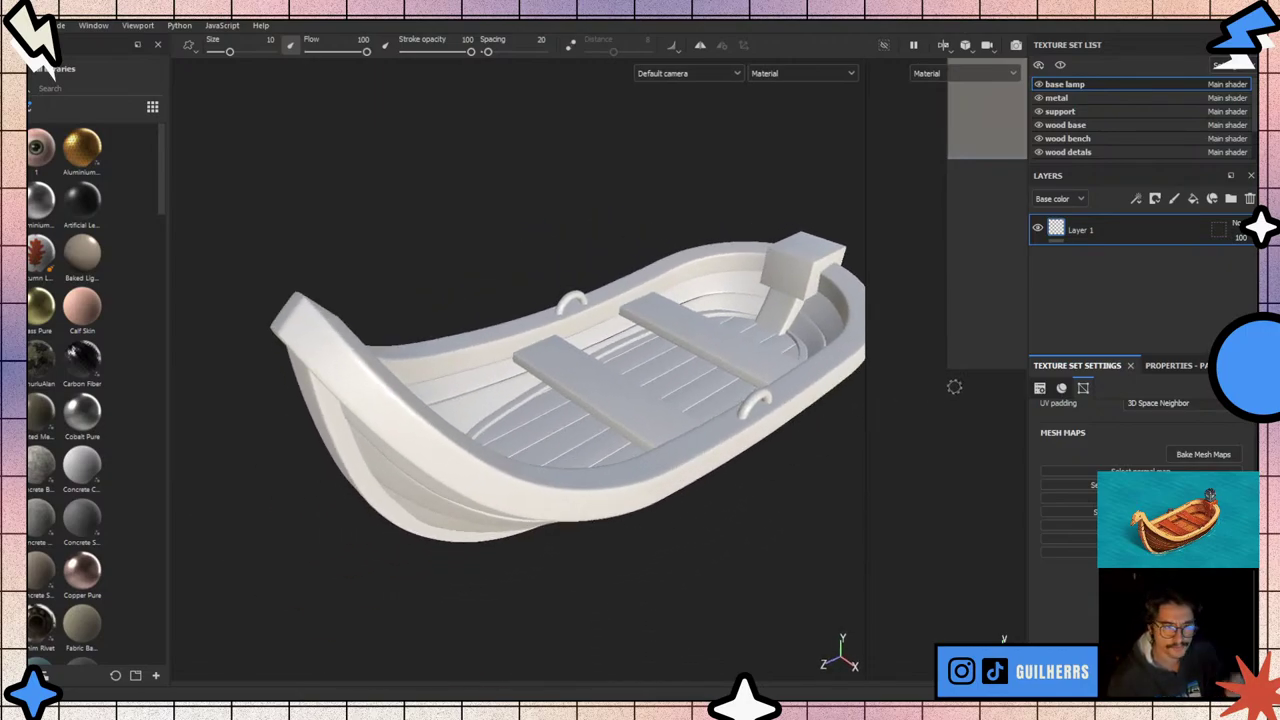
scroll(1050, 150, "down", 3)
left_click(1038, 152)
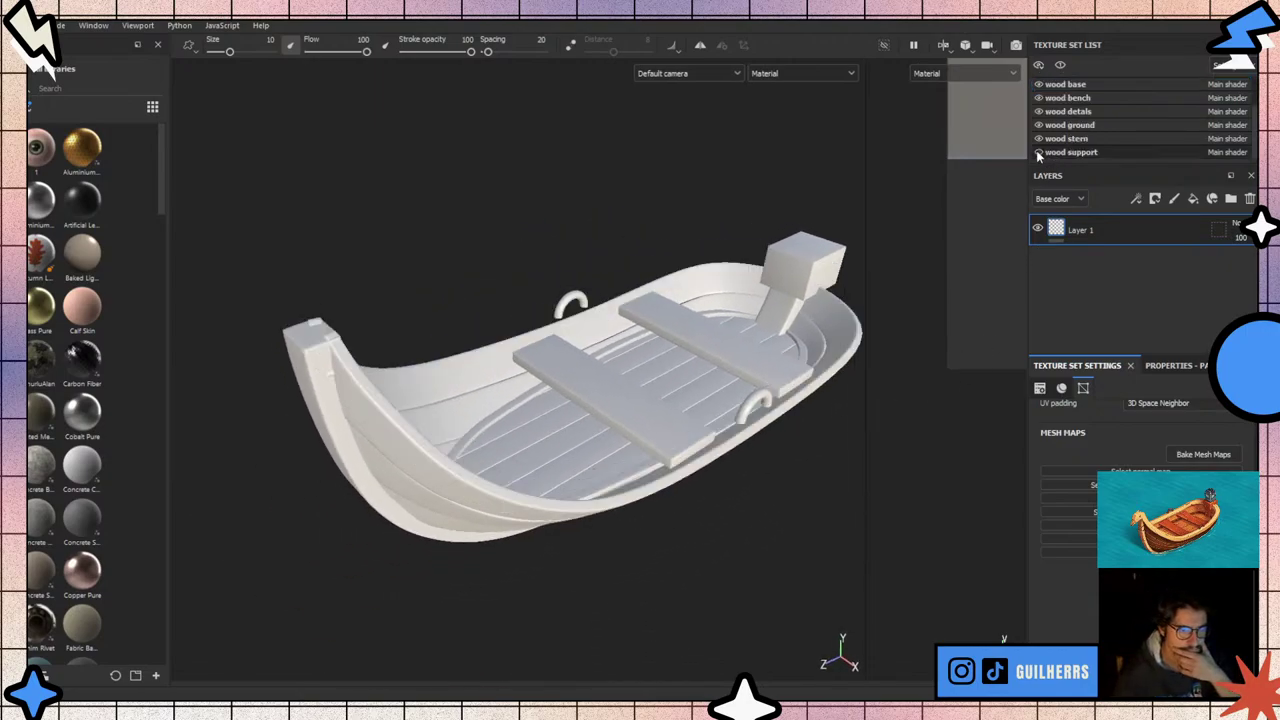
left_click(1038, 152)
- Select the wood support texture set and cycle the view through normal, world-space normal and ID maps
left_click(1060, 152)
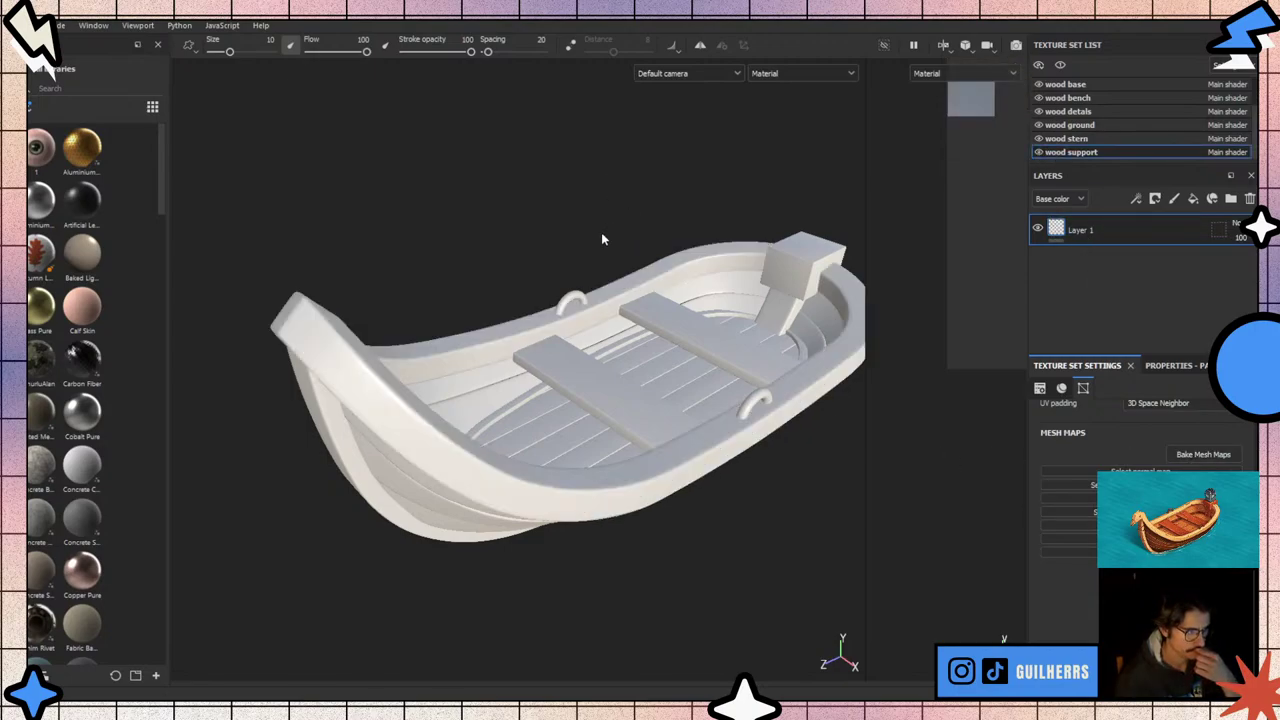
key("b")
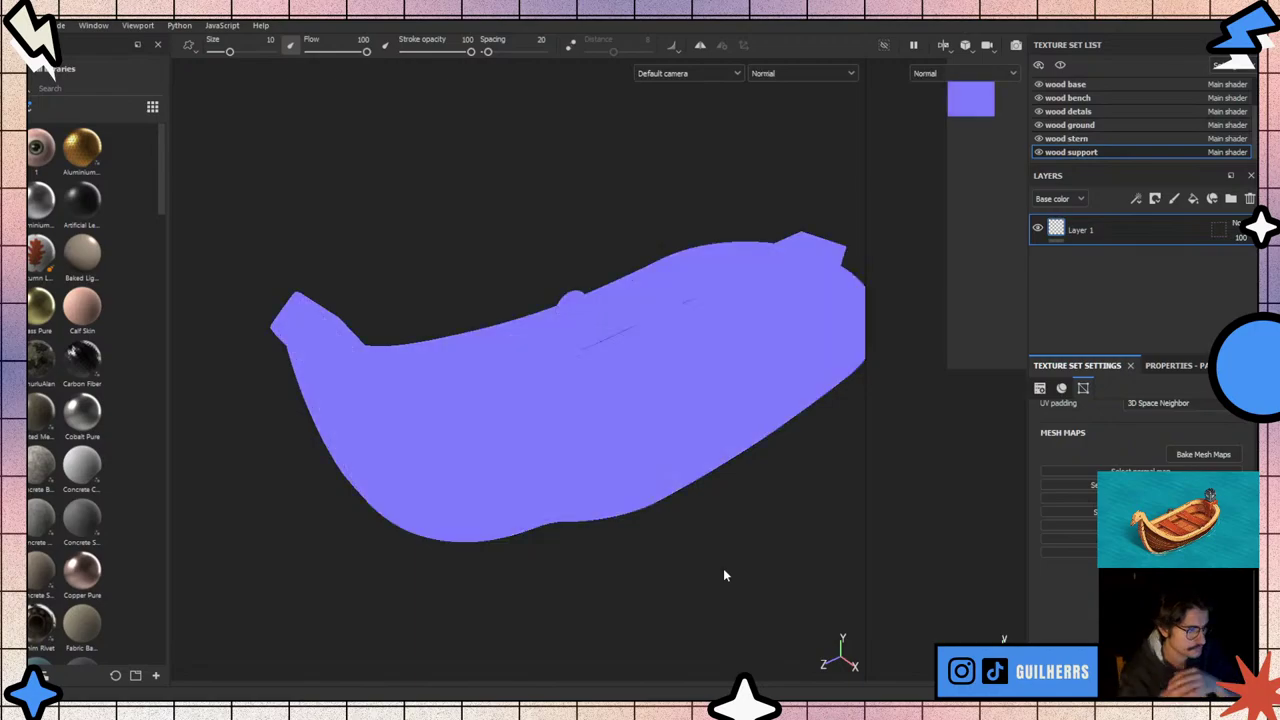
key("b")
key("b")
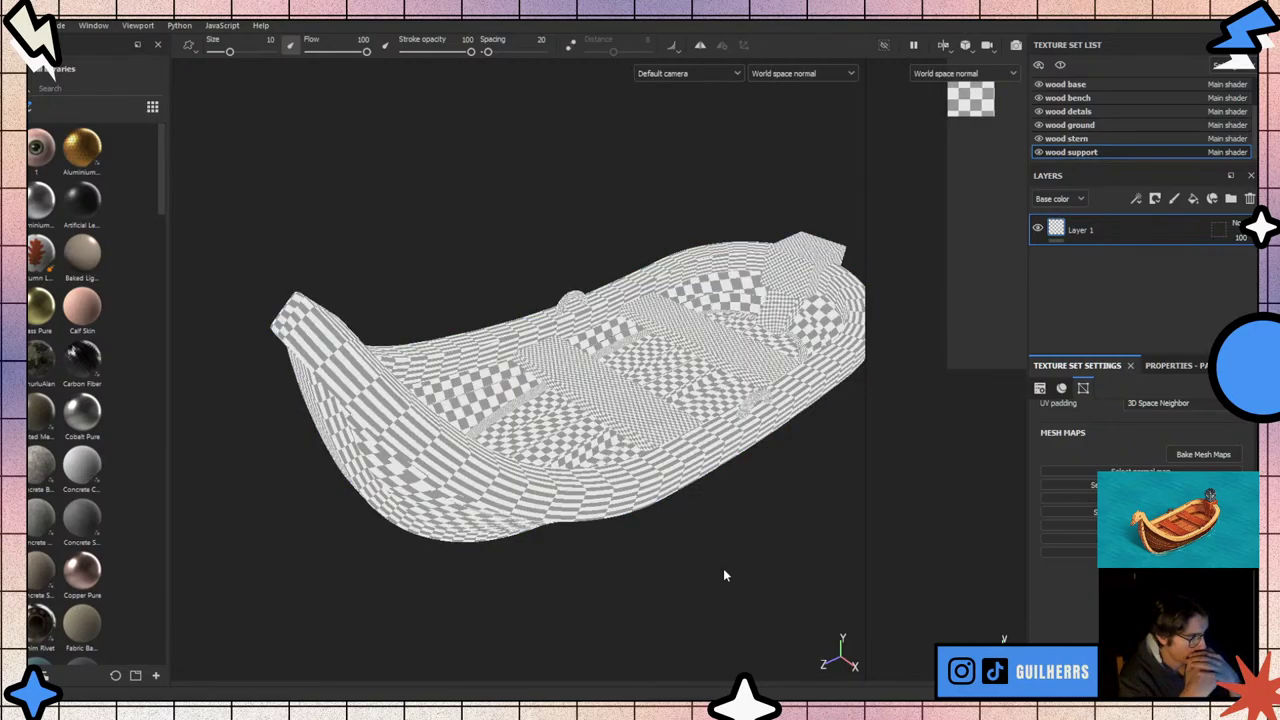
key("b")
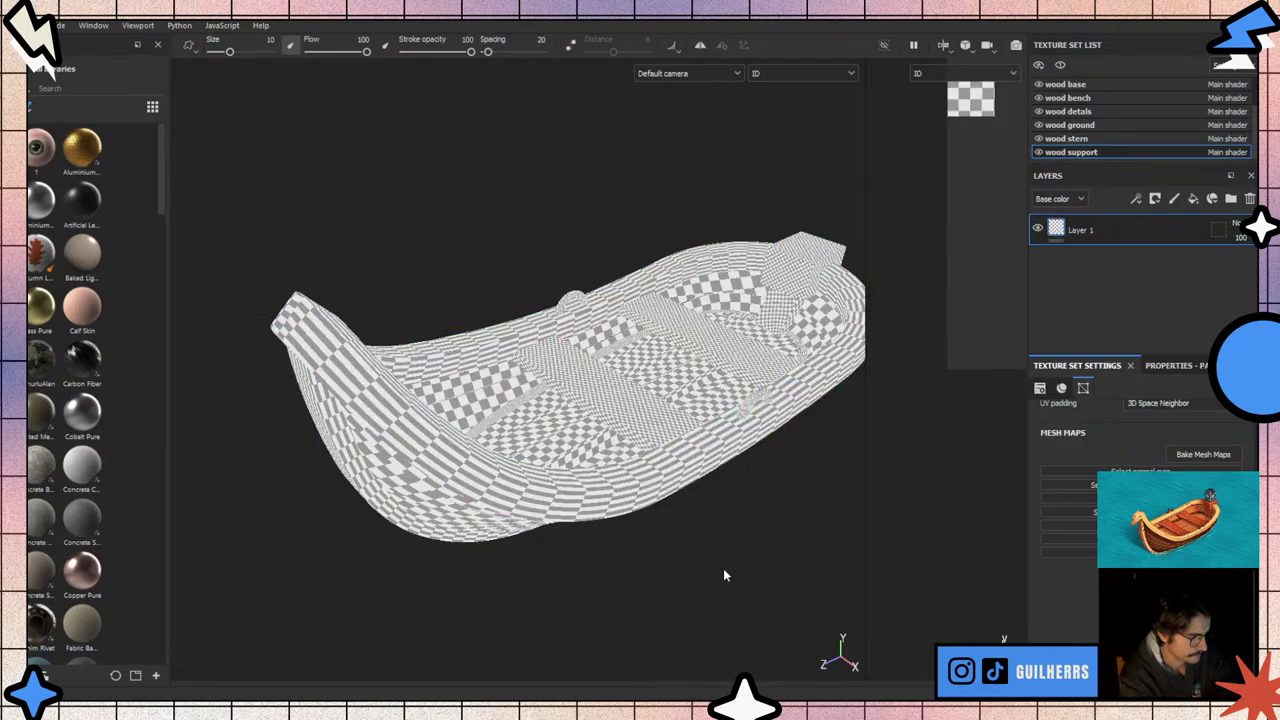
key("b")
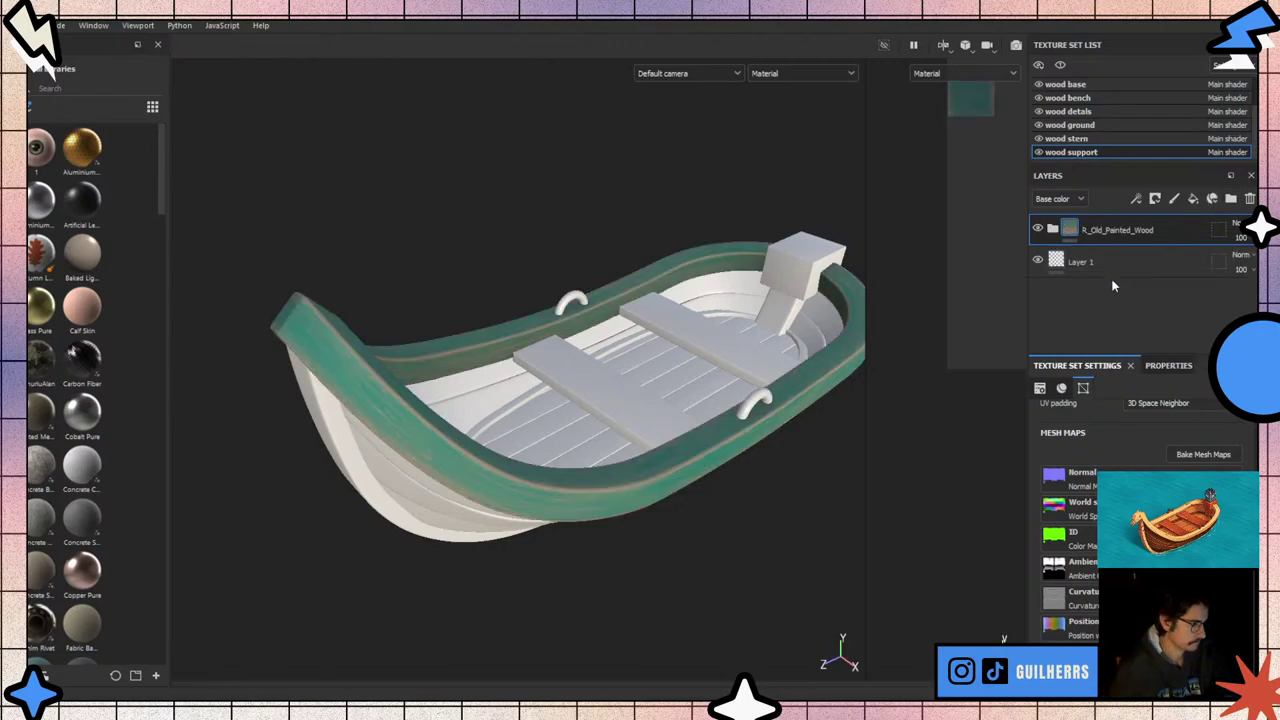
- Inspect the rim from the bow and hide the painted-wood layer
scroll(315, 361, "up", 3)
scroll(384, 344, "up", 3)
mouse_move(384, 344)
left_mouse_down("alt")
mouse_move(534, 283)
mouse_move(392, 346)
mouse_move(453, 375)
mouse_move(314, 277)
mouse_move(411, 500)
mouse_move(443, 500)
mouse_move(95, 610)
left_mouse_up("alt")
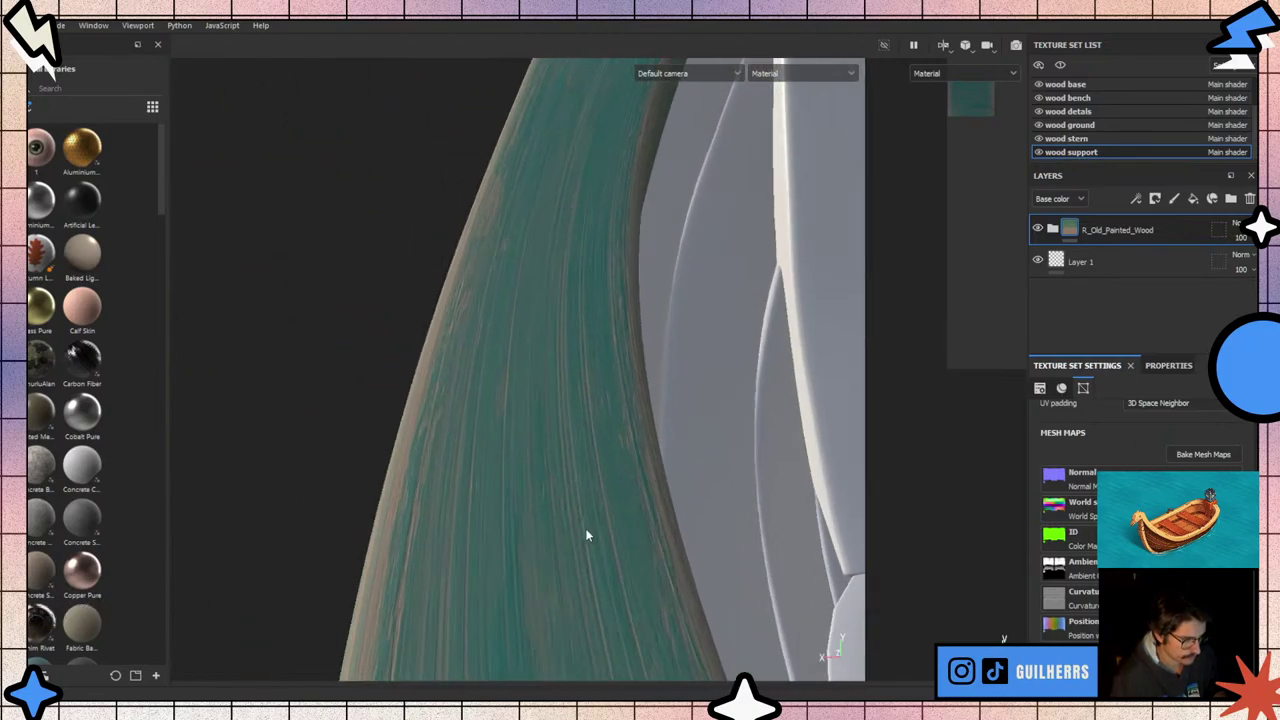
mouse_move(585, 528)
left_mouse_down("alt")
mouse_move(586, 431)
mouse_move(1050, 252)
left_mouse_up("alt")
left_click(1038, 229)
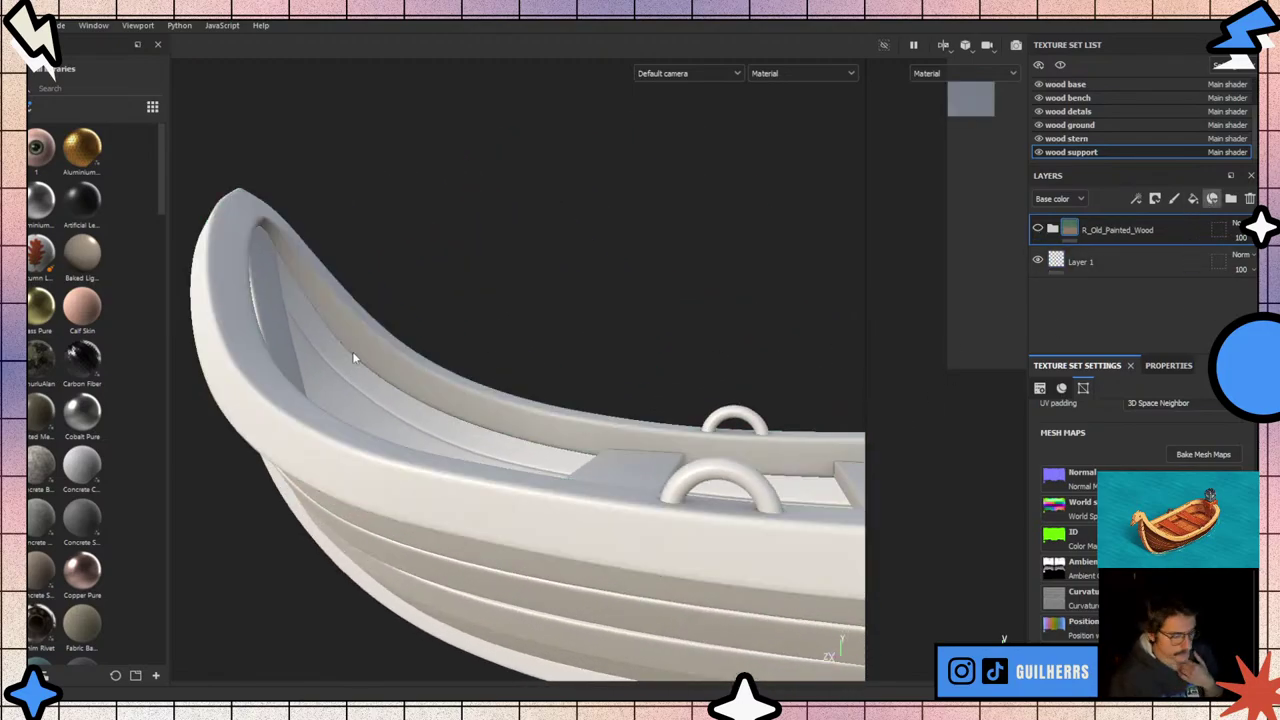
- Try a Wood Acajou material layer on the rim, then delete it
key("ctrl+v")
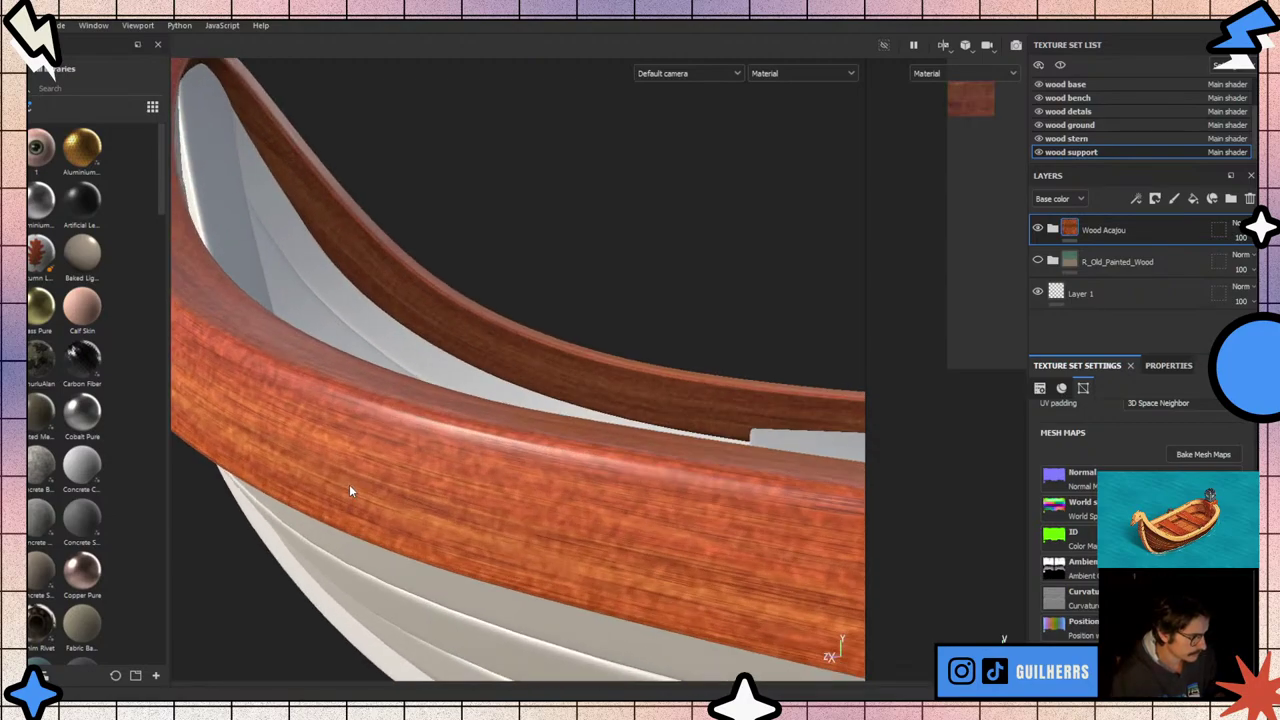
right_click_drag(325, 481, 306, 469, "alt")
mouse_move(306, 469)
left_mouse_down("alt")
mouse_move(381, 463)
mouse_move(344, 448)
mouse_move(292, 345)
left_mouse_up("alt")
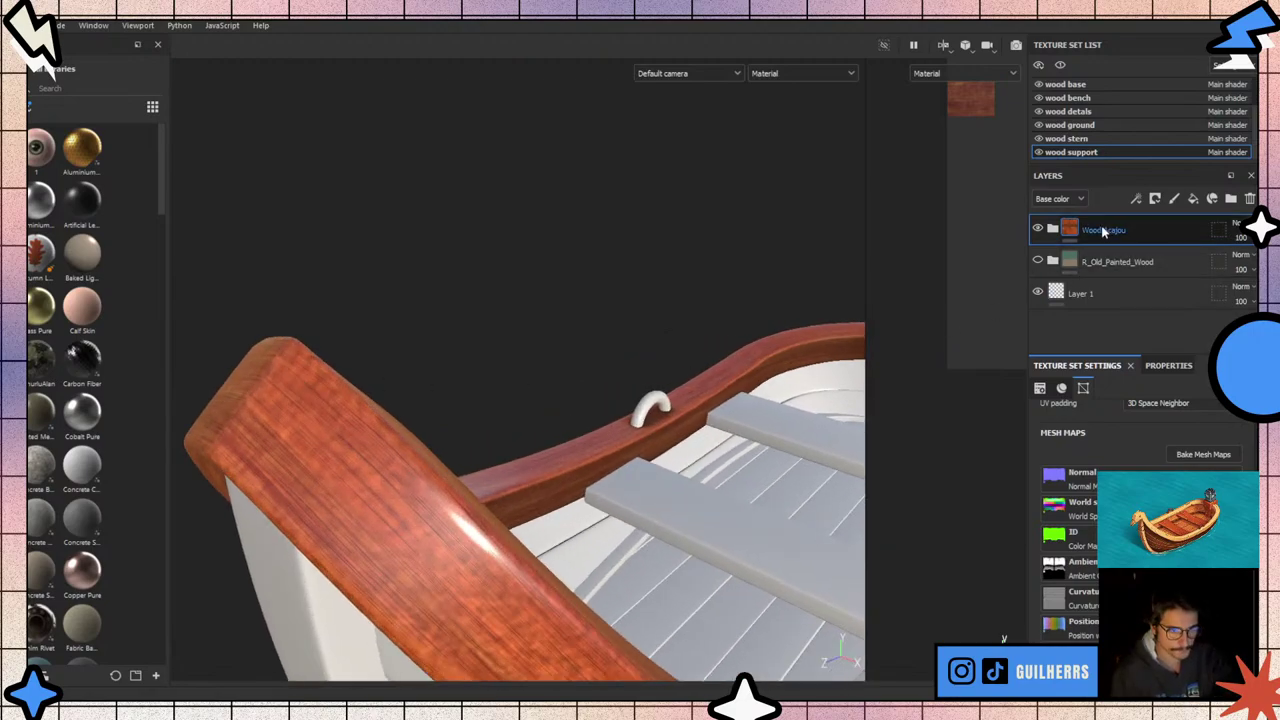
key("Delete")
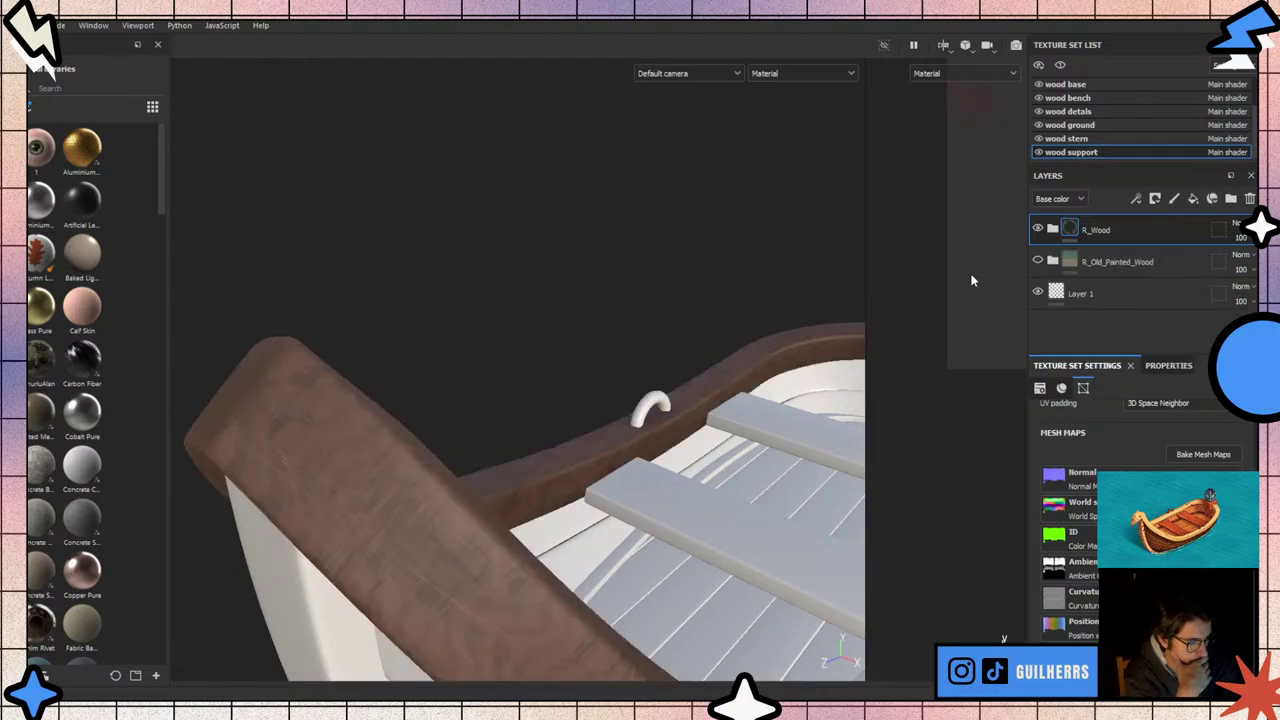
- Orbit the boat to view it from the top, the bow and a low side angle
scroll(493, 357, "down", 1)
scroll(493, 357, "down", 3)
left_click_drag(480, 329, 697, 491, "alt")
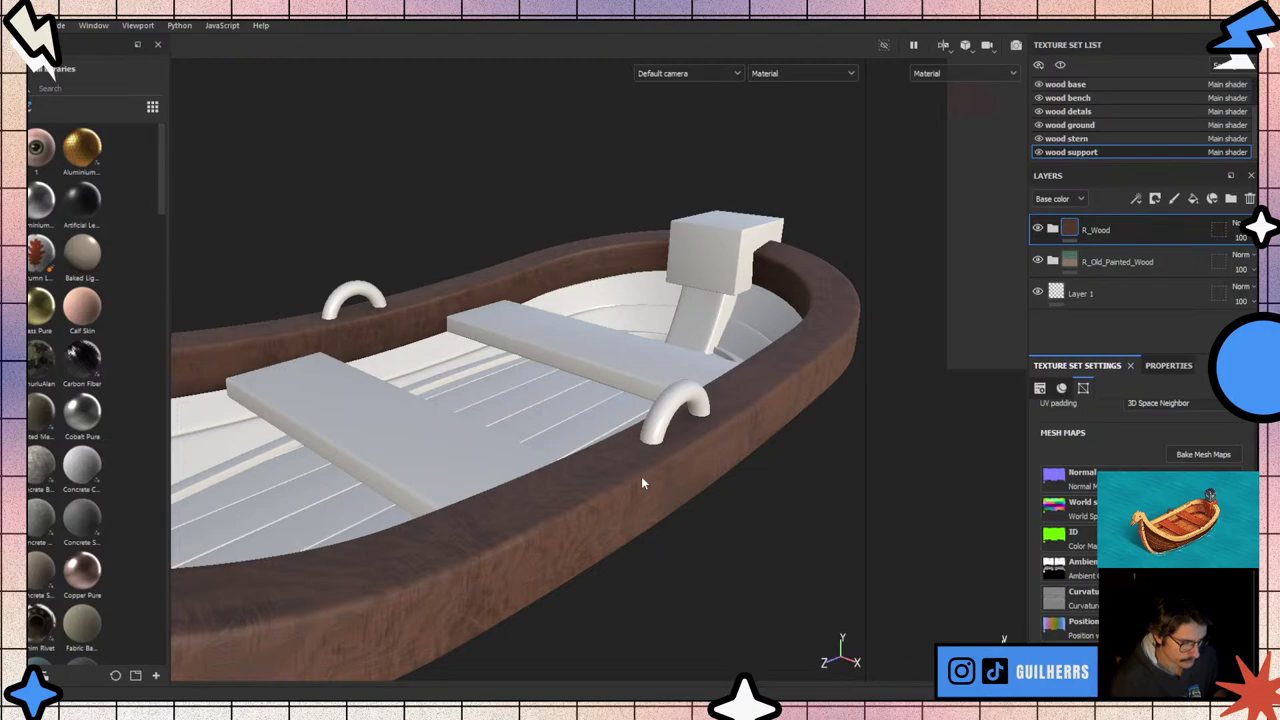
mouse_move(641, 484)
left_mouse_down("alt")
mouse_move(505, 490)
mouse_move(726, 655)
left_mouse_up("alt")
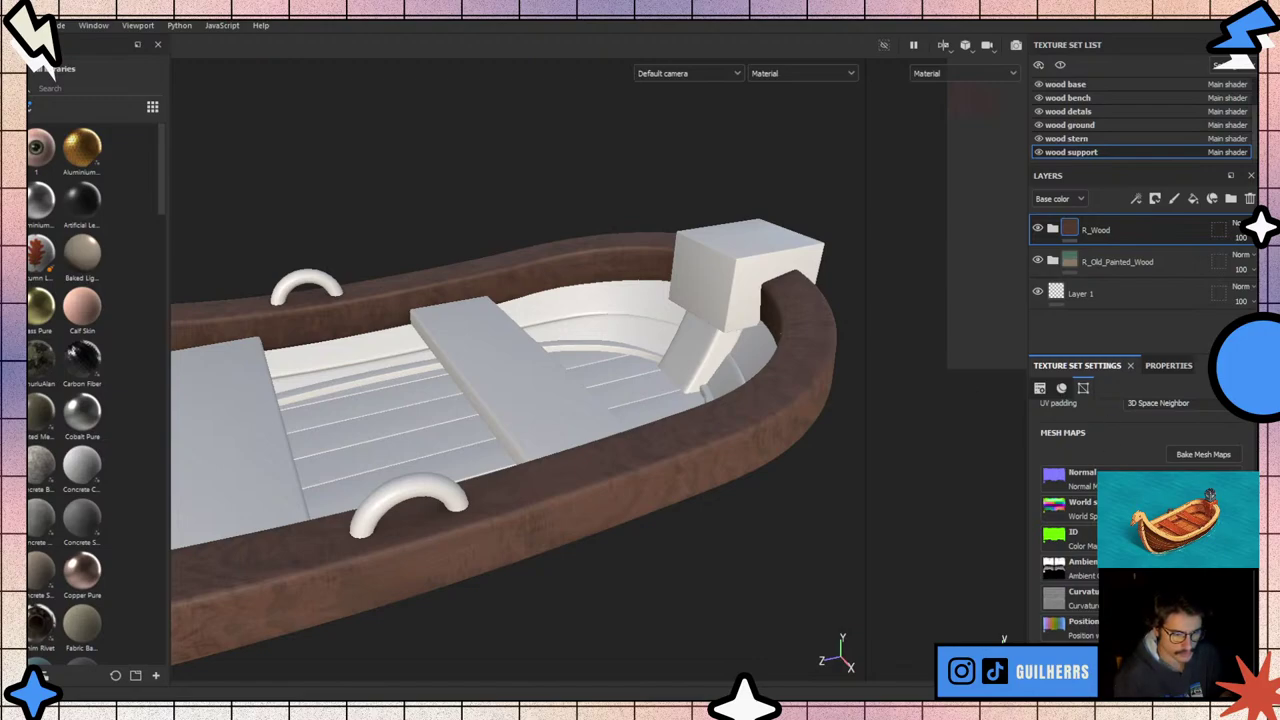
left_click_drag(900, 420, 762, 308, "alt")
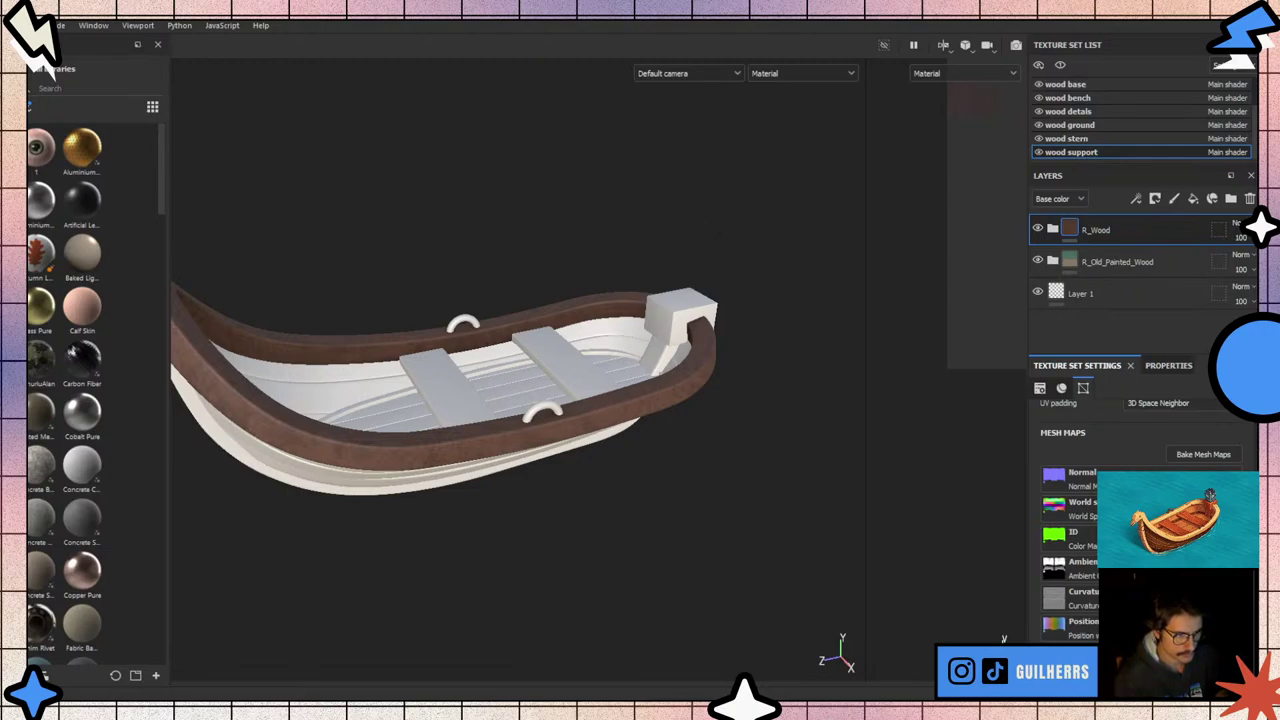
left_click_drag(500, 400, 560, 380, "alt")
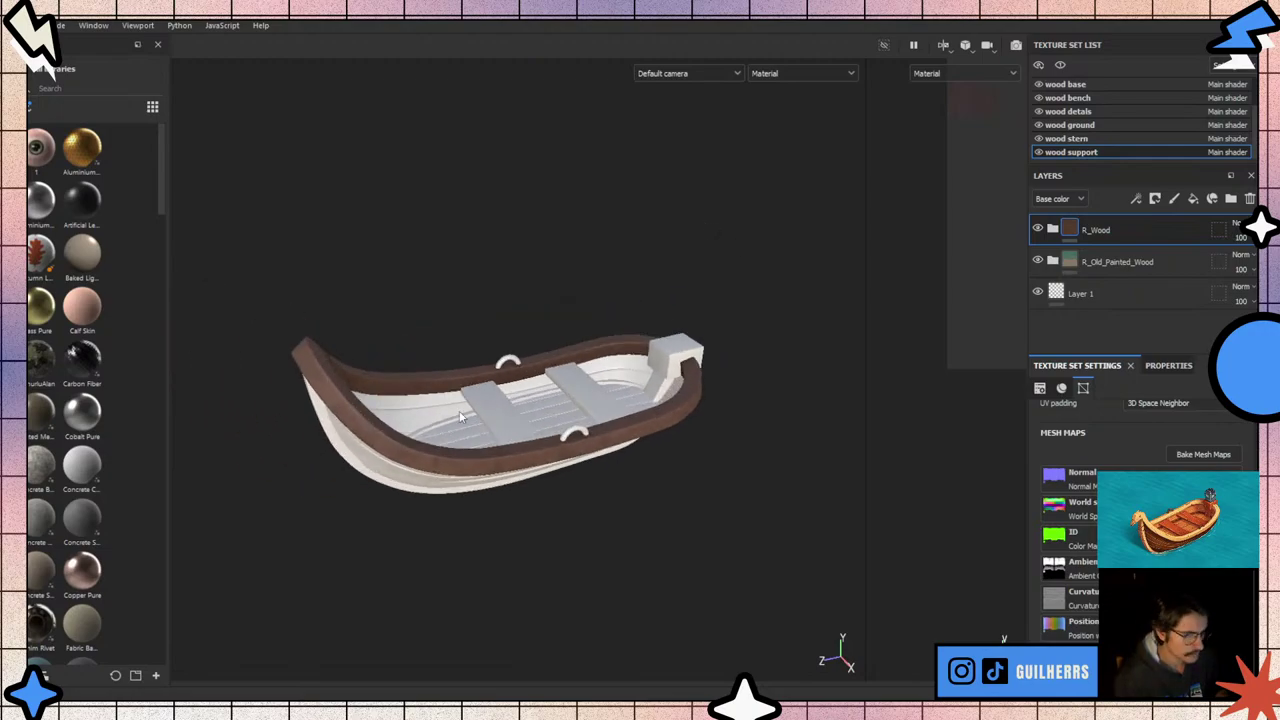
- Hide the R_Wood and R_Old_Painted_Wood layers to compare materials on the rim
left_click(1038, 228)
right_click_drag(442, 366, 440, 545, "alt")
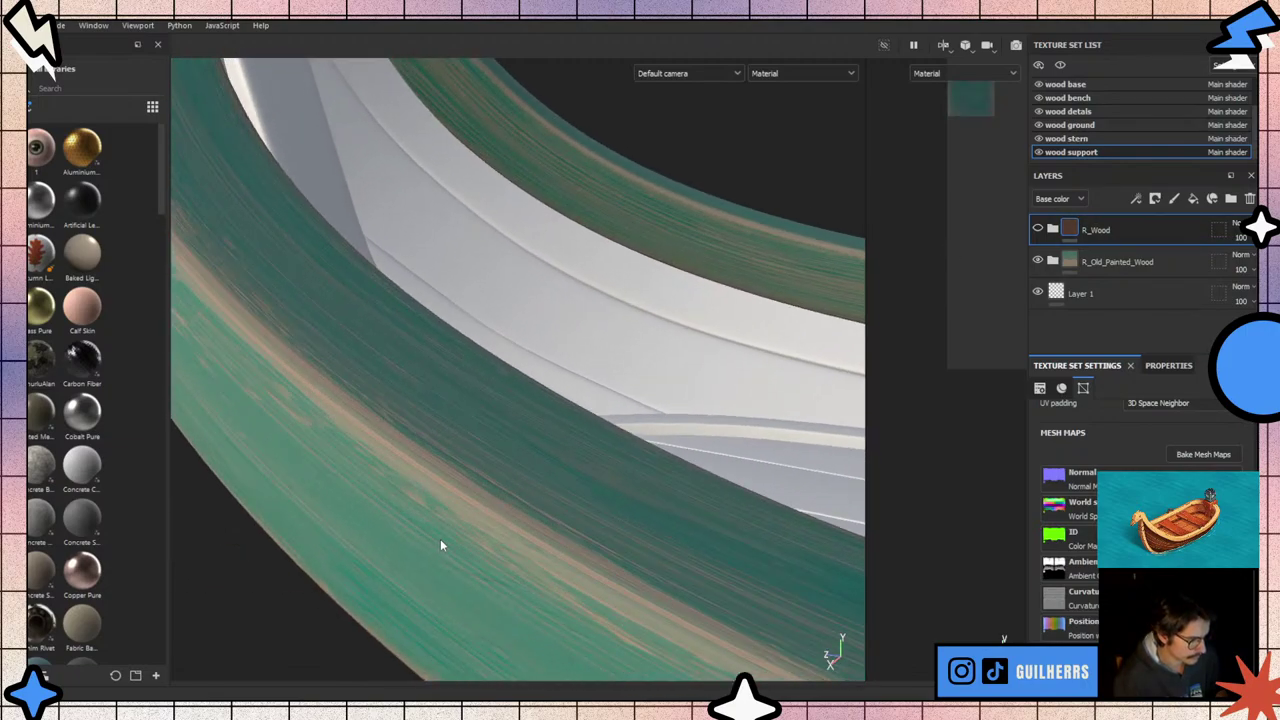
left_click_drag(440, 545, 553, 503, "alt")
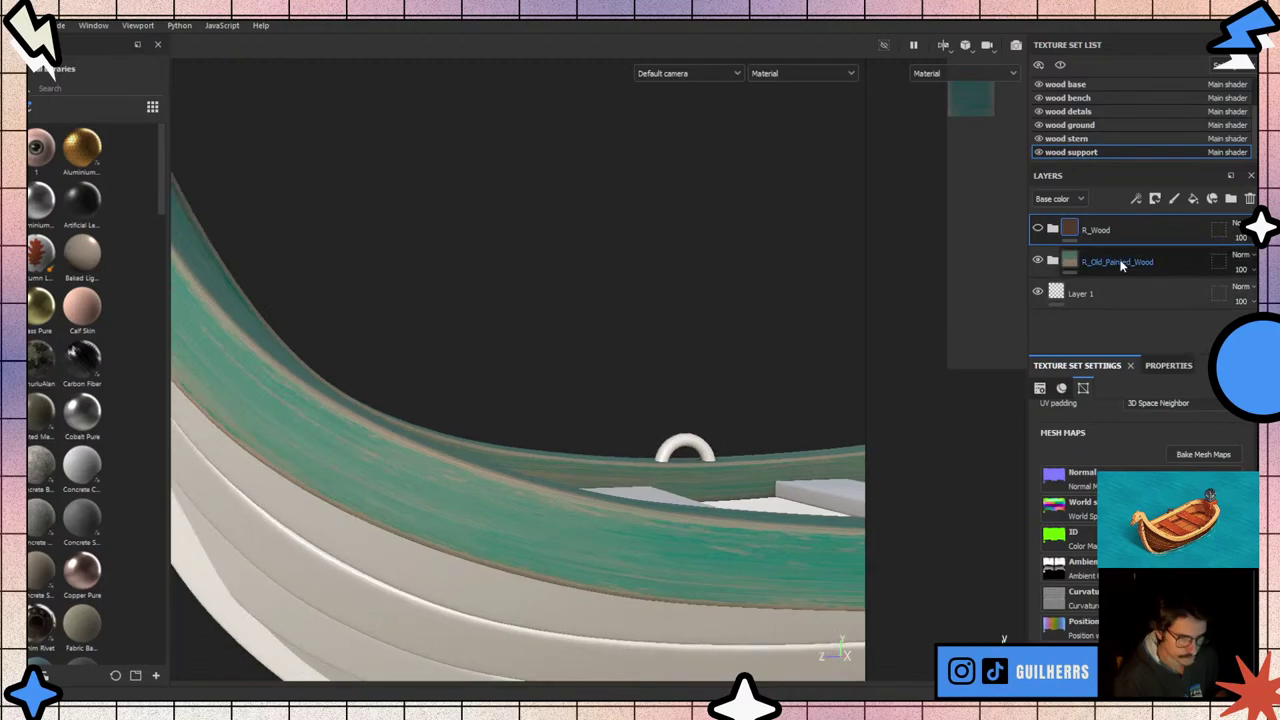
left_click(1038, 260)
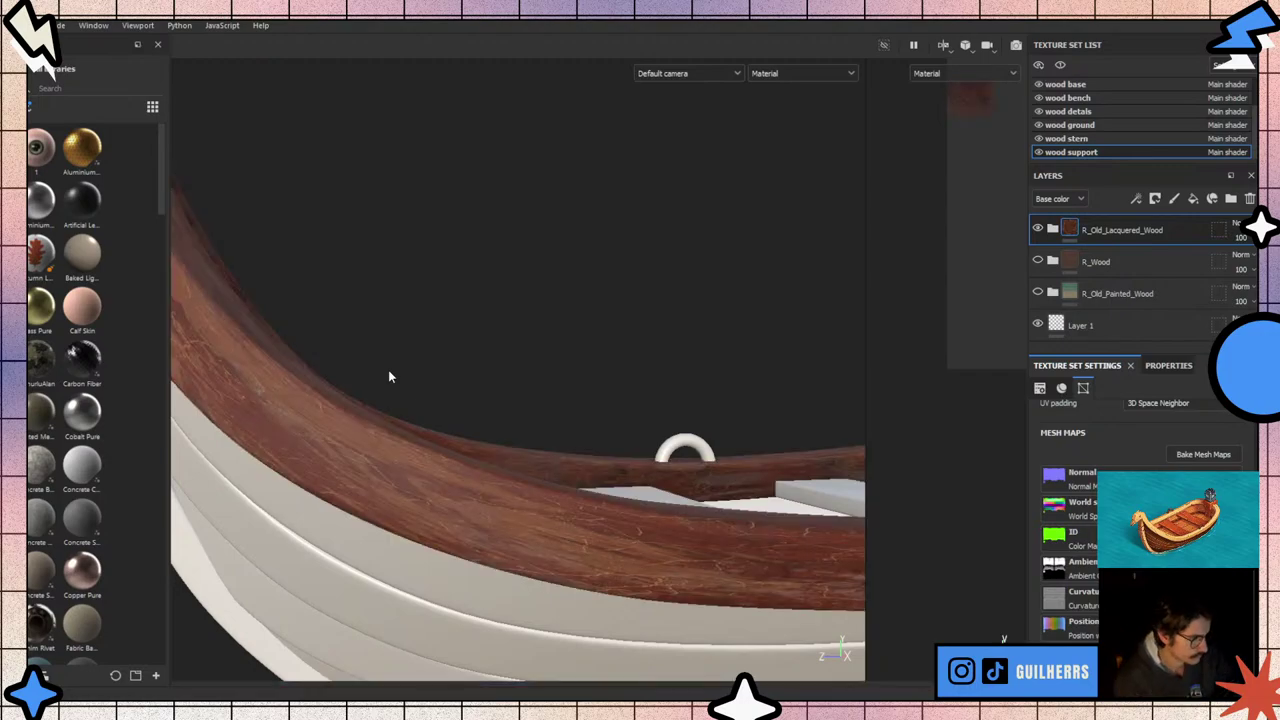
- Move the R_Old_Painted_Wood layer to the top of the wood support stack
scroll(418, 428, "down", 3)
scroll(401, 457, "down", 3)
mouse_move(401, 457)
left_mouse_down("alt")
mouse_move(444, 332)
mouse_move(503, 294)
mouse_move(596, 550)
mouse_move(651, 519)
mouse_move(529, 484)
mouse_move(600, 430)
left_mouse_up("alt")
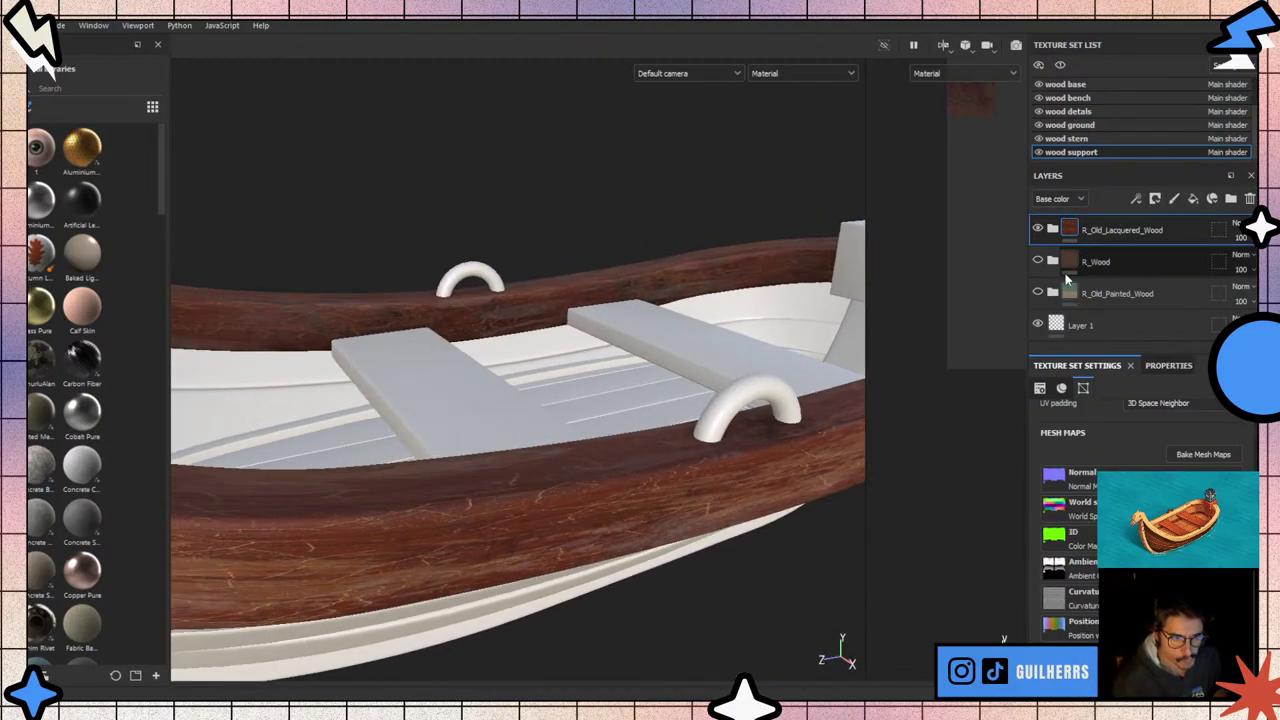
left_click_drag(1107, 292, 1115, 215)
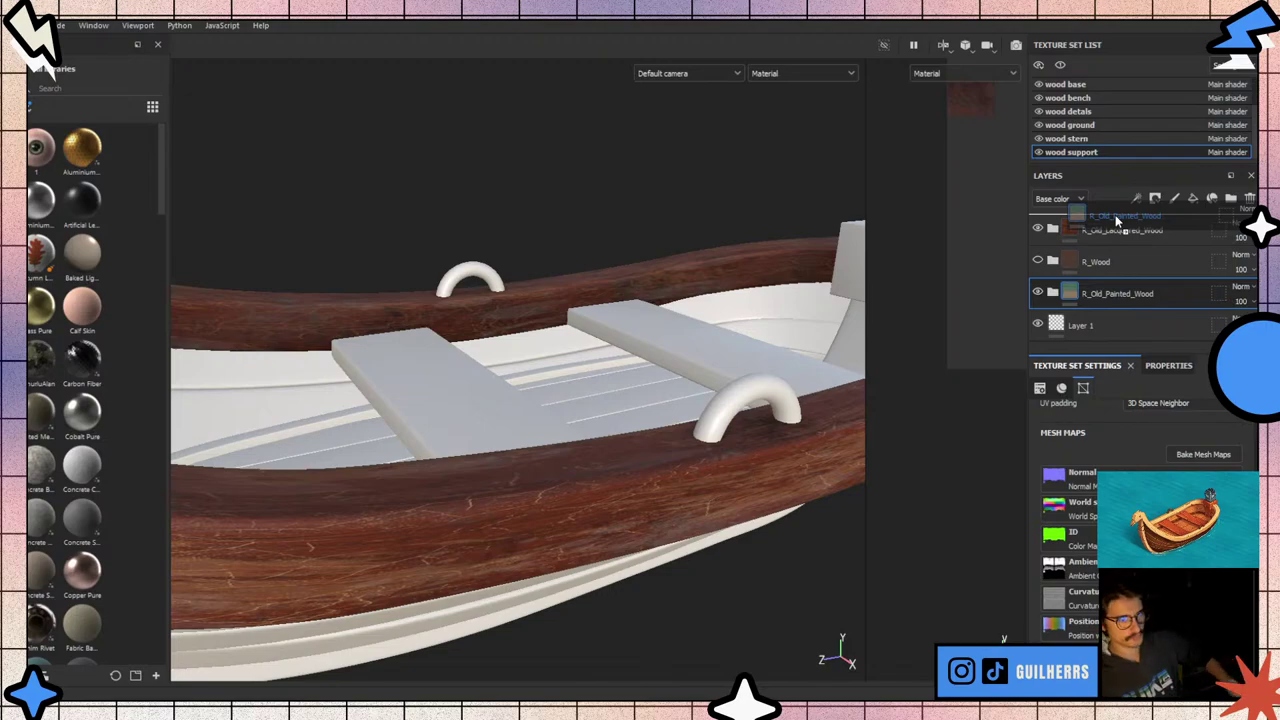
left_click_drag(1115, 215, 1115, 218)
- Orbit and zoom around the boat to inspect the rim, stern and hull interior
left_click_drag(455, 393, 557, 445, "alt")
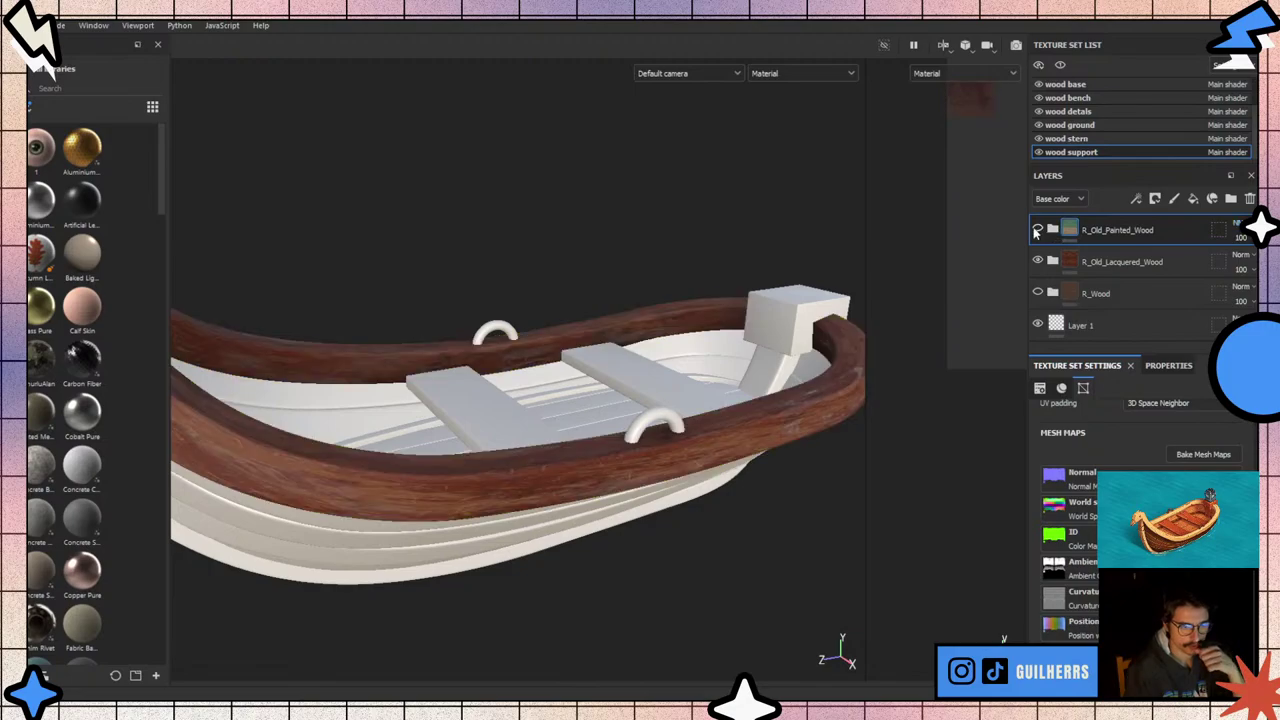
left_click_drag(530, 402, 463, 508, "alt")
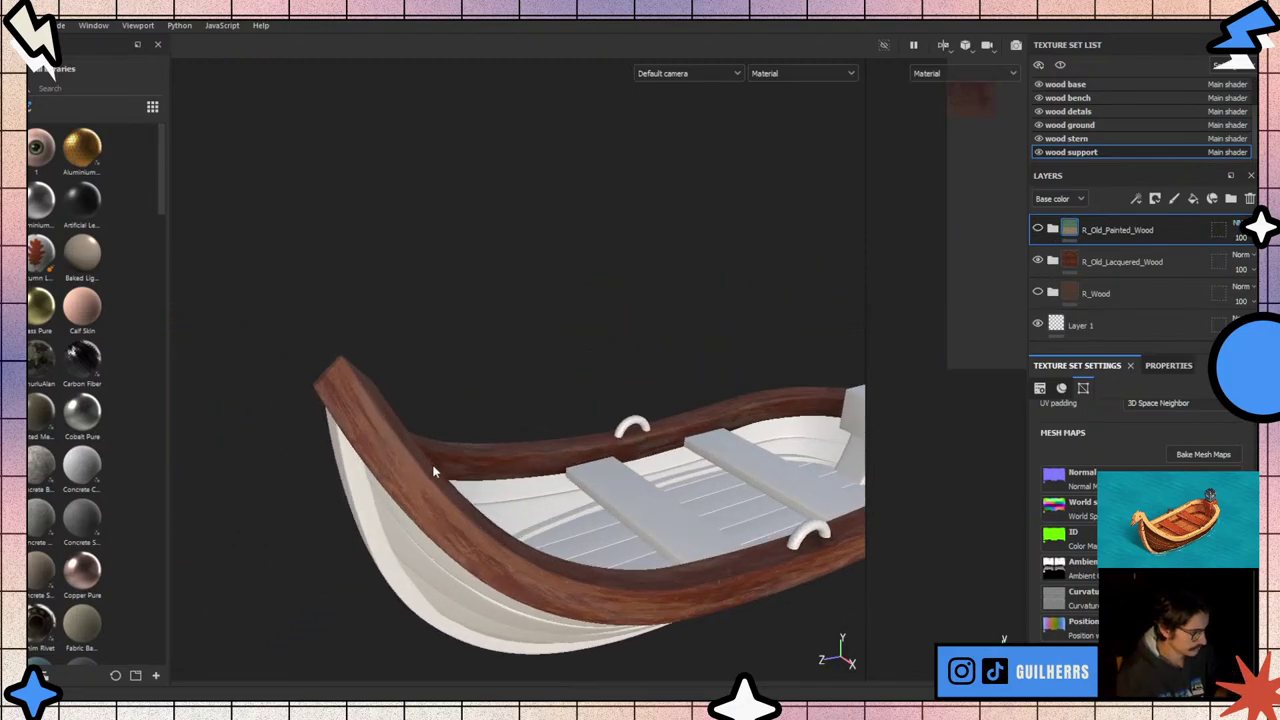
scroll(463, 508, "up", 2)
scroll(516, 493, "up", 2)
scroll(560, 537, "up", 2)
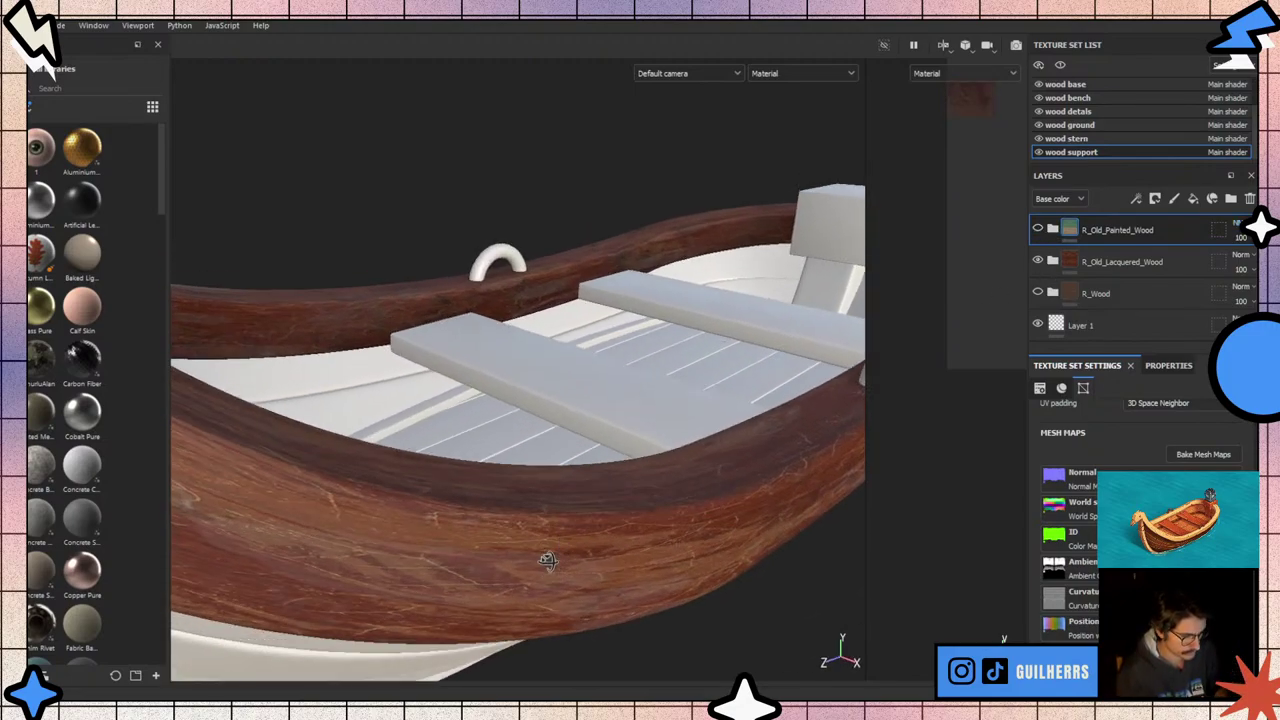
scroll(518, 558, "up", 2)
scroll(518, 555, "down", 1)
scroll(518, 555, "down", 2)
scroll(518, 555, "down", 2)
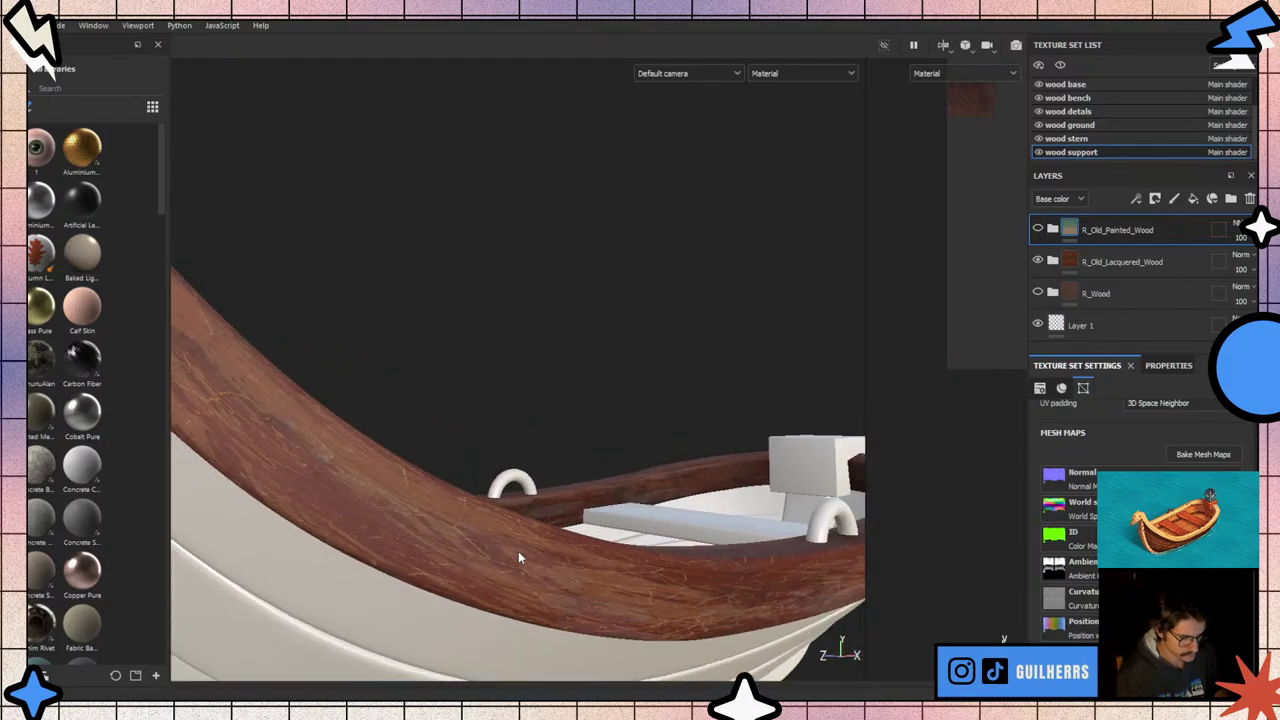
scroll(518, 555, "down", 2)
mouse_move(518, 557)
left_mouse_down("alt")
mouse_move(592, 629)
mouse_move(523, 537)
mouse_move(540, 520)
left_mouse_up("alt")
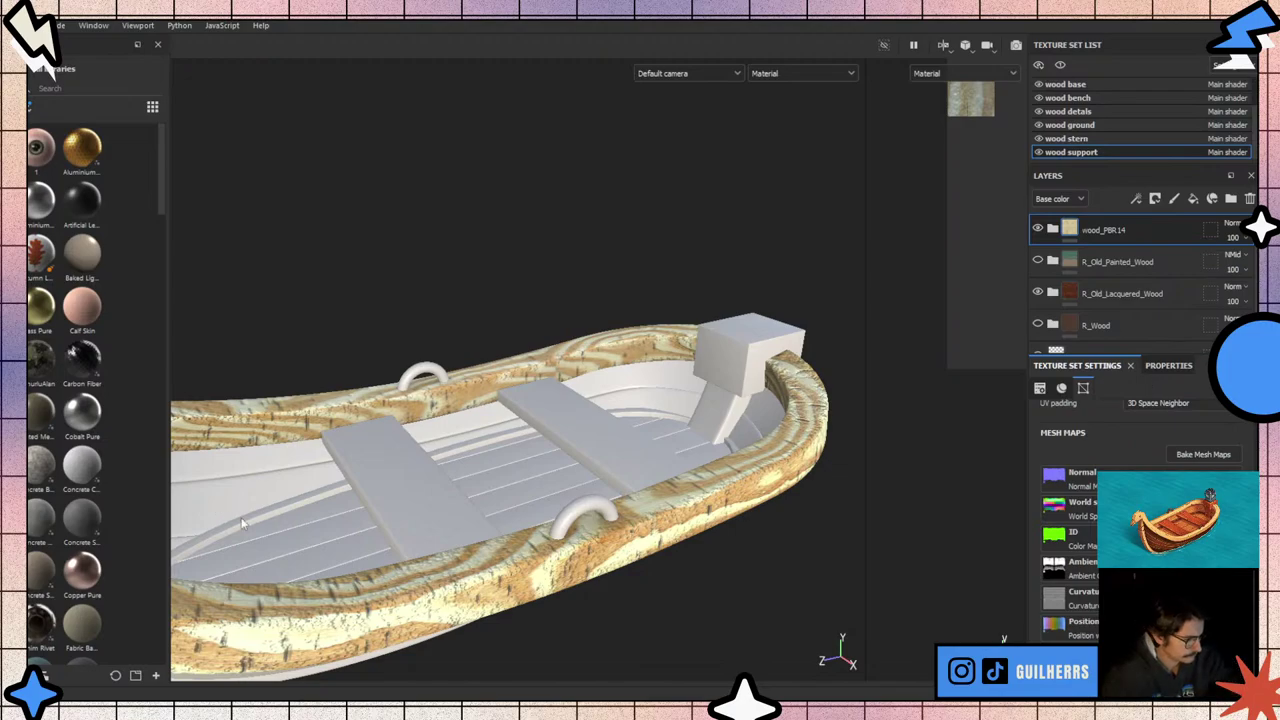
- Replace the wood_PBR14 layer with an R_Wood_worn material layer on top
scroll(300, 560, "up", 2)
scroll(436, 627, "up", 3)
key("Delete")
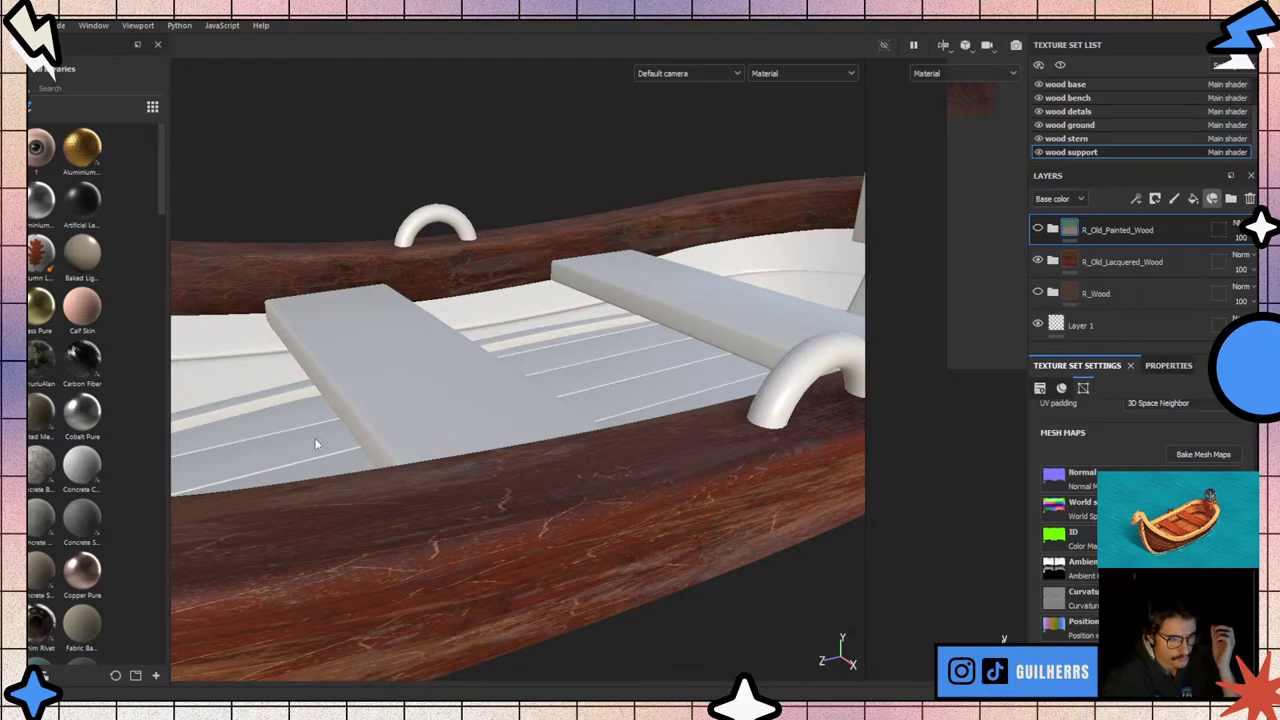
key("ctrl+v")
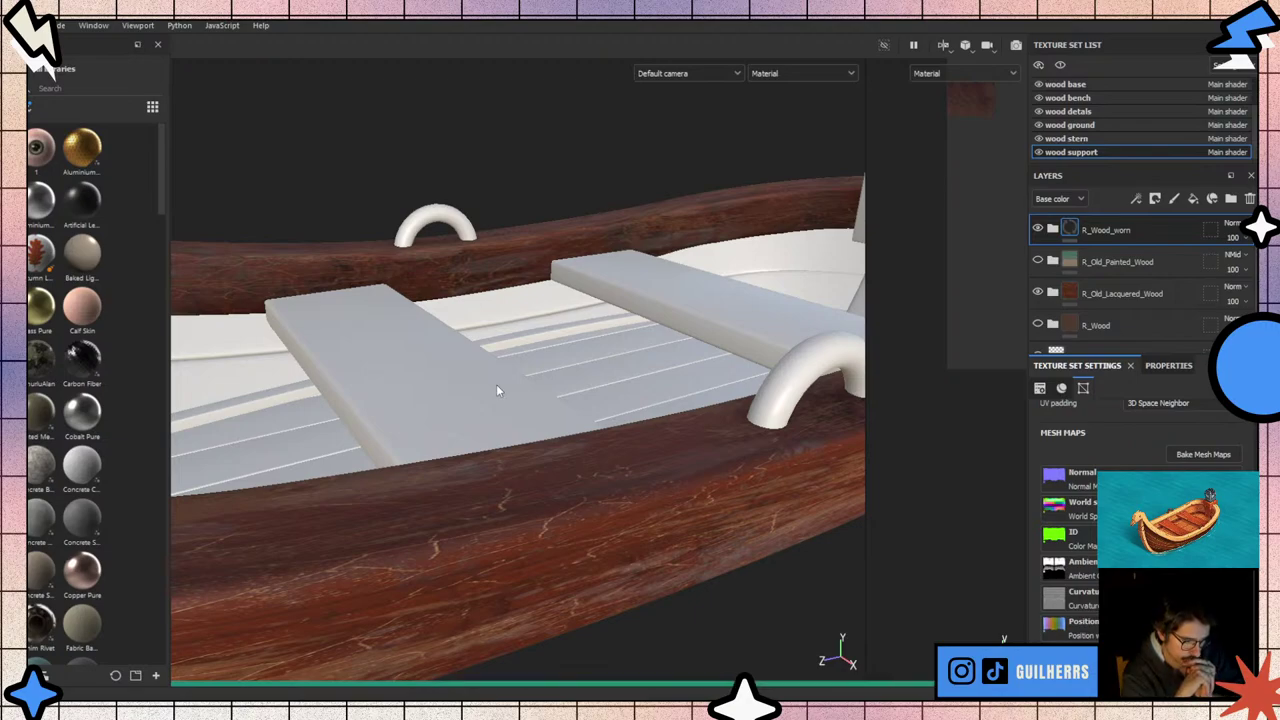
scroll(512, 402, "down", 3)
- Delete the R_Old_Lacquered_Wood and R_Wood layers from the stack
scroll(512, 402, "down", 3)
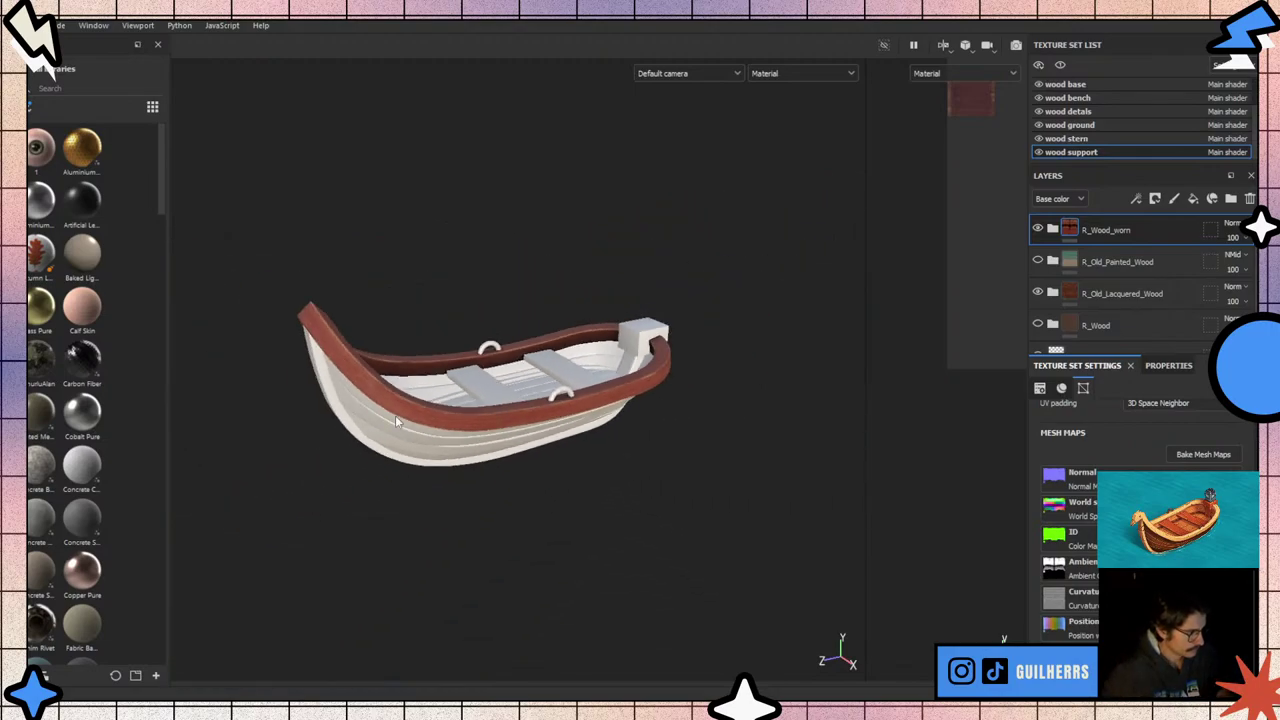
mouse_move(395, 415)
left_mouse_down("alt")
mouse_move(500, 380)
mouse_move(735, 336)
left_mouse_up("alt")
scroll(500, 380, "up", 4)
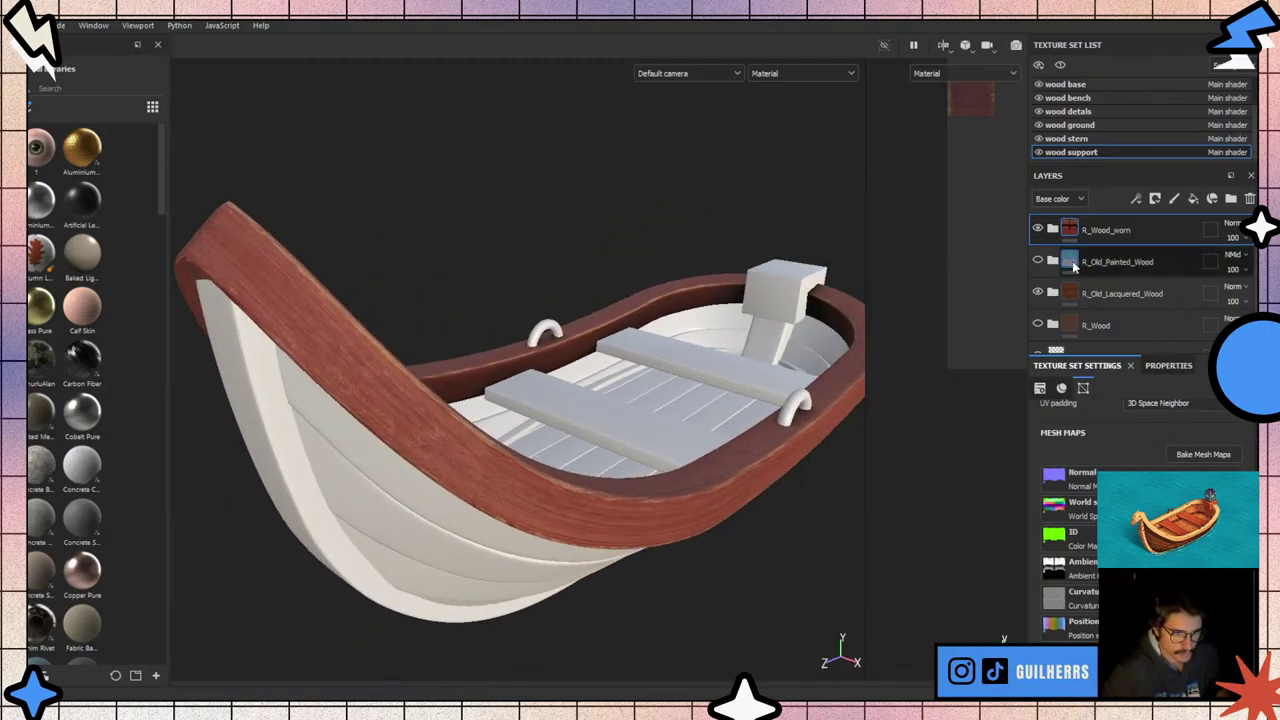
left_click(1095, 298)
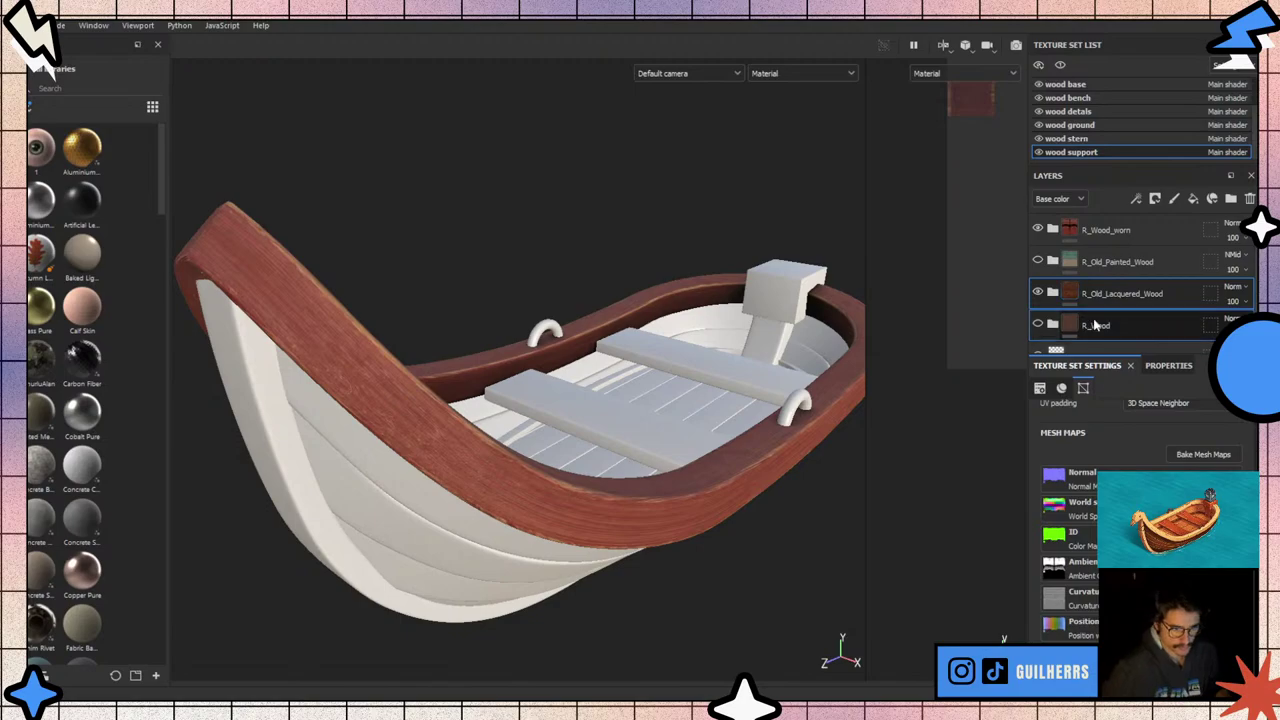
key("ctrl+shift+n")
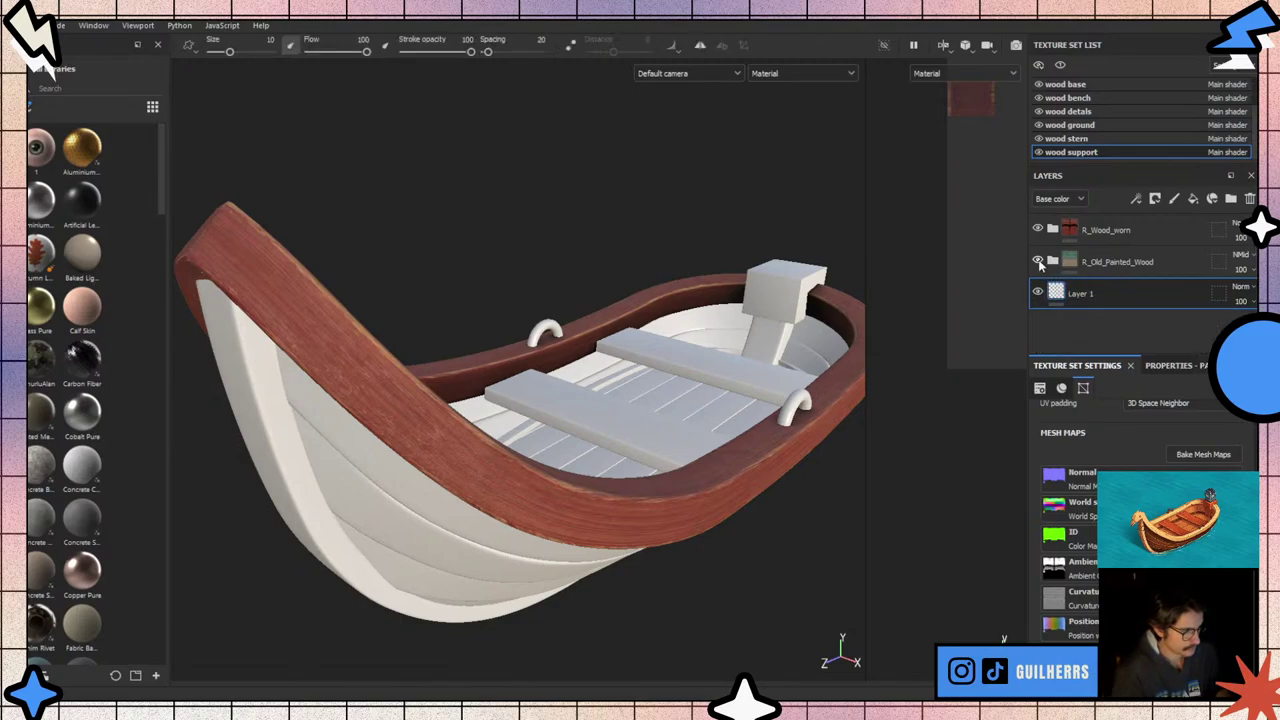
- Select R_Old_Painted_Wood and inspect the red rim up close, then the whole boat
scroll(520, 420, "up", 5)
left_click_drag(571, 537, 709, 443, "alt")
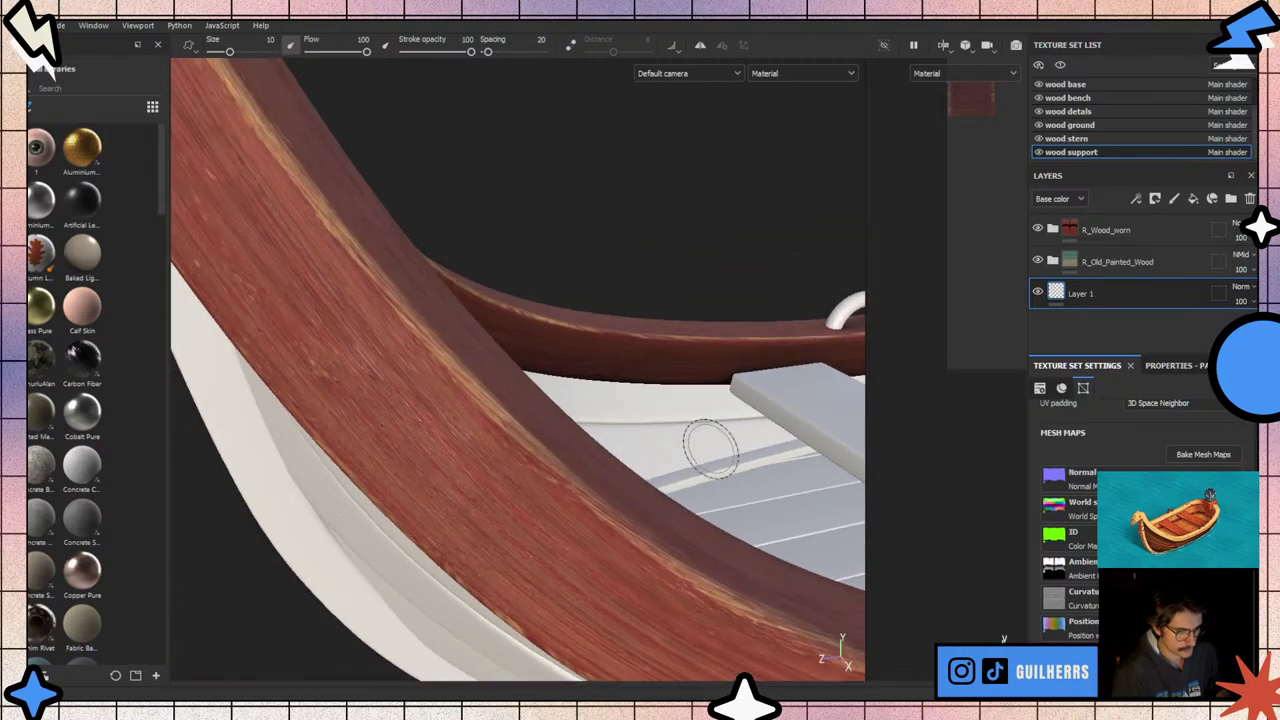
left_click(1181, 263)
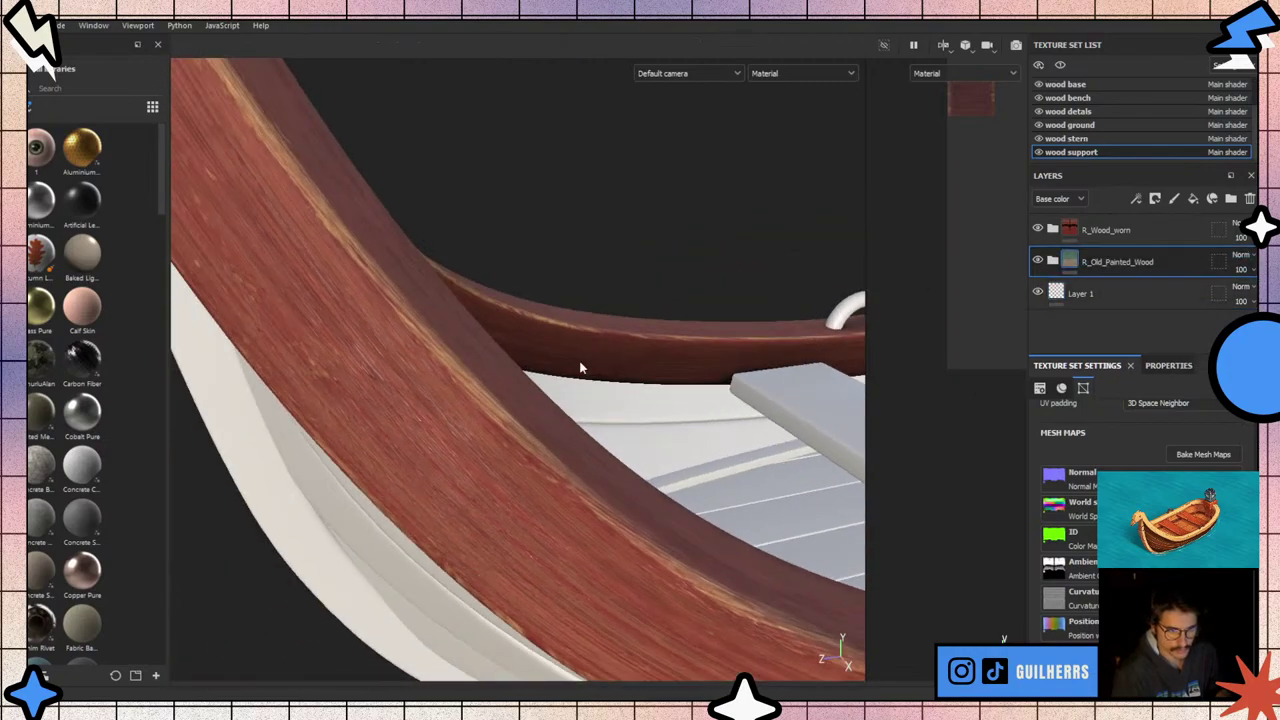
left_click_drag(580, 366, 486, 466, "alt")
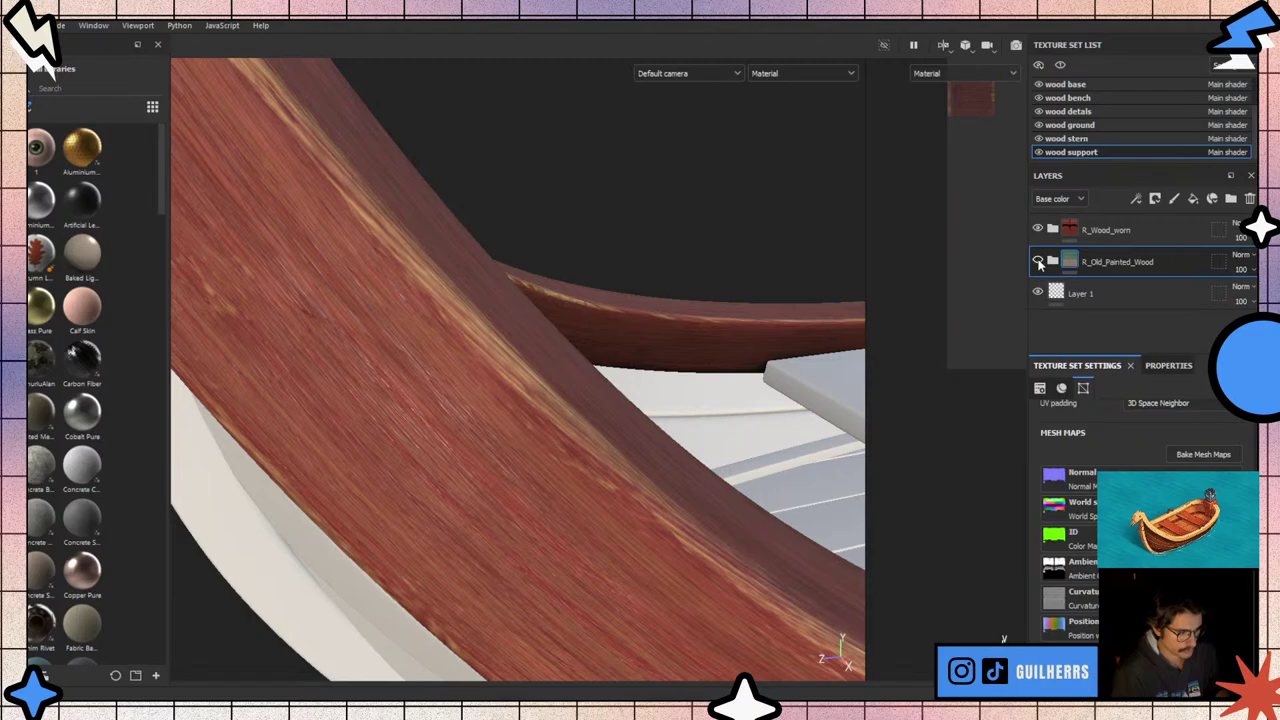
scroll(570, 372, "down", 4)
scroll(570, 372, "down", 3)
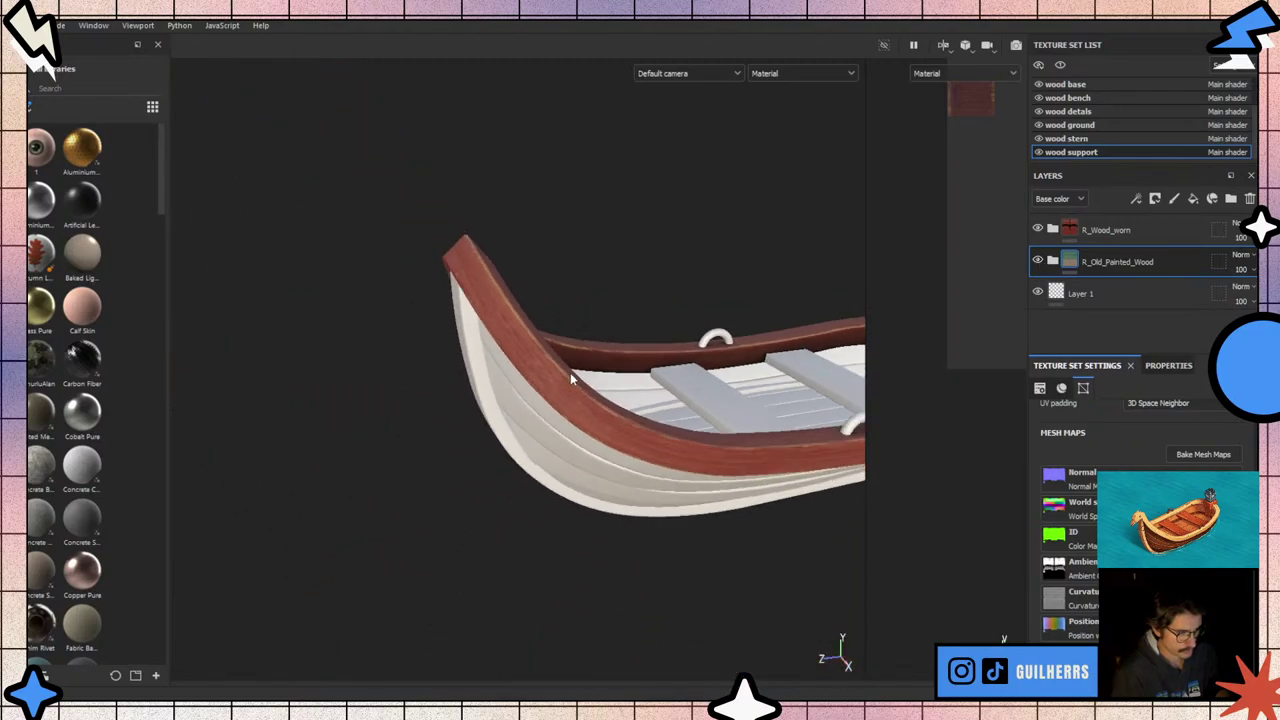
mouse_move(570, 372)
left_mouse_down("alt")
mouse_move(459, 425)
mouse_move(491, 423)
mouse_move(586, 491)
mouse_move(794, 451)
mouse_move(422, 425)
left_mouse_up("alt")
- Add a new fill layer above R_Wood_worn
scroll(440, 430, "up", 3)
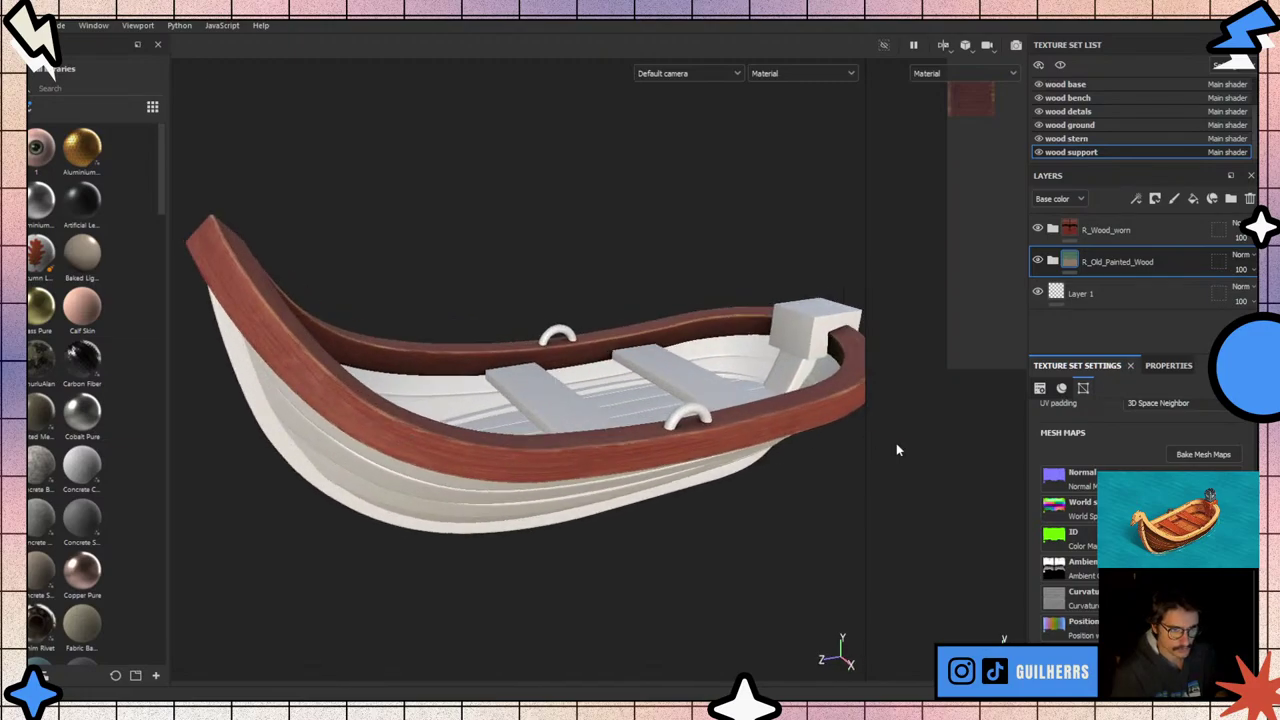
left_click(1126, 230)
left_click(1192, 199)
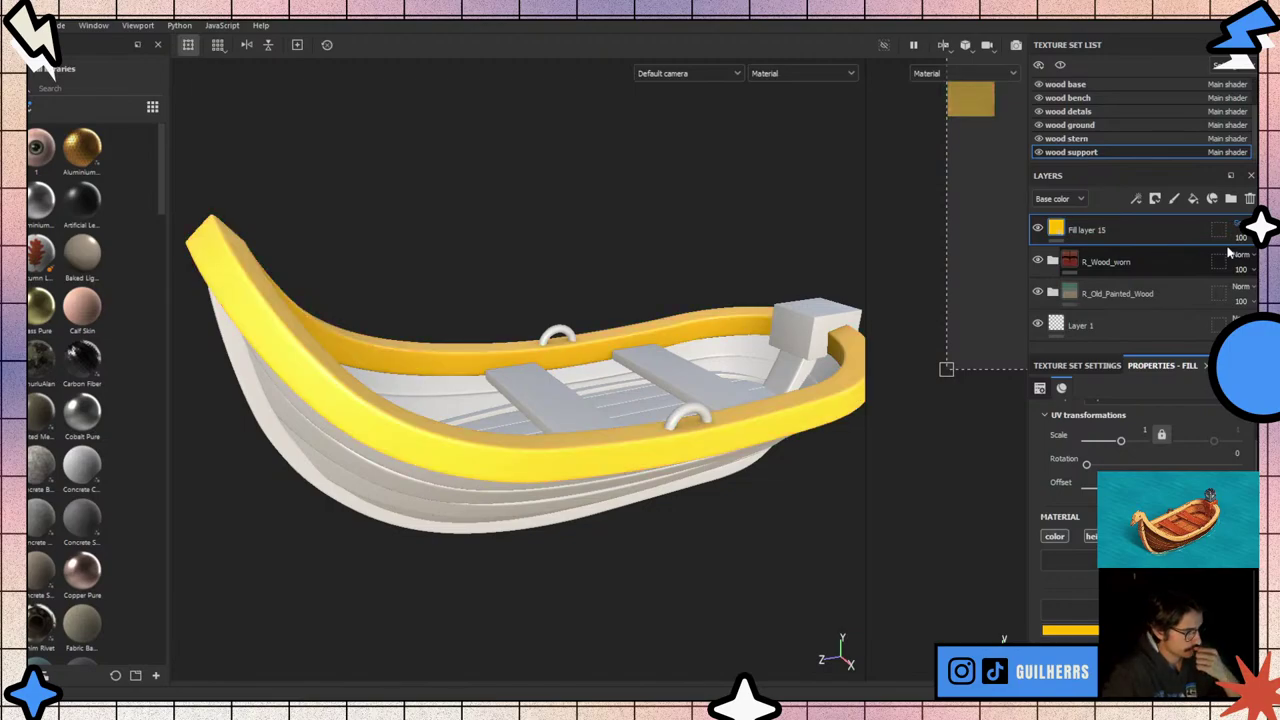
- Toggle Fill layer 15 off and on to compare the rails from several angles
scroll(617, 466, "down", 5)
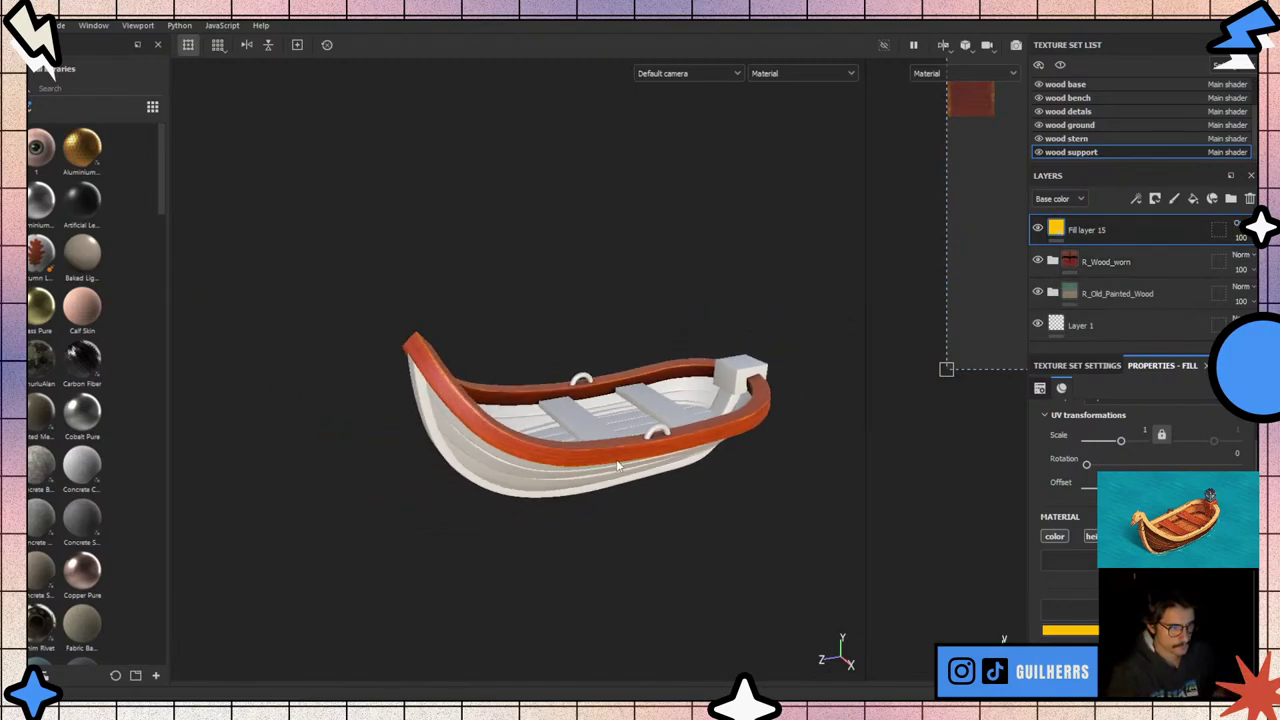
scroll(617, 466, "up", 3)
scroll(542, 438, "up", 4)
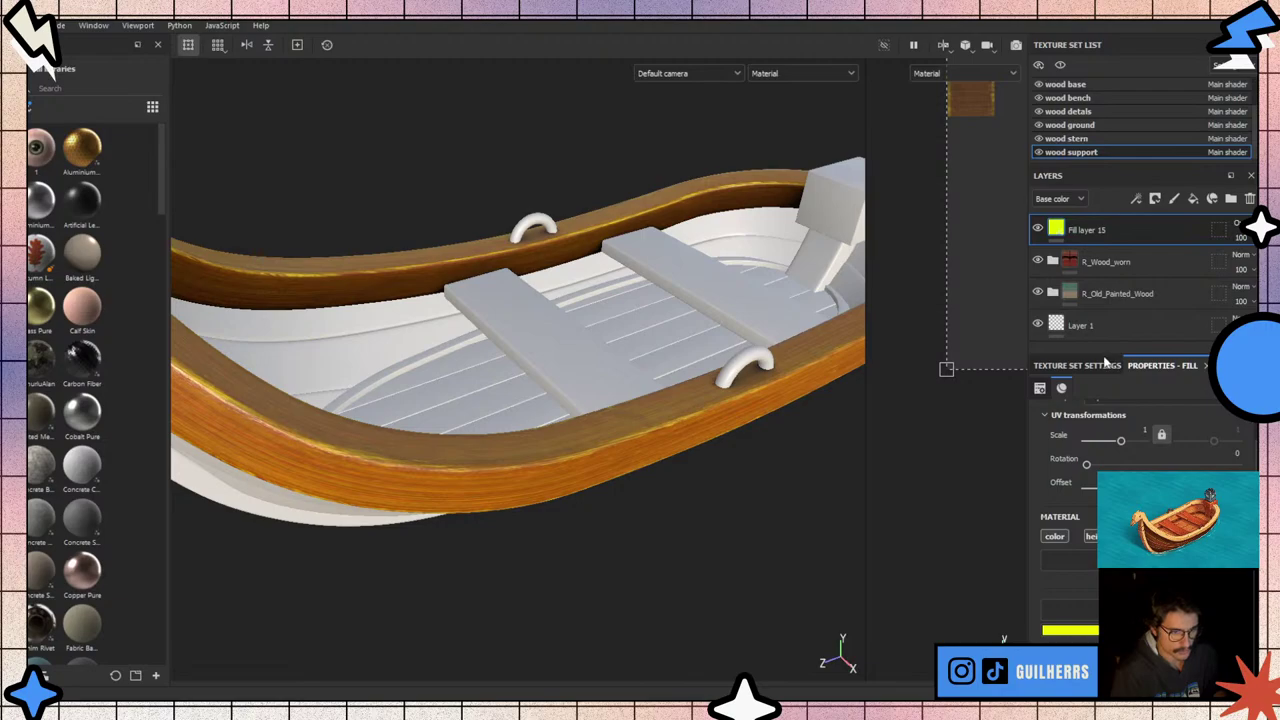
scroll(634, 392, "down", 3)
mouse_move(634, 392)
left_mouse_down("alt")
mouse_move(446, 432)
mouse_move(453, 475)
left_mouse_up("alt")
scroll(446, 432, "up", 4)
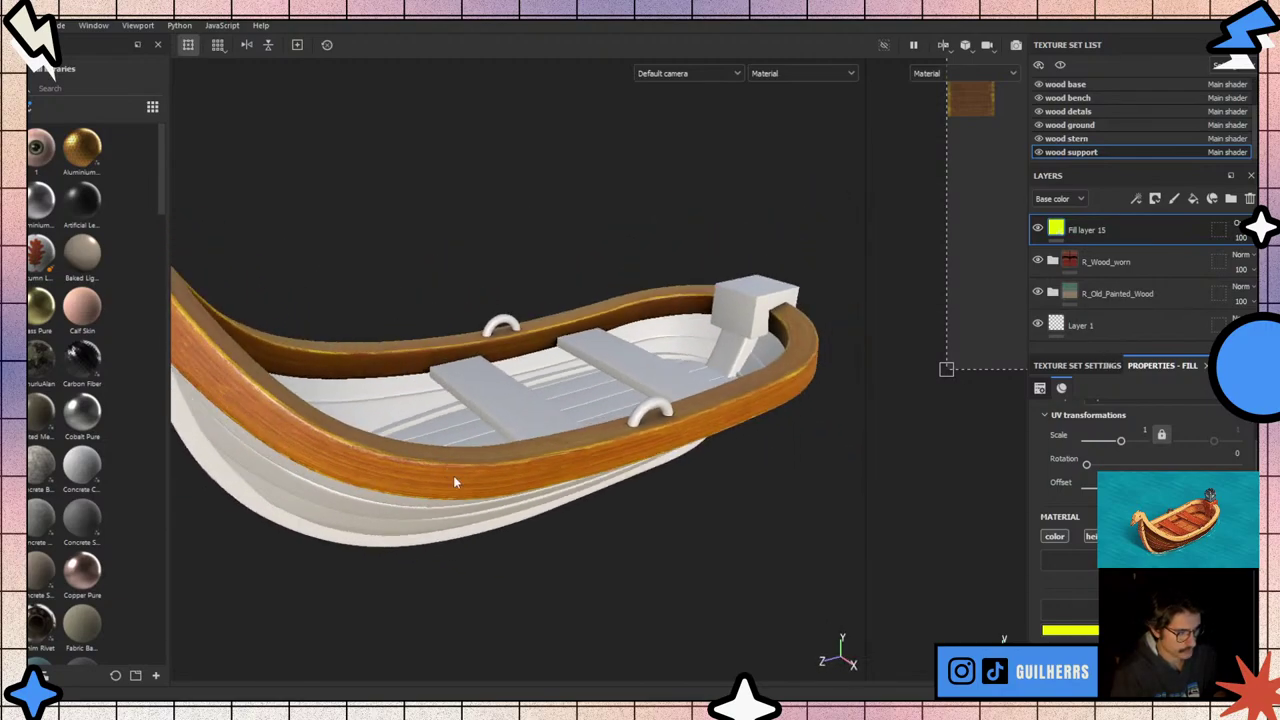
left_click(1036, 231)
left_click(1036, 231)
scroll(602, 429, "down", 3)
mouse_move(340, 491)
left_mouse_down("alt")
mouse_move(590, 495)
mouse_move(356, 497)
left_mouse_up("alt")
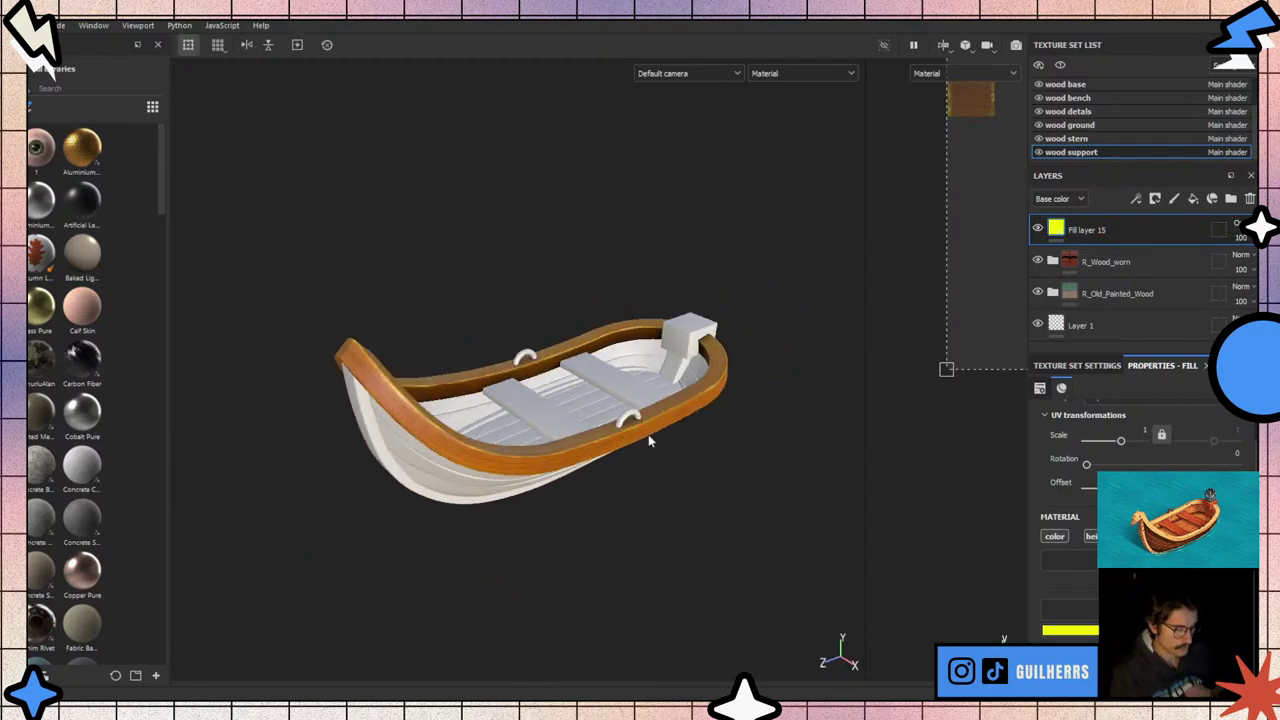
scroll(648, 441, "up", 3)
scroll(634, 441, "up", 3)
scroll(531, 409, "up", 3)
scroll(539, 464, "up", 1)
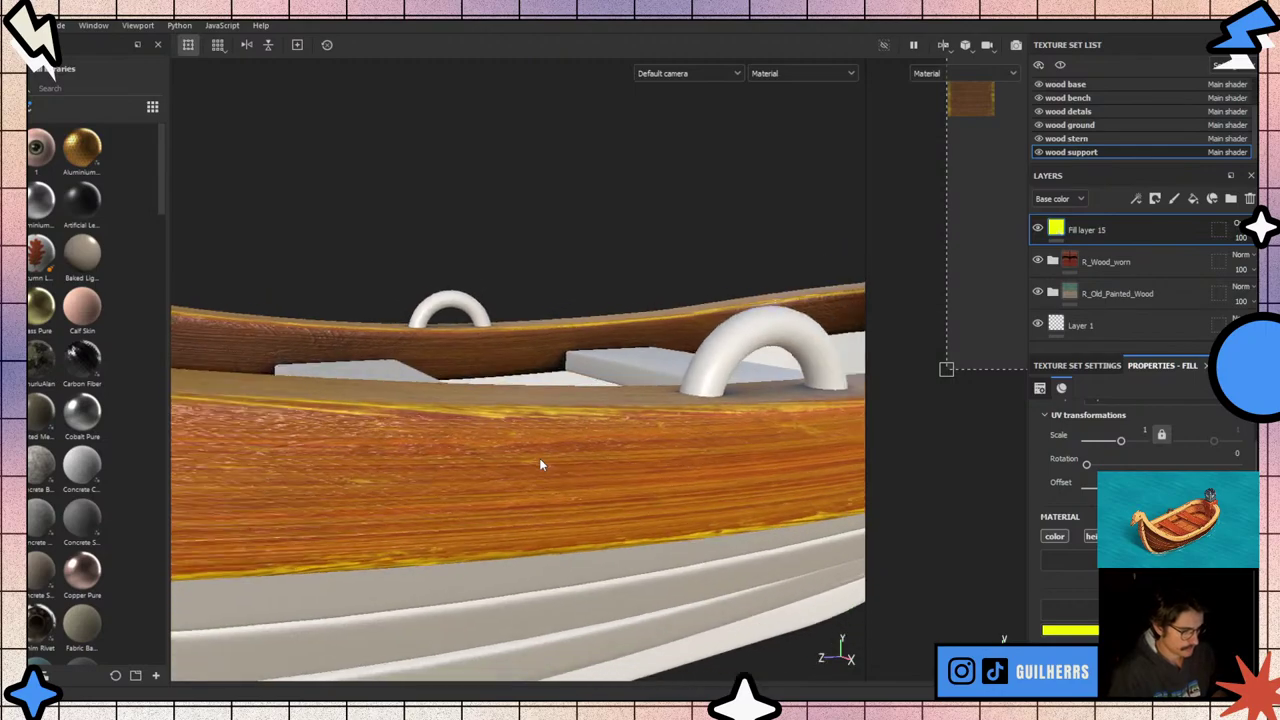
left_click_drag(539, 464, 558, 526, "alt")
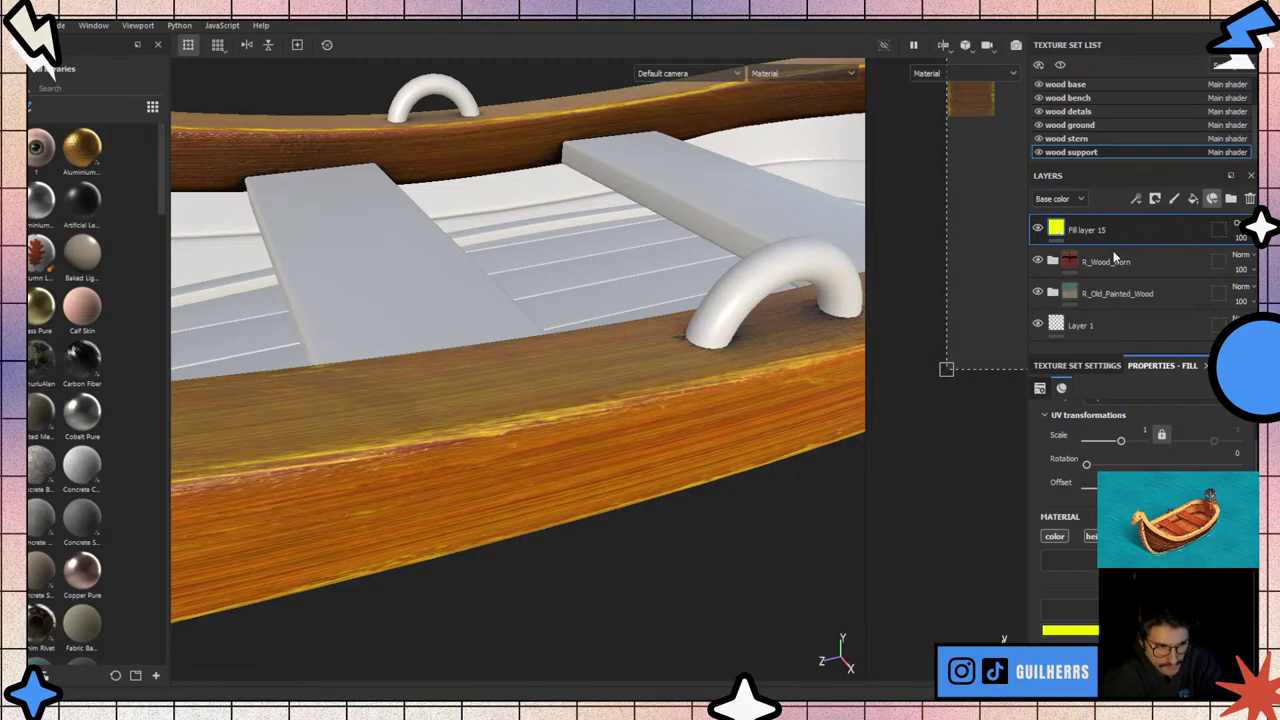
- Add a second R_Old_Painted_Wood layer on top and lower its opacity to about 37
key("ctrl+v")
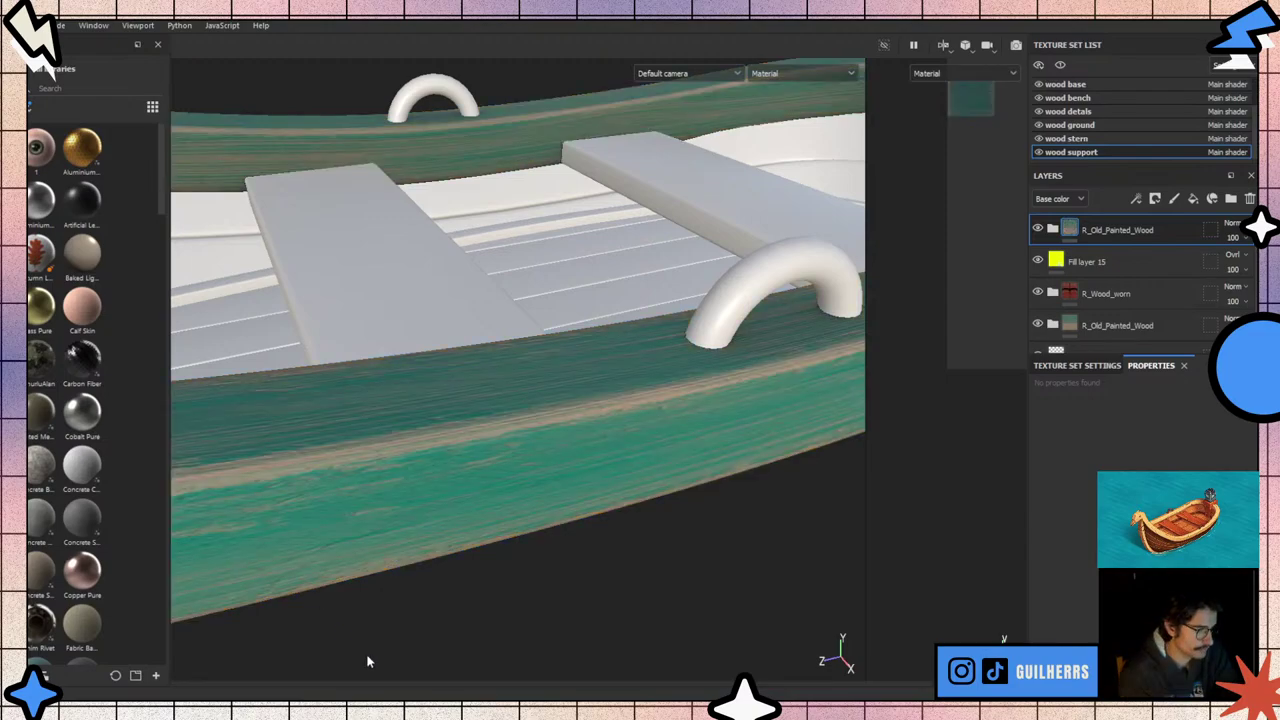
left_click_drag(1246, 262, 1237, 268)
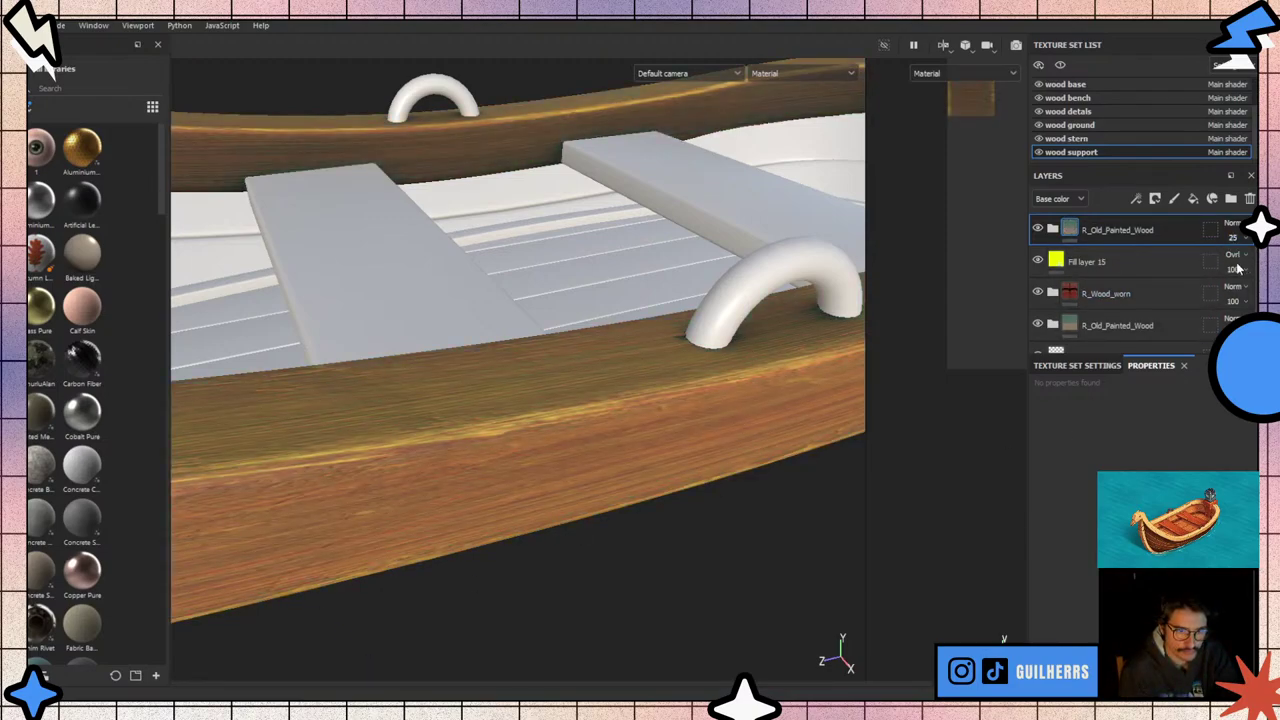
scroll(588, 515, "down", 5)
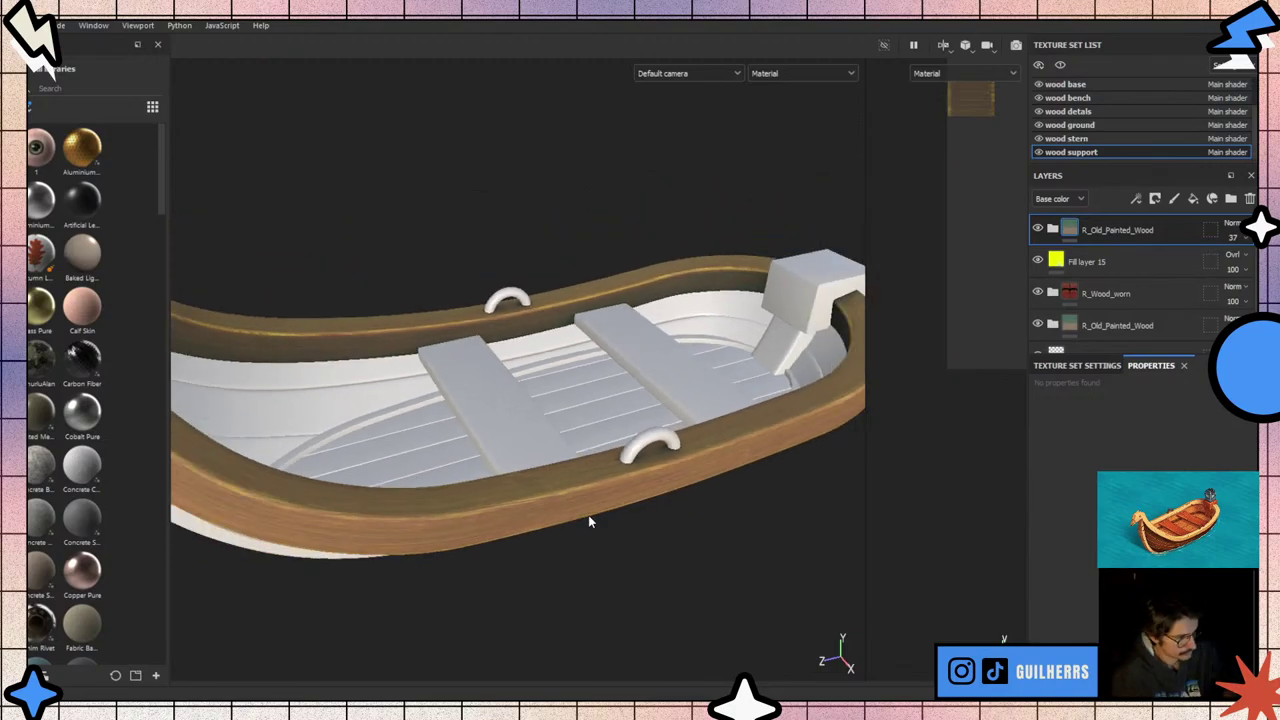
mouse_move(588, 515)
left_mouse_down("alt")
mouse_move(590, 502)
mouse_move(699, 577)
left_mouse_up("alt")
- Set the painted wood folder to 100 opacity and hide its Paint and Base sublayers
scroll(699, 577, "up", 2)
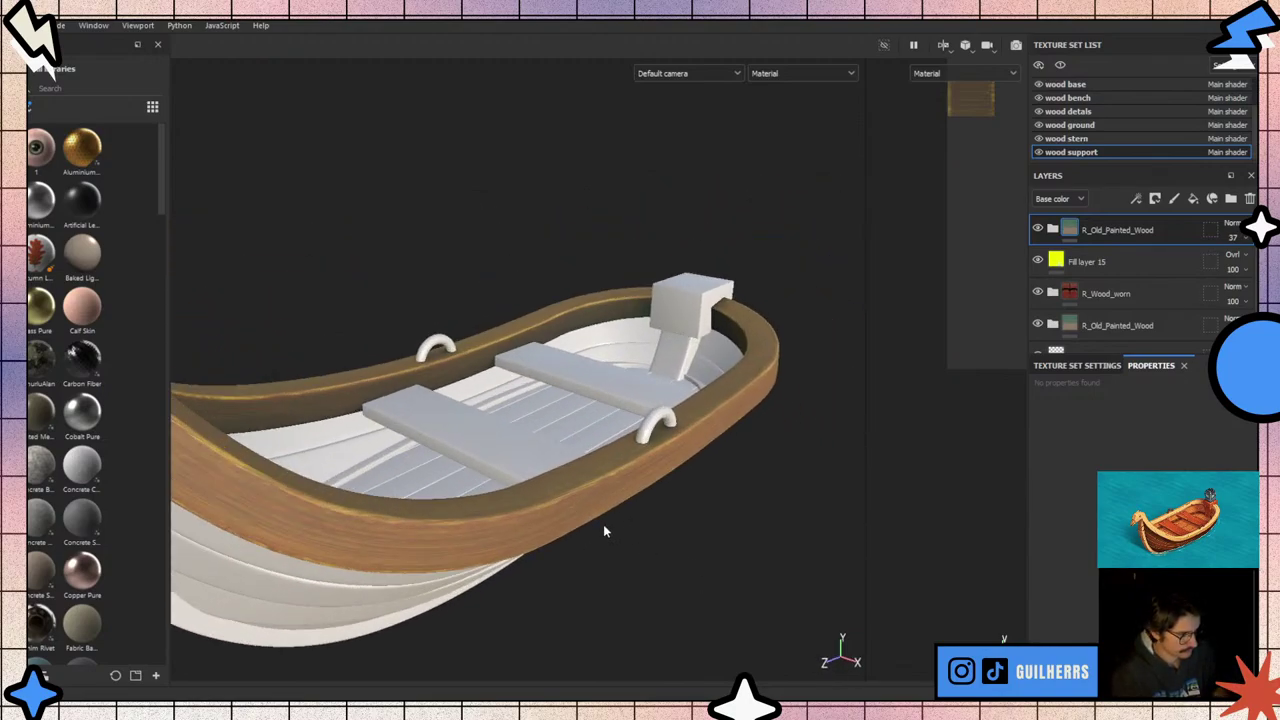
scroll(603, 524, "up", 2)
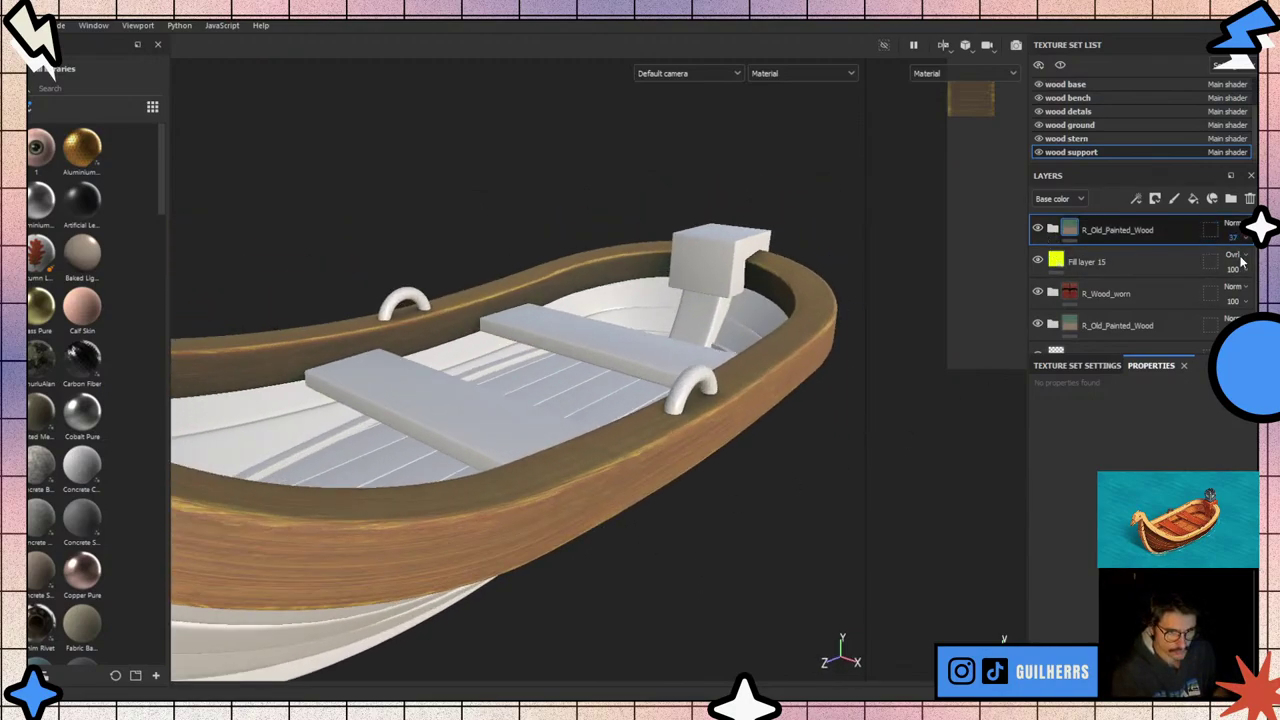
left_click_drag(1233, 238, 1248, 264)
left_click(1052, 229)
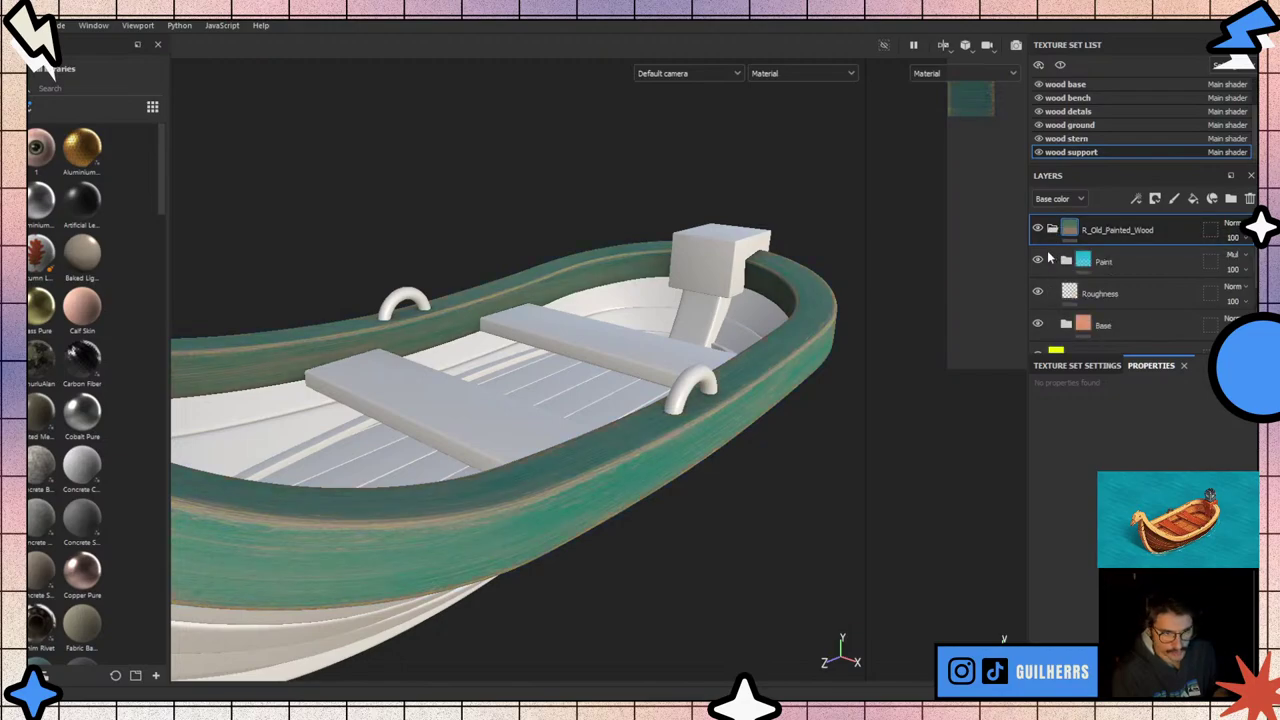
left_click(1037, 262)
left_click(1037, 262)
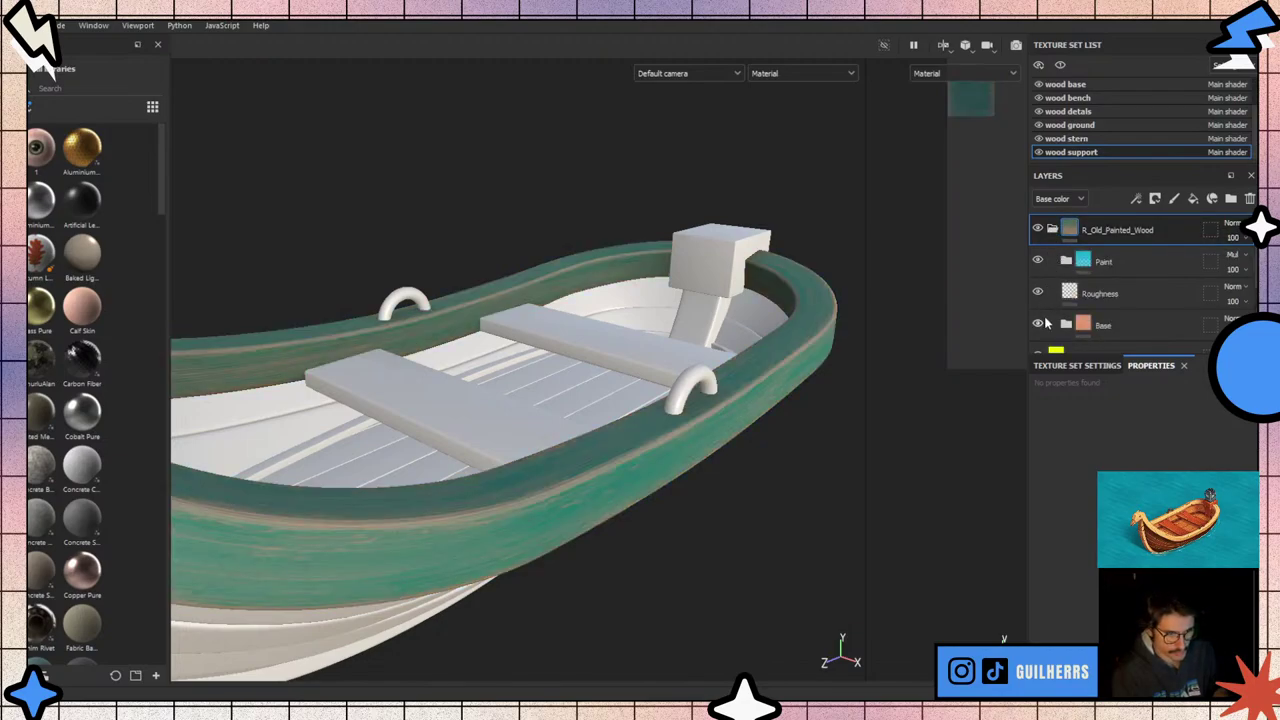
left_click(1039, 325)
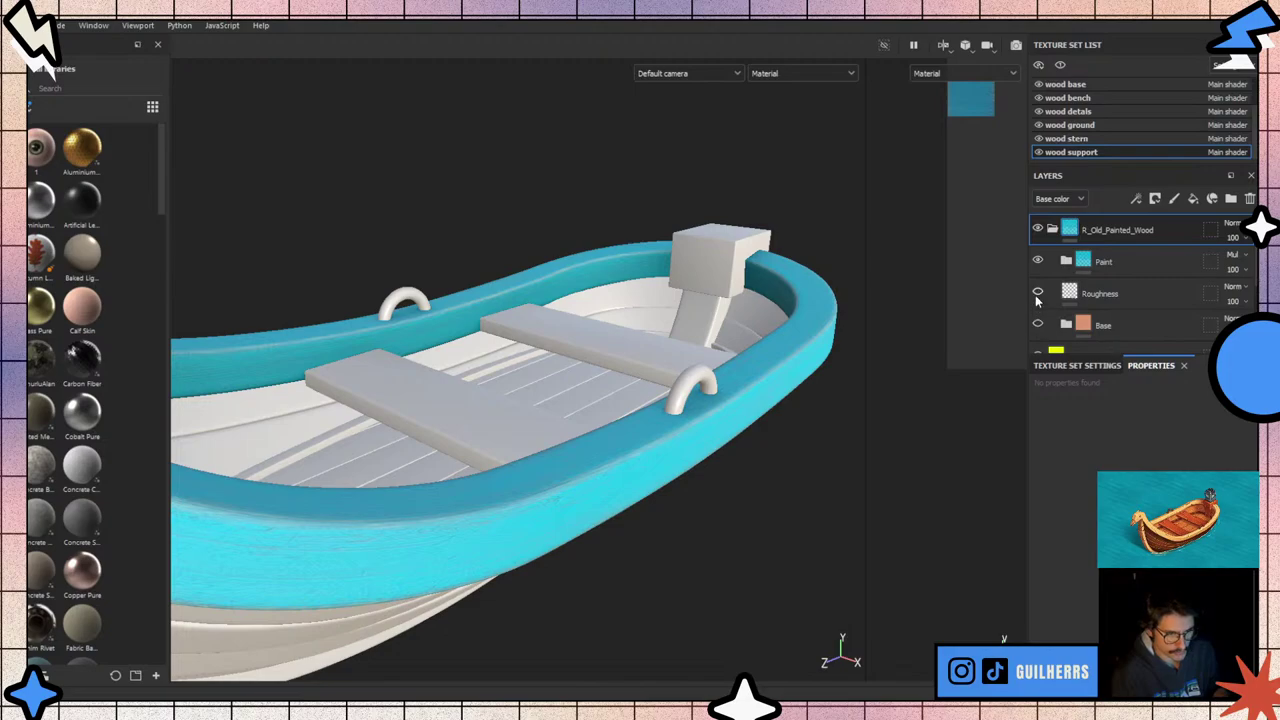
left_click(1038, 261)
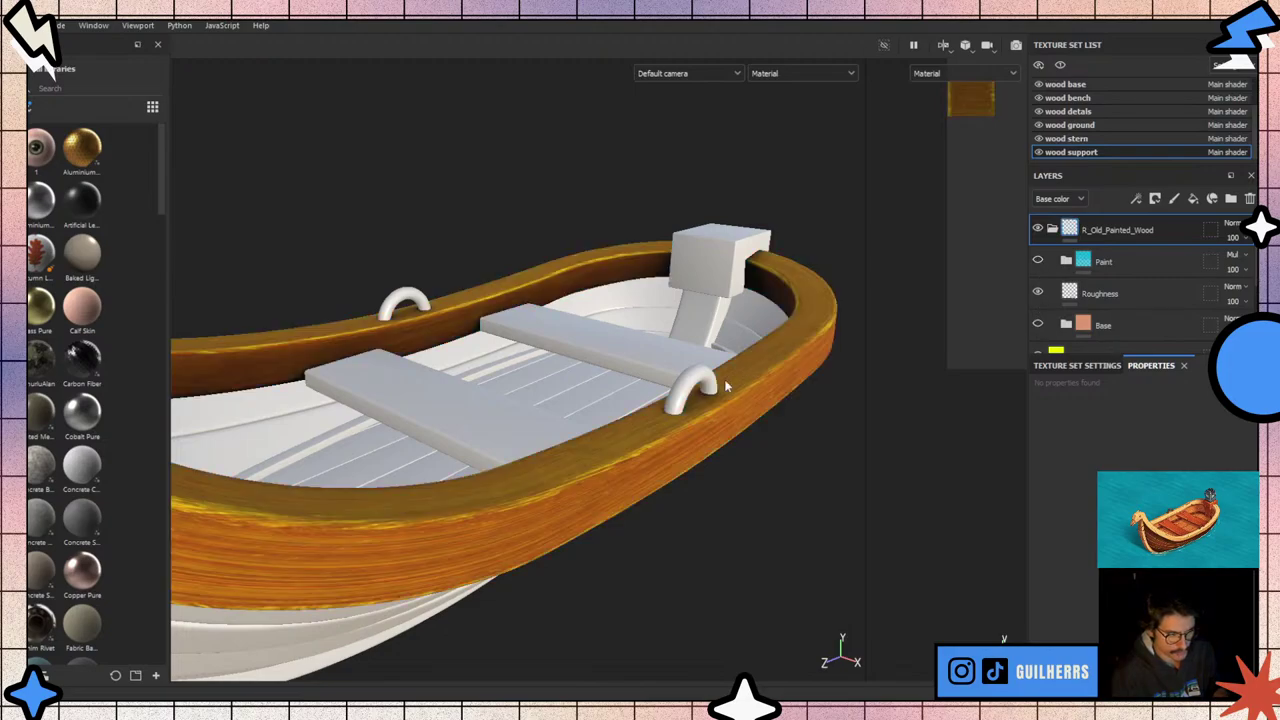
- Orbit and zoom around the boat to inspect the wooden rim near the stern
left_click_drag(724, 379, 471, 478, "alt")
scroll(231, 316, "up", 5)
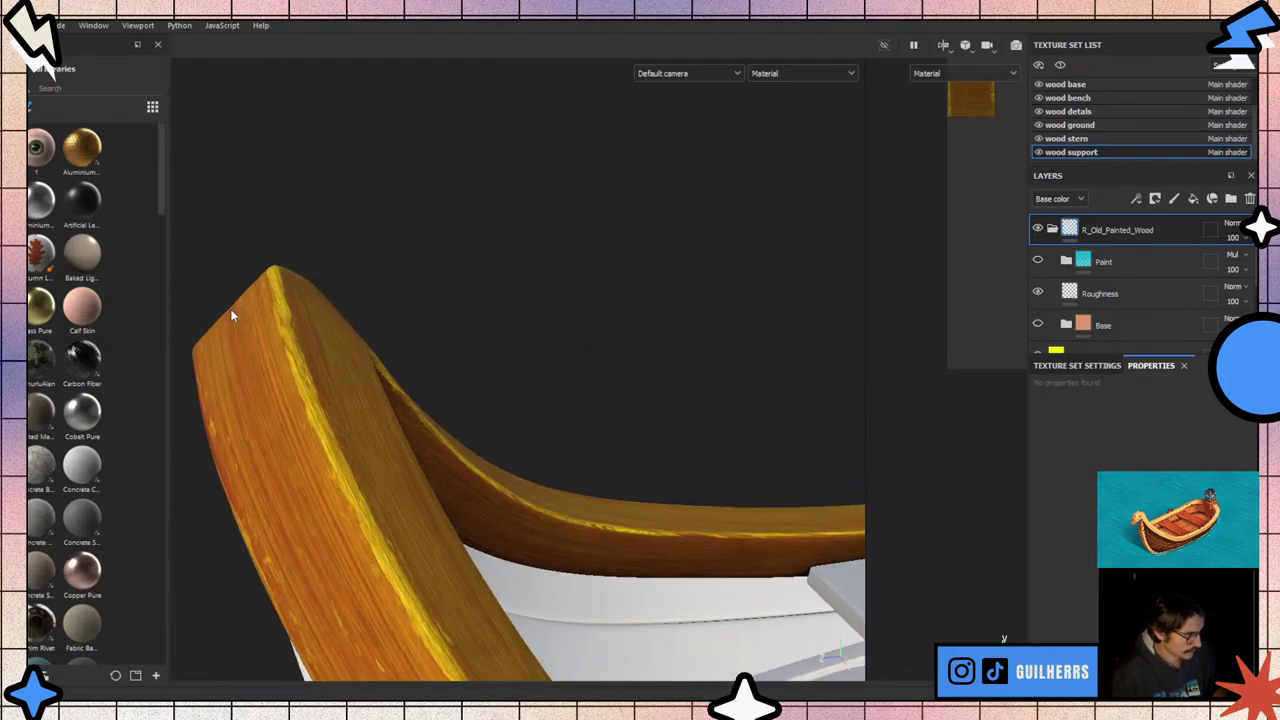
mouse_move(231, 316)
left_mouse_down("alt")
mouse_move(371, 277)
mouse_move(170, 308)
mouse_move(371, 386)
mouse_move(471, 400)
mouse_move(309, 505)
mouse_move(163, 449)
mouse_move(390, 443)
mouse_move(340, 586)
mouse_move(343, 509)
mouse_move(571, 363)
mouse_move(745, 372)
mouse_move(777, 423)
mouse_move(360, 491)
left_mouse_up("alt")
scroll(290, 510, "up", 3)
scroll(340, 586, "up", 3)
scroll(340, 586, "down", 3)
scroll(710, 401, "down", 1)
scroll(710, 401, "down", 3)
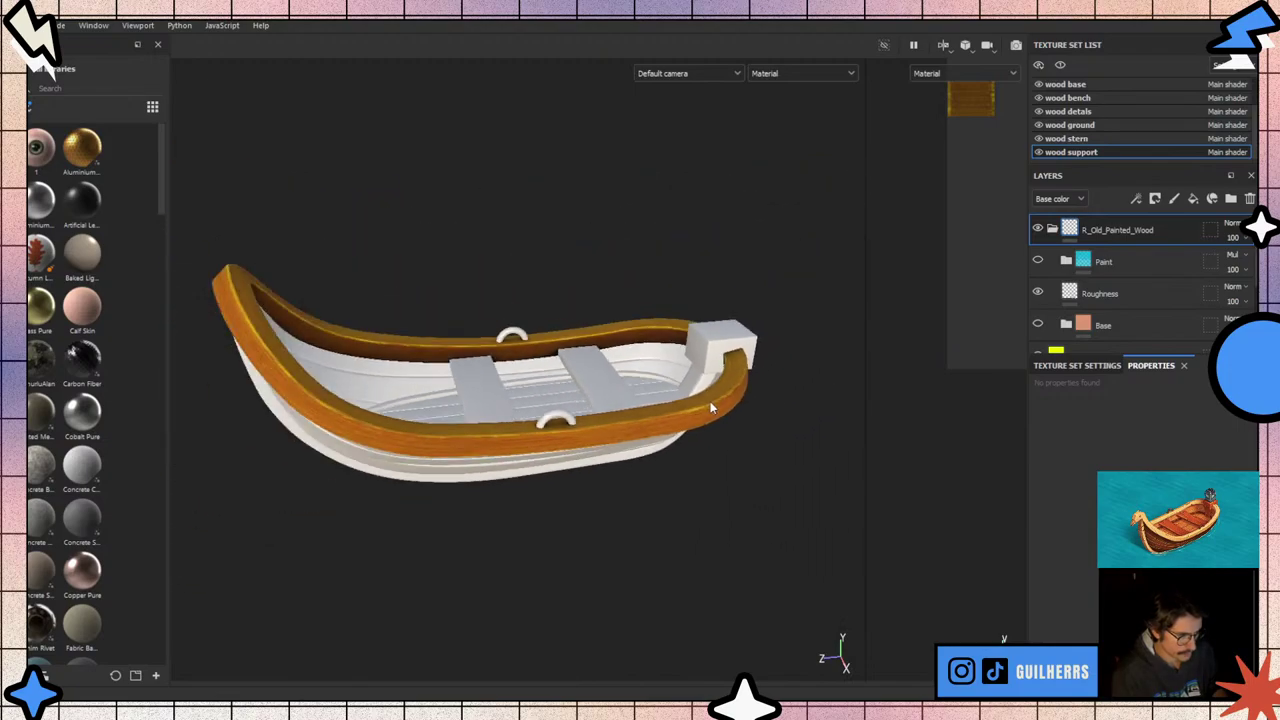
scroll(710, 401, "down", 2)
left_click_drag(710, 401, 583, 447, "alt")
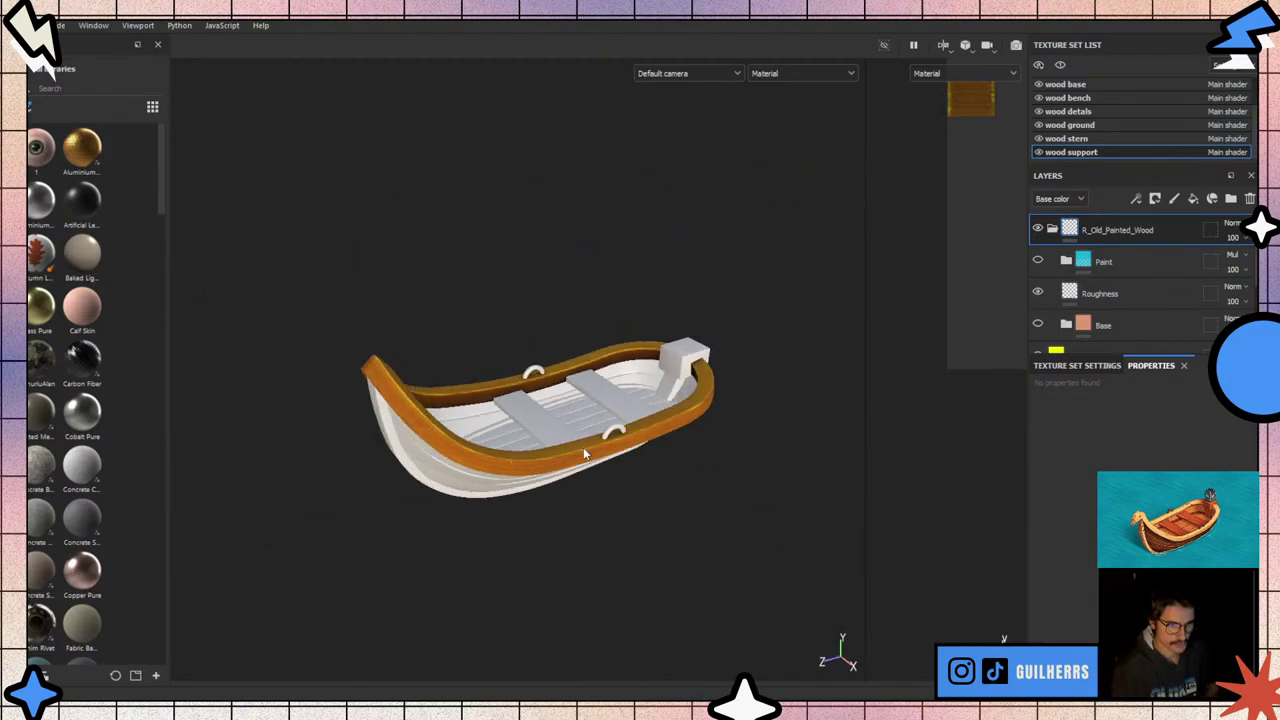
- Collapse the painted wood folder and move Fill layer 15 to the top of the stack
left_click(1052, 229)
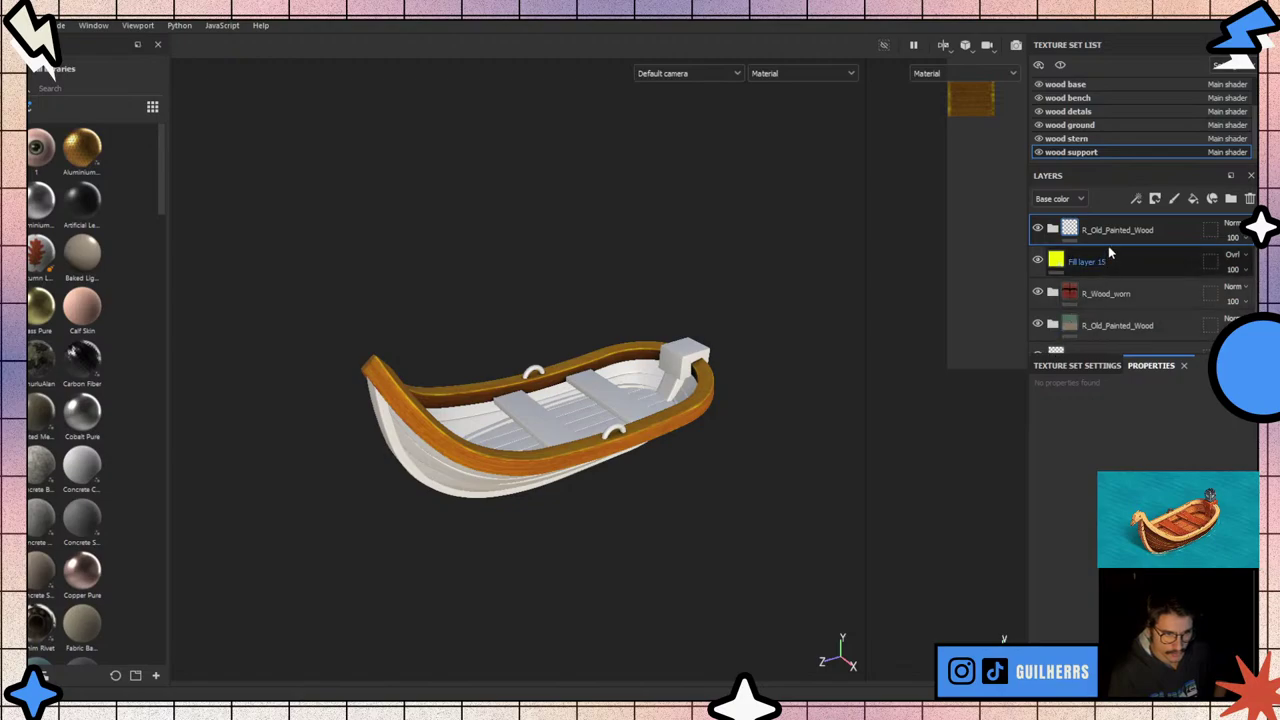
mouse_move(1108, 258)
left_mouse_down()
mouse_move(1111, 224)
mouse_move(1111, 262)
left_mouse_up()
scroll(564, 489, "up", 2)
scroll(564, 489, "up", 3)
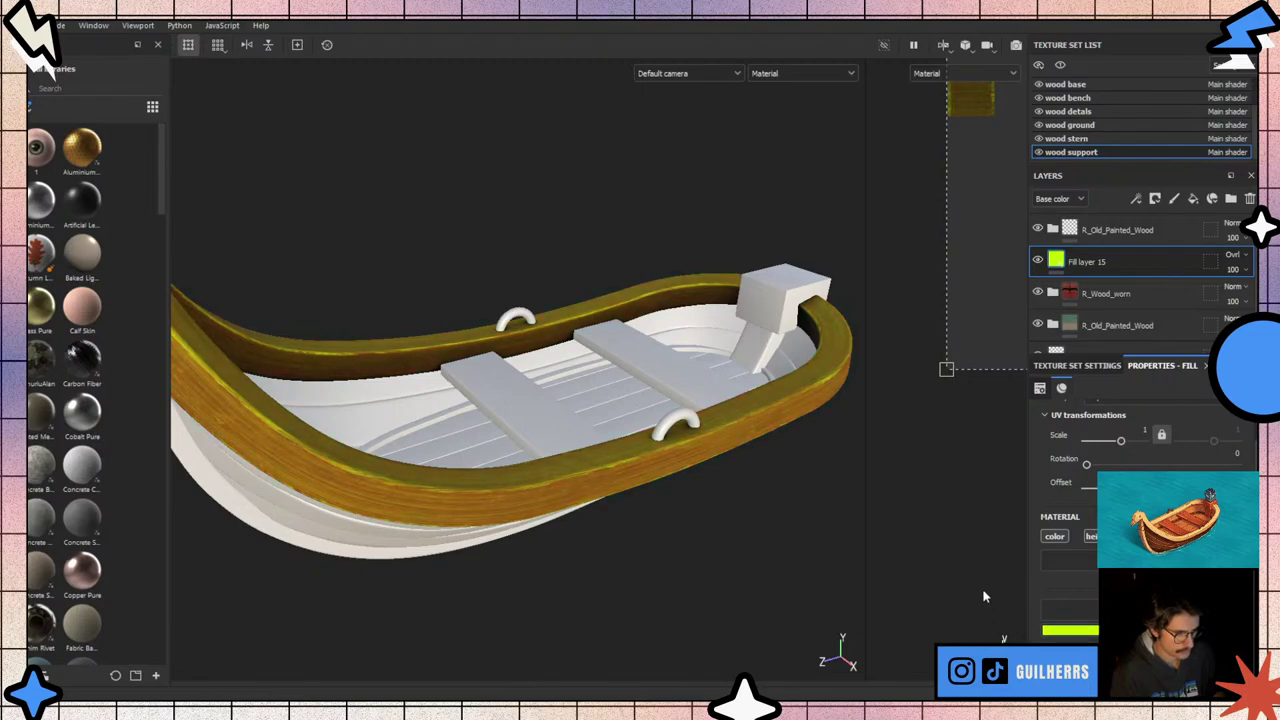
- Hide Fill layer 15 so the rails show reddish worn wood
left_click_drag(600, 400, 543, 432, "alt")
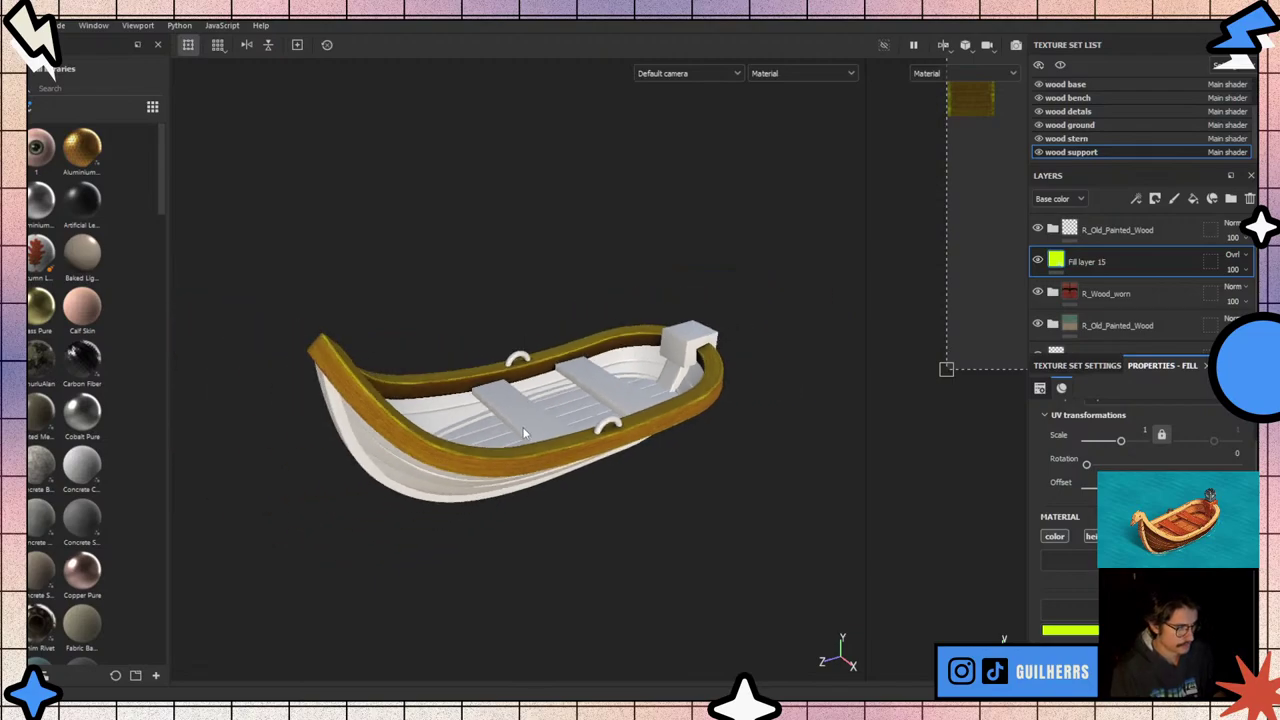
scroll(543, 427, "up", 3)
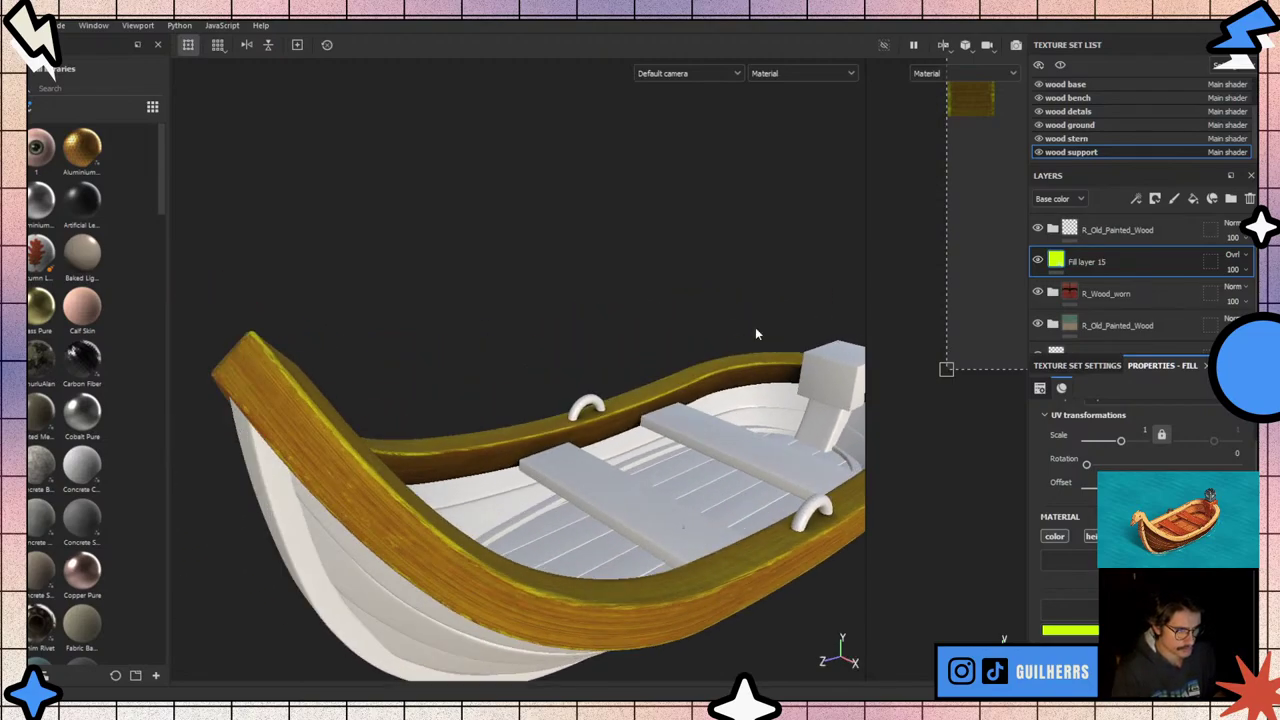
scroll(443, 420, "down", 3)
mouse_move(443, 420)
left_mouse_down("alt")
mouse_move(549, 545)
mouse_move(640, 543)
left_mouse_up("alt")
scroll(549, 545, "up", 3)
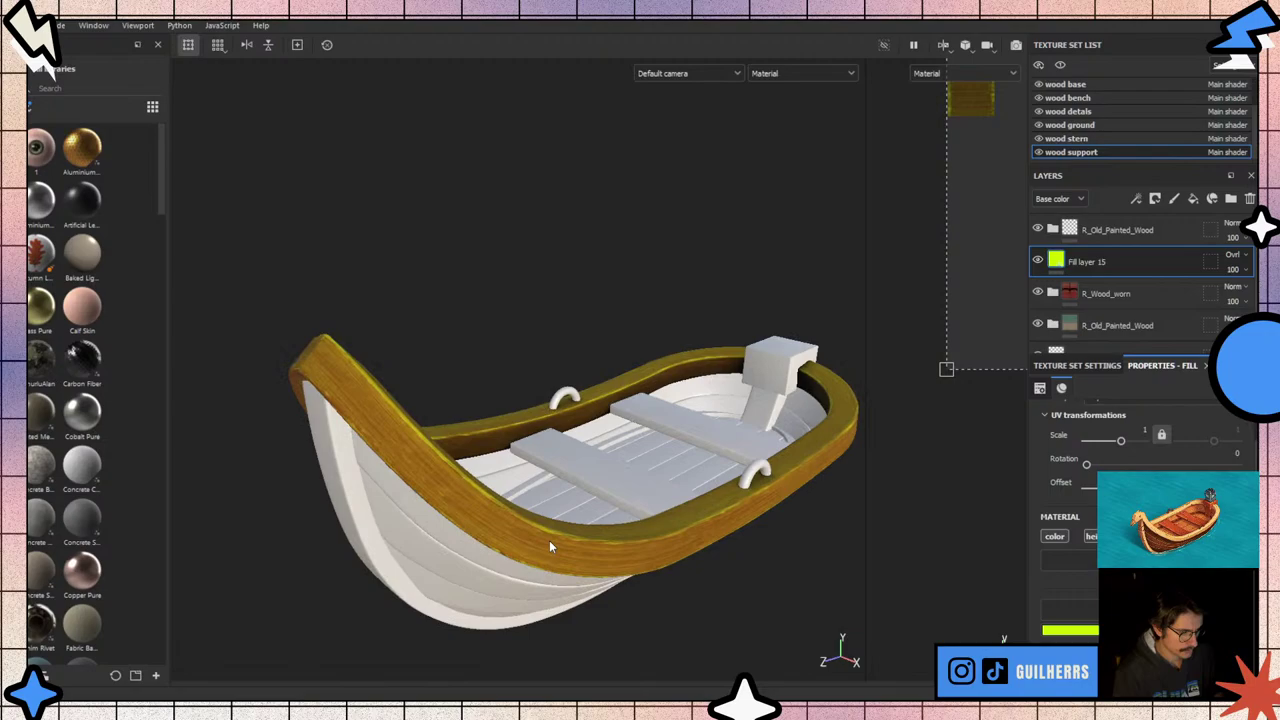
left_click(1038, 261)
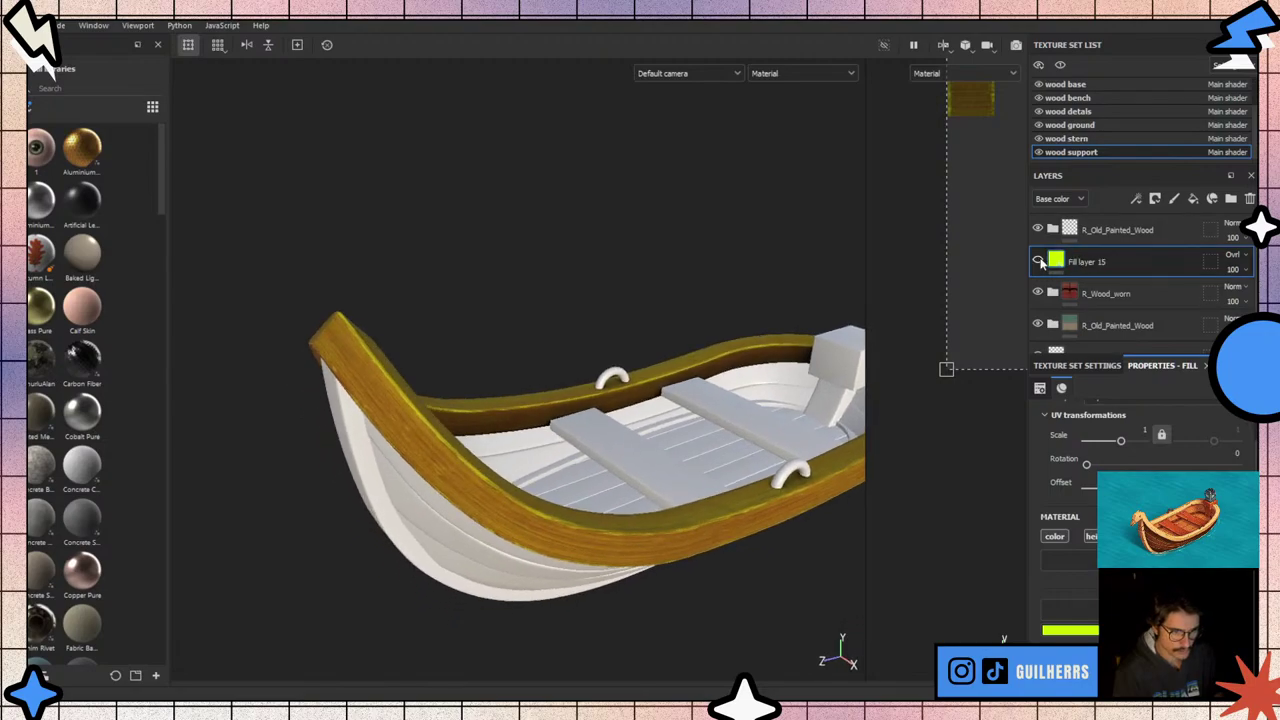
scroll(560, 440, "down", 3)
left_click_drag(560, 440, 480, 461, "alt")
- Orbit and zoom in close on the red rim to inspect its wood grain
left_click_drag(220, 303, 354, 383, "alt")
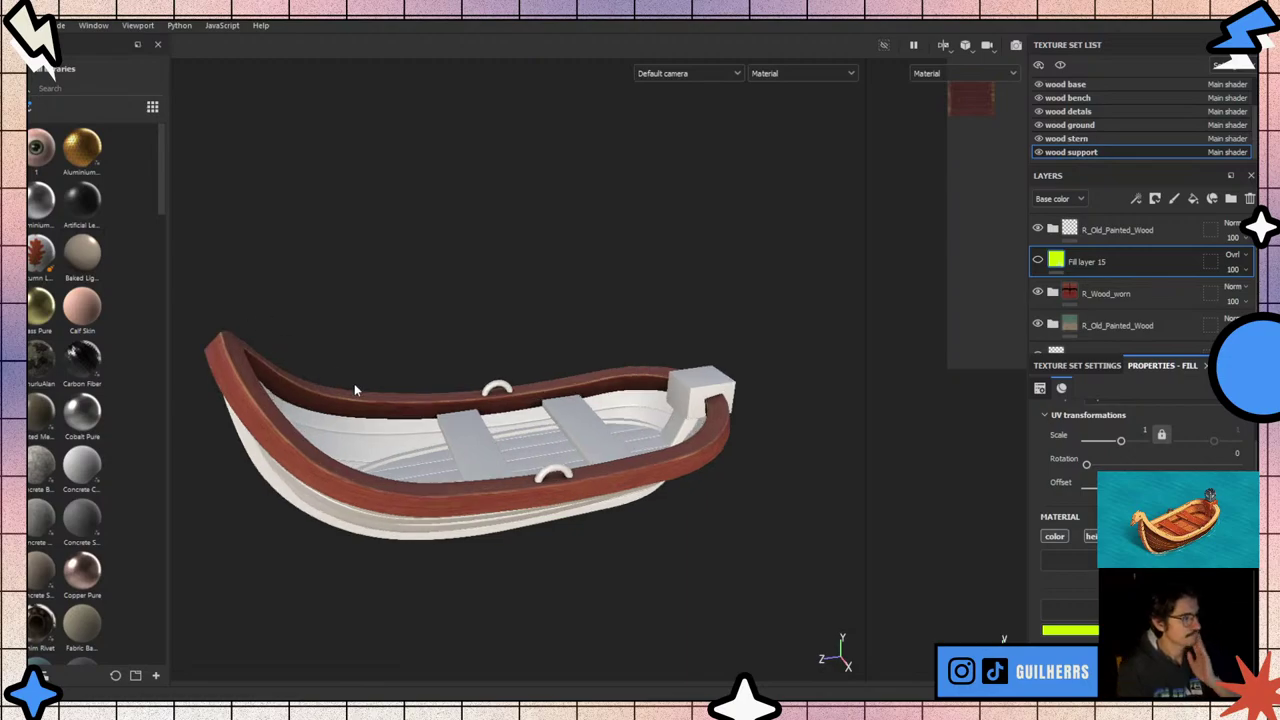
scroll(571, 337, "down", 2)
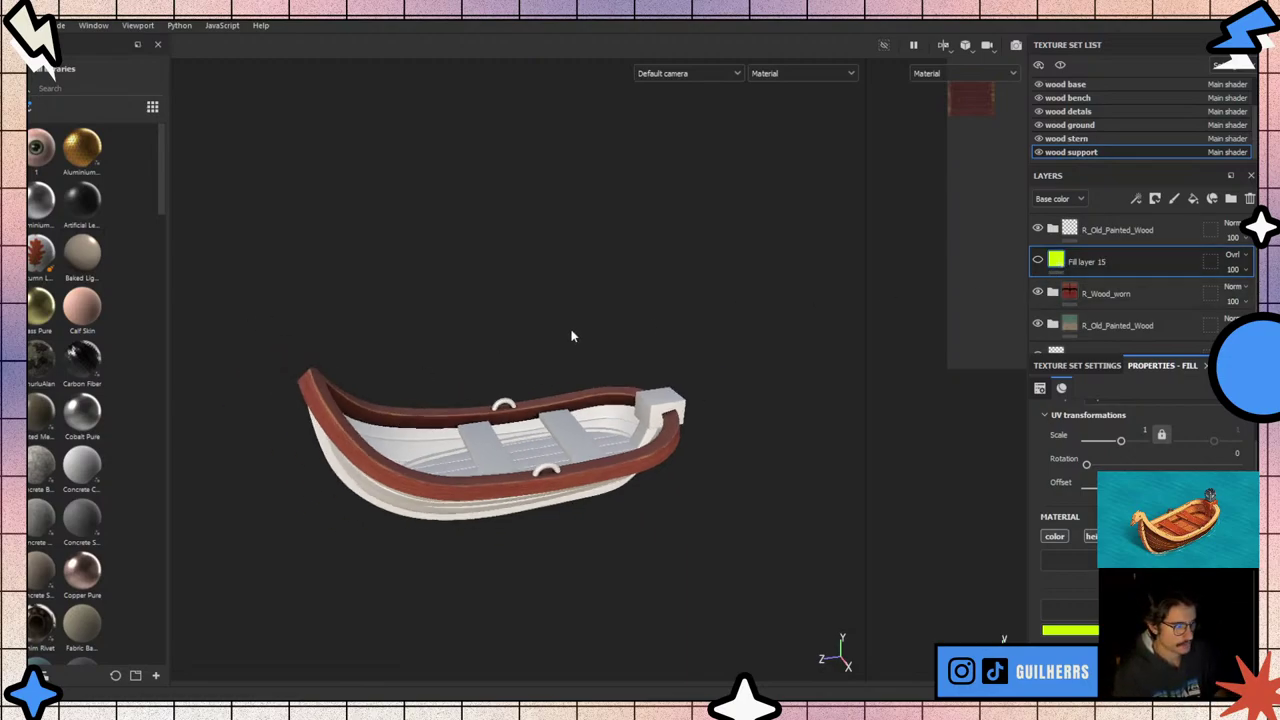
scroll(571, 337, "down", 2)
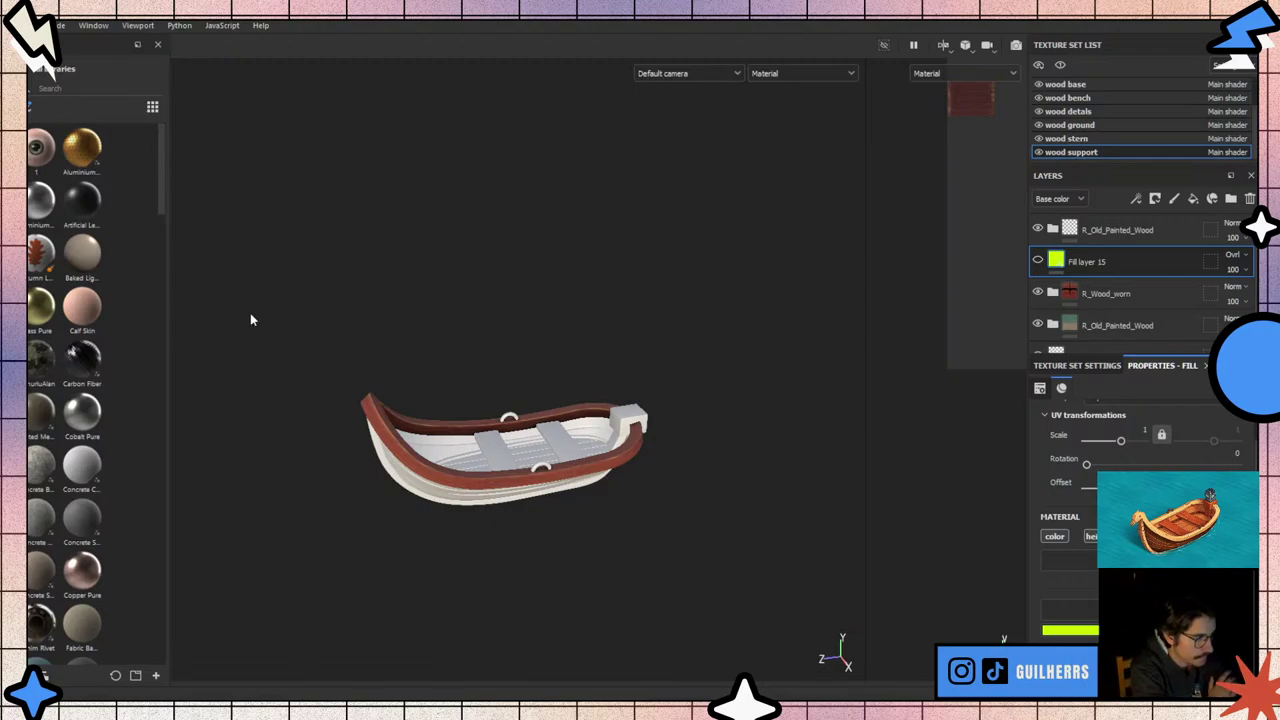
right_click_drag(250, 313, 476, 545, "alt")
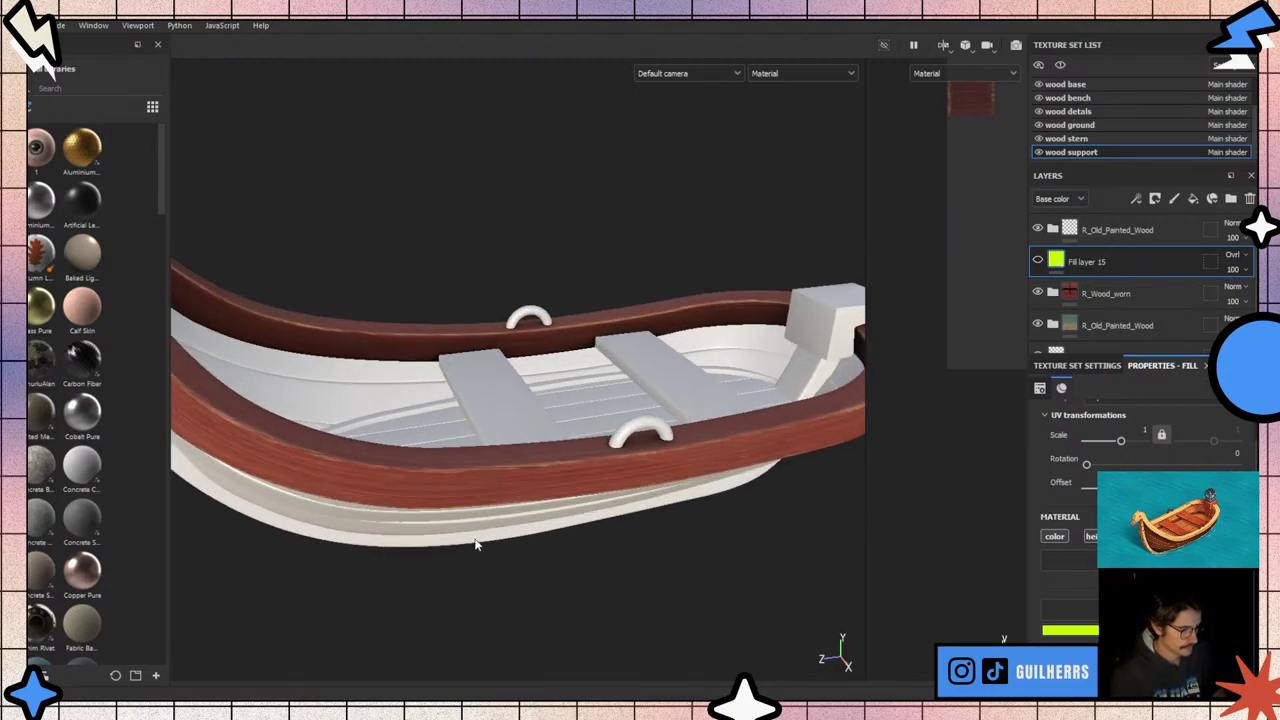
left_click_drag(476, 545, 368, 442, "alt")
right_click_drag(368, 442, 505, 350, "alt")
mouse_move(505, 350)
left_mouse_down("alt")
mouse_move(574, 317)
mouse_move(446, 380)
left_mouse_up("alt")
right_click_drag(391, 408, 528, 581, "alt")
scroll(337, 443, "up", 3)
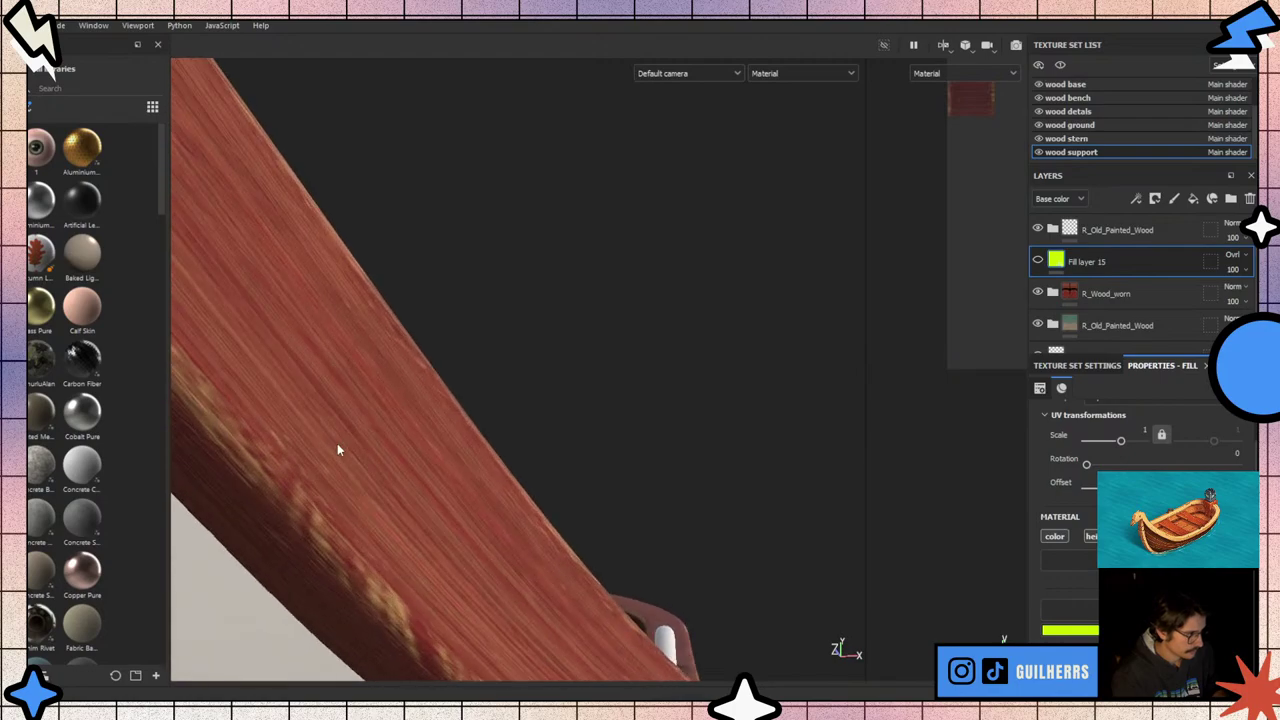
scroll(337, 443, "up", 3)
scroll(337, 443, "up", 1)
right_click_drag(337, 443, 171, 511, "alt")
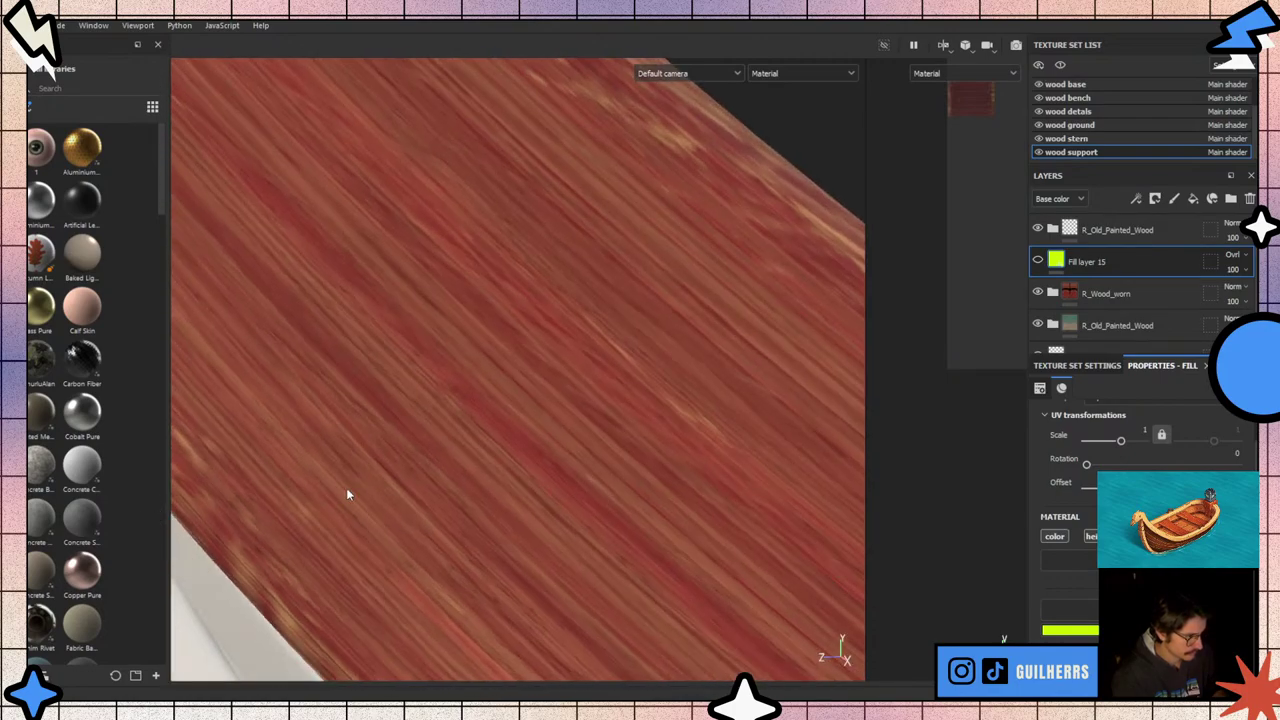
scroll(346, 487, "down", 3)
scroll(346, 486, "down", 2)
scroll(350, 479, "down", 2)
scroll(350, 479, "down", 4)
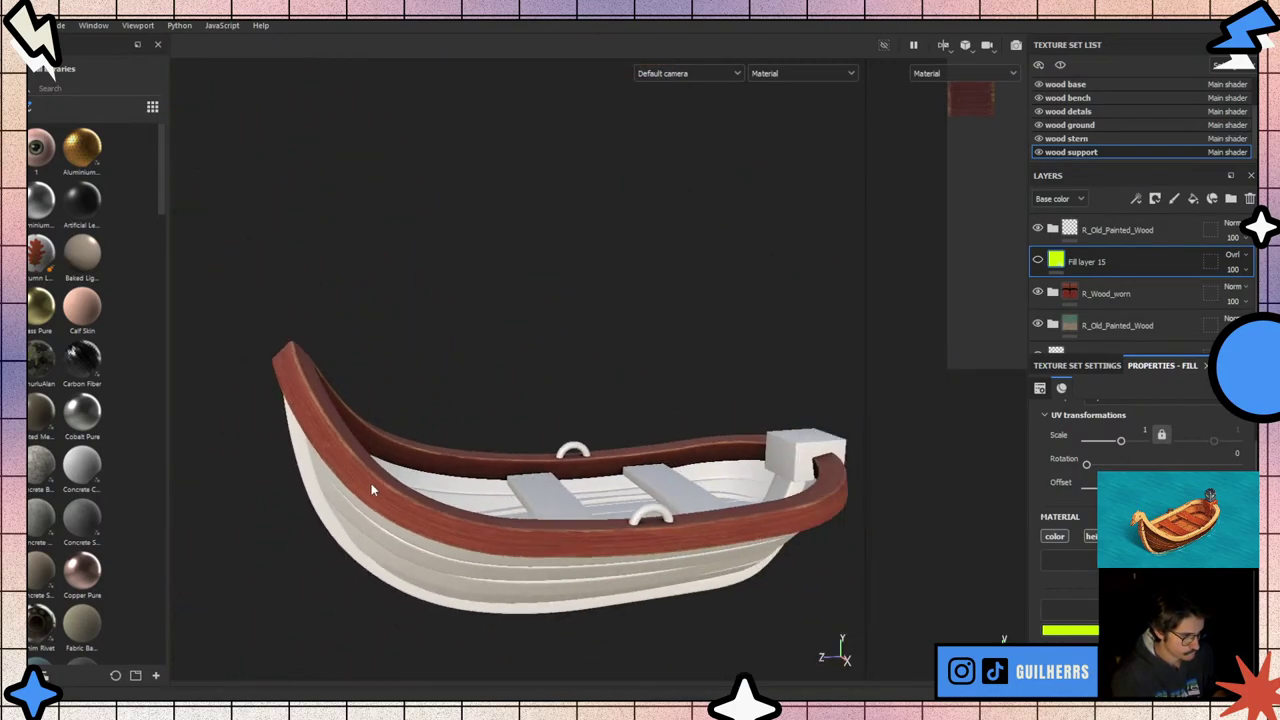
left_click_drag(371, 483, 468, 522, "alt")
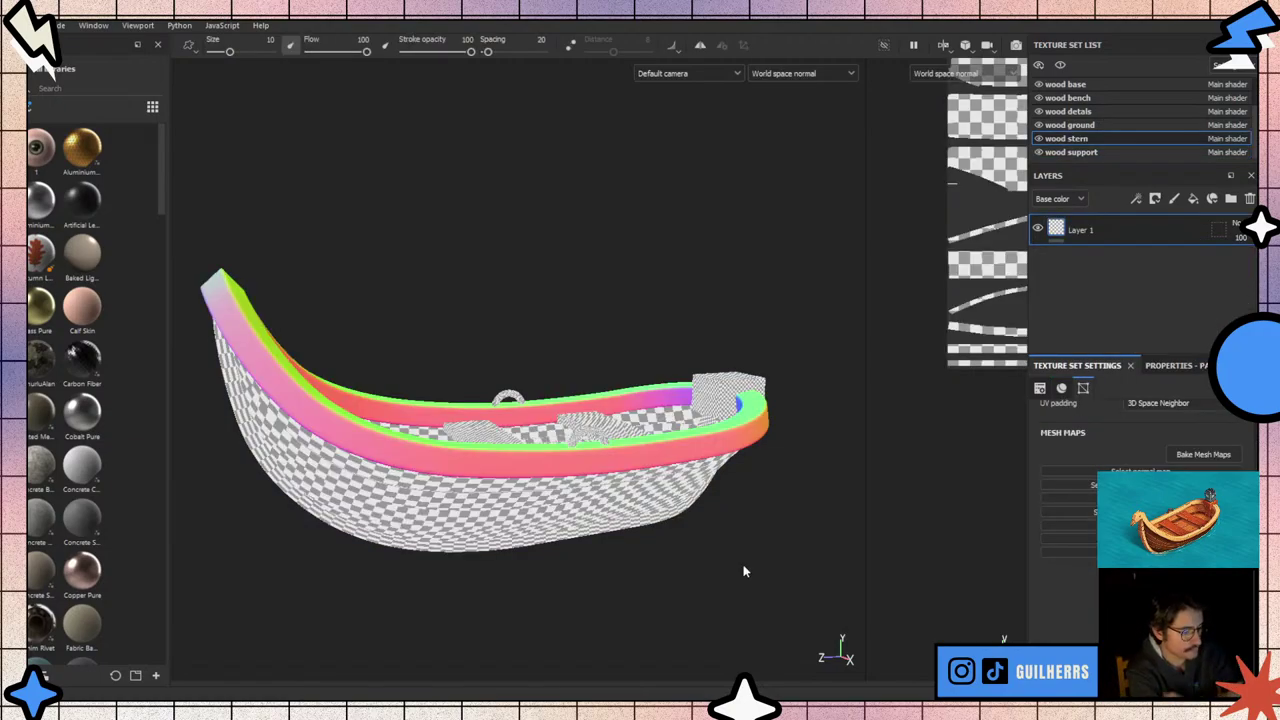
- Cycle the wood stern view through the ID, ambient occlusion, position and thickness maps
key("b")
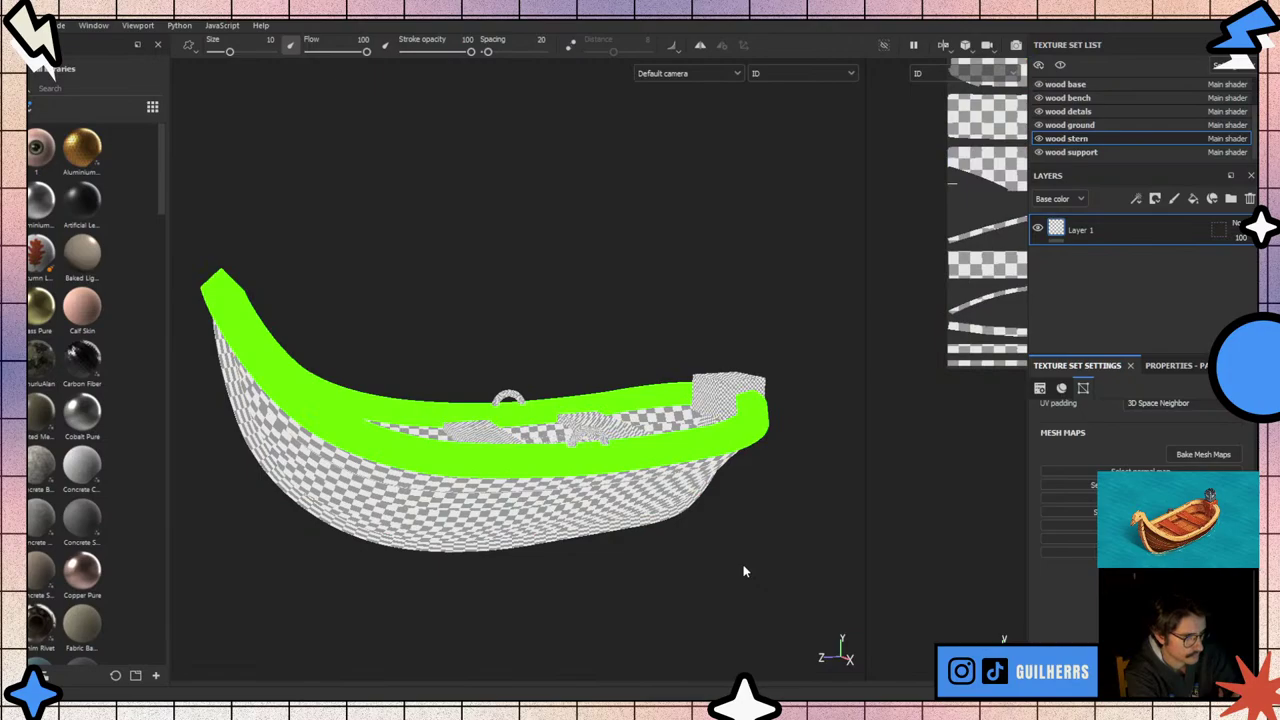
key("b")
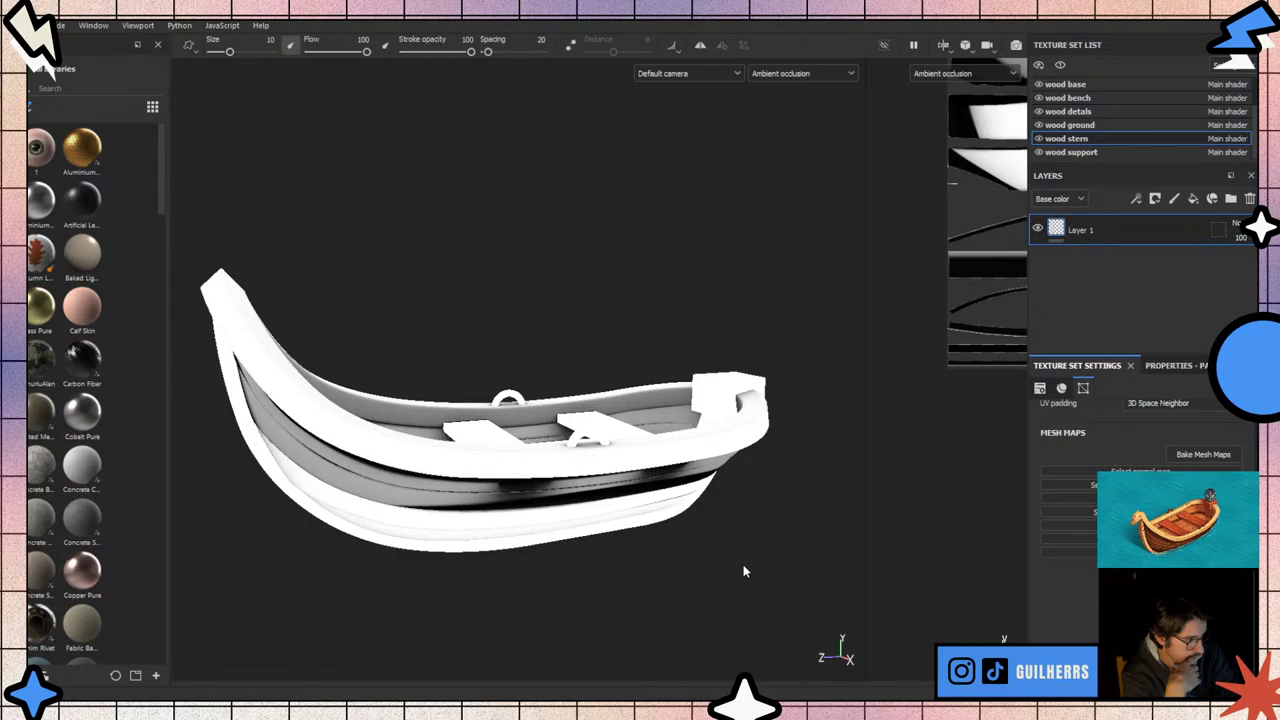
key("b")
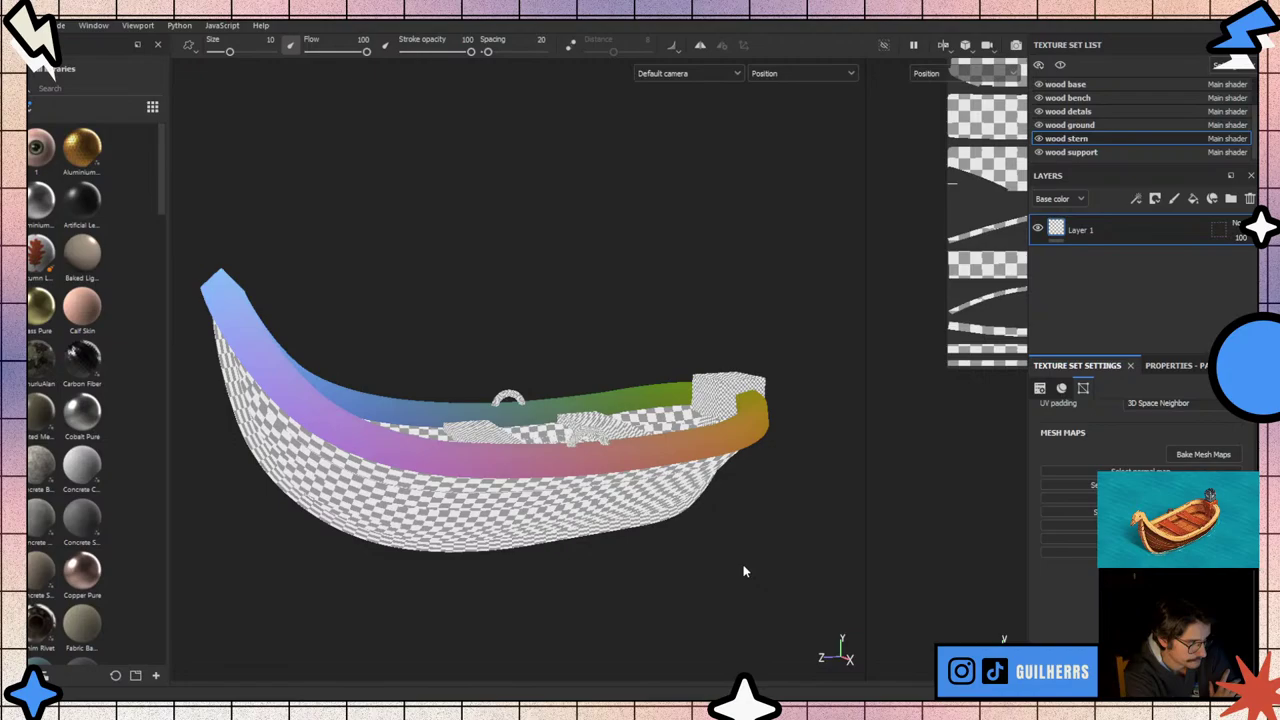
key("b")
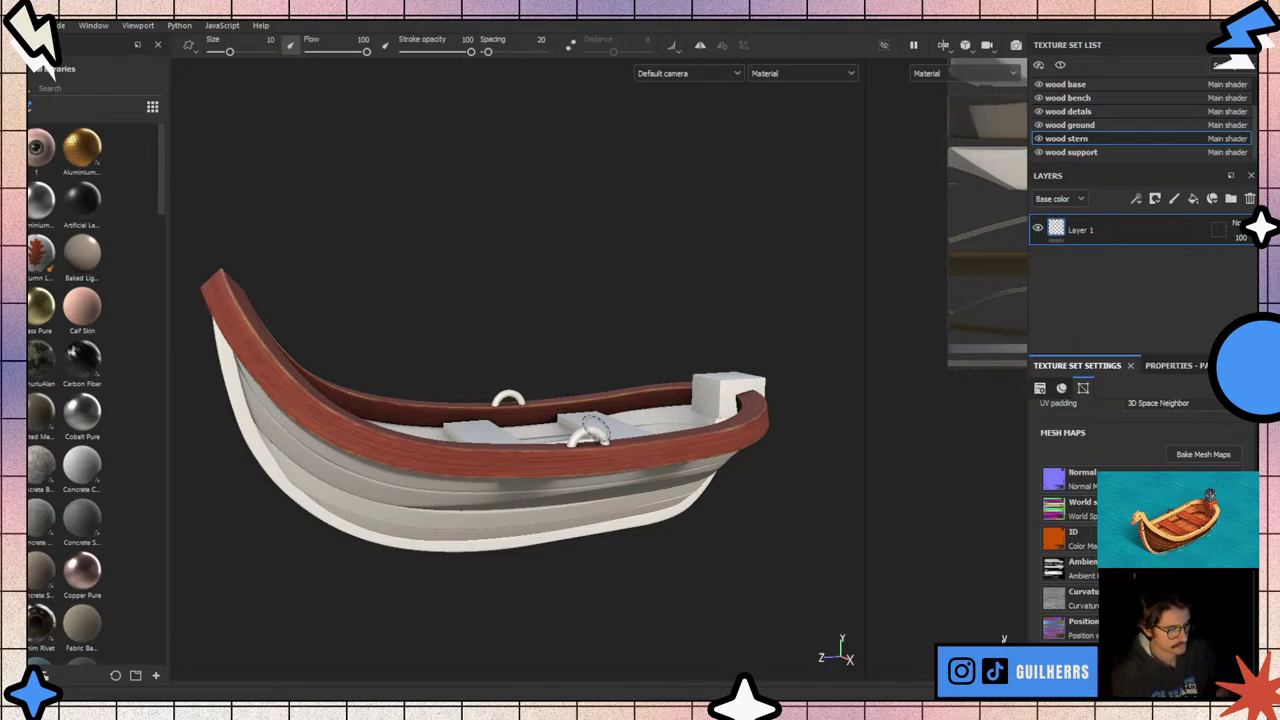
- Paste the R_Old_Lacquered_Wood smart material into the wood stern layer stack above Layer 1
scroll(455, 517, "up", 3)
mouse_move(455, 517)
left_mouse_down("alt")
mouse_move(460, 500)
mouse_move(480, 505)
left_mouse_up("alt")
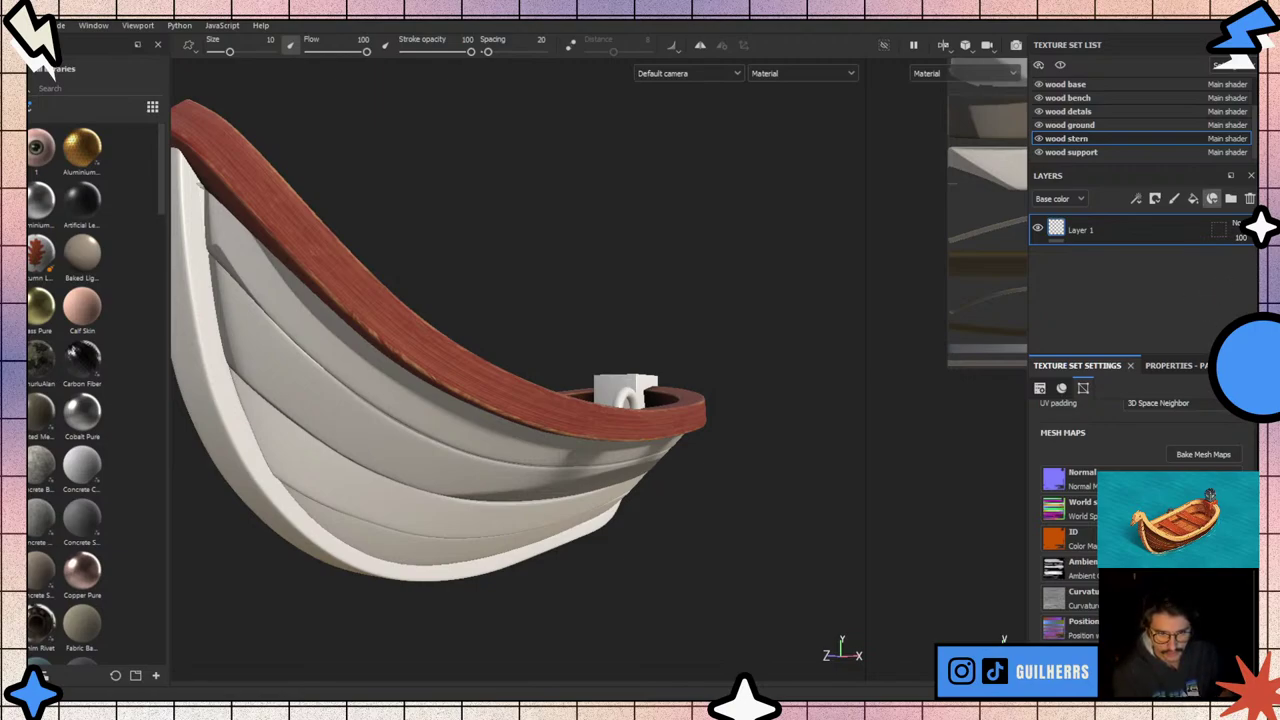
key("ctrl+v")
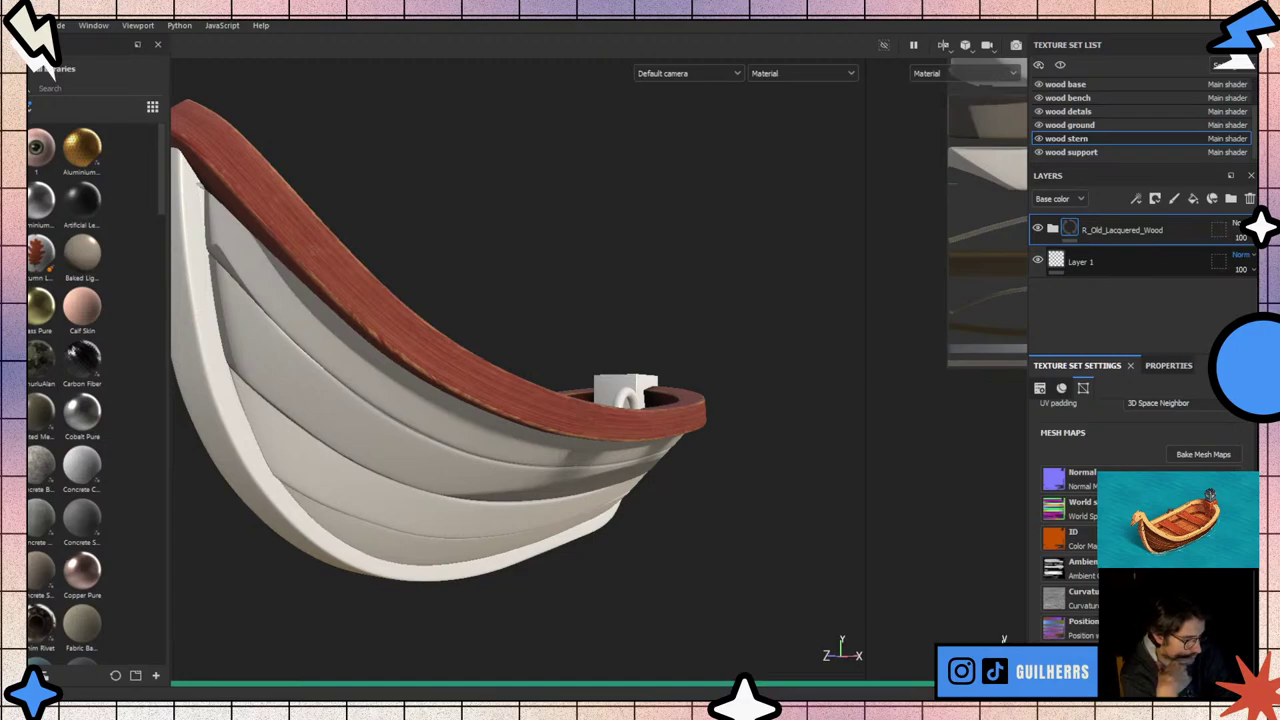
- Hide the R_Old_Lacquered_Wood layer and place R_Old_Painted_Wood above it on the stern
scroll(466, 363, "up", 3)
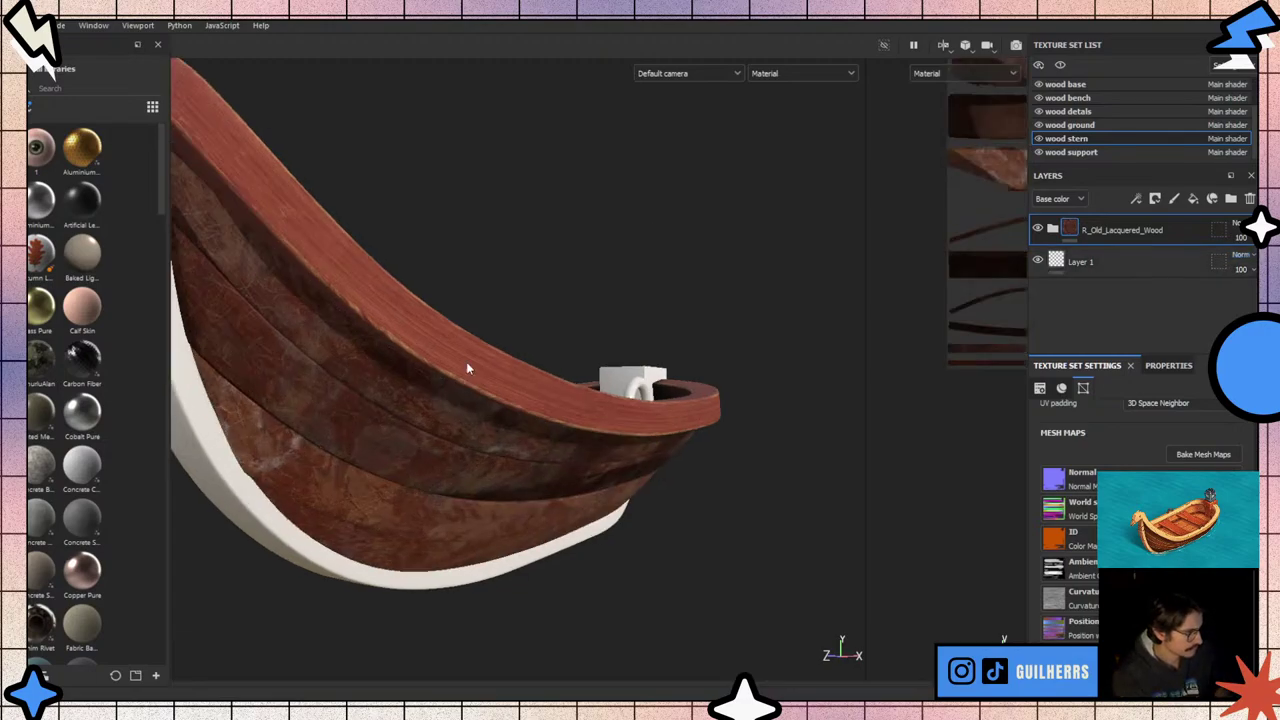
scroll(443, 475, "up", 3)
scroll(391, 357, "up", 3)
scroll(435, 440, "up", 2)
scroll(435, 440, "down", 5)
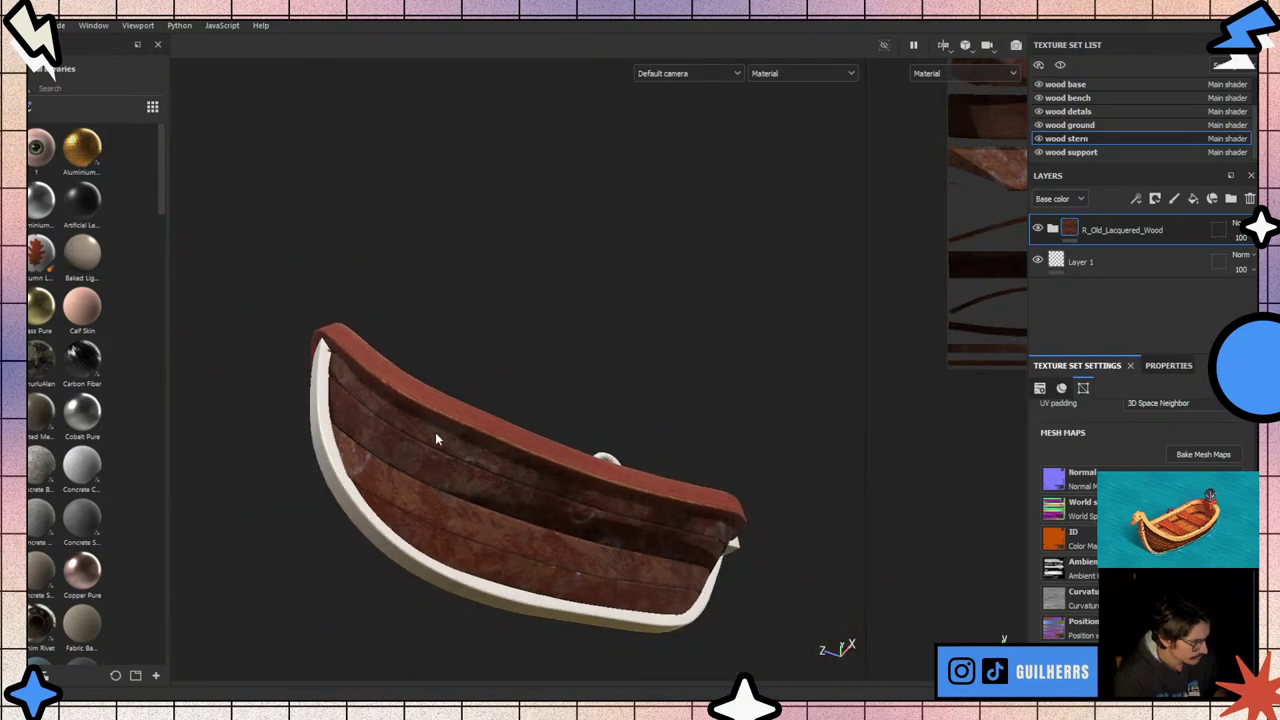
mouse_move(435, 440)
left_mouse_down("alt")
mouse_move(537, 514)
mouse_move(749, 611)
mouse_move(640, 612)
mouse_move(384, 445)
left_mouse_up("alt")
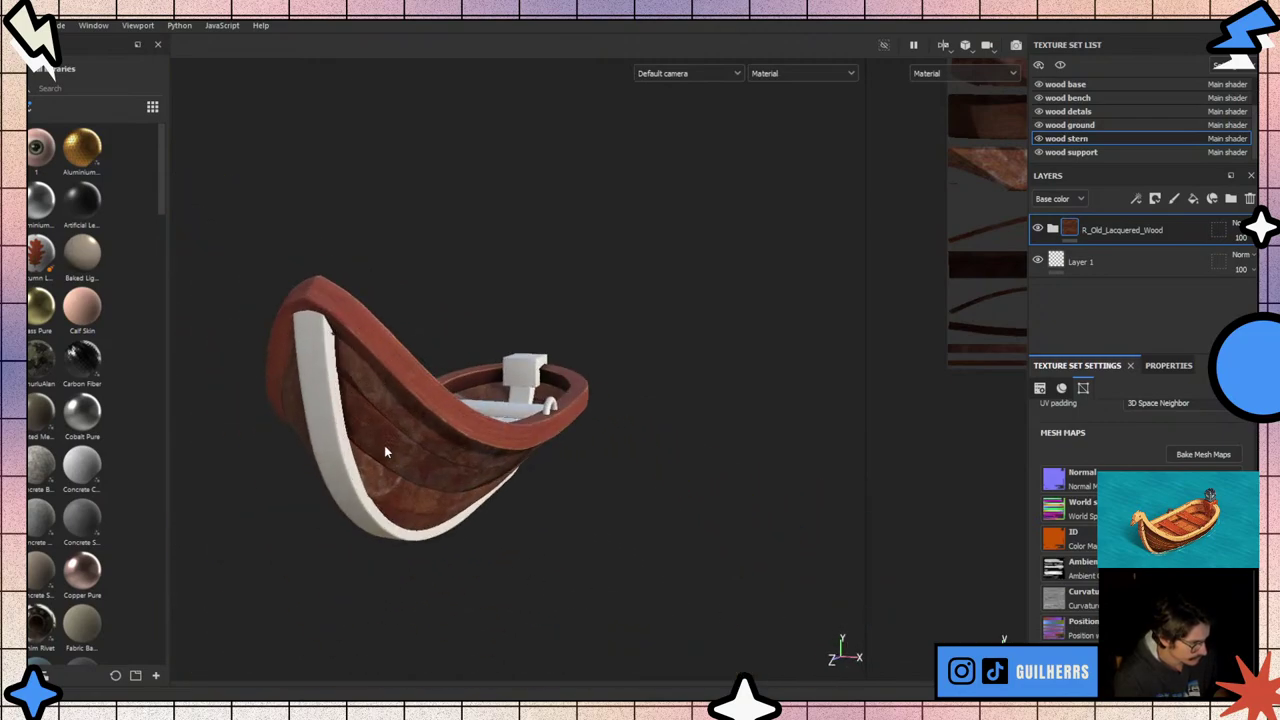
scroll(417, 480, "up", 5)
scroll(357, 477, "up", 3)
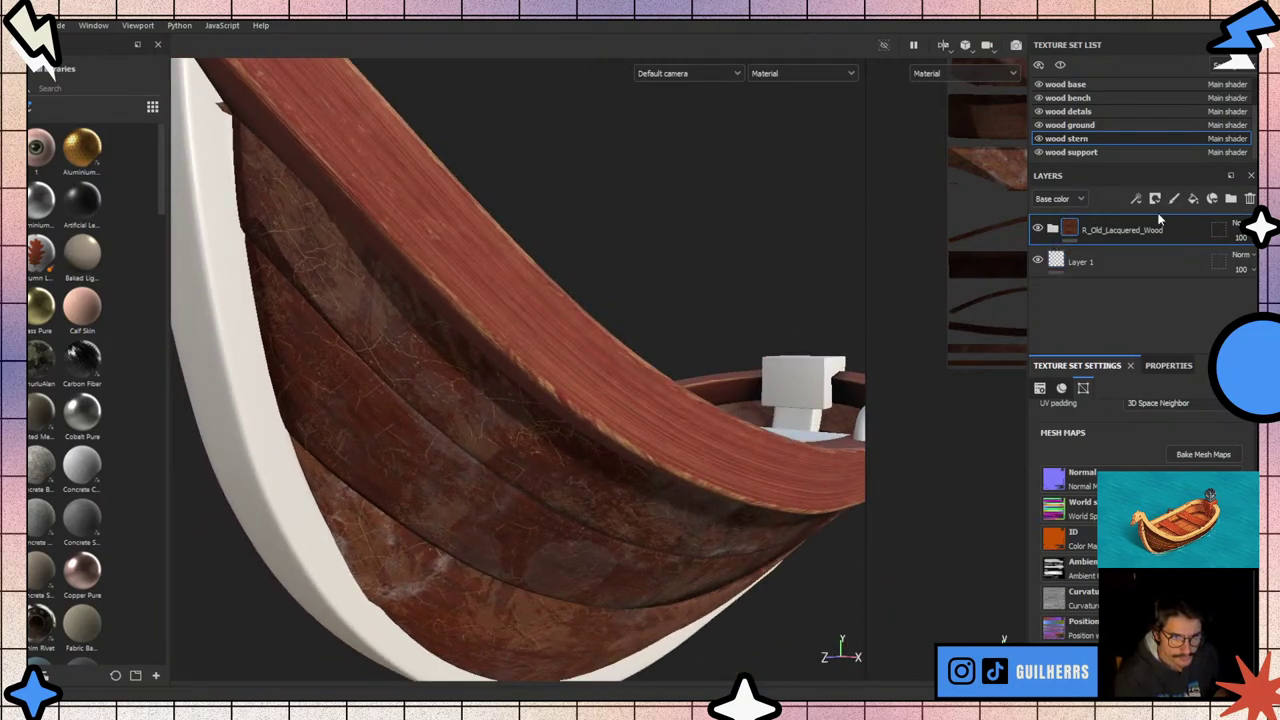
left_click(1037, 229)
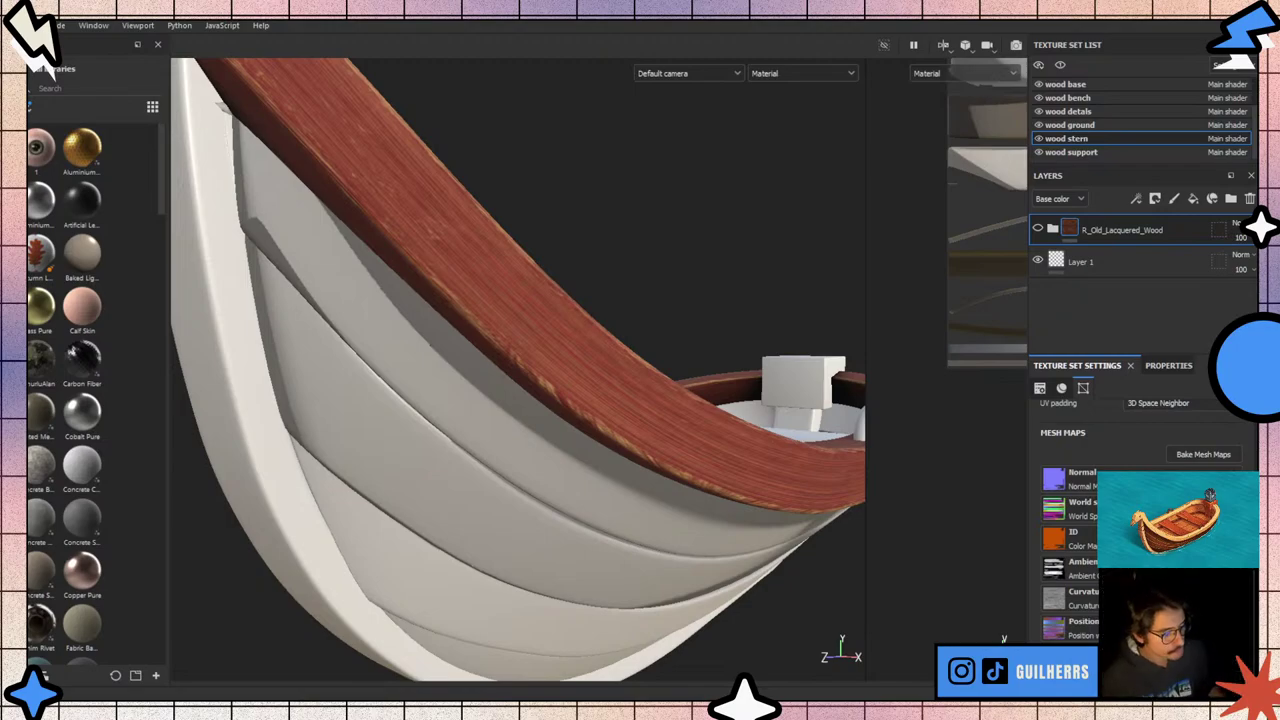
left_click_drag(553, 516, 529, 477, "alt")
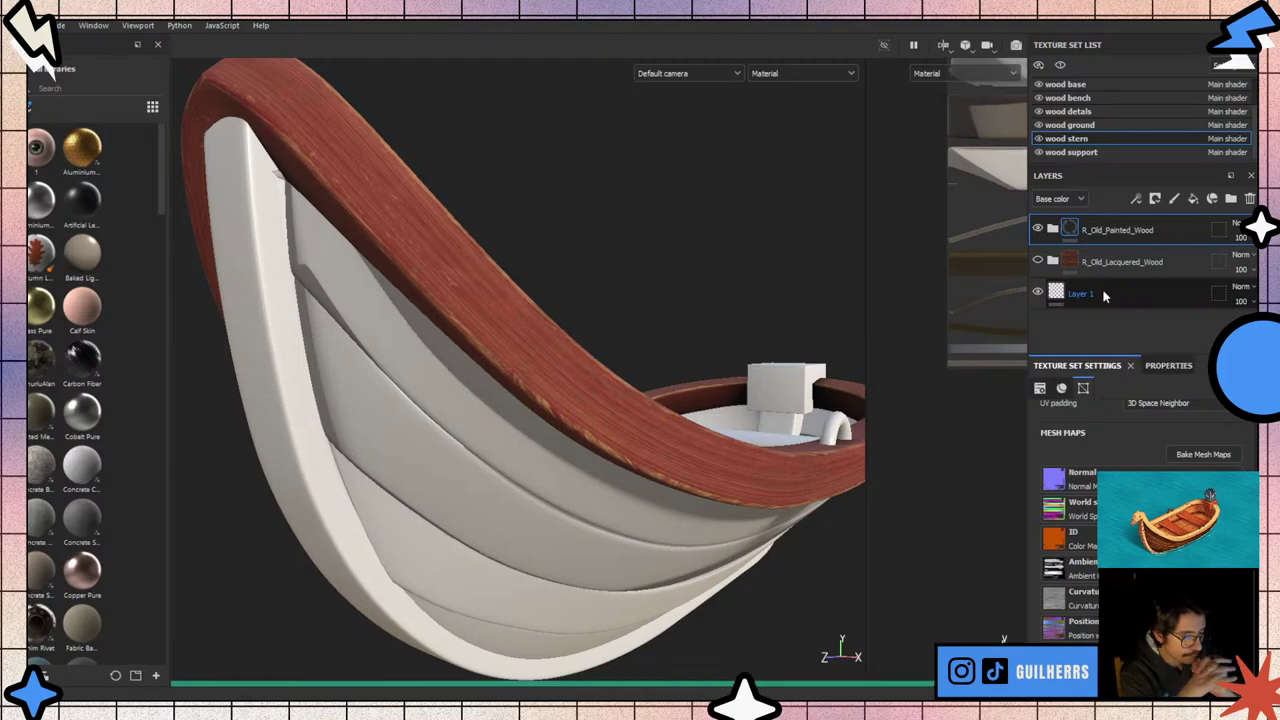
- Orbit and zoom around the hull to inspect the teal painted-wood planks up close
mouse_move(600, 250)
left_mouse_down("alt")
mouse_move(546, 256)
mouse_move(553, 455)
mouse_move(571, 486)
mouse_move(969, 540)
left_mouse_up("alt")
scroll(546, 256, "down", 3)
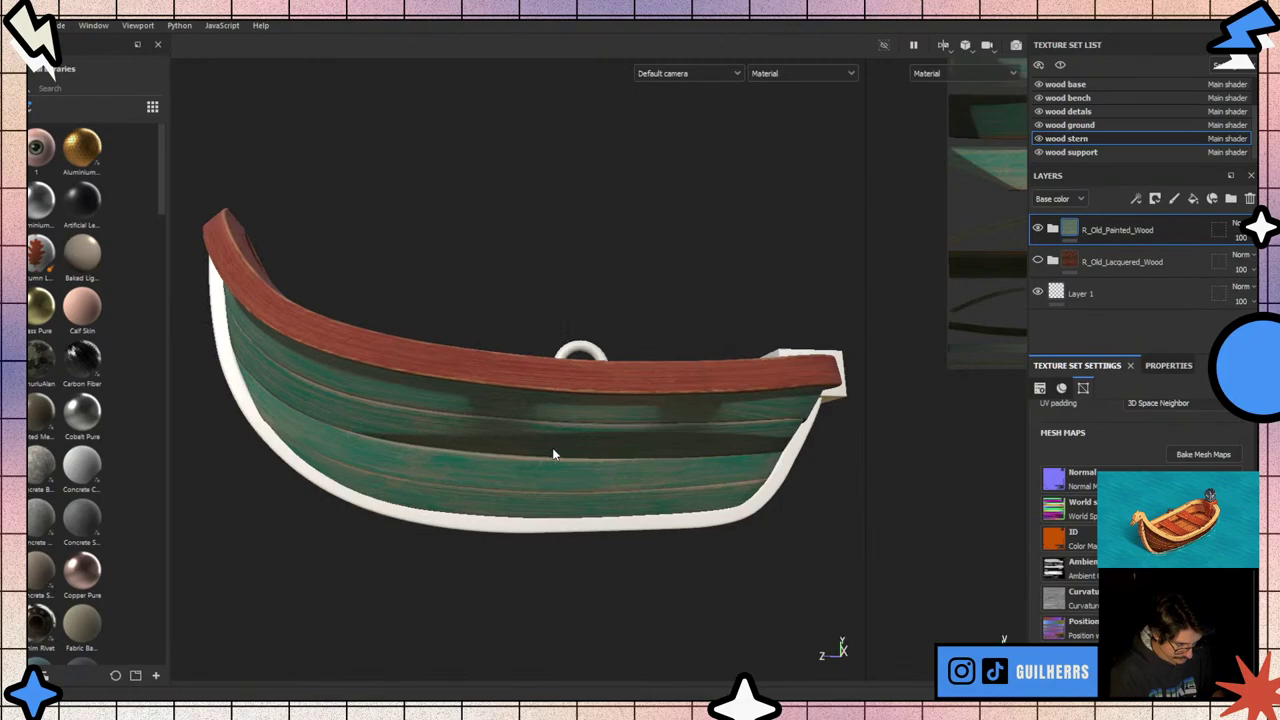
scroll(553, 455, "up", 3)
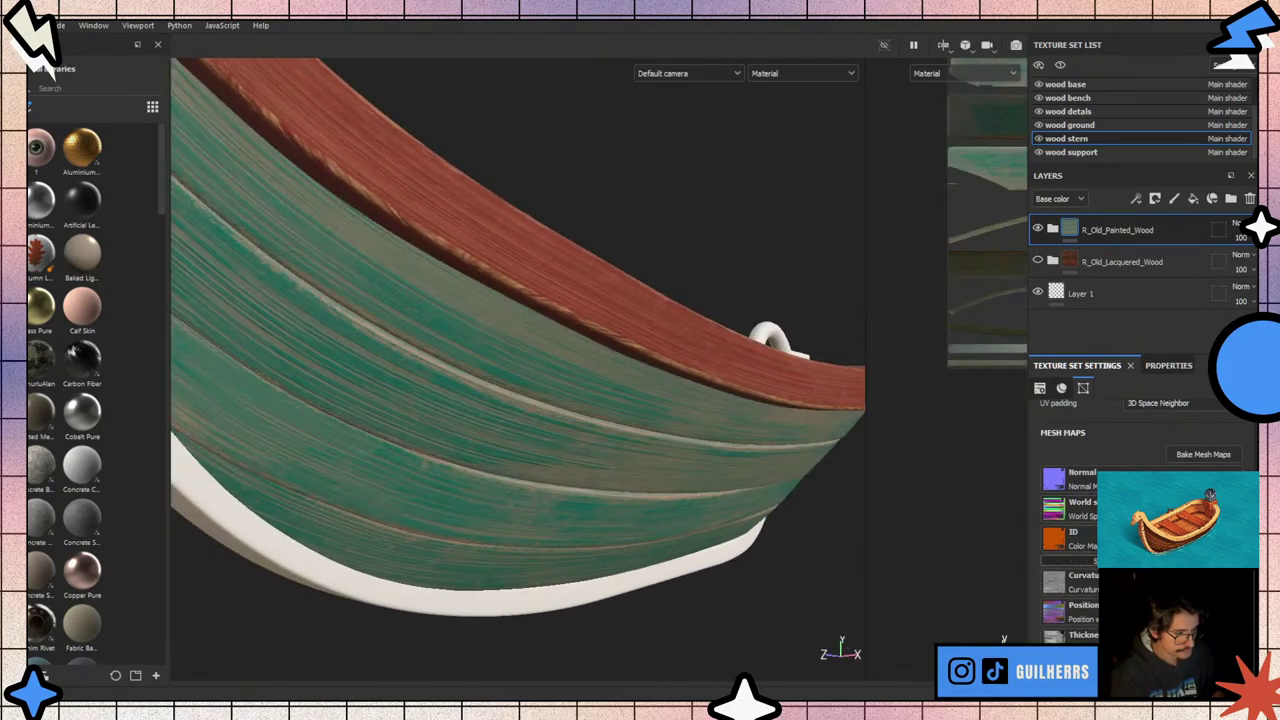
scroll(619, 495, "down", 3)
mouse_move(557, 498)
left_mouse_down("alt")
mouse_move(545, 470)
mouse_move(676, 496)
left_mouse_up("alt")
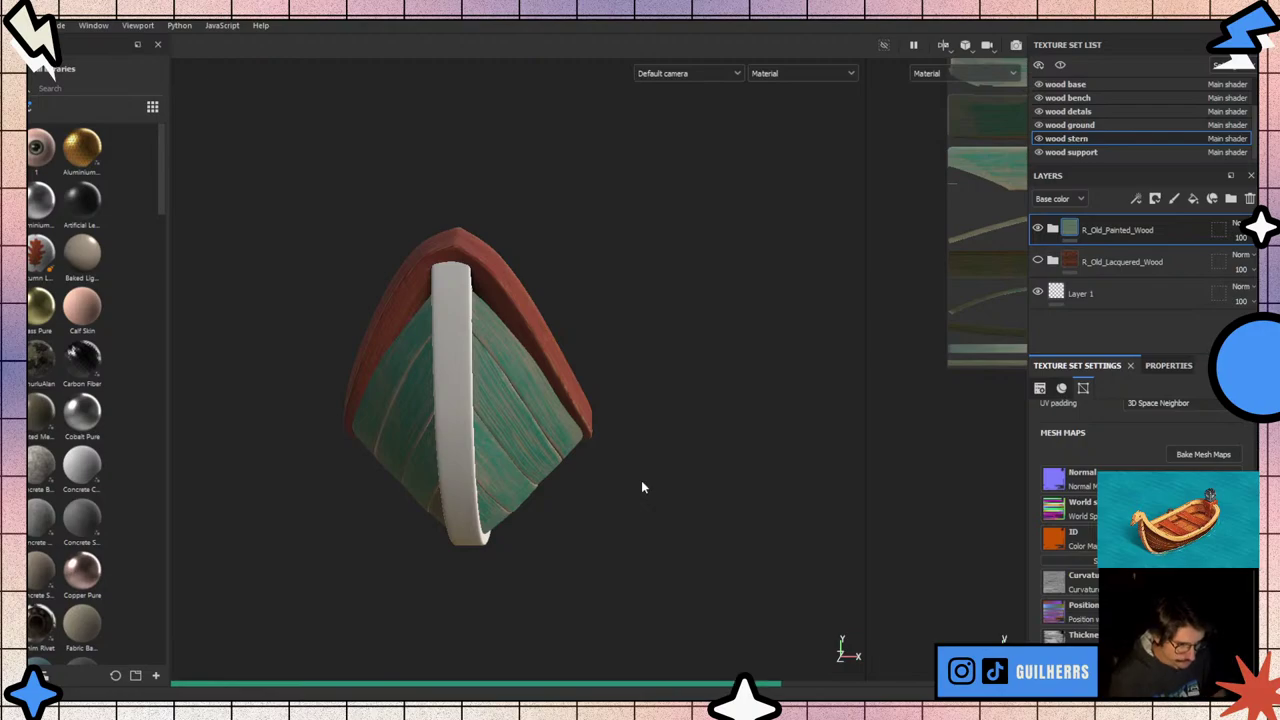
left_click_drag(641, 487, 251, 395, "alt")
scroll(374, 427, "down", 3)
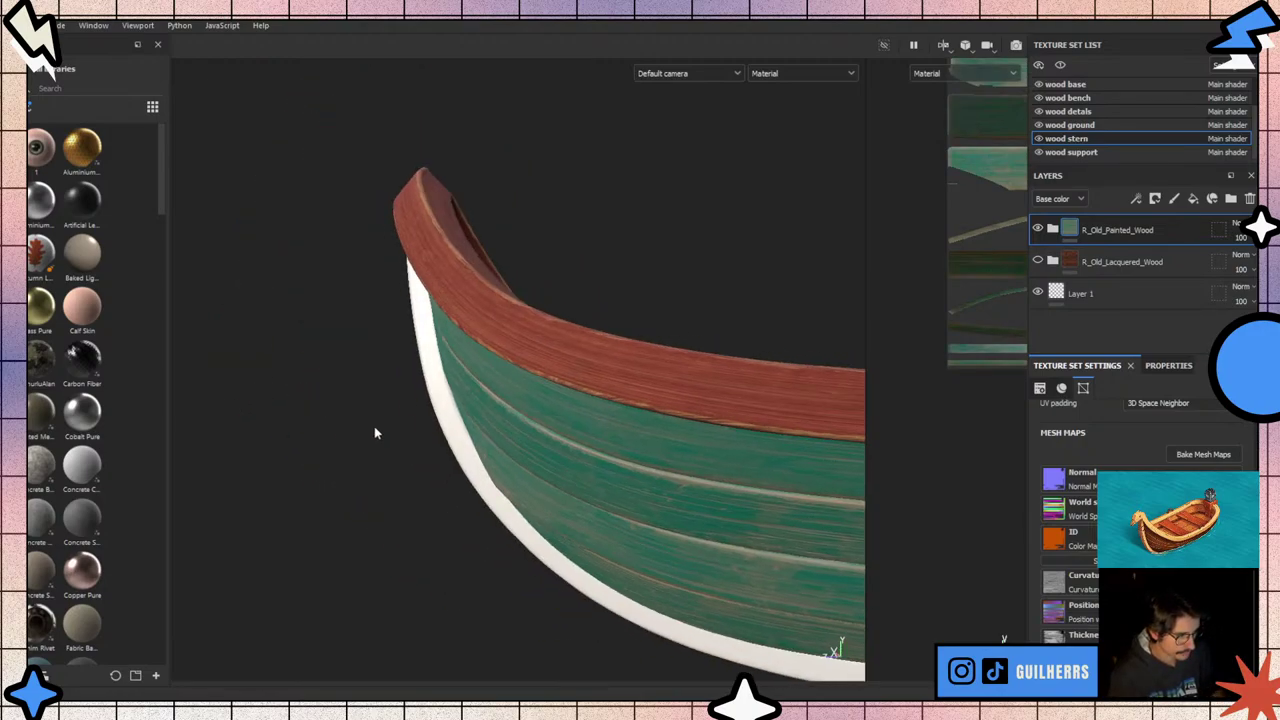
scroll(422, 428, "down", 4)
scroll(470, 455, "down", 3)
scroll(517, 475, "up", 4)
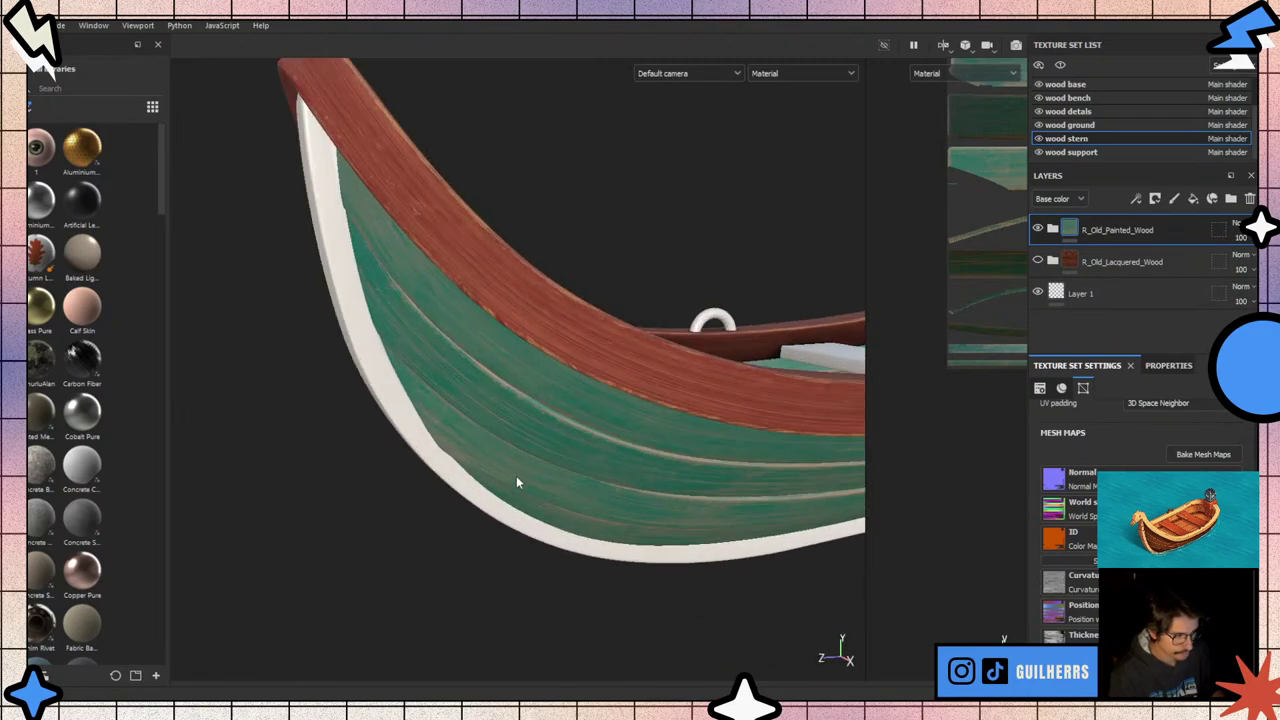
left_click_drag(516, 475, 505, 359, "alt")
scroll(453, 317, "up", 4)
scroll(453, 317, "up", 2)
scroll(453, 317, "down", 5)
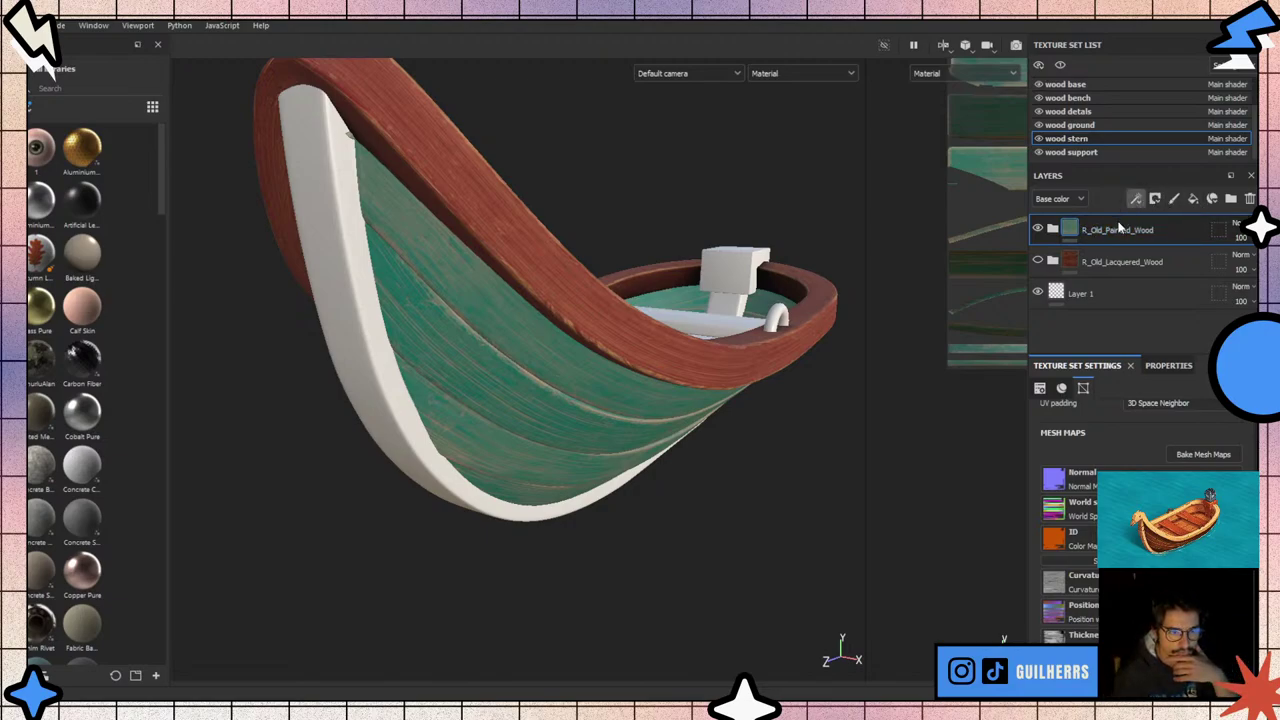
- Add a new fill layer to the stern and give it a dark base colour
left_click(1192, 199)
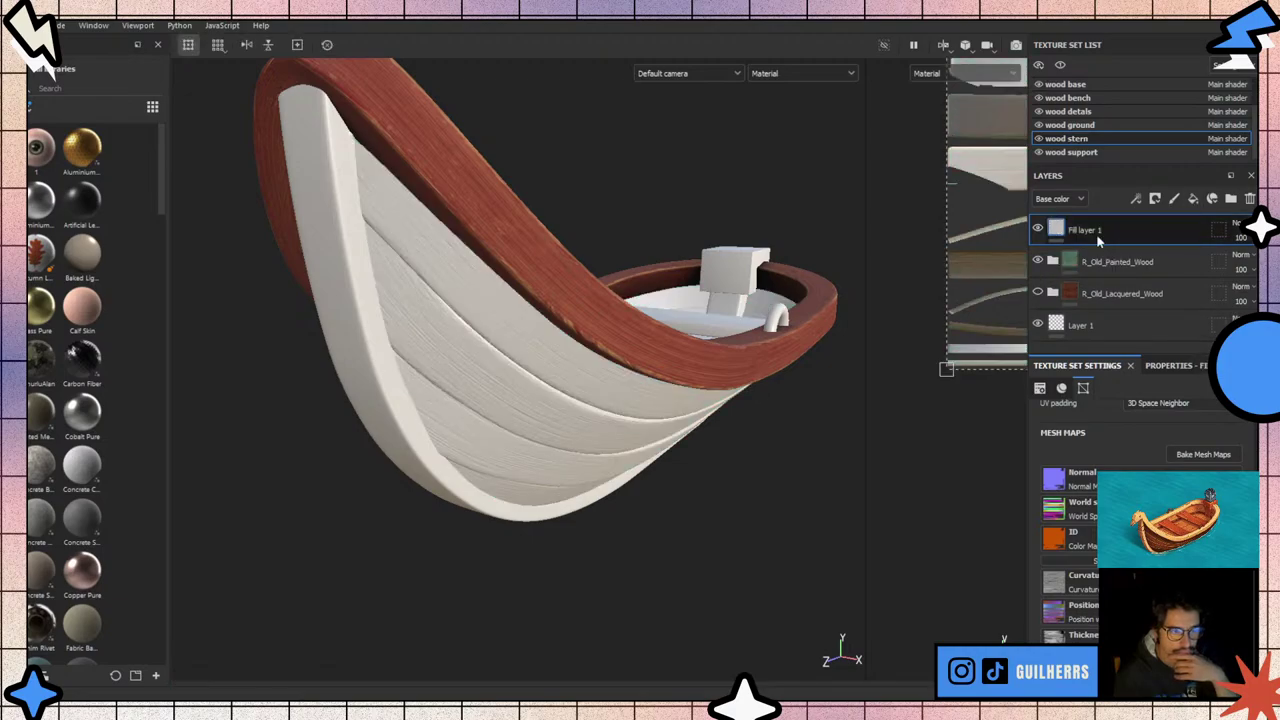
scroll(517, 349, "down", 4)
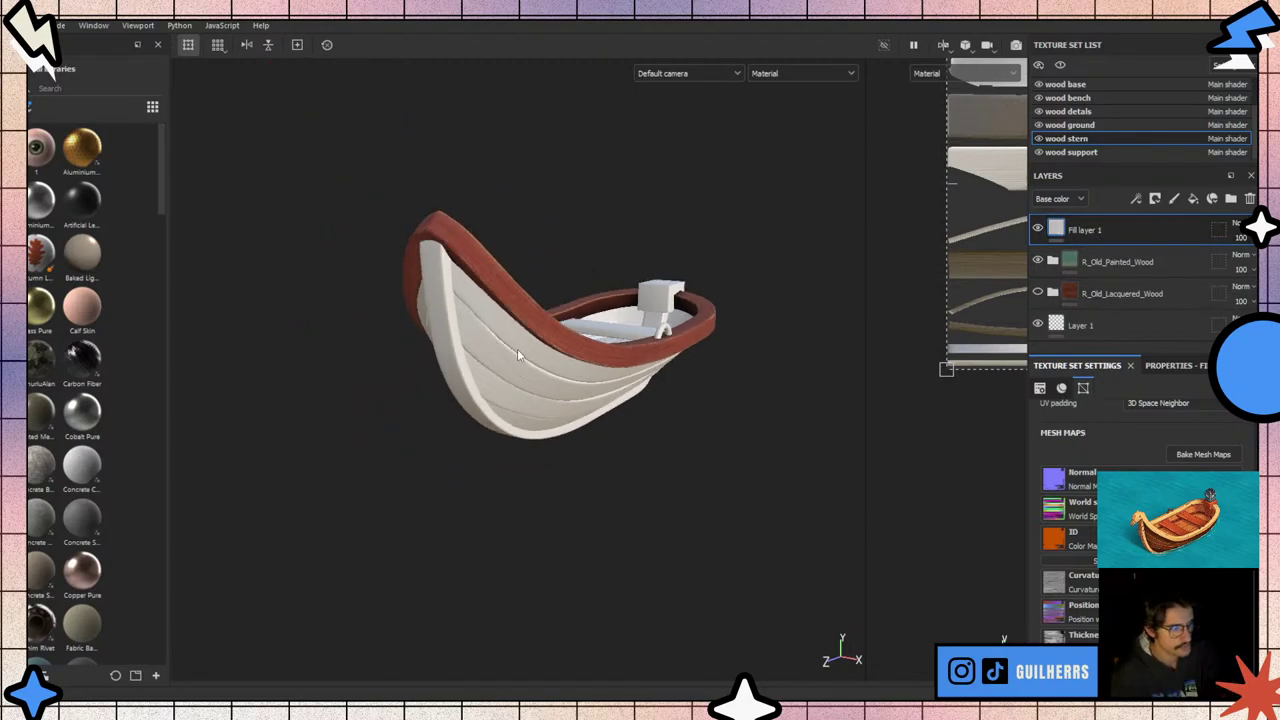
left_click_drag(517, 349, 590, 349, "alt")
scroll(459, 360, "up", 5)
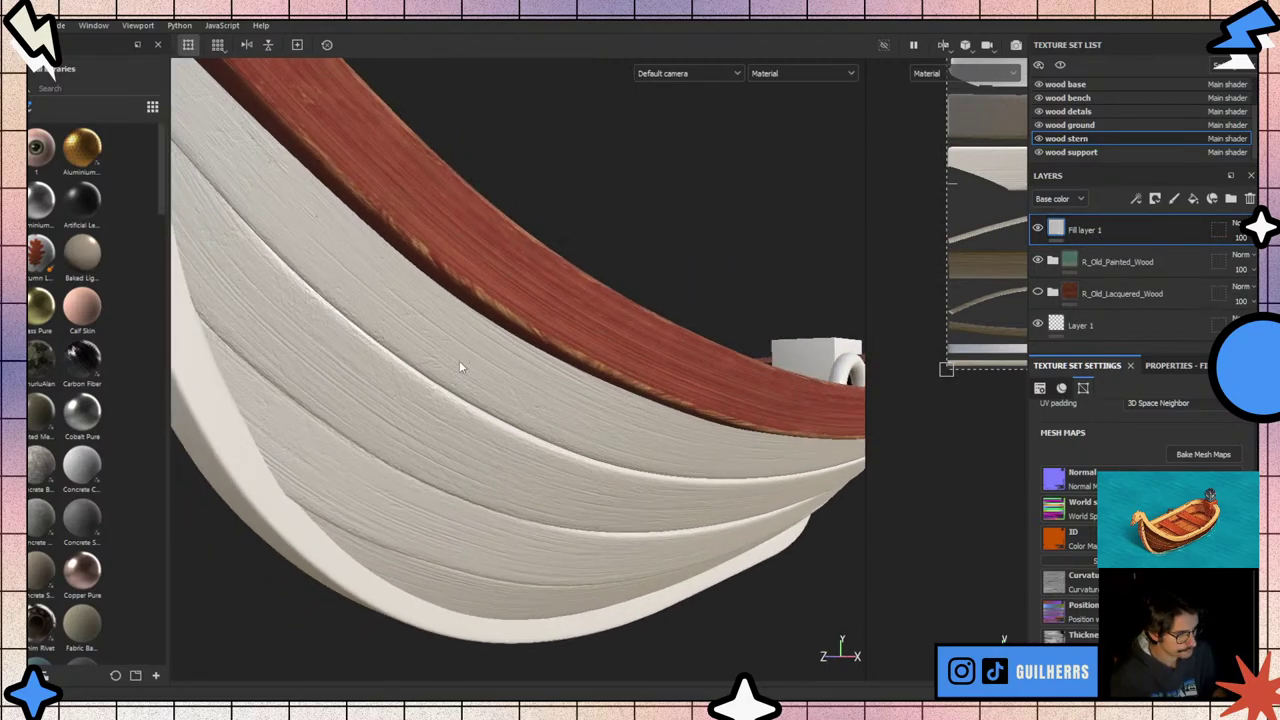
scroll(460, 362, "down", 5)
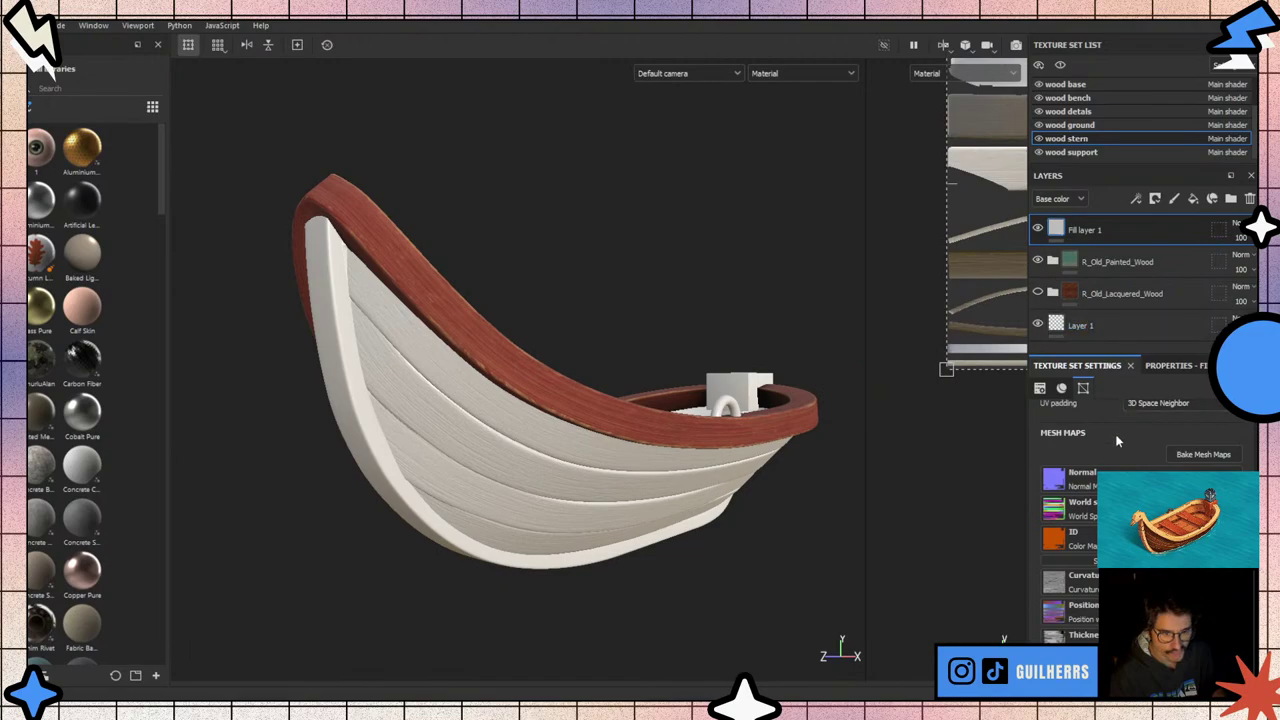
left_click(1180, 365)
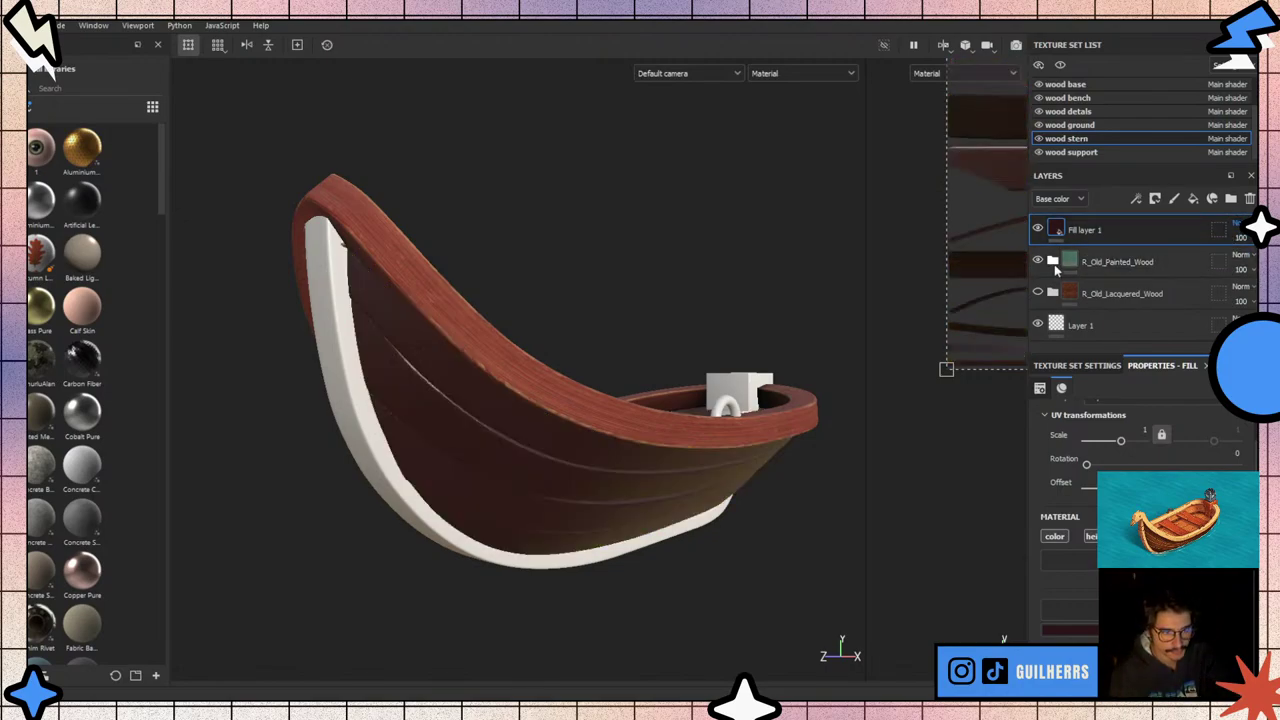
- Move Fill layer 1 into R_Old_Painted_Wood above Roughness and set its opacity to 55
left_click(1053, 261)
mouse_move(1118, 235)
left_mouse_down()
mouse_move(1129, 334)
mouse_move(1114, 250)
mouse_move(1118, 311)
mouse_move(1097, 260)
left_mouse_up()
left_click(1233, 273)
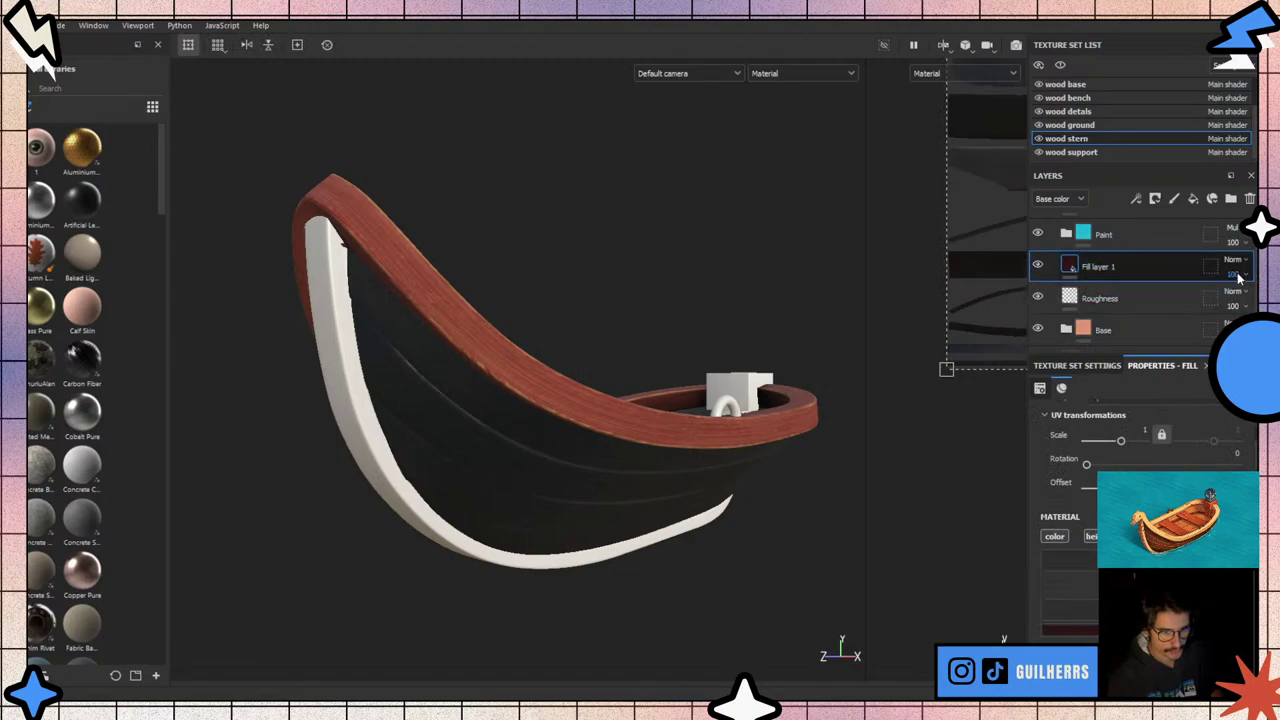
type("55")
key("Return")
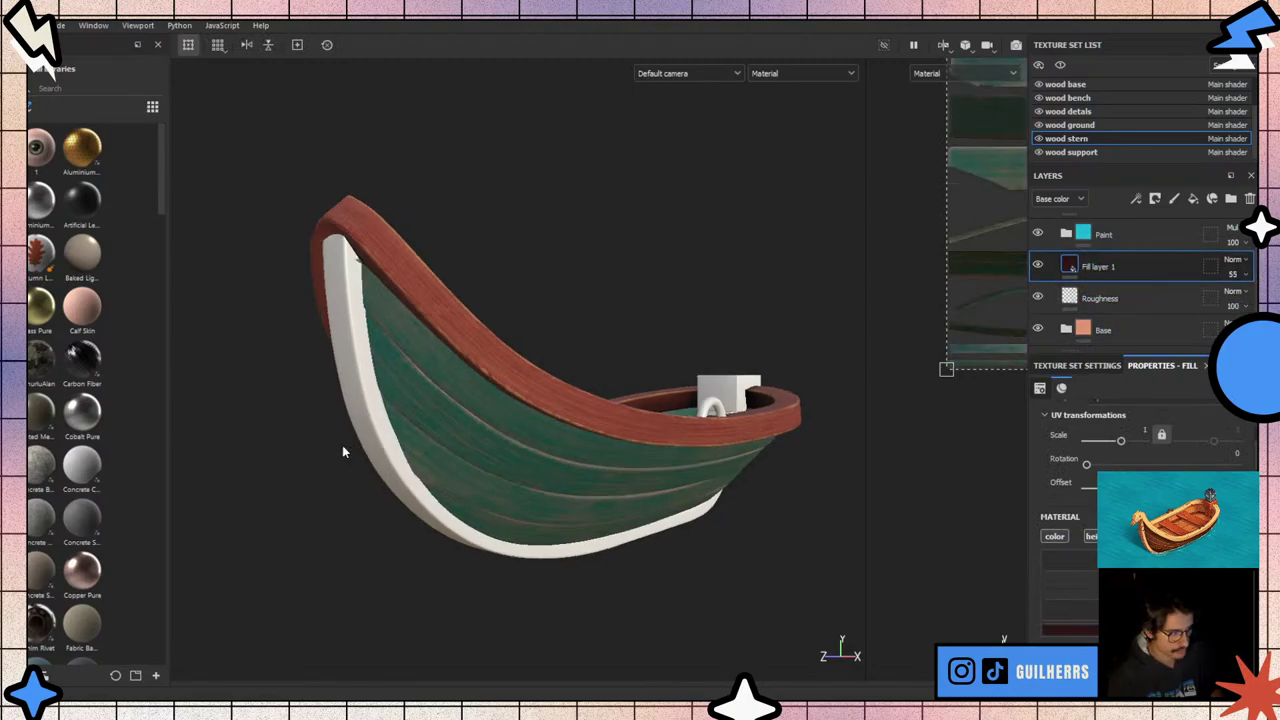
scroll(342, 445, "up", 5)
scroll(329, 437, "down", 4)
scroll(491, 434, "up", 4)
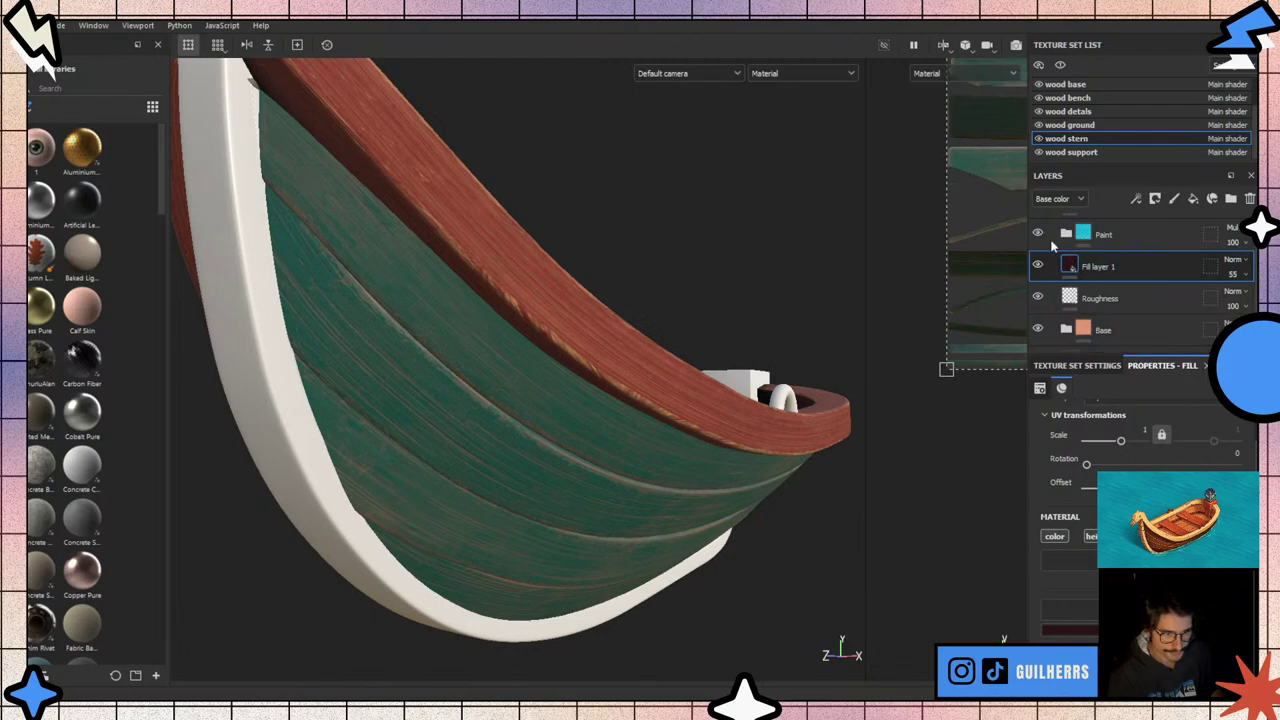
left_click(1037, 264)
left_click(1037, 264)
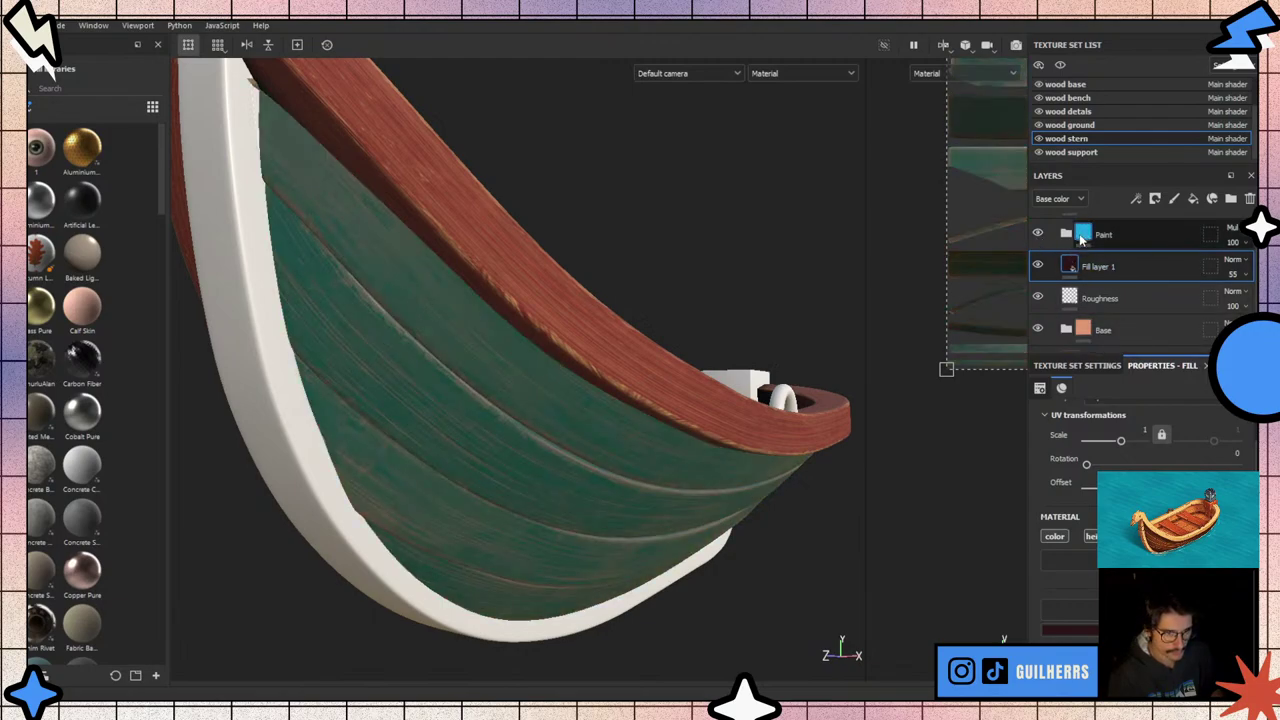
left_click(1080, 236)
left_click(1066, 234)
left_click(1090, 298)
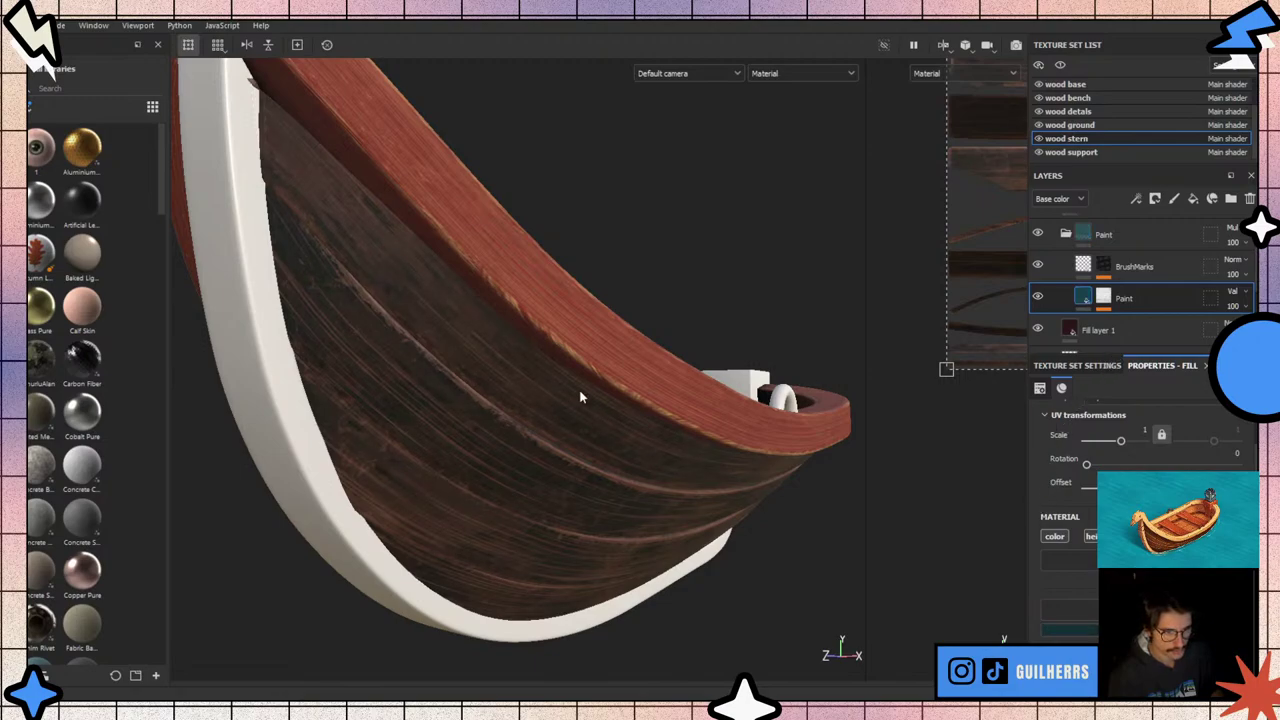
scroll(577, 394, "down", 3)
mouse_move(577, 394)
left_mouse_down("alt")
mouse_move(403, 429)
mouse_move(591, 443)
left_mouse_up("alt")
scroll(591, 443, "up", 3)
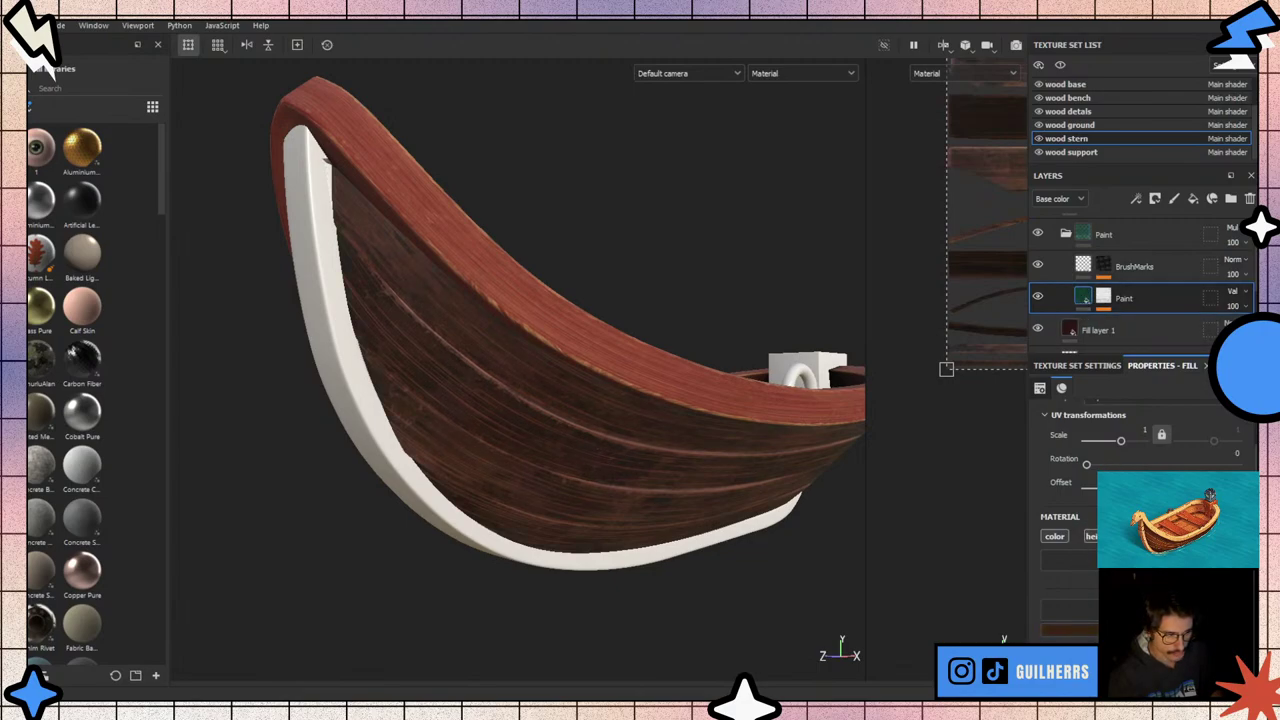
scroll(574, 422, "down", 3)
mouse_move(574, 422)
left_mouse_down("alt")
mouse_move(509, 451)
mouse_move(563, 420)
mouse_move(891, 608)
left_mouse_up("alt")
scroll(518, 440, "up", 4)
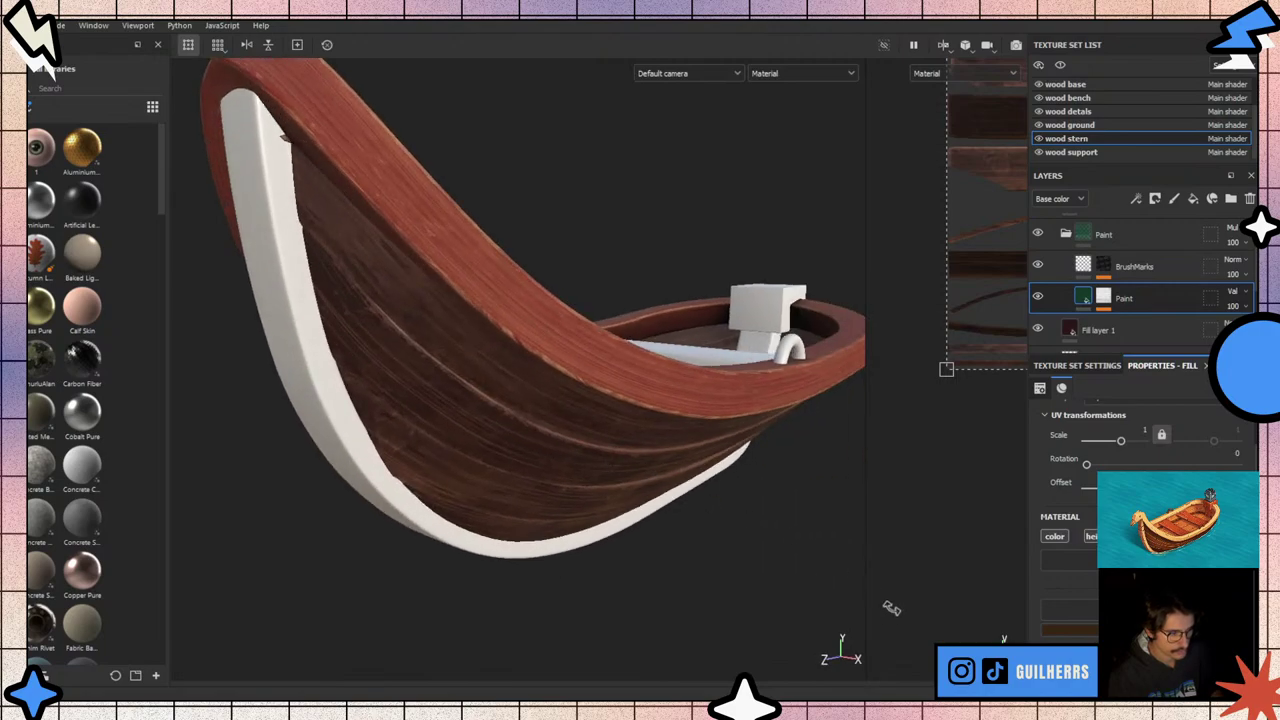
left_click(1040, 331)
left_click(1040, 331)
scroll(1057, 300, "up", 1)
scroll(1057, 296, "down", 1)
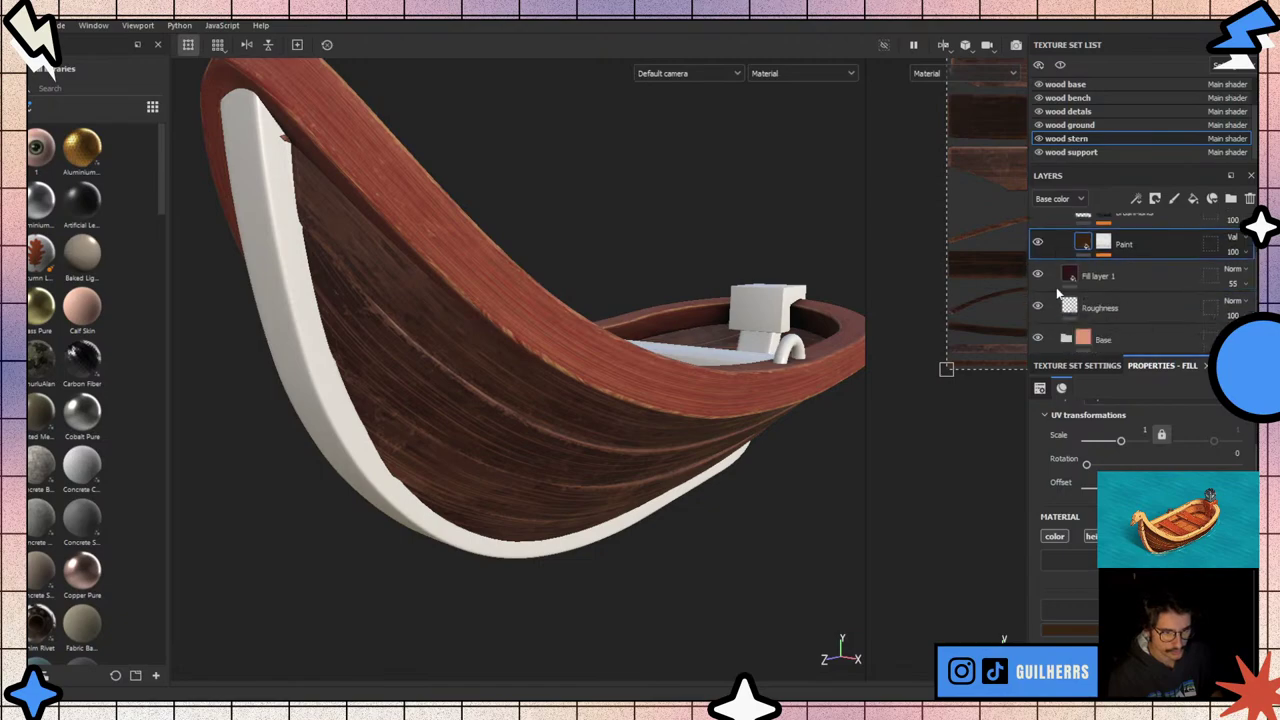
left_click(1040, 340)
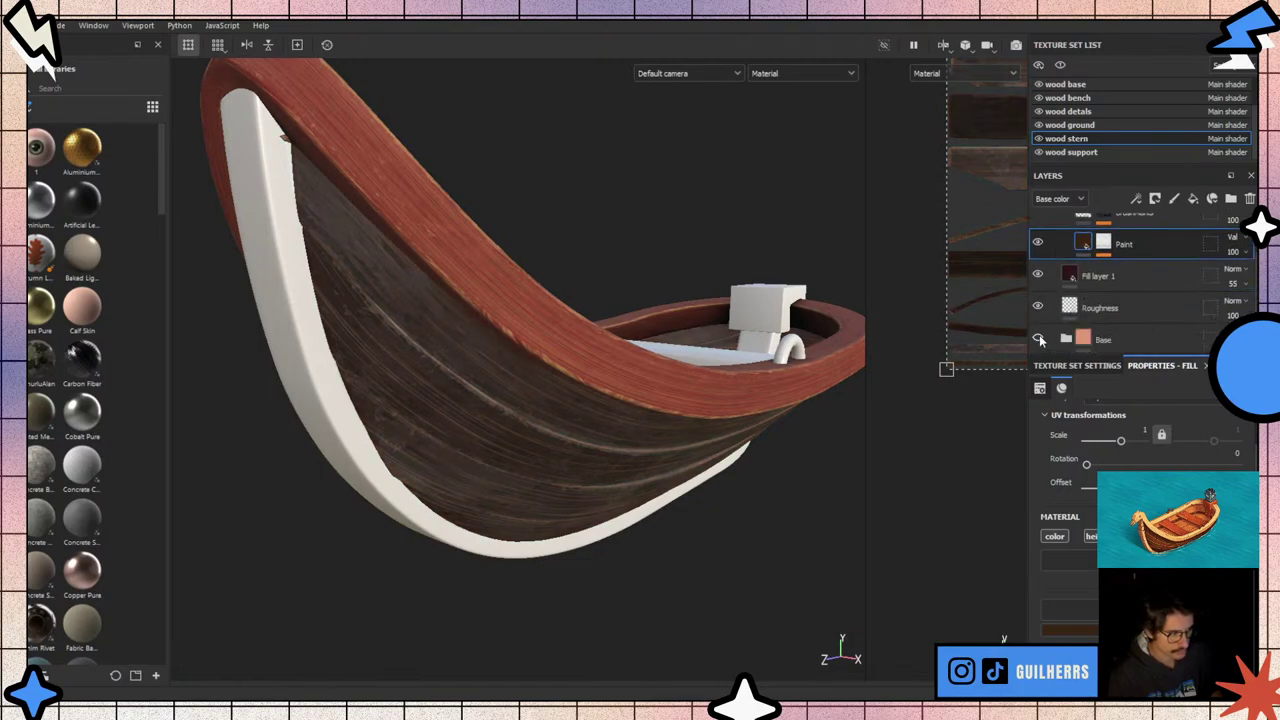
scroll(540, 362, "down", 3)
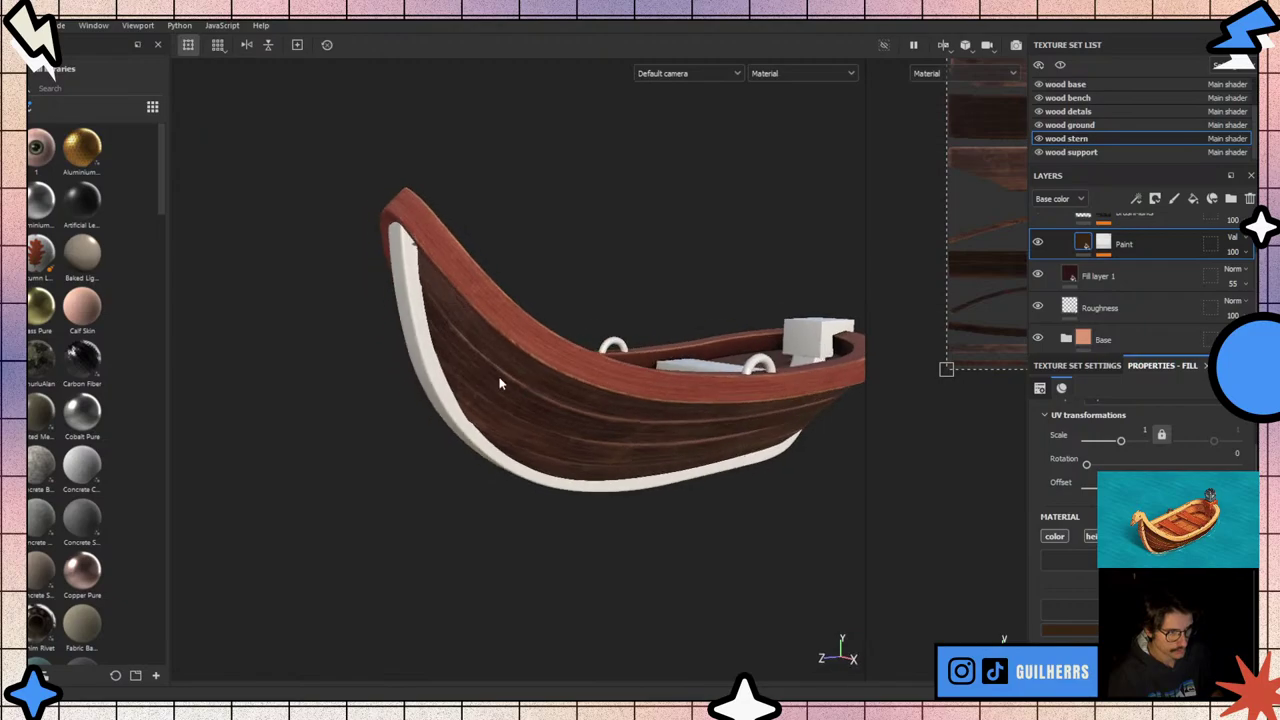
scroll(500, 374, "up", 2)
scroll(500, 380, "down", 2)
mouse_move(506, 396)
left_mouse_down("alt")
mouse_move(552, 514)
mouse_move(443, 486)
mouse_move(432, 520)
mouse_move(437, 437)
left_mouse_up("alt")
scroll(437, 437, "up", 3)
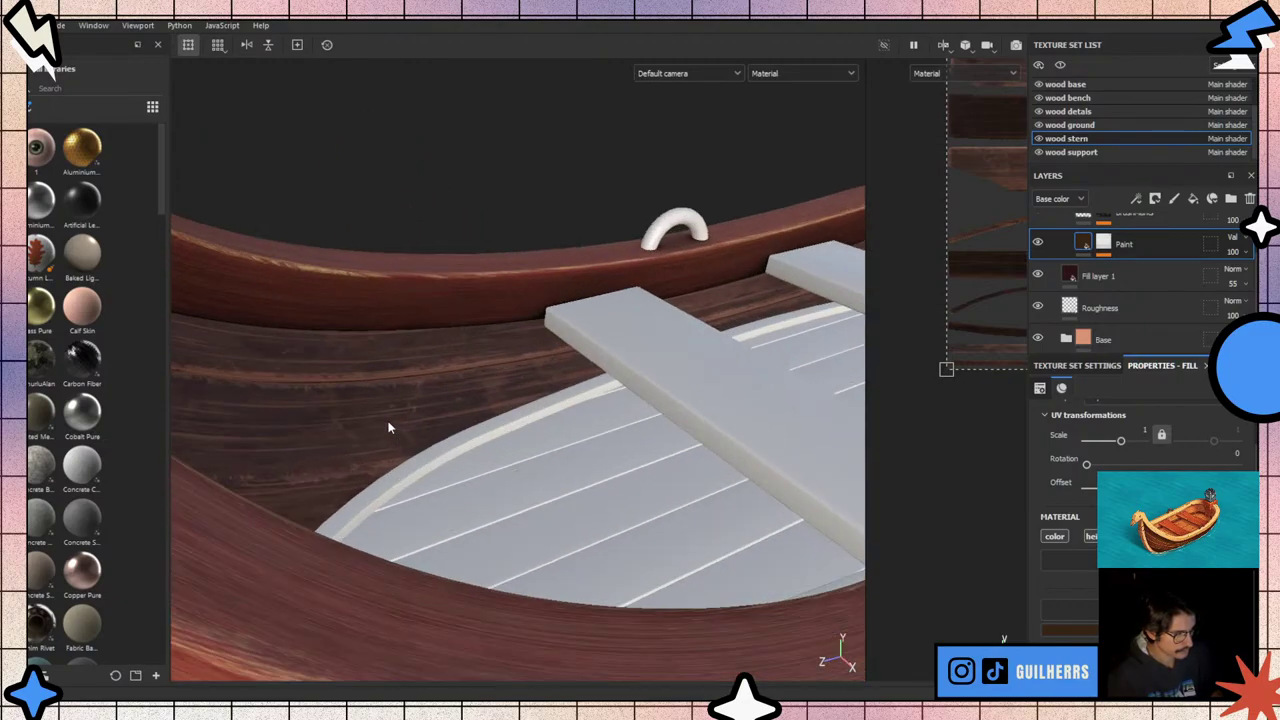
scroll(389, 428, "up", 2)
scroll(351, 419, "up", 2)
scroll(351, 419, "down", 2)
scroll(351, 419, "down", 3)
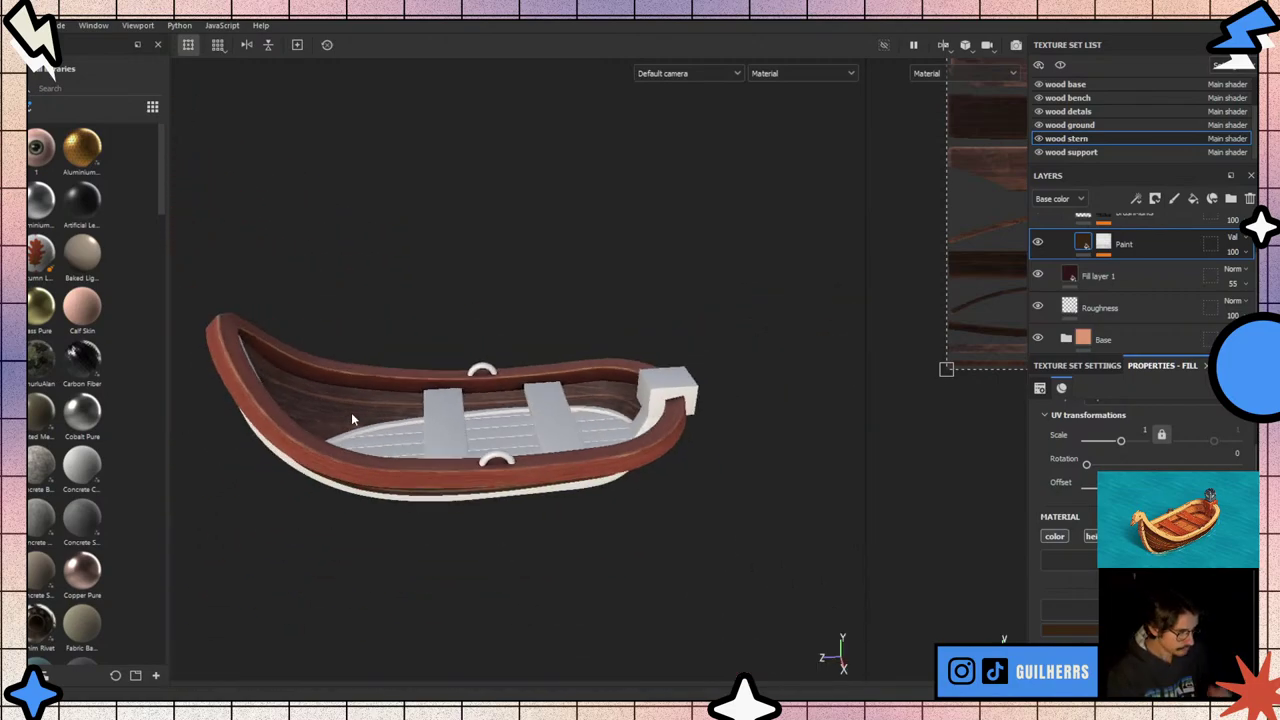
- Toggle the wood ground floor off and on while viewing the hull and floor close up
left_click_drag(351, 419, 504, 438, "alt")
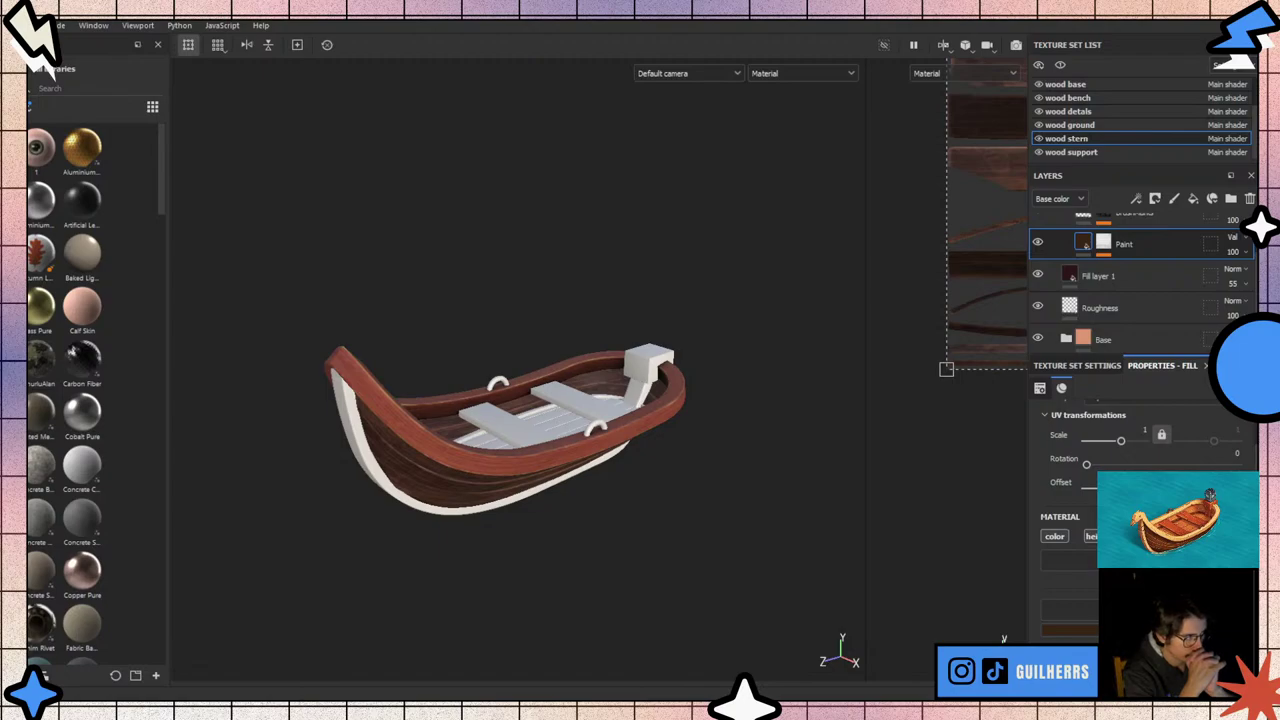
left_click(297, 206)
mouse_move(297, 206)
left_mouse_down("alt")
mouse_move(562, 476)
mouse_move(700, 420)
left_mouse_up("alt")
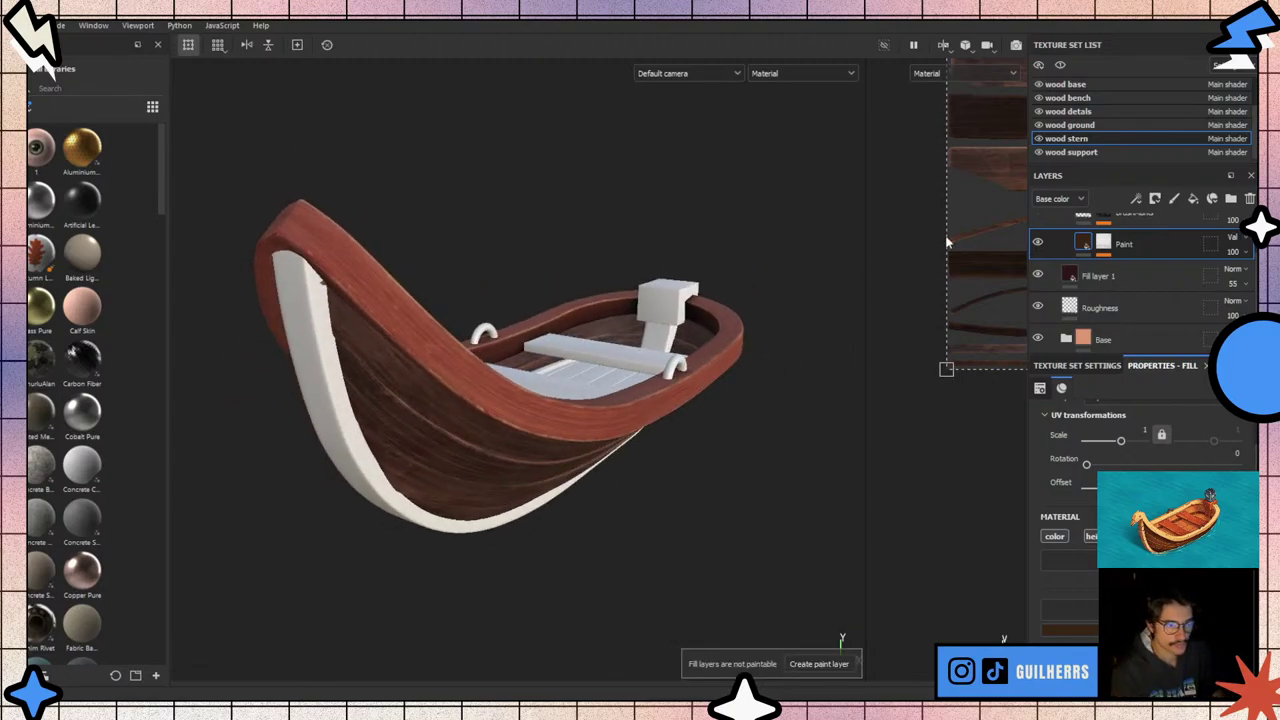
left_click(1038, 125)
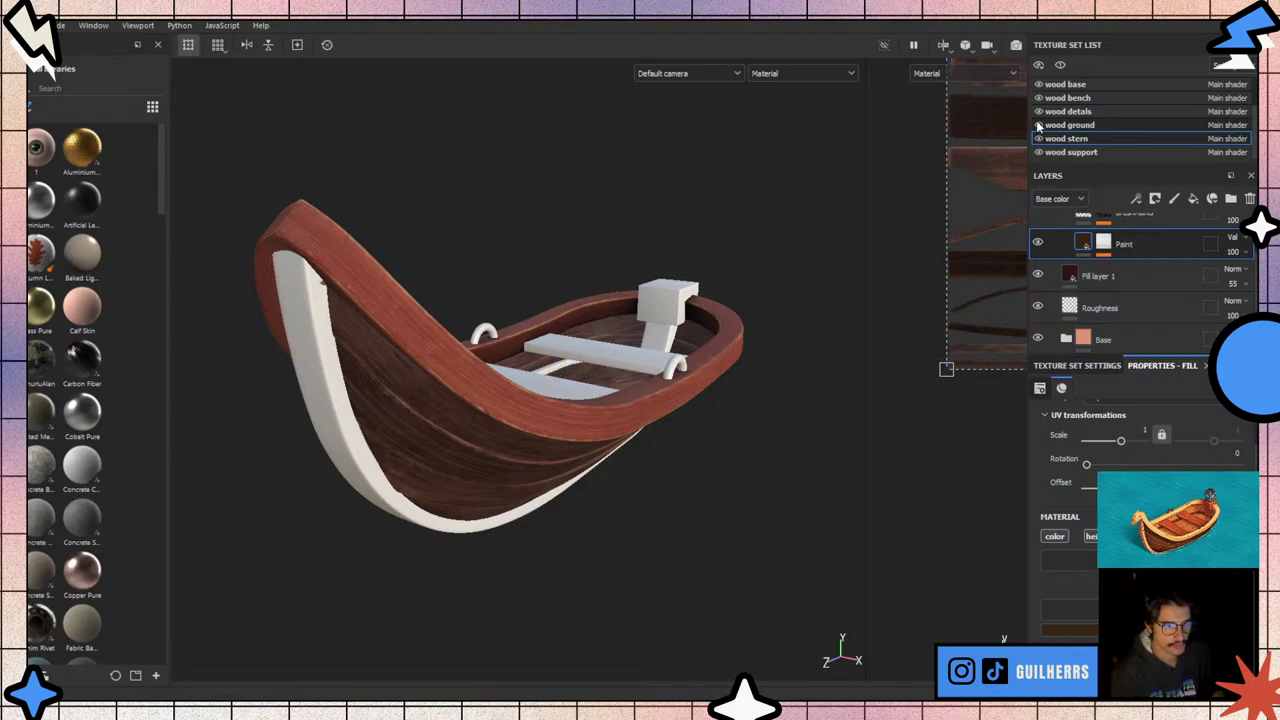
left_click(1038, 125)
scroll(583, 366, "up", 3)
left_click_drag(583, 366, 434, 452, "alt")
scroll(266, 394, "up", 4)
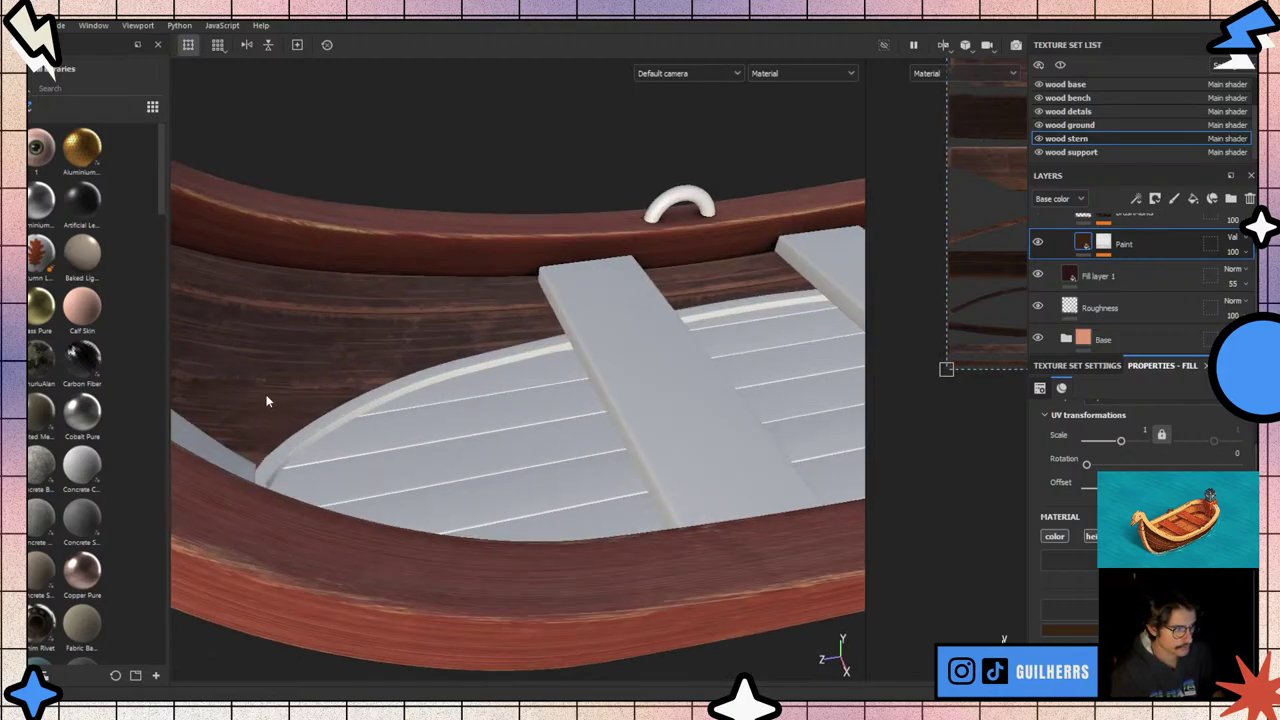
scroll(291, 374, "down", 5)
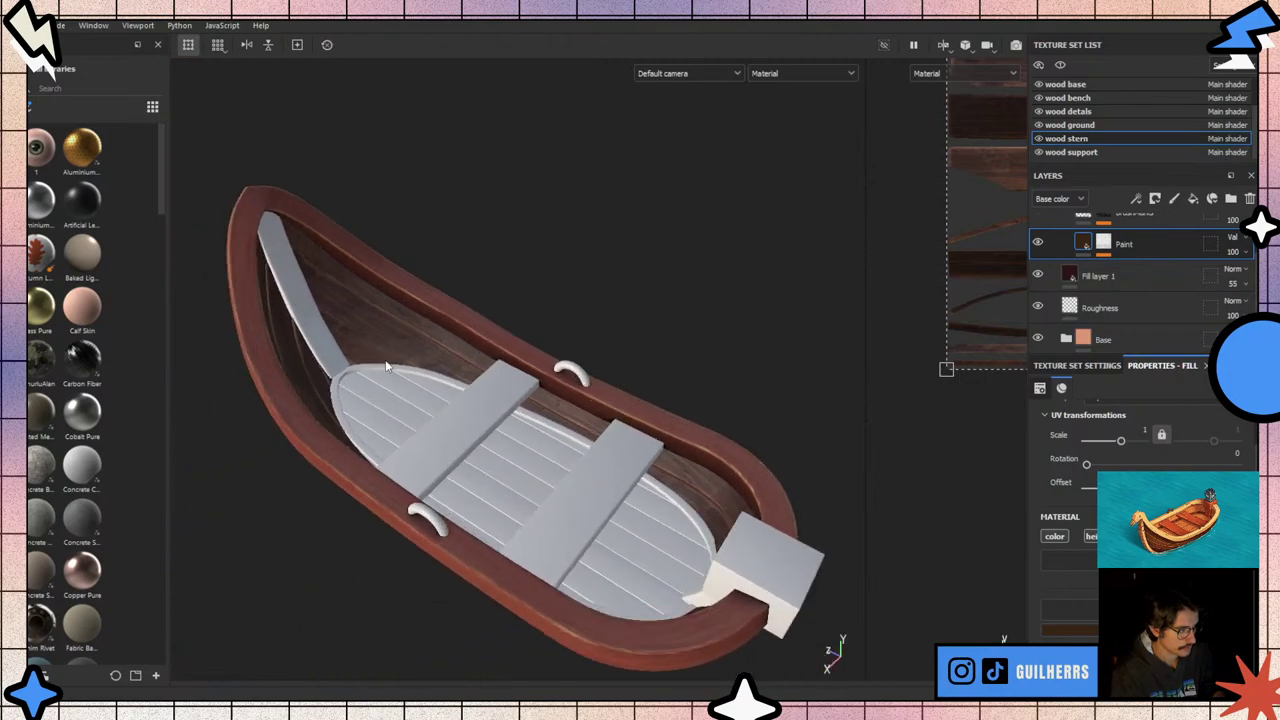
scroll(202, 364, "up", 4)
mouse_move(300, 374)
left_mouse_down("alt")
mouse_move(202, 364)
mouse_move(530, 398)
left_mouse_up("alt")
scroll(202, 364, "down", 4)
scroll(491, 403, "up", 2)
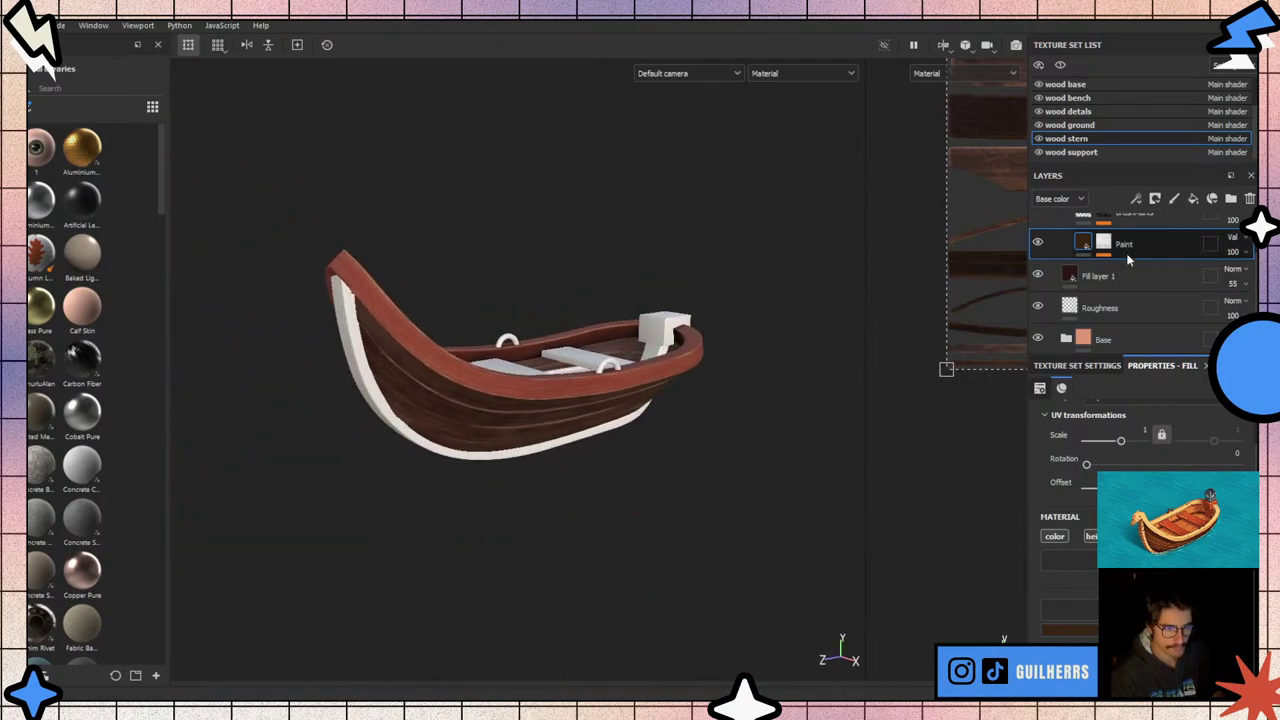
- Compare the hull with Fill layer 1 on and off, then lower its opacity from 55 to 33
left_click(1039, 276)
left_click(1039, 276)
left_click(1039, 276)
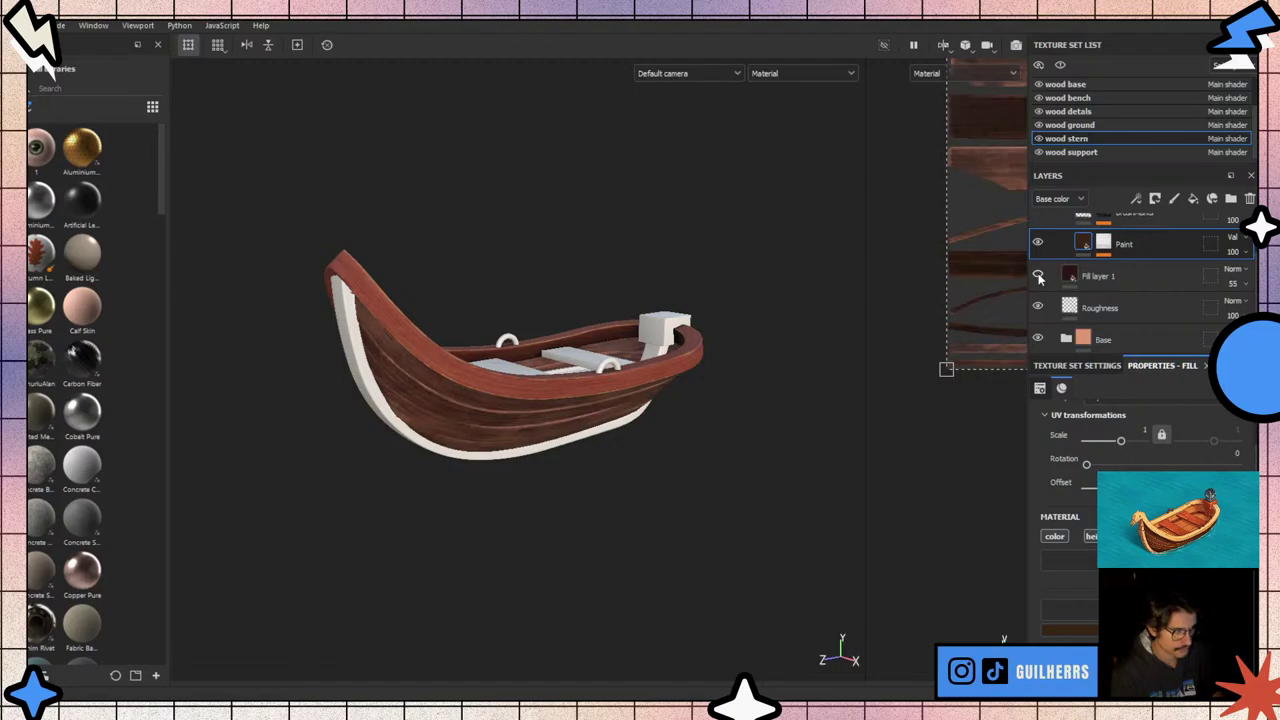
mouse_move(430, 430)
left_mouse_down("alt")
mouse_move(680, 409)
mouse_move(860, 371)
left_mouse_up("alt")
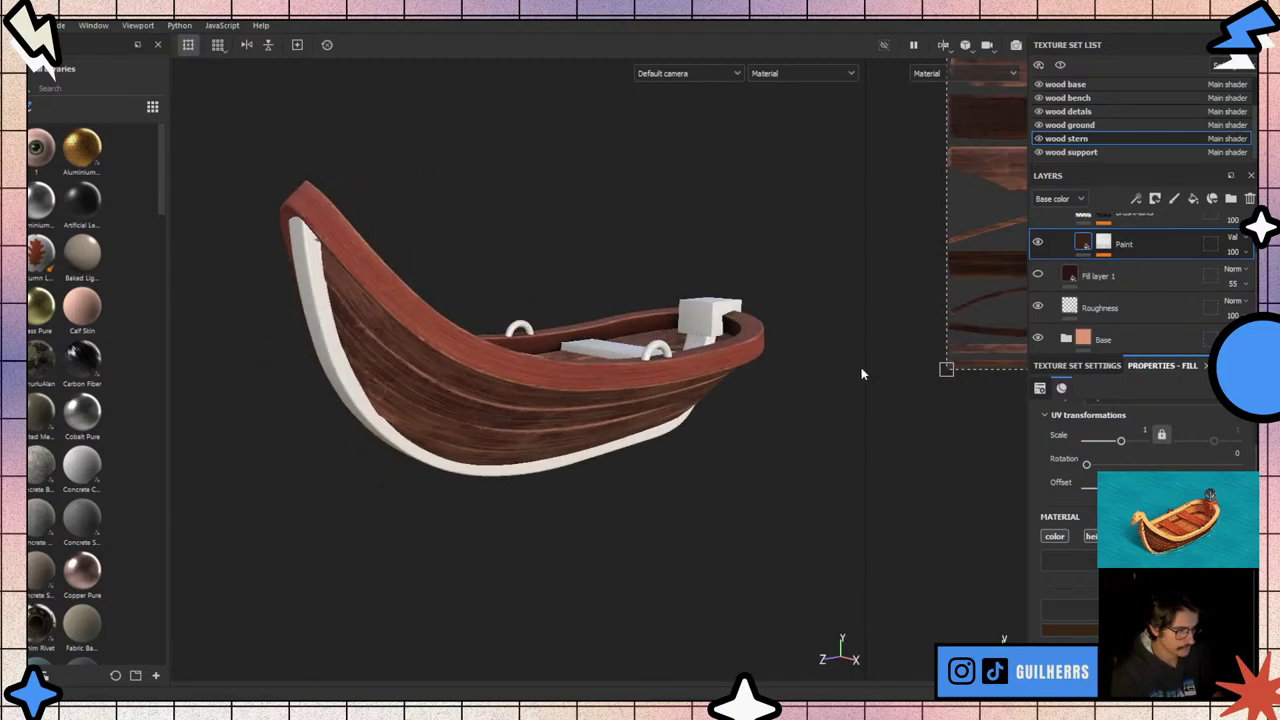
left_click(1037, 282)
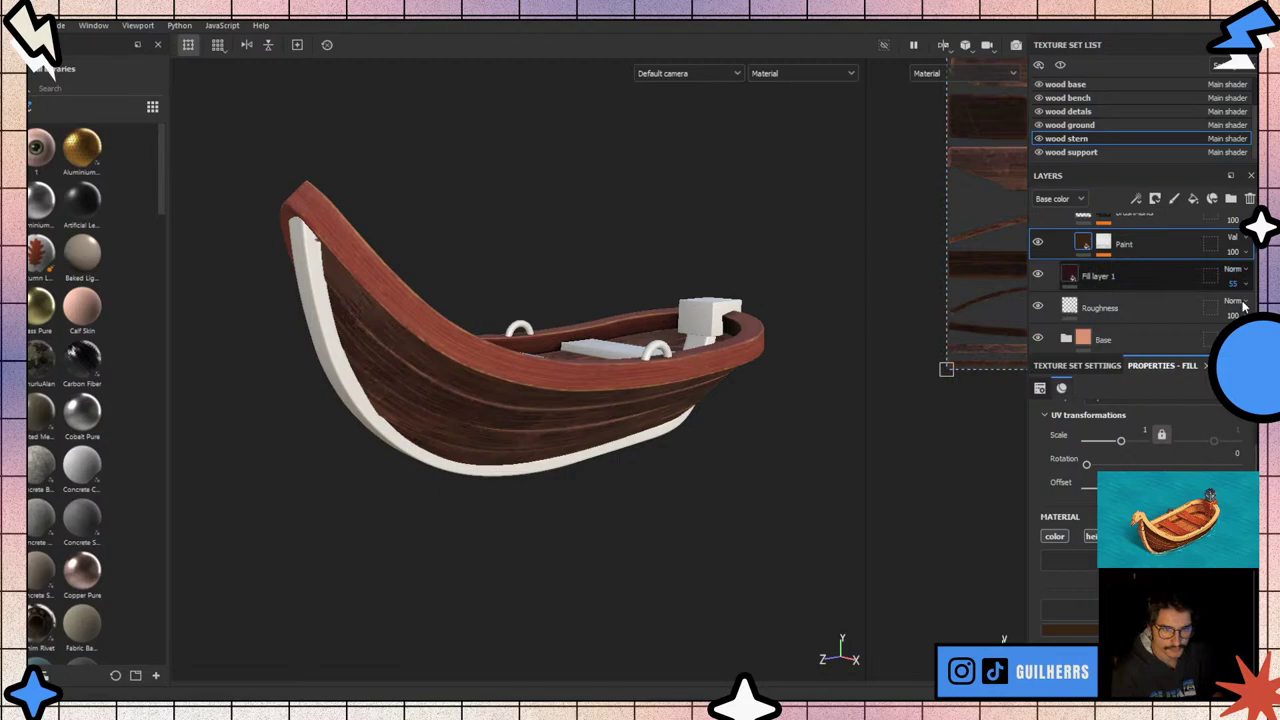
left_click_drag(1244, 305, 1241, 316)
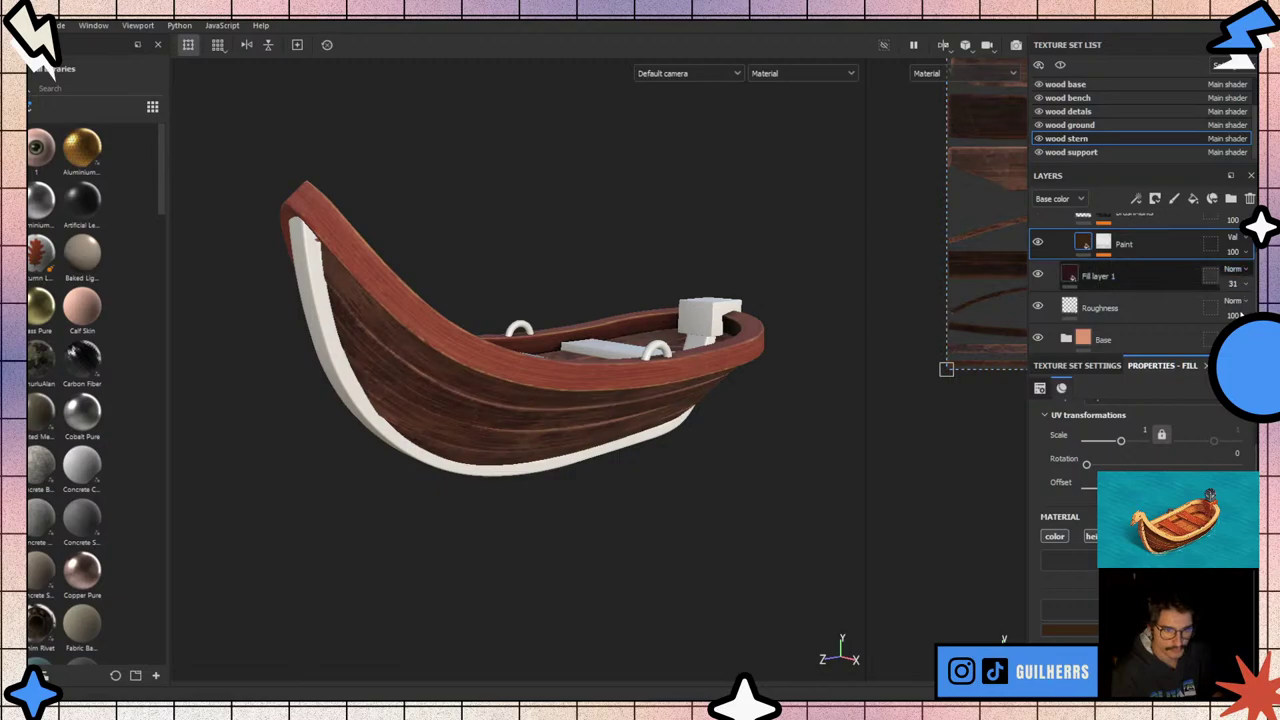
- Select and expand the Base folder to reveal the Wood_A fill
left_click(1090, 342)
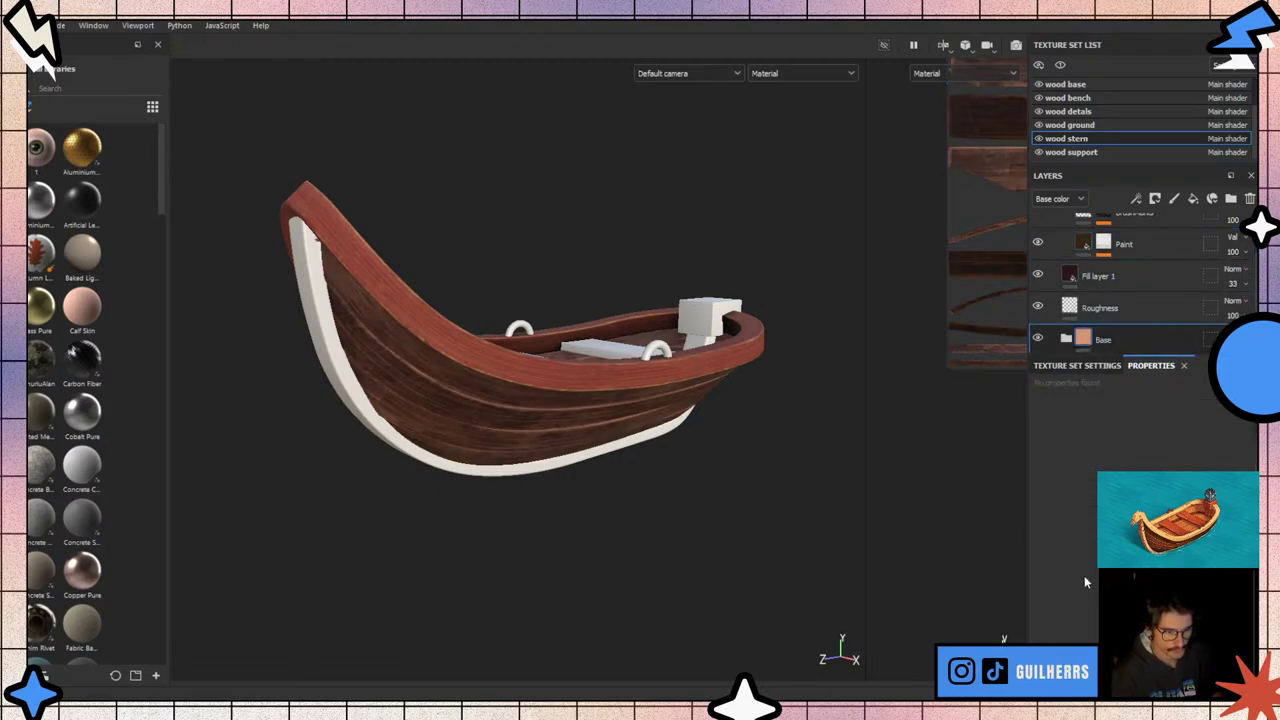
left_click(1065, 340)
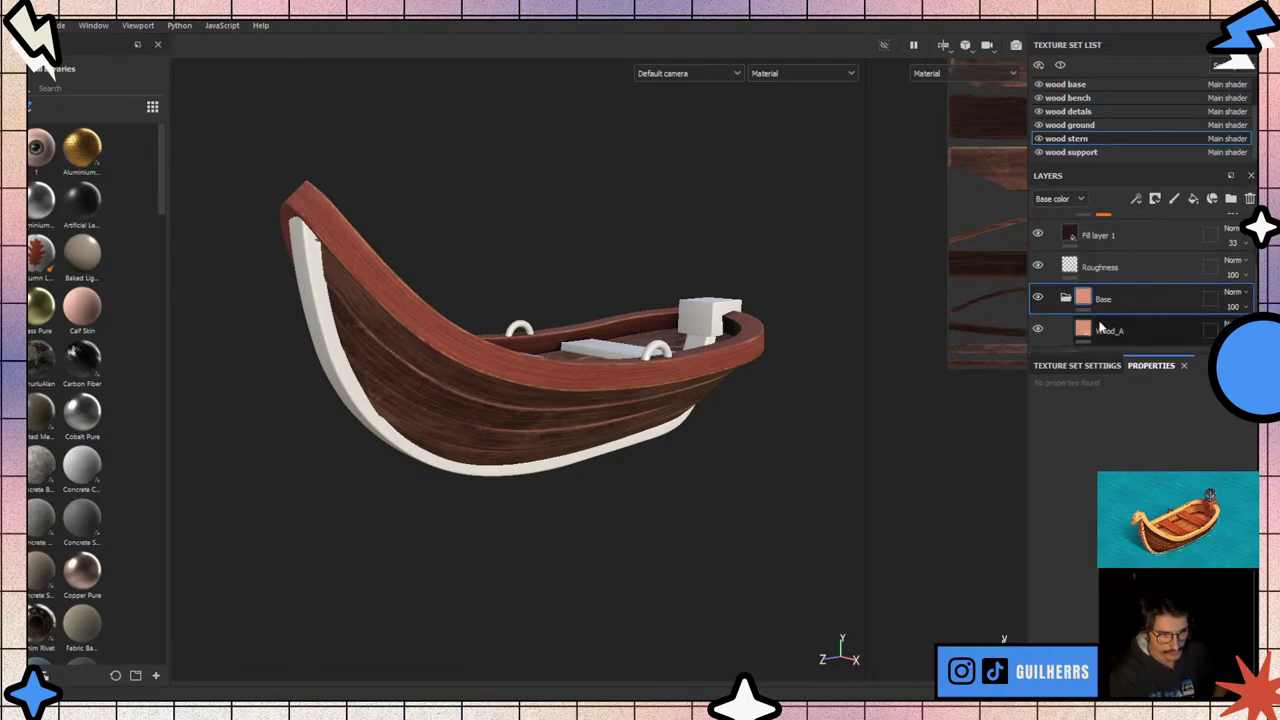
scroll(1085, 291, "down", 2)
- Select the Wood_A fill layer and inspect the hull and seats from several angles
left_click(1110, 290)
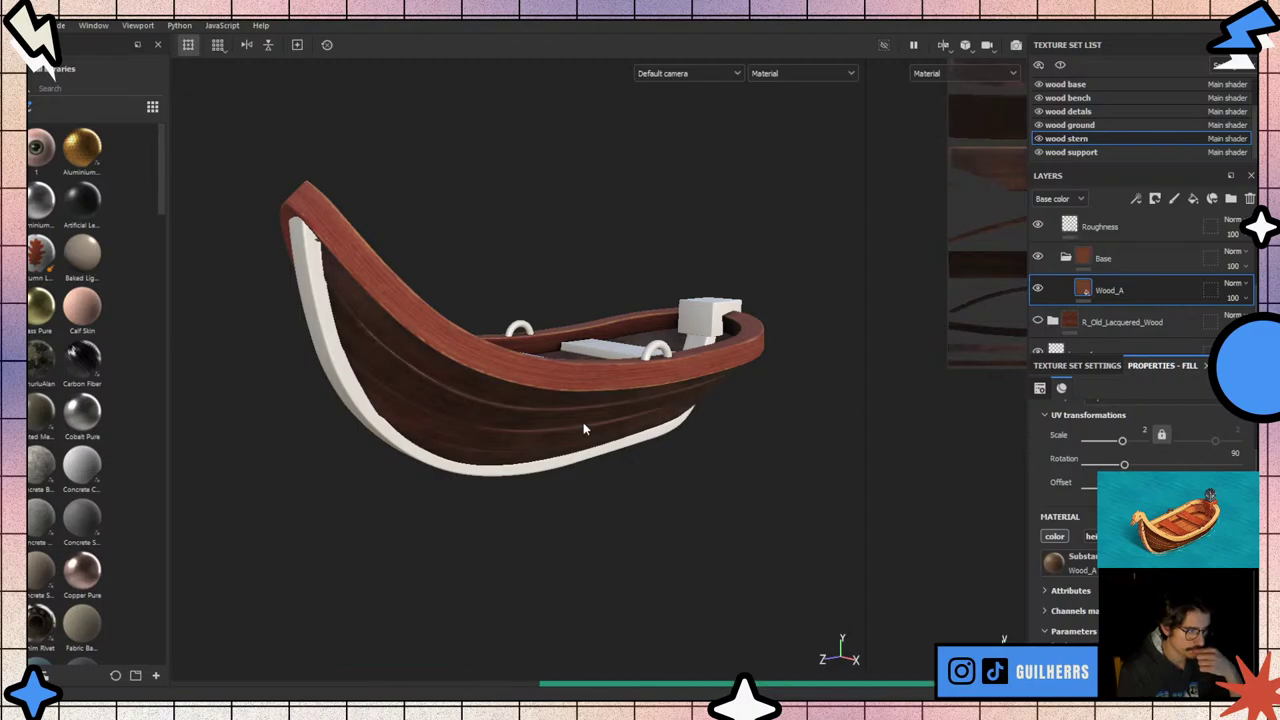
mouse_move(583, 422)
left_mouse_down("alt")
mouse_move(400, 406)
mouse_move(623, 417)
mouse_move(420, 463)
mouse_move(391, 498)
left_mouse_up("alt")
scroll(400, 406, "up", 2)
scroll(400, 406, "up", 3)
scroll(400, 406, "down", 5)
scroll(400, 406, "down", 2)
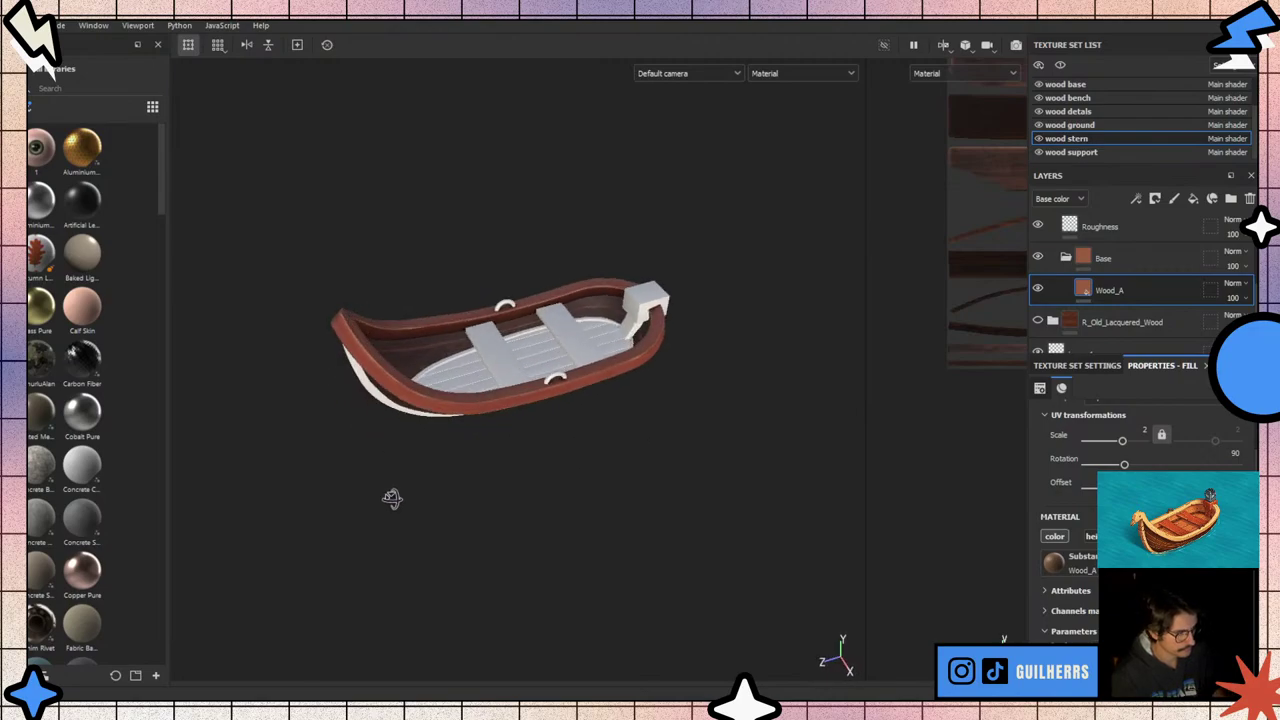
left_click_drag(570, 462, 401, 347, "alt")
scroll(401, 347, "up", 5)
left_click_drag(277, 371, 671, 359, "alt")
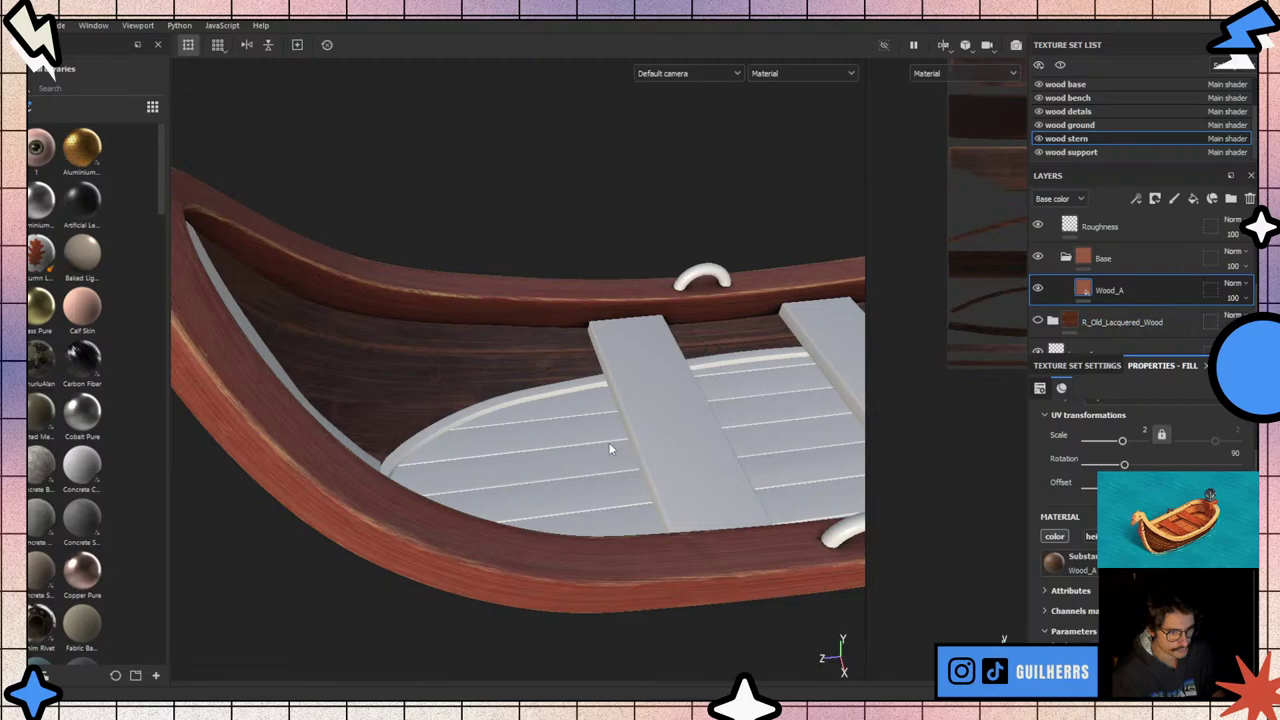
scroll(580, 430, "down", 2)
scroll(545, 415, "down", 2)
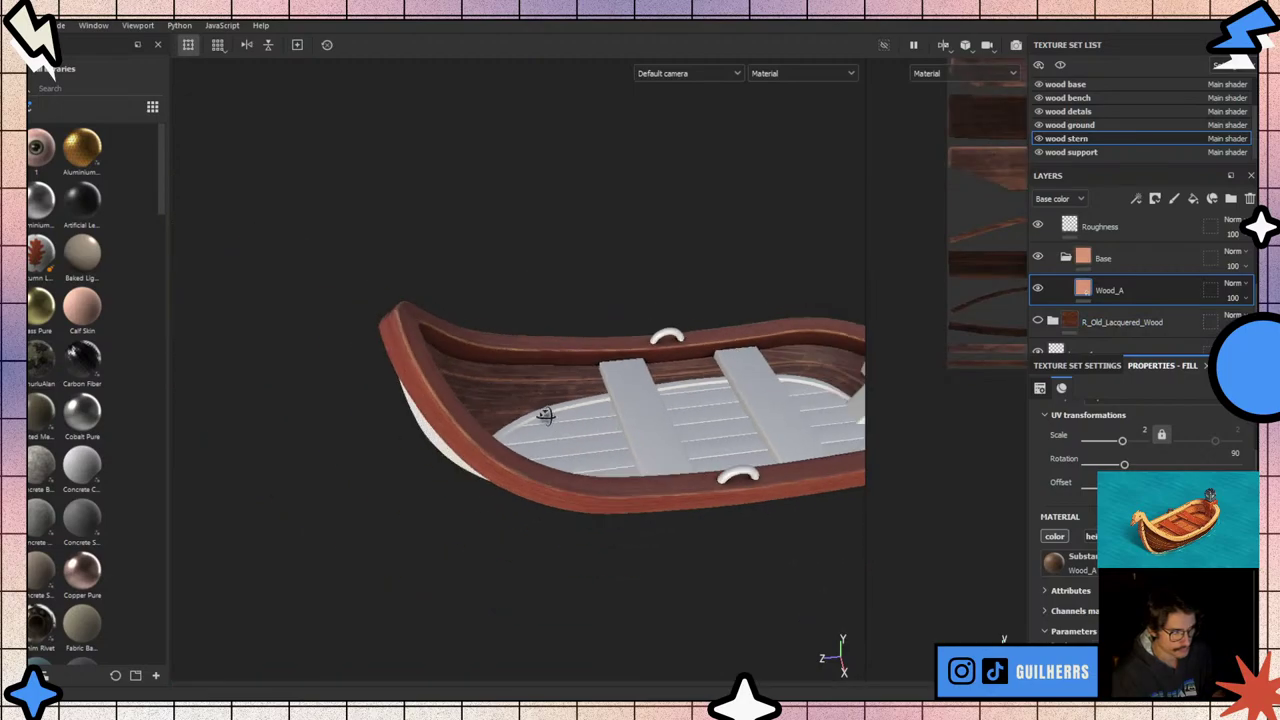
left_click_drag(545, 415, 600, 340, "alt")
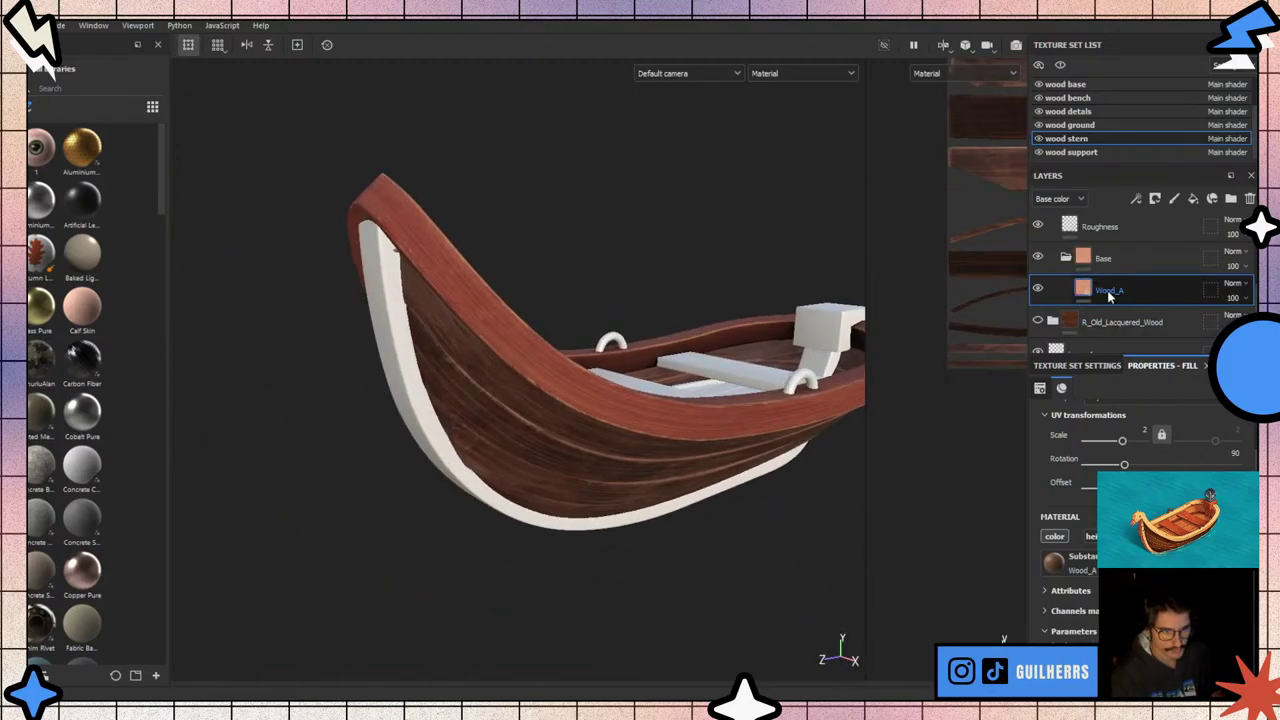
- Duplicate Wood_A with Ctrl+D, hide the upper copy, and select the lower copy
key("ctrl+d")
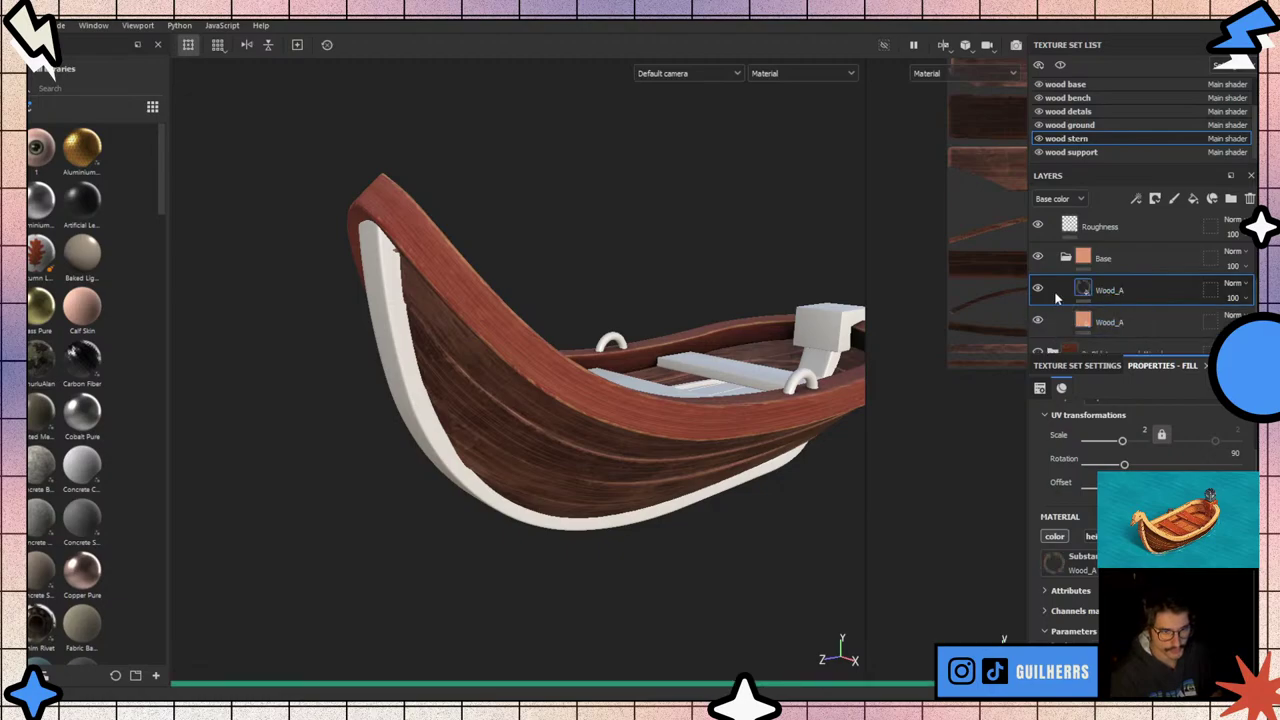
left_click(1037, 288)
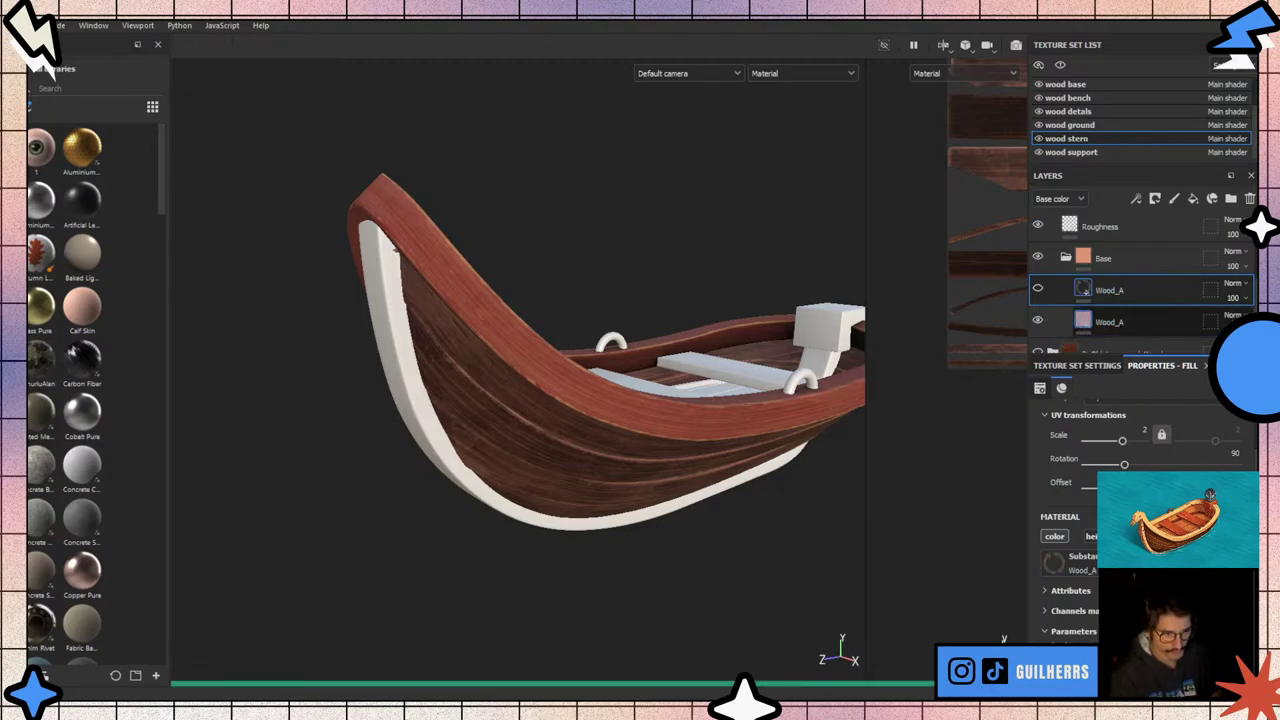
left_click(1084, 322)
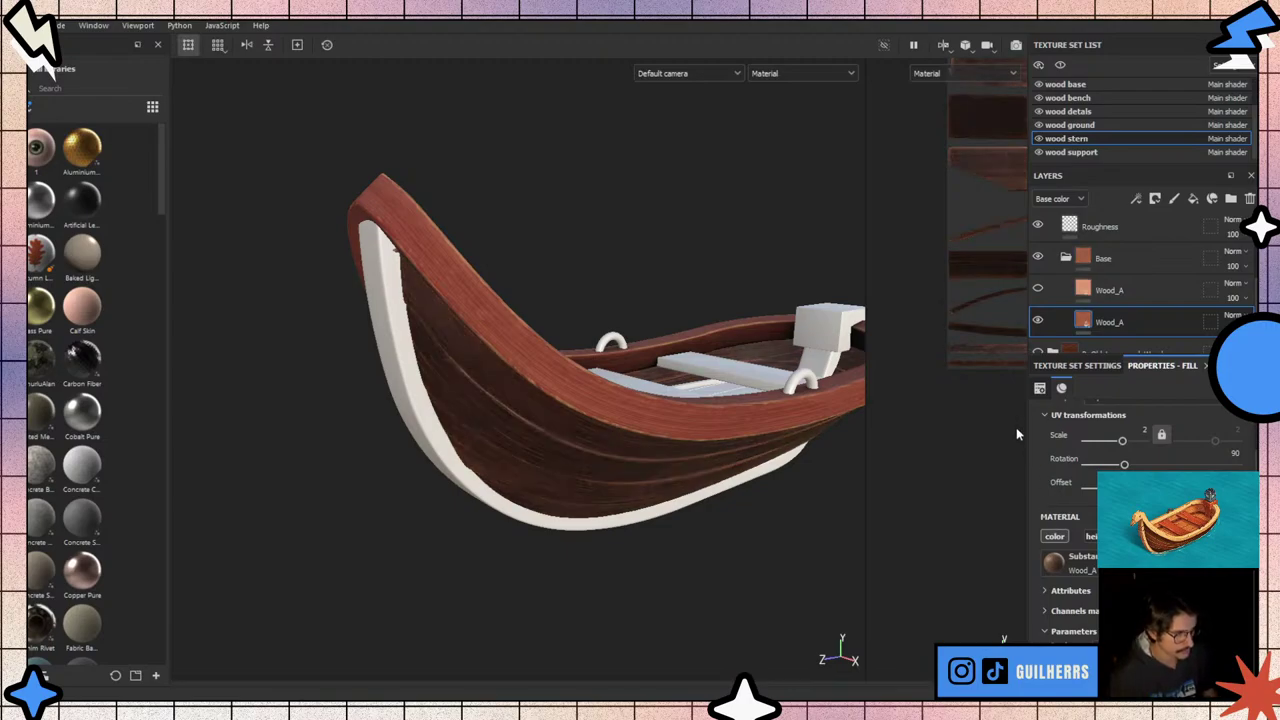
mouse_move(520, 400)
left_mouse_down("alt")
mouse_move(582, 401)
mouse_move(338, 430)
left_mouse_up("alt")
scroll(582, 401, "down", 3)
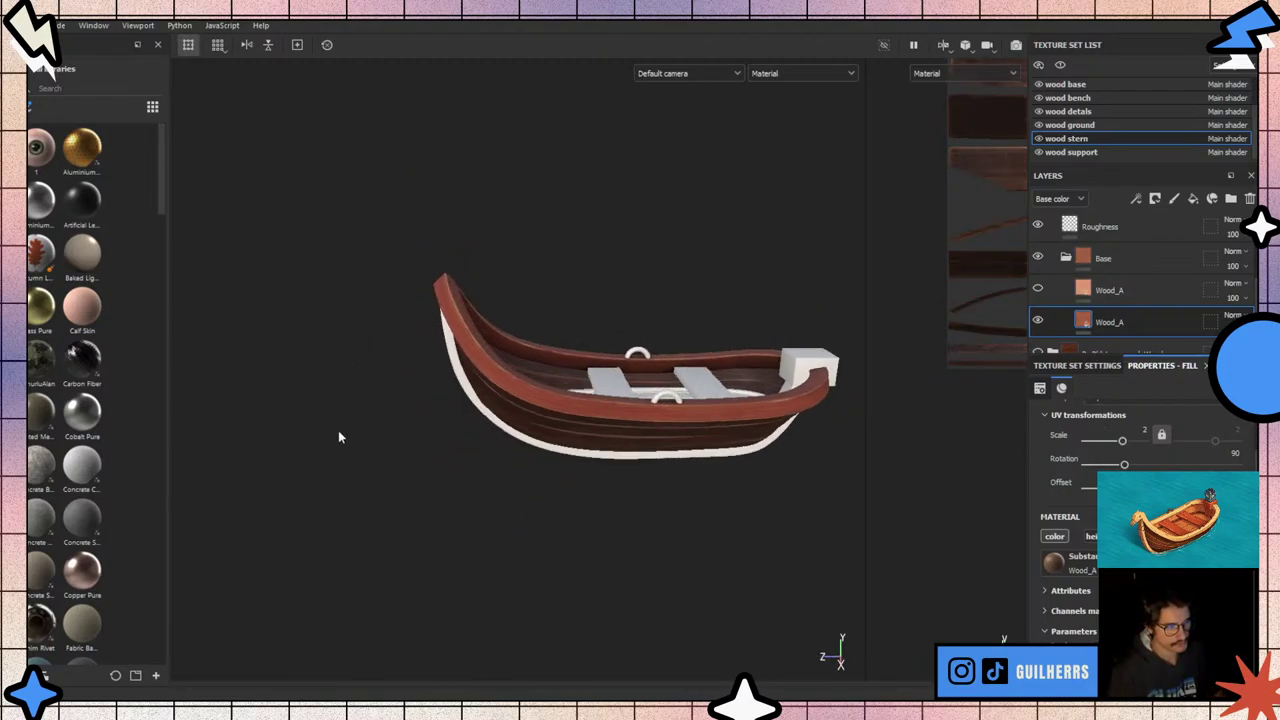
scroll(505, 392, "up", 3)
mouse_move(505, 392)
left_mouse_down("alt")
mouse_move(564, 381)
mouse_move(449, 432)
mouse_move(614, 468)
left_mouse_up("alt")
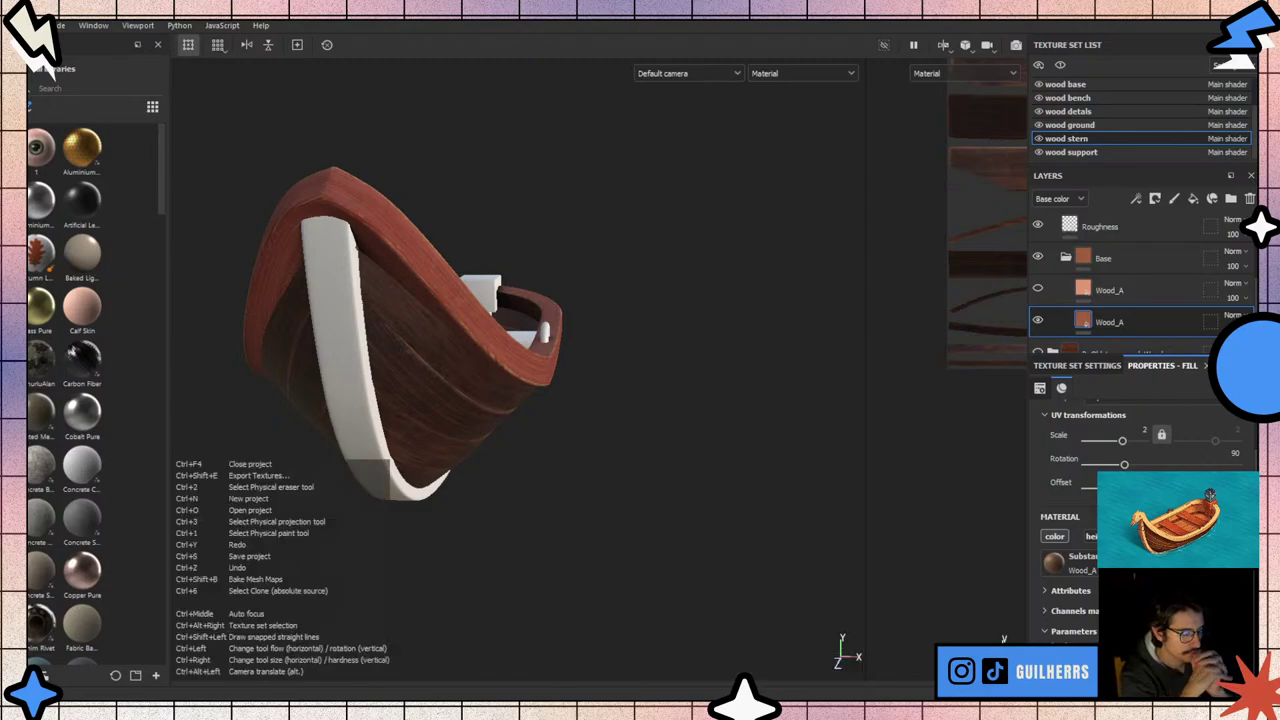
left_click_drag(615, 470, 1013, 150, "alt")
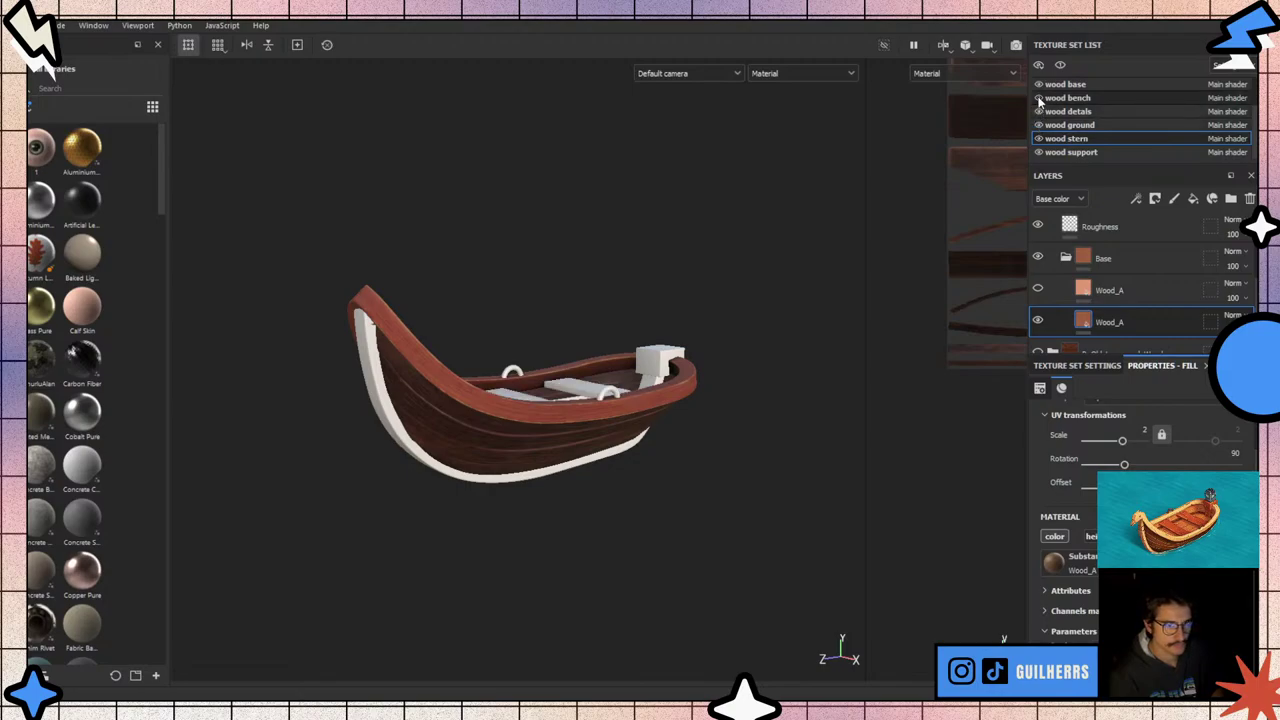
- Switch to the wood base texture set and cycle the viewport to its ambient occlusion map
scroll(1039, 101, "up", 3)
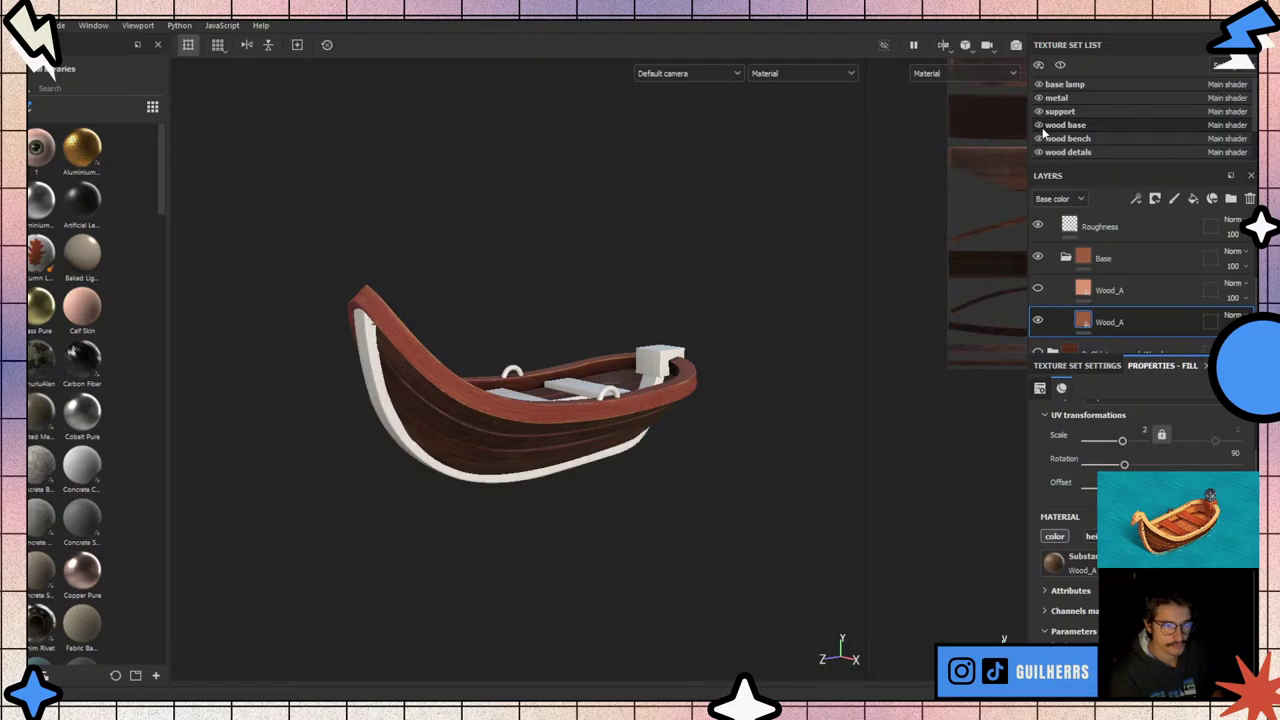
left_click(1066, 125)
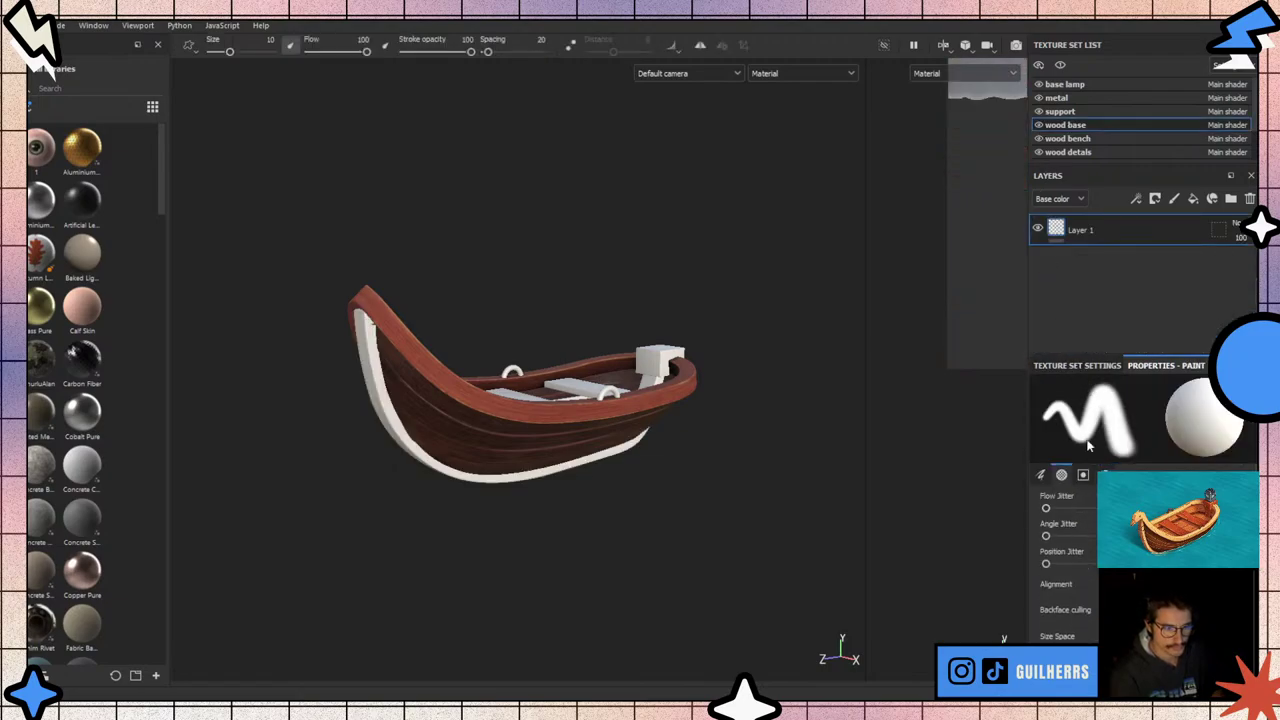
left_click(1080, 368)
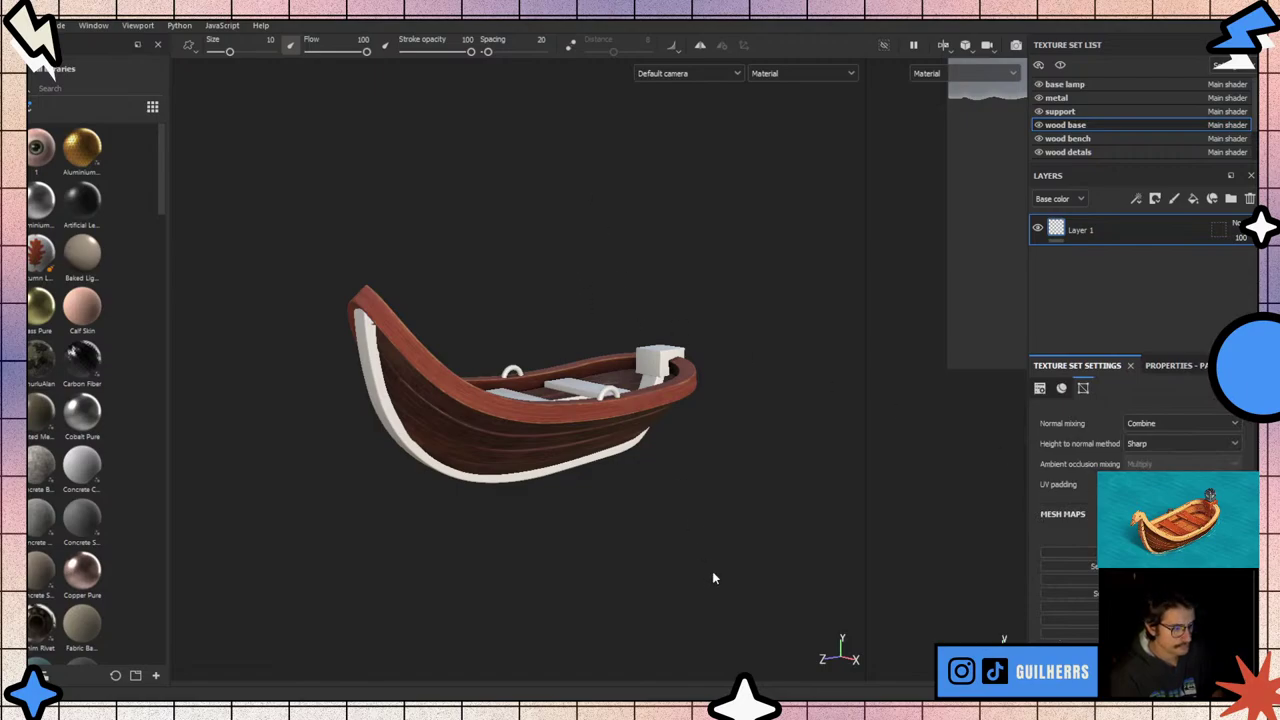
key("b")
key("b")
key("b")
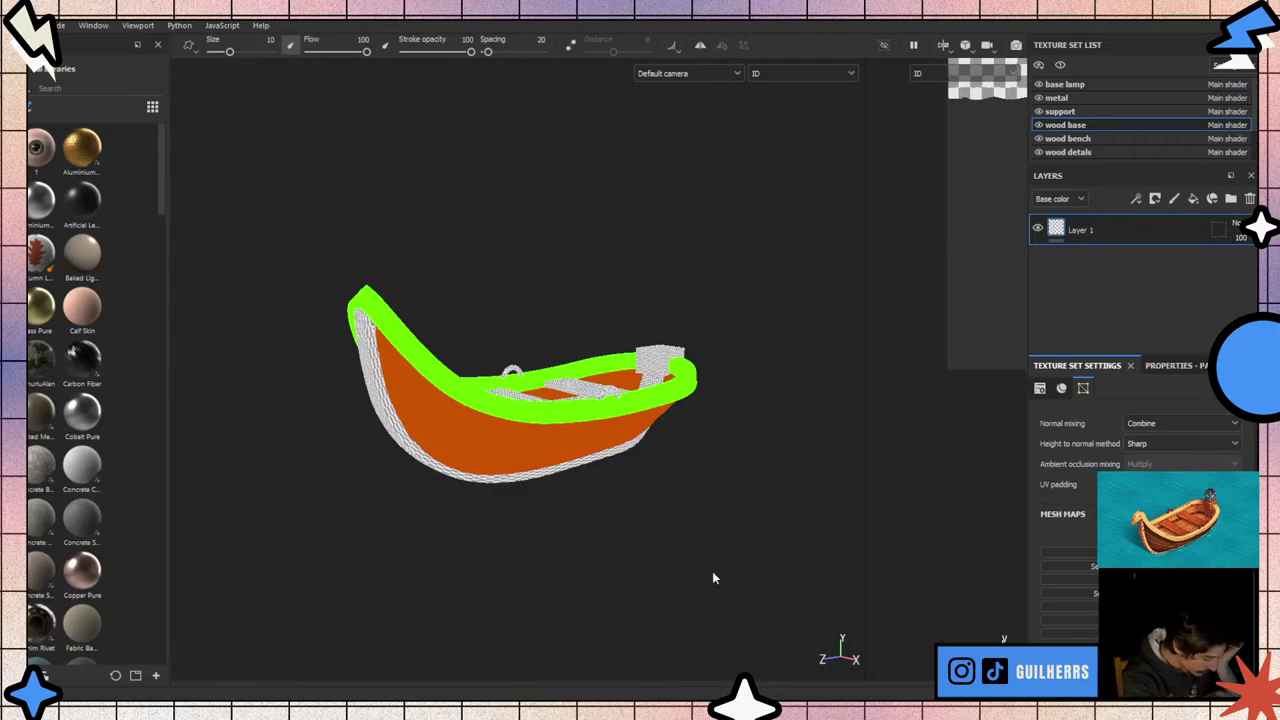
key("b")
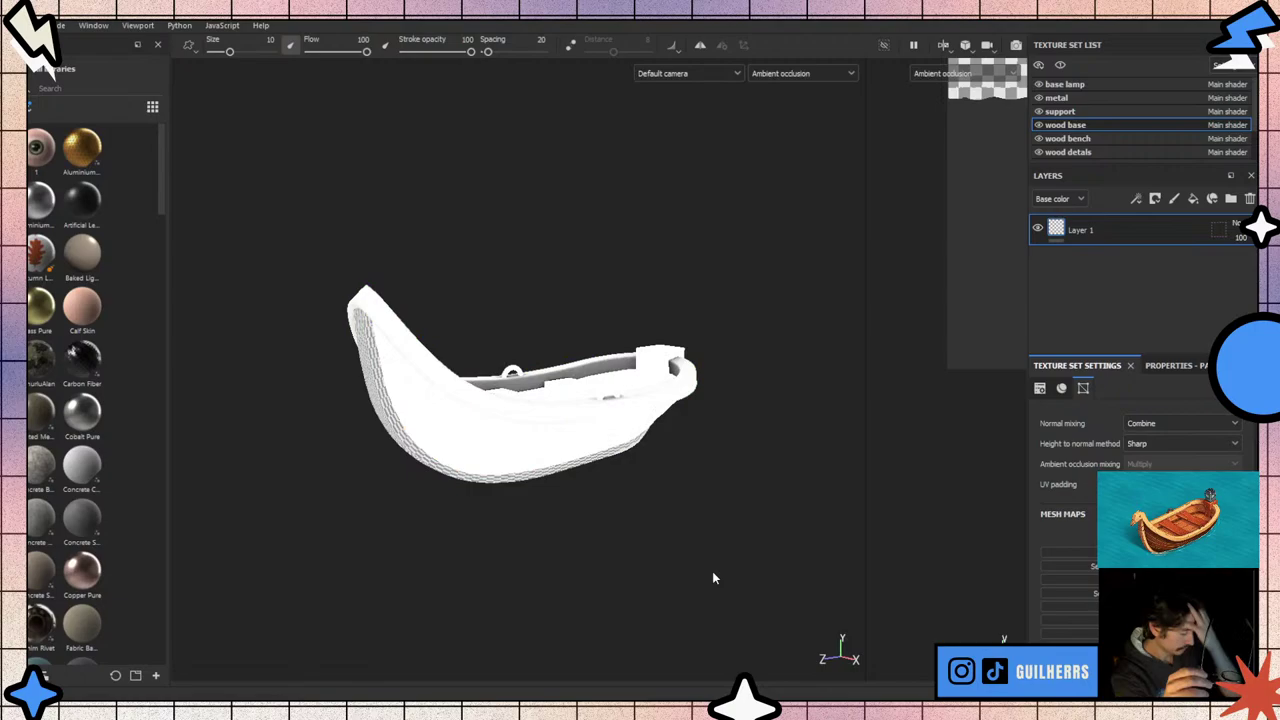
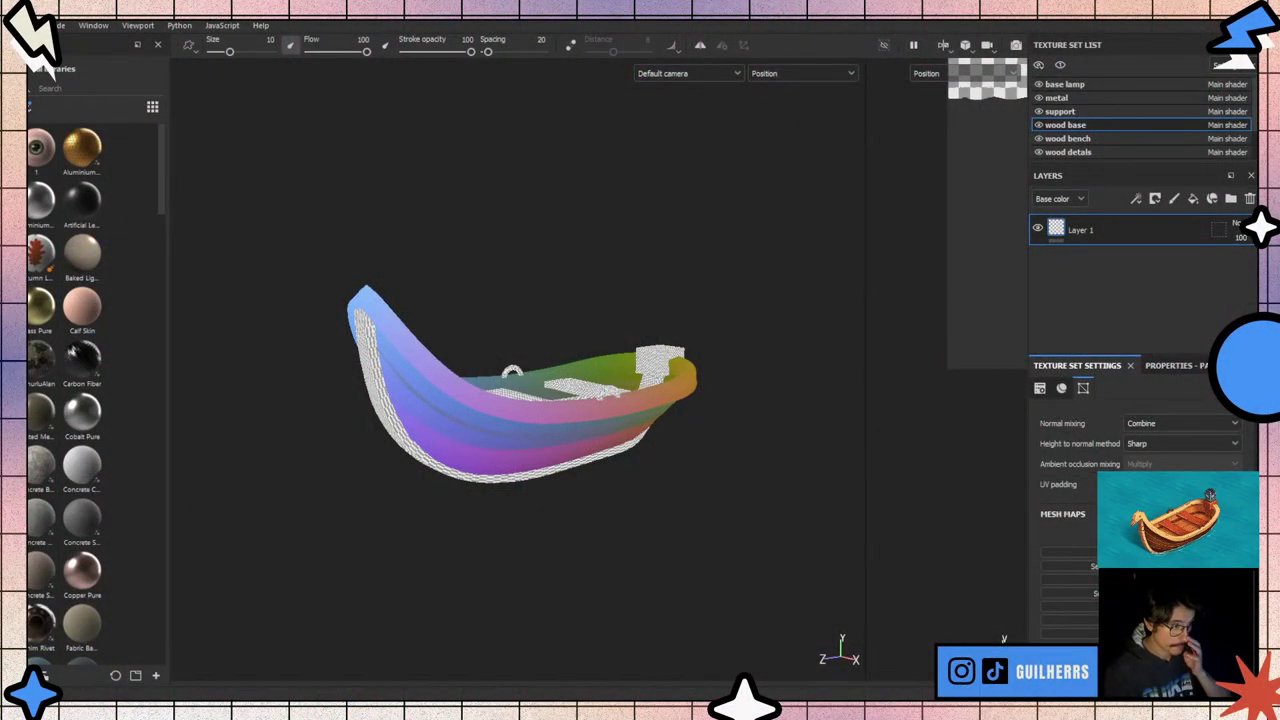
- Switch the viewport from the Position map to Material and inspect the red-brown boat interior
key("b")
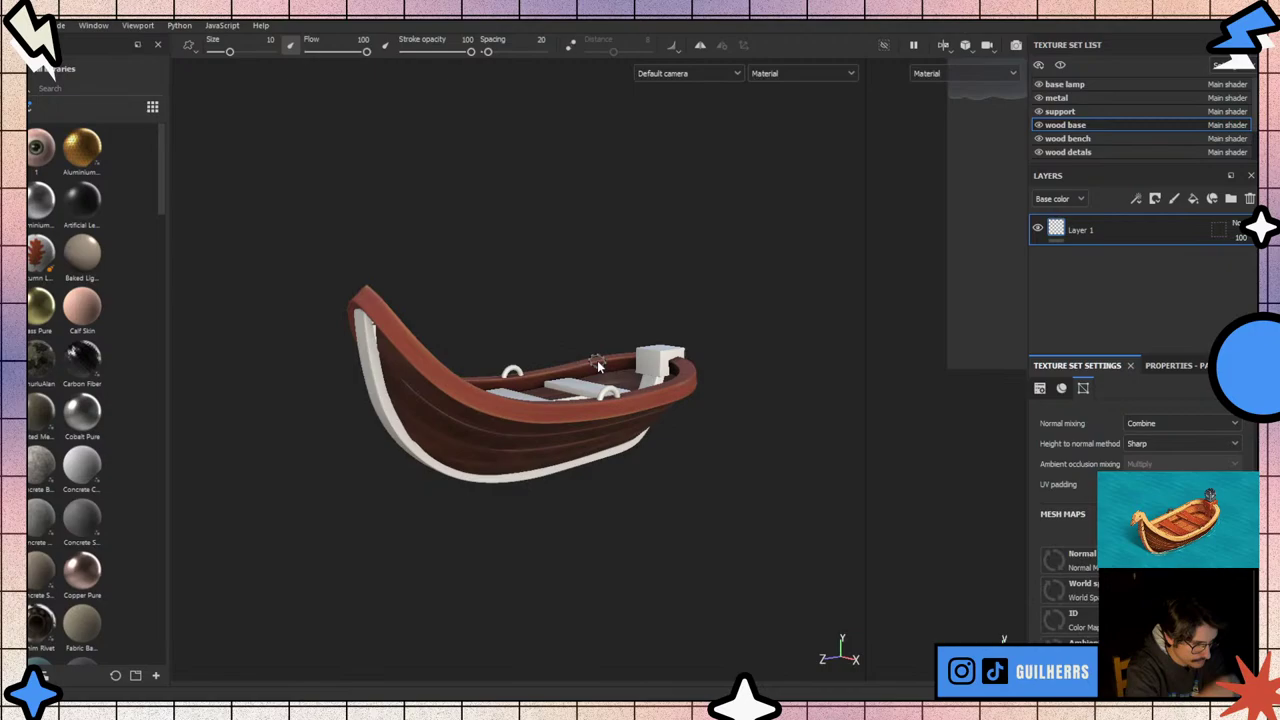
mouse_move(719, 433)
left_mouse_down("alt")
mouse_move(573, 472)
mouse_move(520, 420)
mouse_move(608, 354)
mouse_move(377, 419)
left_mouse_up("alt")
scroll(443, 416, "down", 3)
scroll(443, 416, "down", 3)
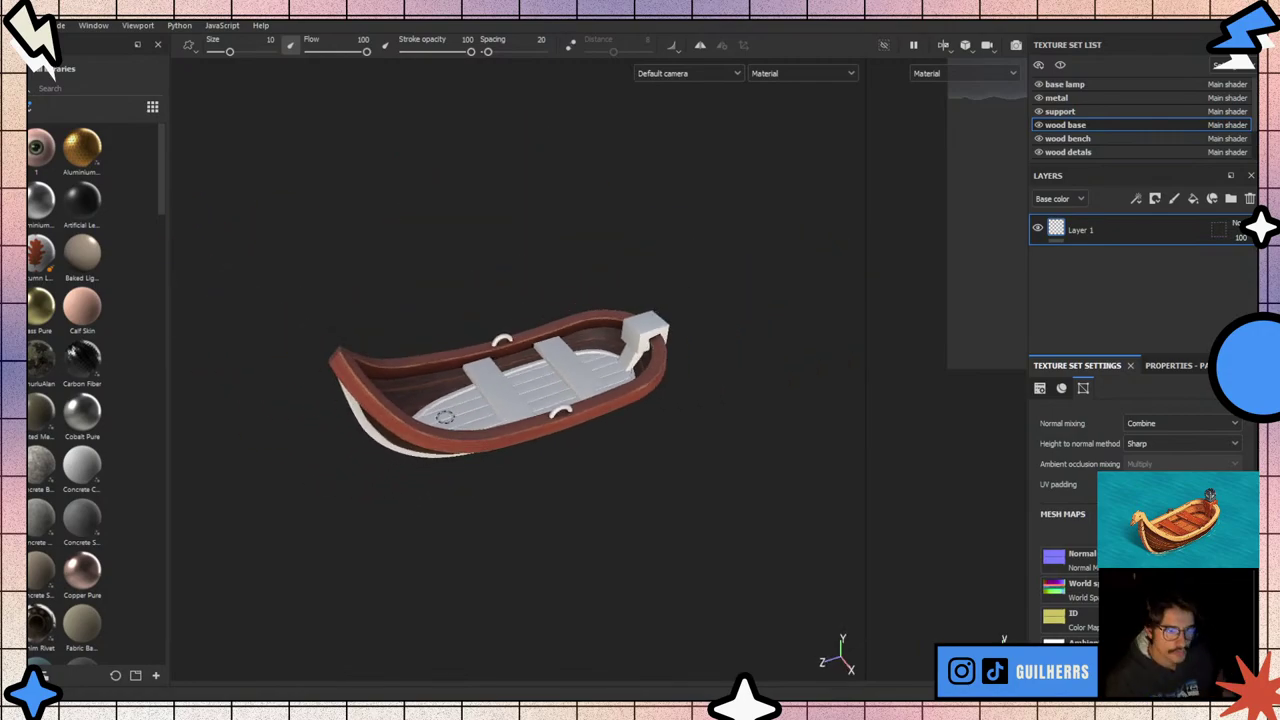
scroll(320, 414, "up", 1)
scroll(330, 428, "up", 3)
left_click_drag(330, 428, 400, 415, "alt")
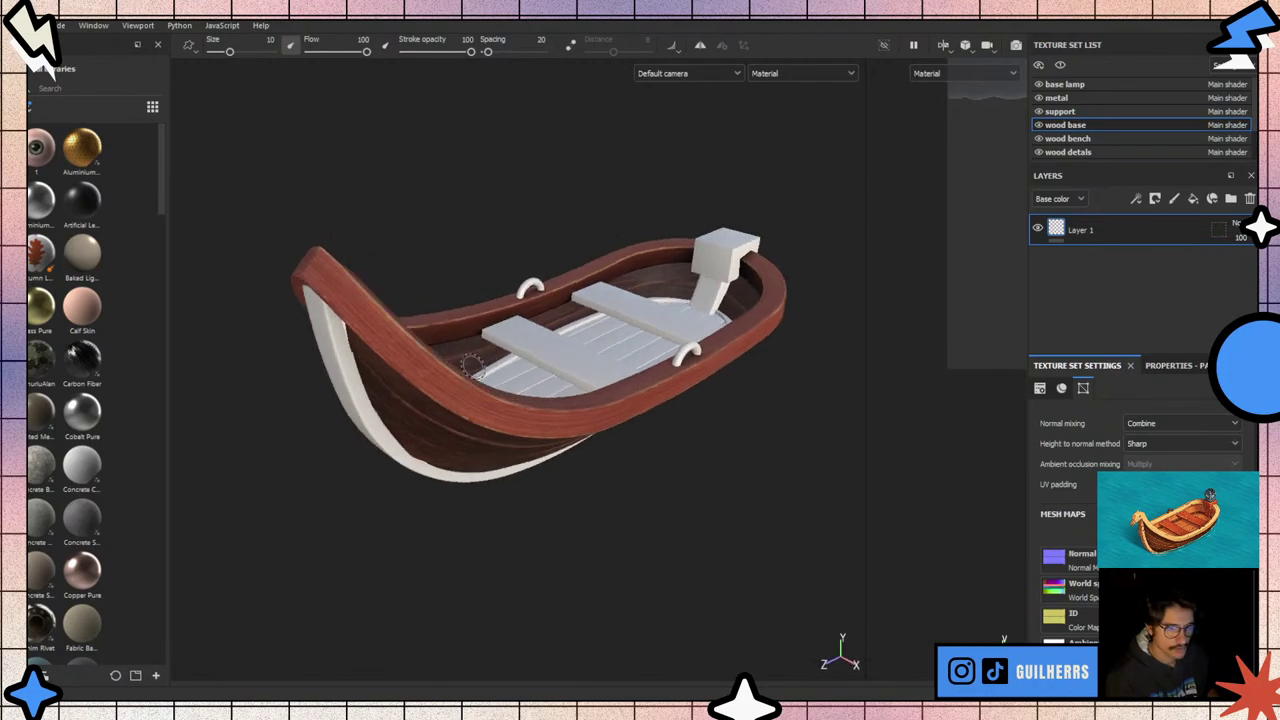
scroll(1095, 138, "down", 2)
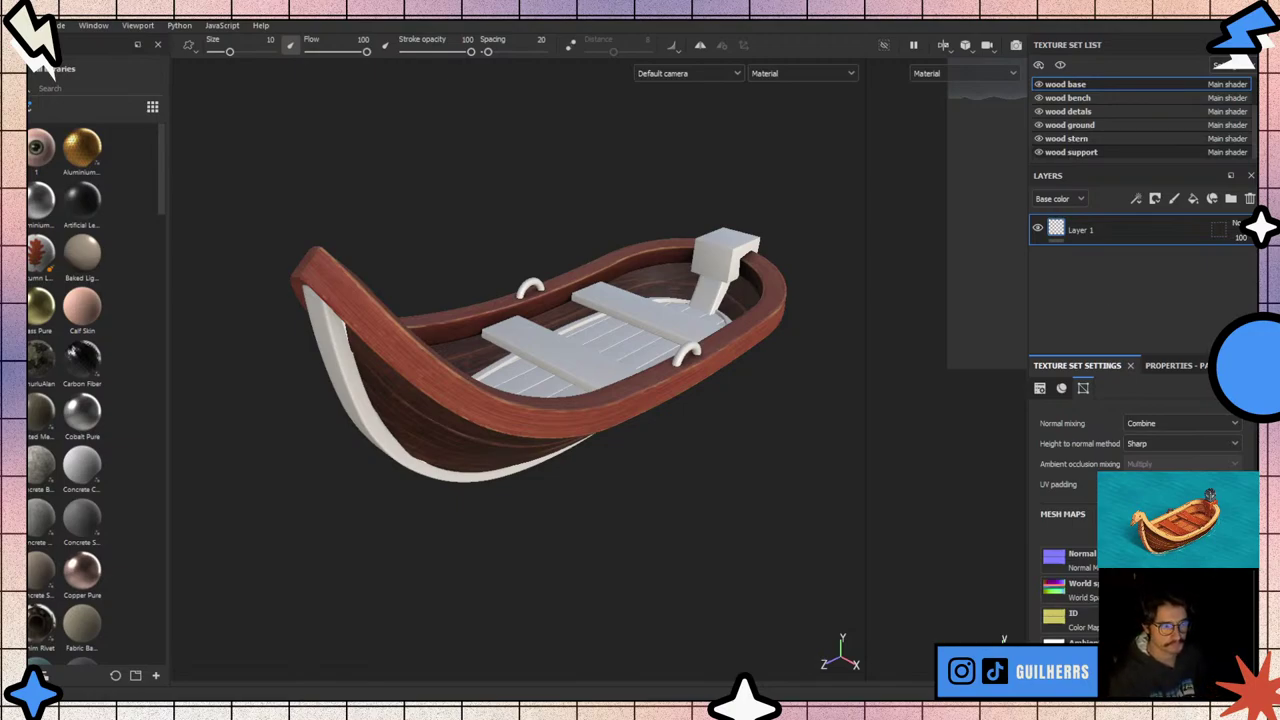
- Select the wood support texture set's R_Wood_worn and R_Old_Painted_Wood layers for copying
left_click(1070, 152)
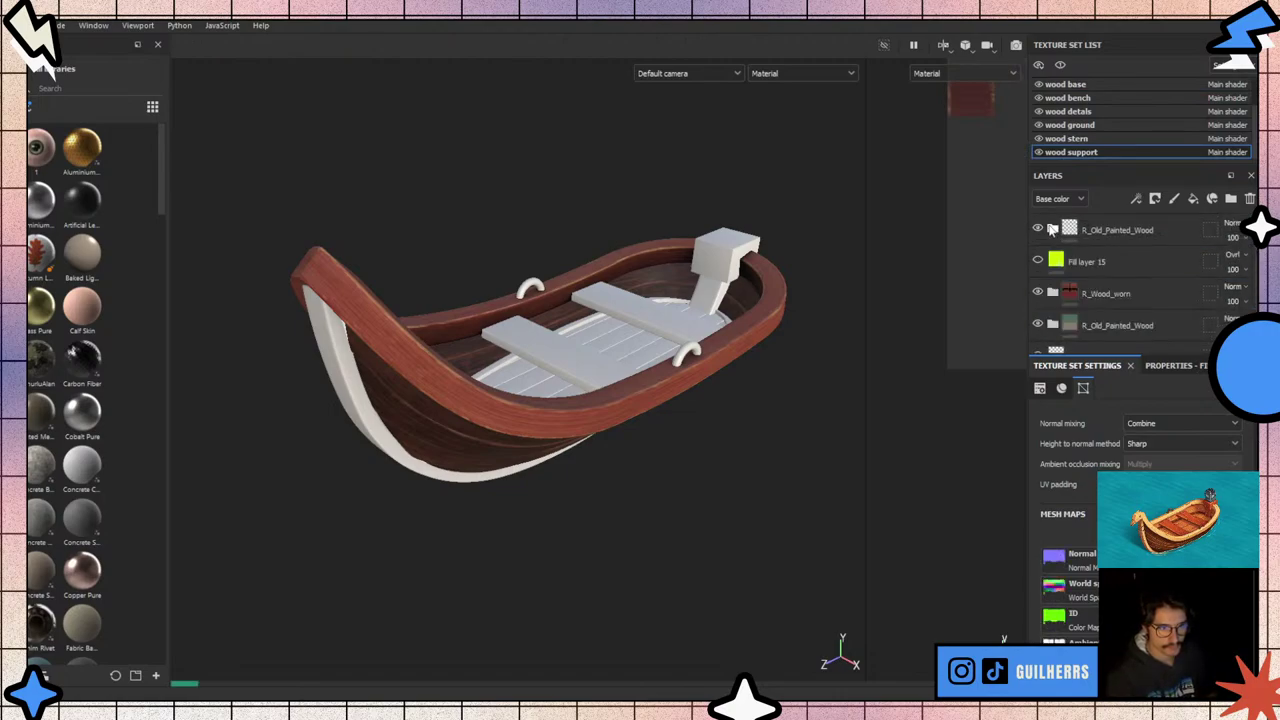
left_click_drag(1126, 235, 1122, 300)
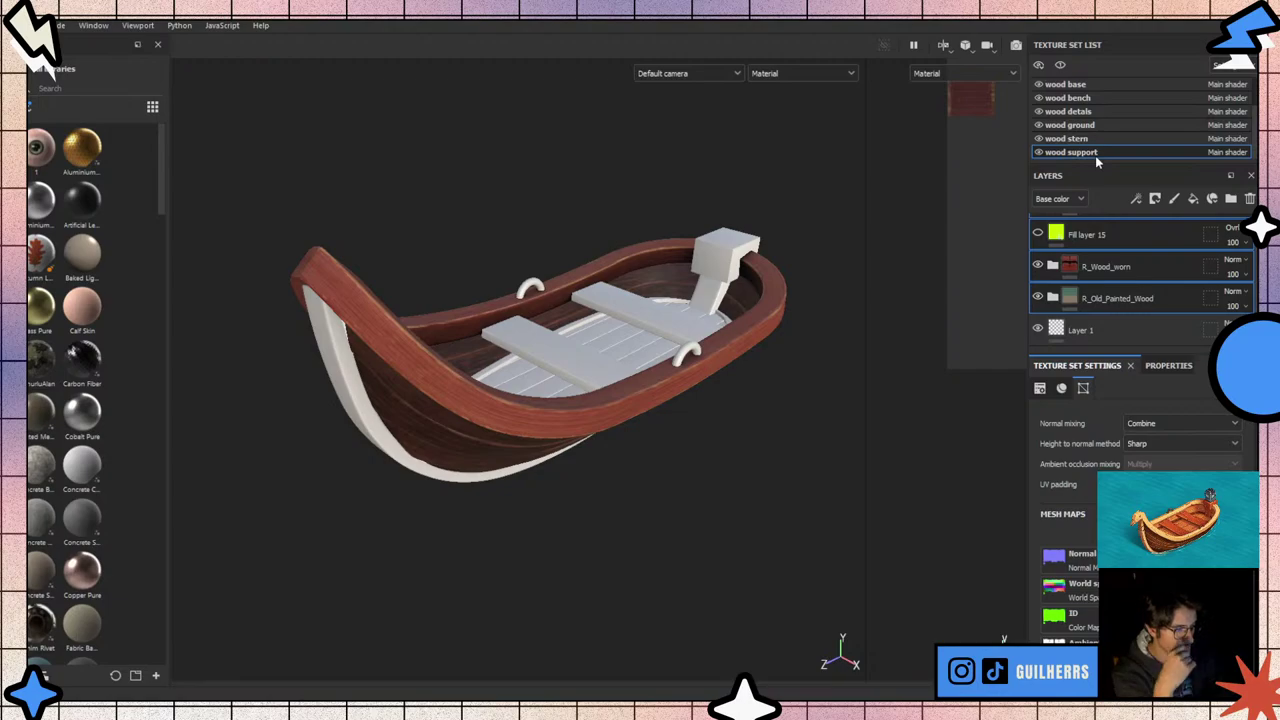
scroll(1095, 155, "up", 1)
scroll(590, 450, "down", 2)
mouse_move(587, 453)
left_mouse_down("alt")
mouse_move(329, 400)
mouse_move(183, 417)
mouse_move(177, 380)
mouse_move(439, 337)
mouse_move(494, 409)
left_mouse_up("alt")
scroll(494, 409, "up", 2)
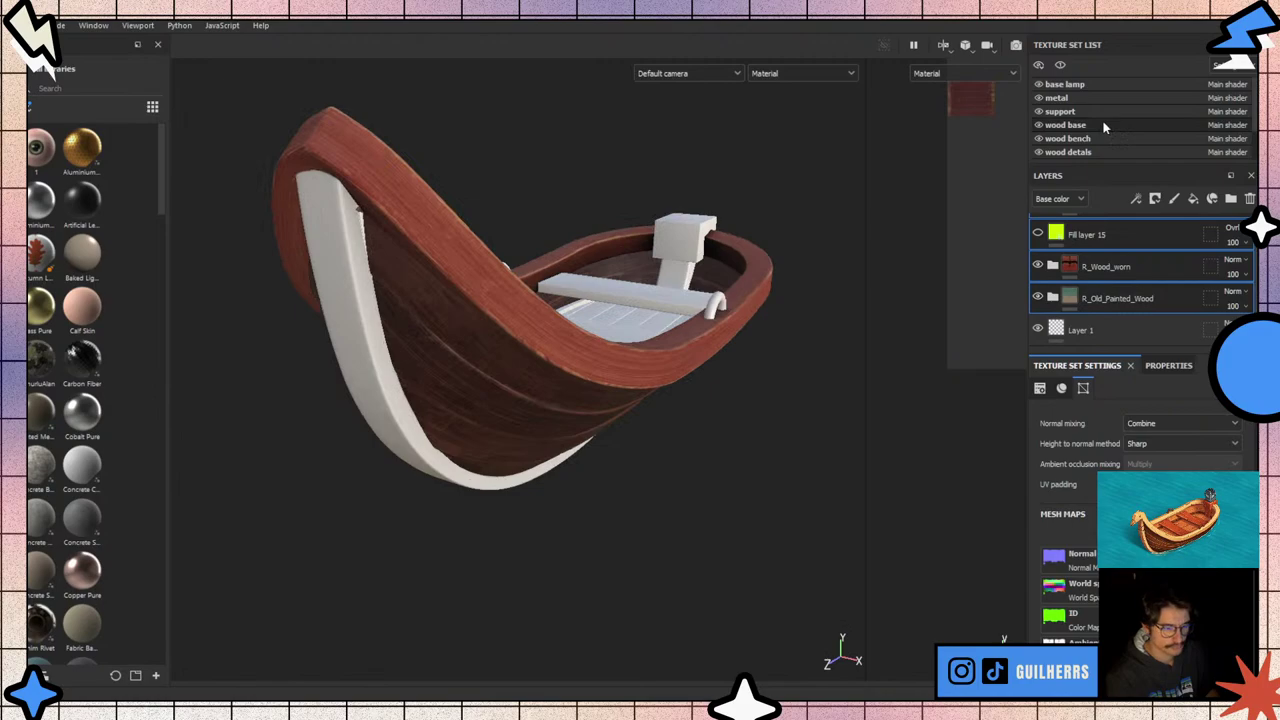
- Paste the copied worn and painted wood layers into the wood base texture set
left_click(1048, 127)
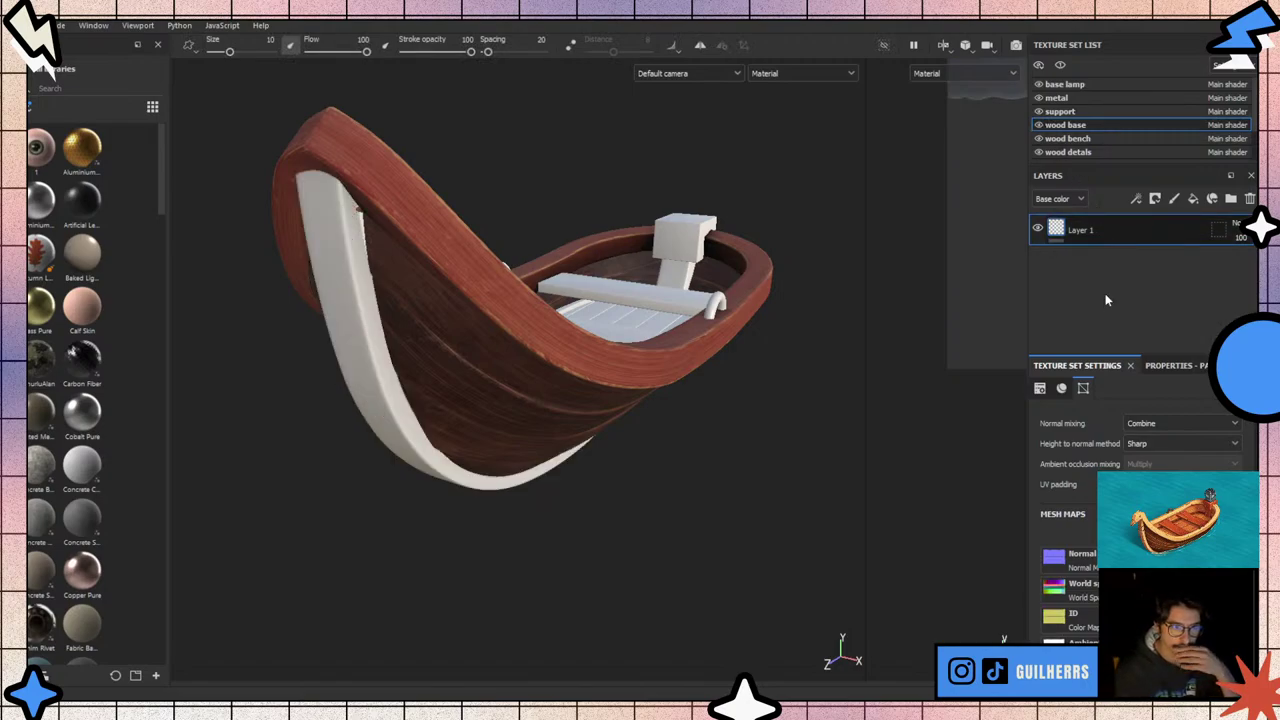
key("ctrl+v")
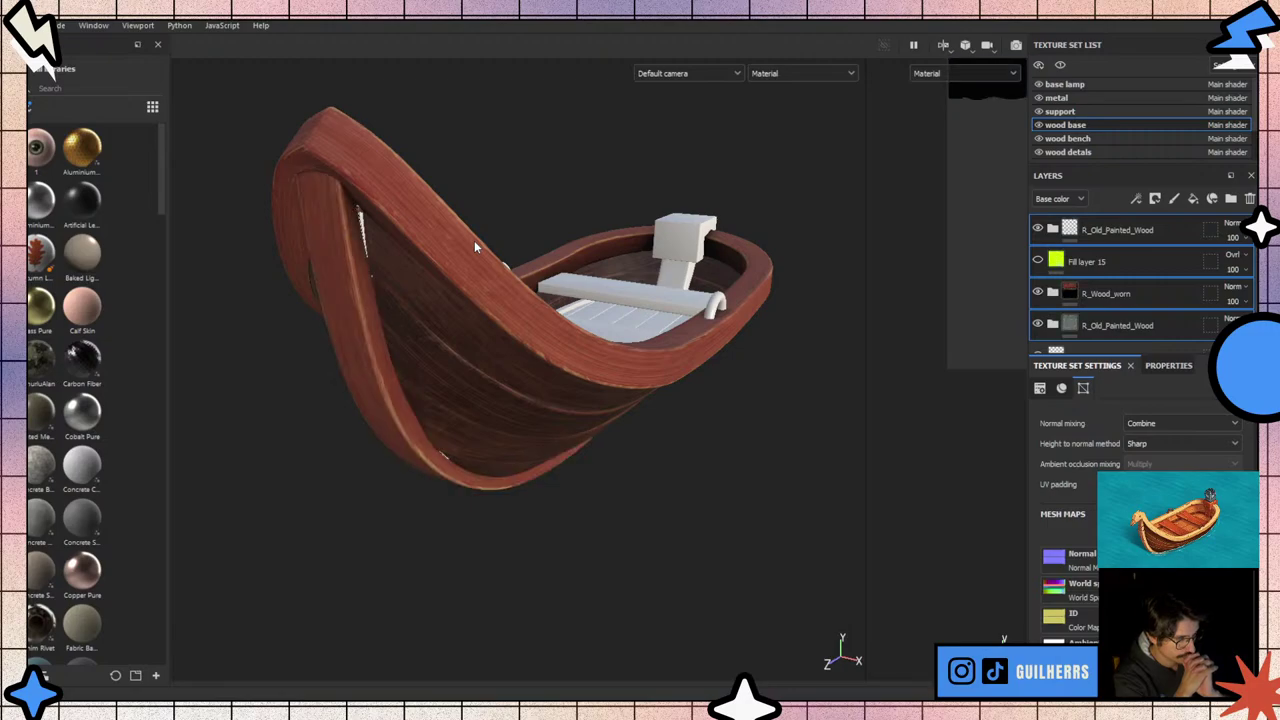
scroll(474, 240, "down", 2)
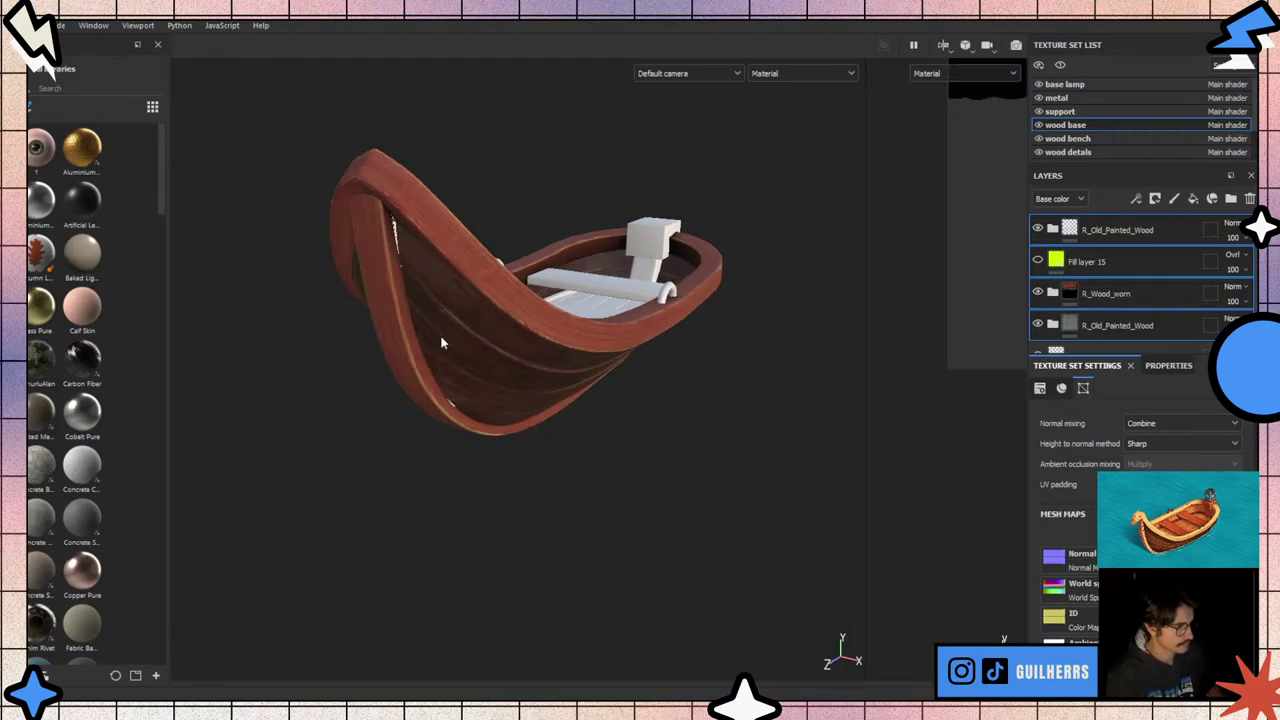
mouse_move(441, 343)
left_mouse_down("alt")
mouse_move(393, 227)
mouse_move(498, 226)
mouse_move(614, 191)
mouse_move(523, 209)
mouse_move(300, 214)
mouse_move(273, 180)
mouse_move(409, 238)
left_mouse_up("alt")
scroll(376, 215, "up", 2)
scroll(376, 215, "up", 3)
- Inspect the hull close-up, hiding and reshowing wood base to confirm the red-brown wood
scroll(409, 238, "down", 2)
scroll(409, 238, "down", 2)
scroll(409, 238, "up", 4)
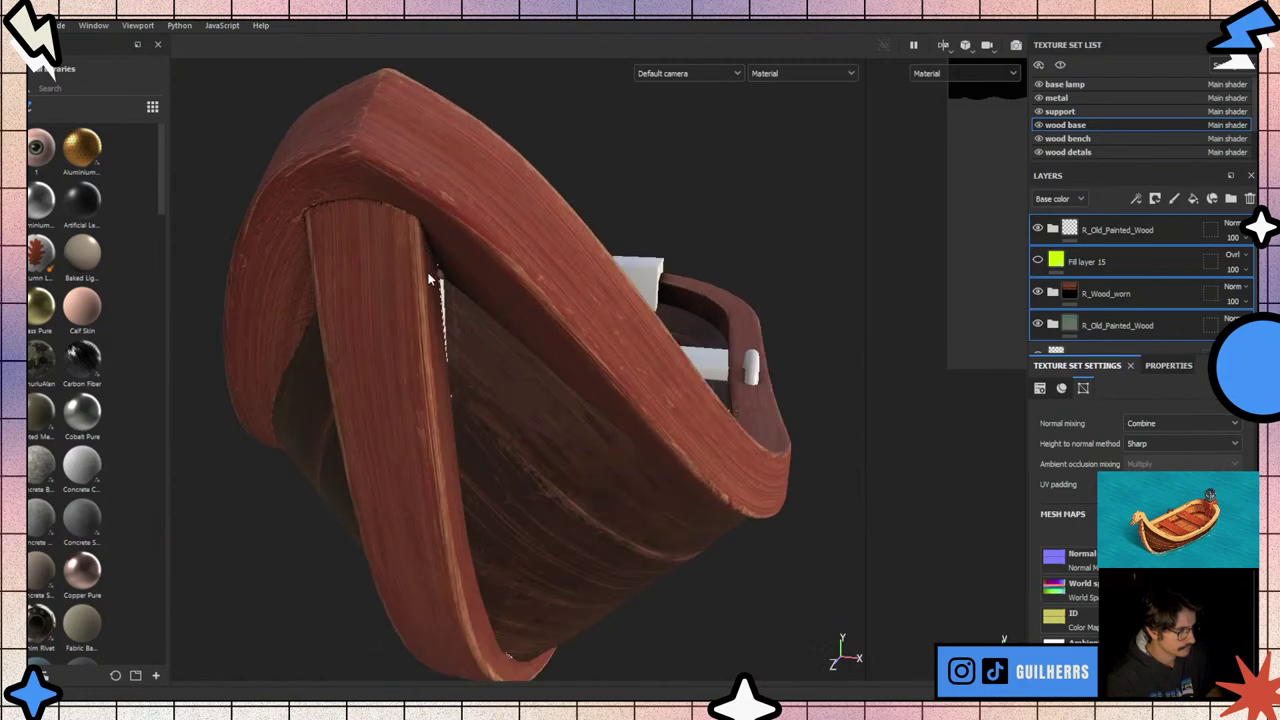
scroll(430, 278, "up", 3)
mouse_move(451, 277)
left_mouse_down("alt")
mouse_move(420, 289)
mouse_move(271, 224)
mouse_move(443, 251)
mouse_move(498, 316)
mouse_move(337, 408)
mouse_move(514, 371)
mouse_move(597, 455)
mouse_move(337, 371)
mouse_move(528, 402)
mouse_move(400, 420)
mouse_move(594, 457)
mouse_move(266, 486)
mouse_move(265, 552)
mouse_move(560, 457)
mouse_move(571, 500)
mouse_move(477, 486)
mouse_move(425, 513)
left_mouse_up("alt")
left_click(1039, 125)
left_click(1039, 125)
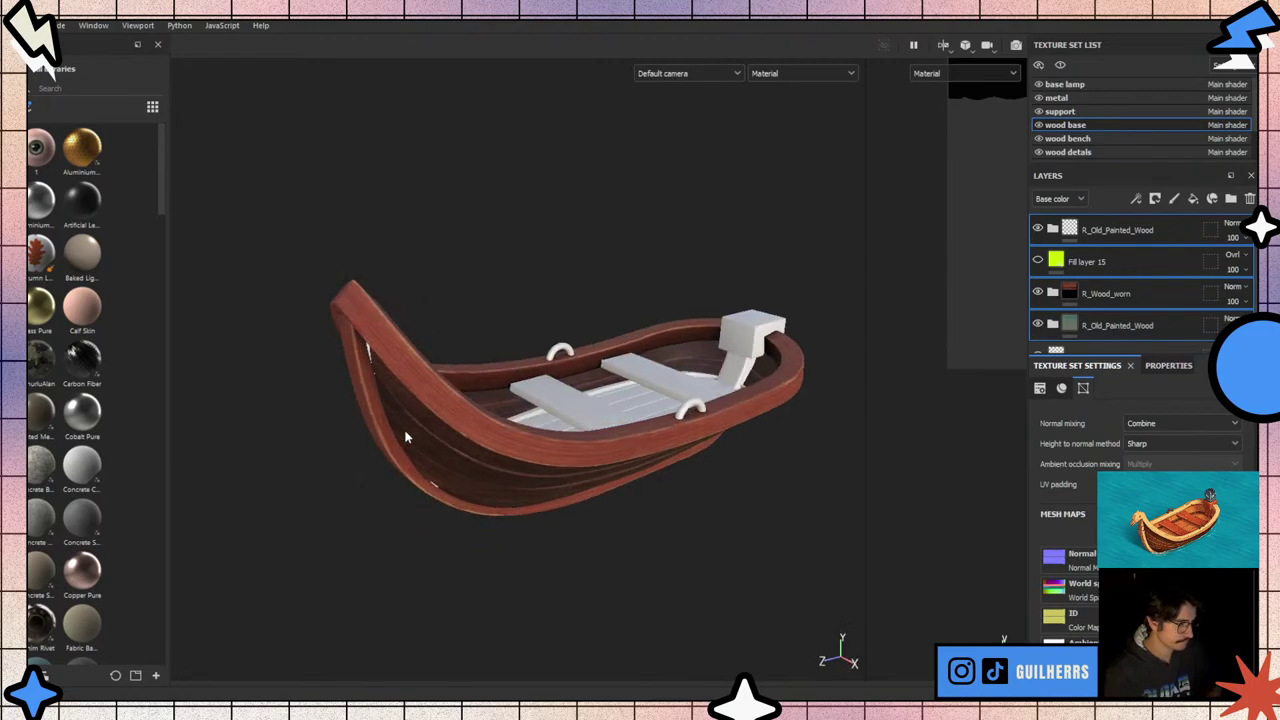
- Select the wood bench texture set, toggling bench and details visibility to identify their parts
left_click_drag(405, 437, 400, 443, "alt")
right_click_drag(400, 443, 166, 457, "alt")
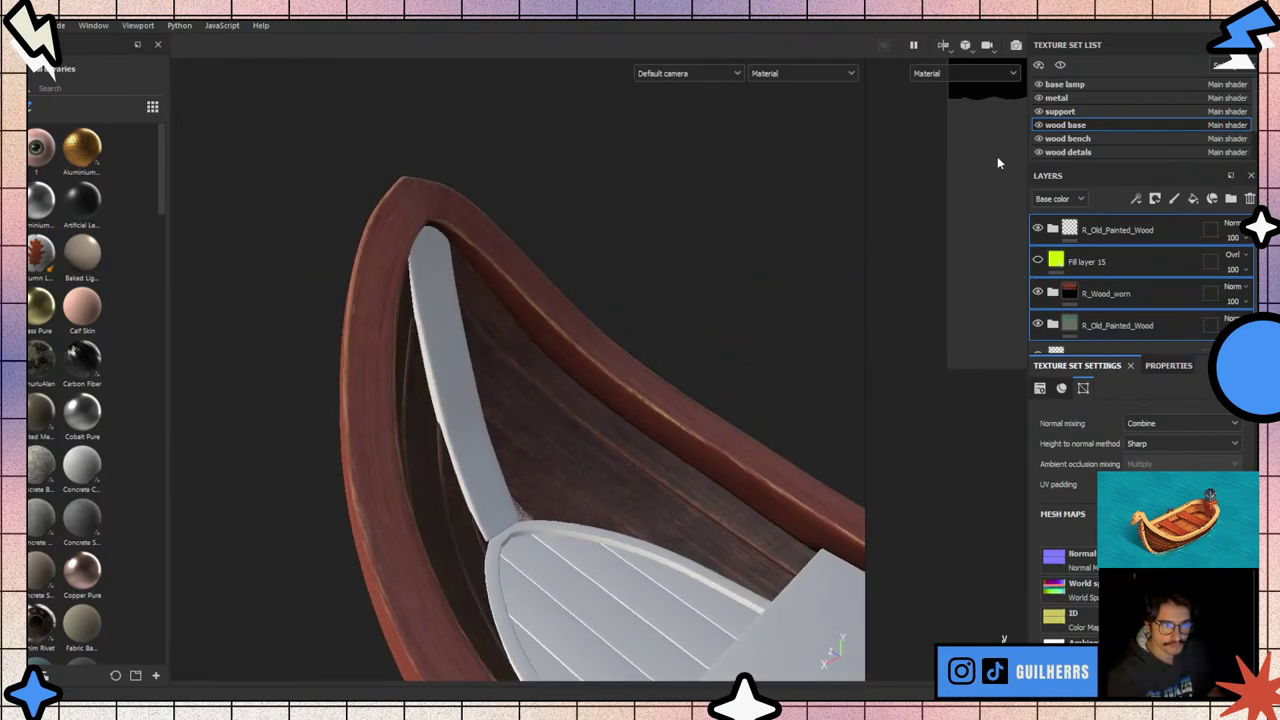
left_click(1041, 140)
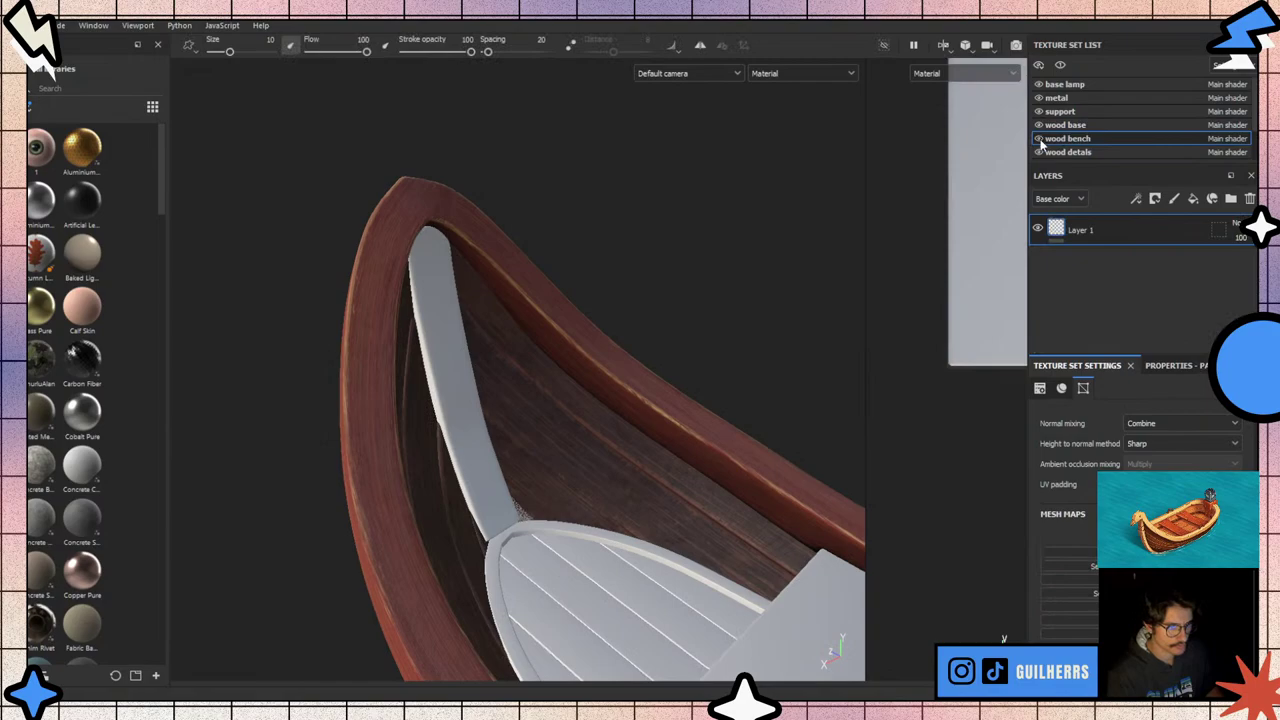
left_click(1040, 141)
left_click(1040, 142)
left_click(1039, 144)
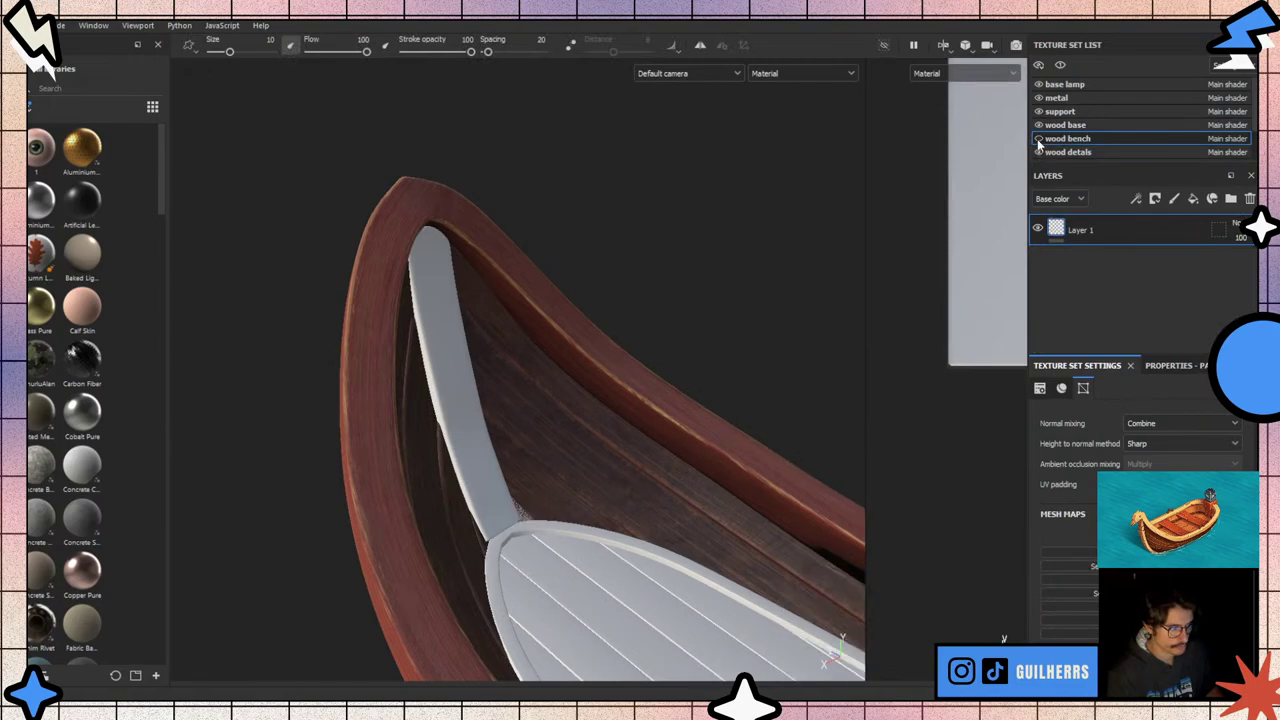
left_click(1039, 143)
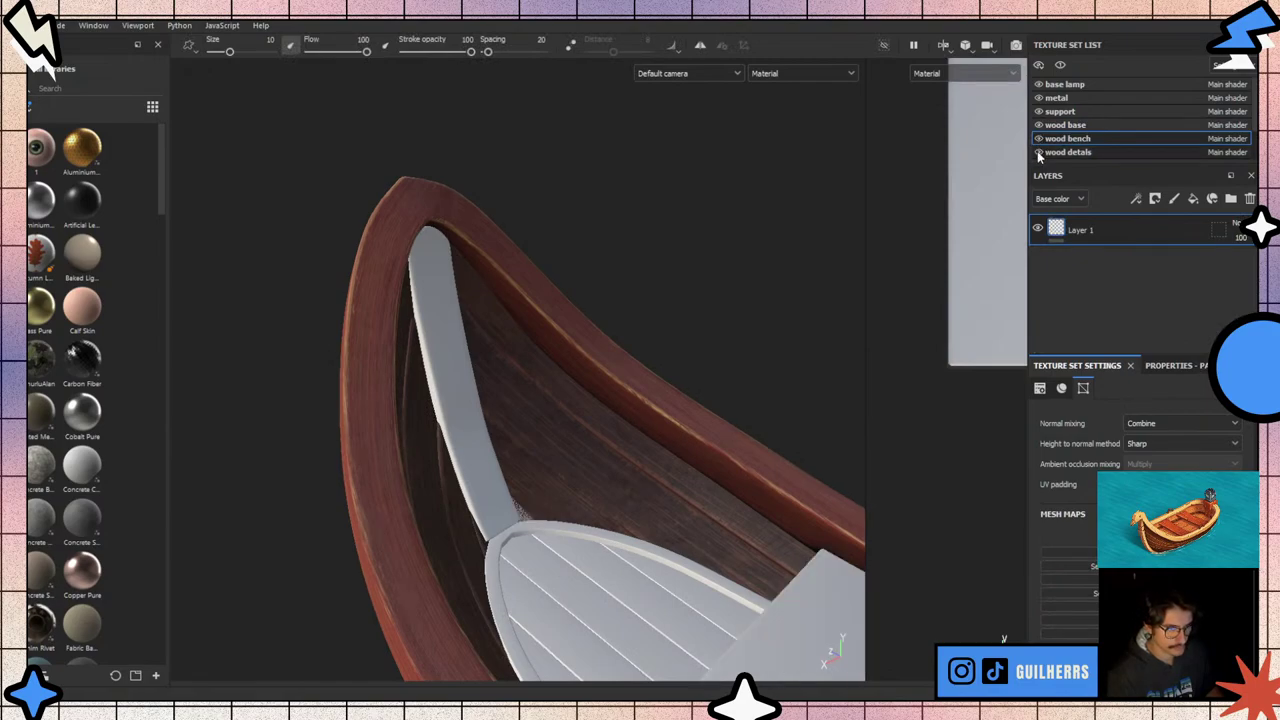
left_click(1039, 153)
left_click(1039, 154)
left_click(1039, 154)
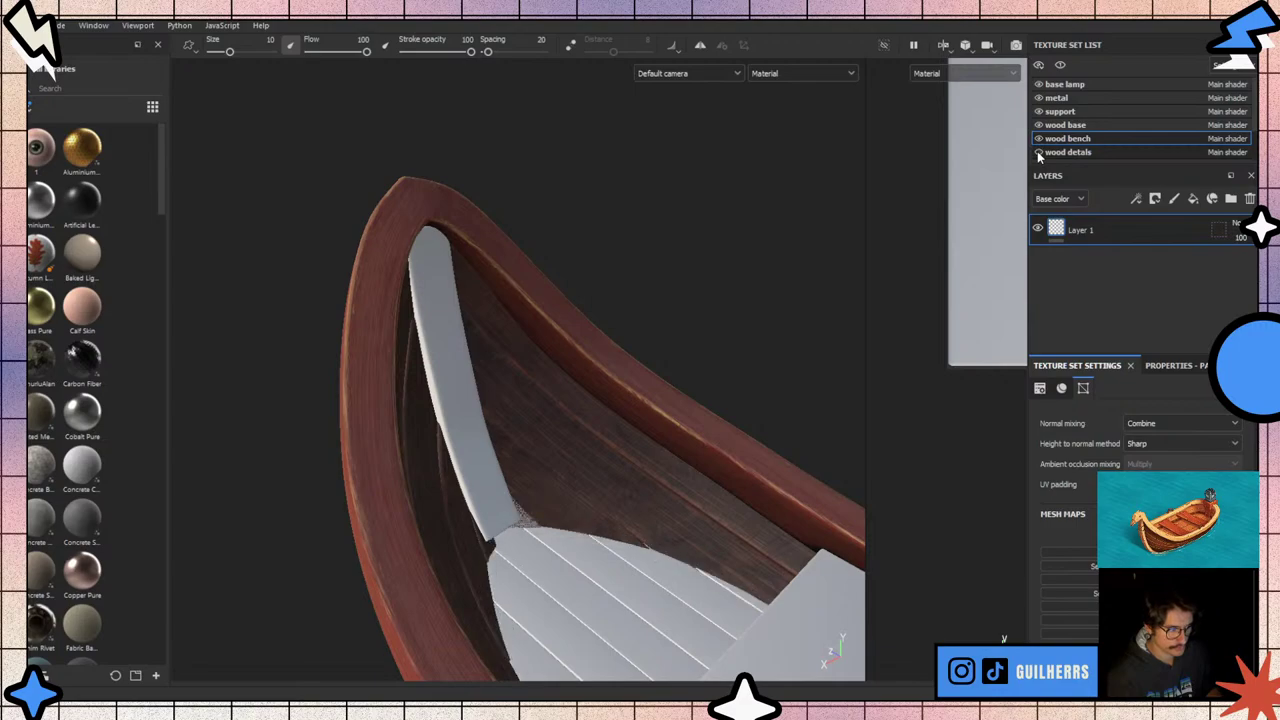
left_click(1039, 153)
left_click(1039, 143)
left_click(1039, 143)
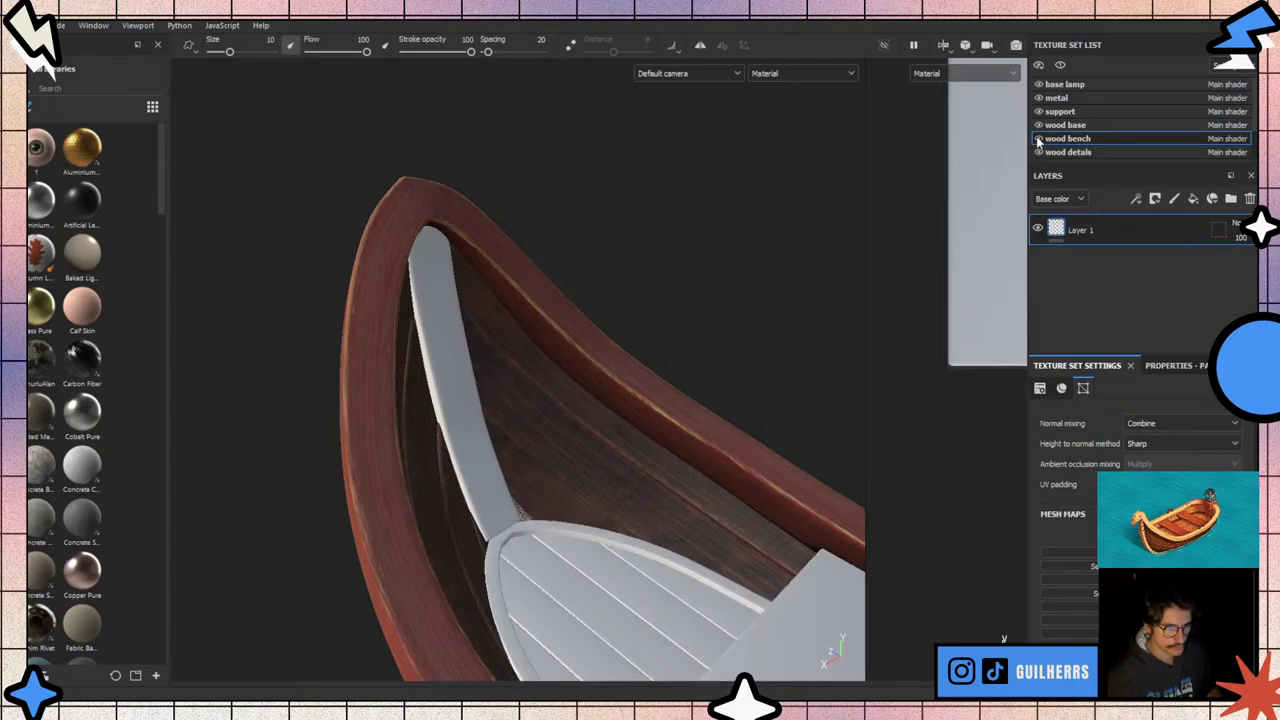
left_click(1040, 137)
- Orbit and zoom around the boat to view the dark curved hull from the bow
scroll(634, 429, "up", 3)
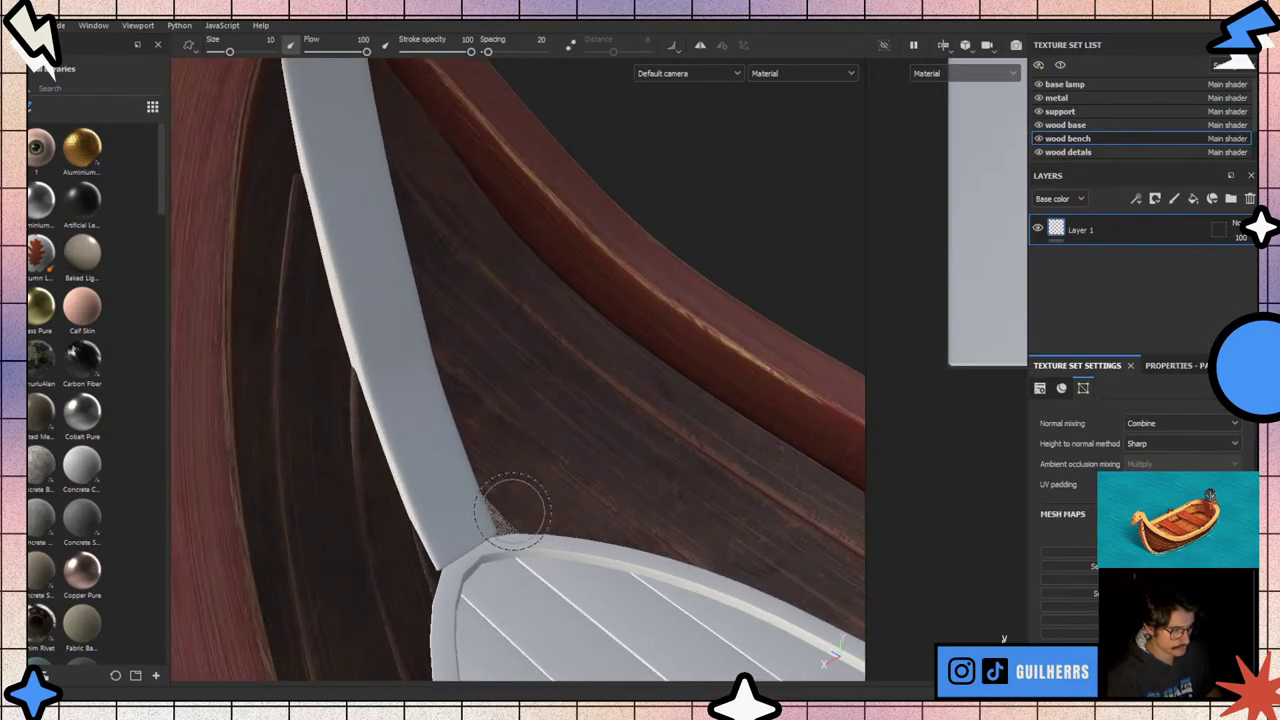
scroll(508, 508, "up", 3)
scroll(500, 528, "up", 3)
left_click_drag(309, 497, 100, 317, "alt")
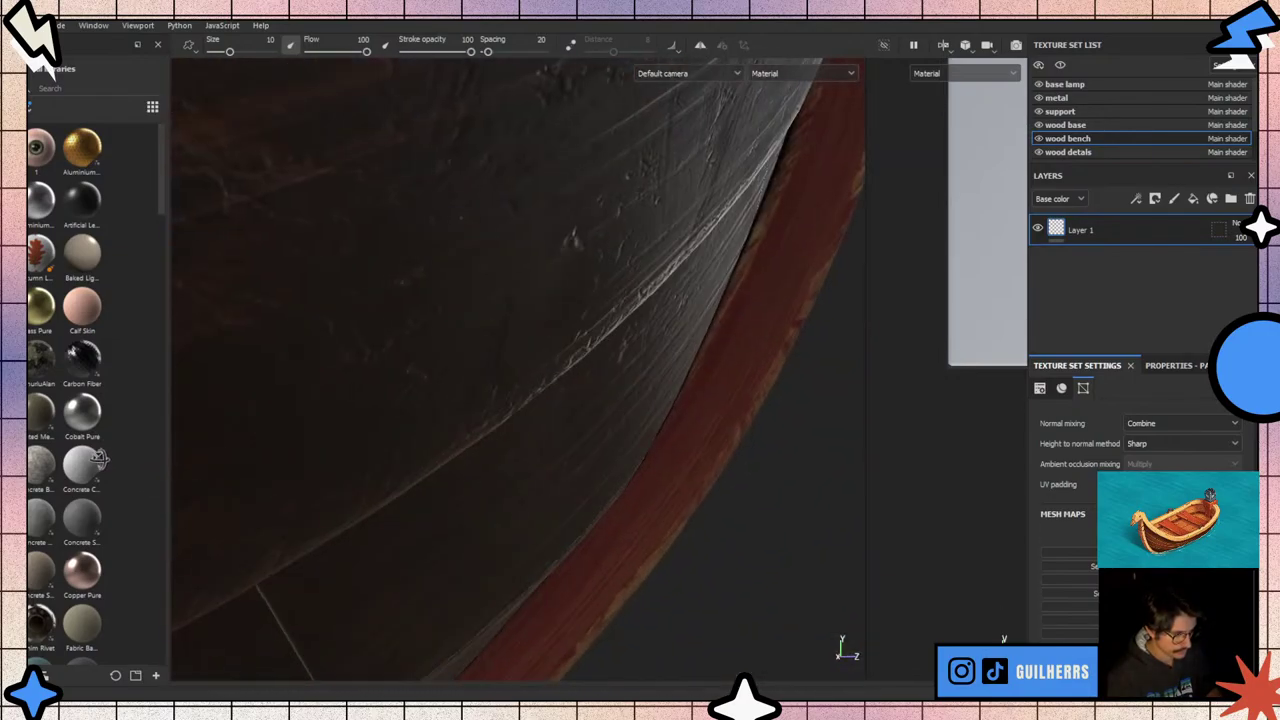
scroll(557, 451, "down", 3)
scroll(563, 457, "down", 3)
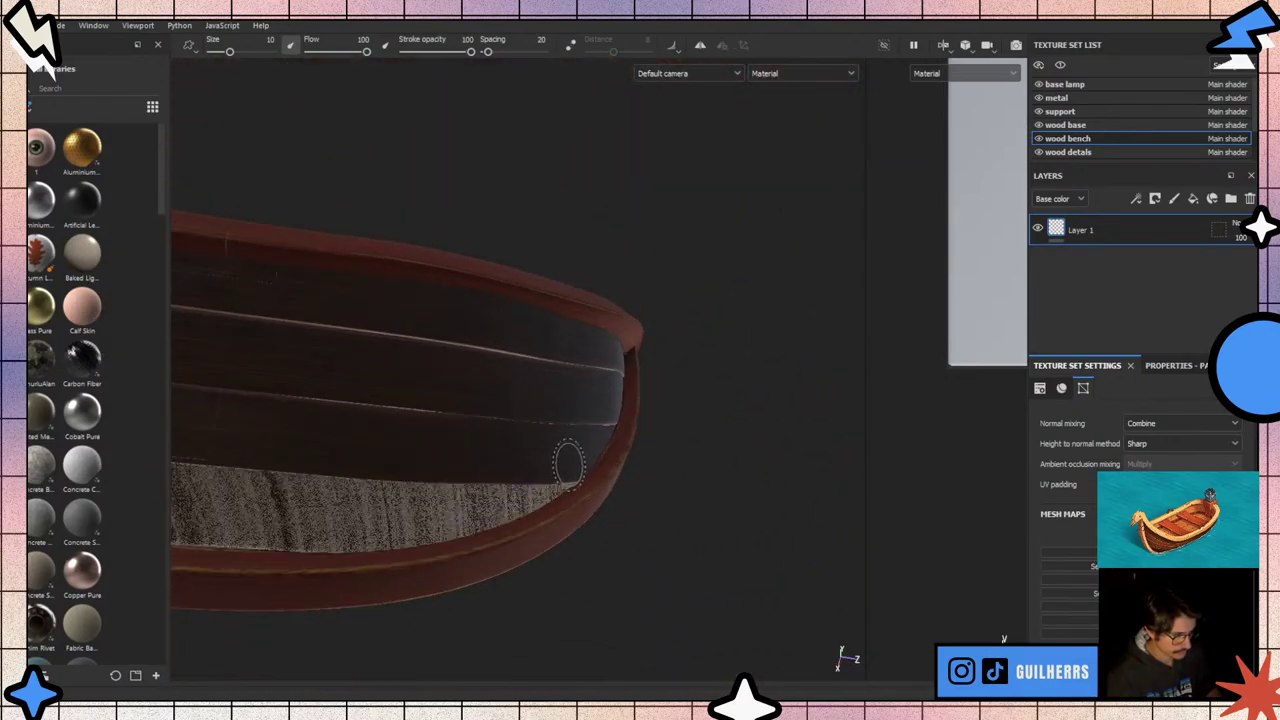
mouse_move(563, 457)
left_mouse_down("alt")
mouse_move(323, 508)
mouse_move(252, 614)
mouse_move(766, 514)
left_mouse_up("alt")
scroll(471, 543, "up", 3)
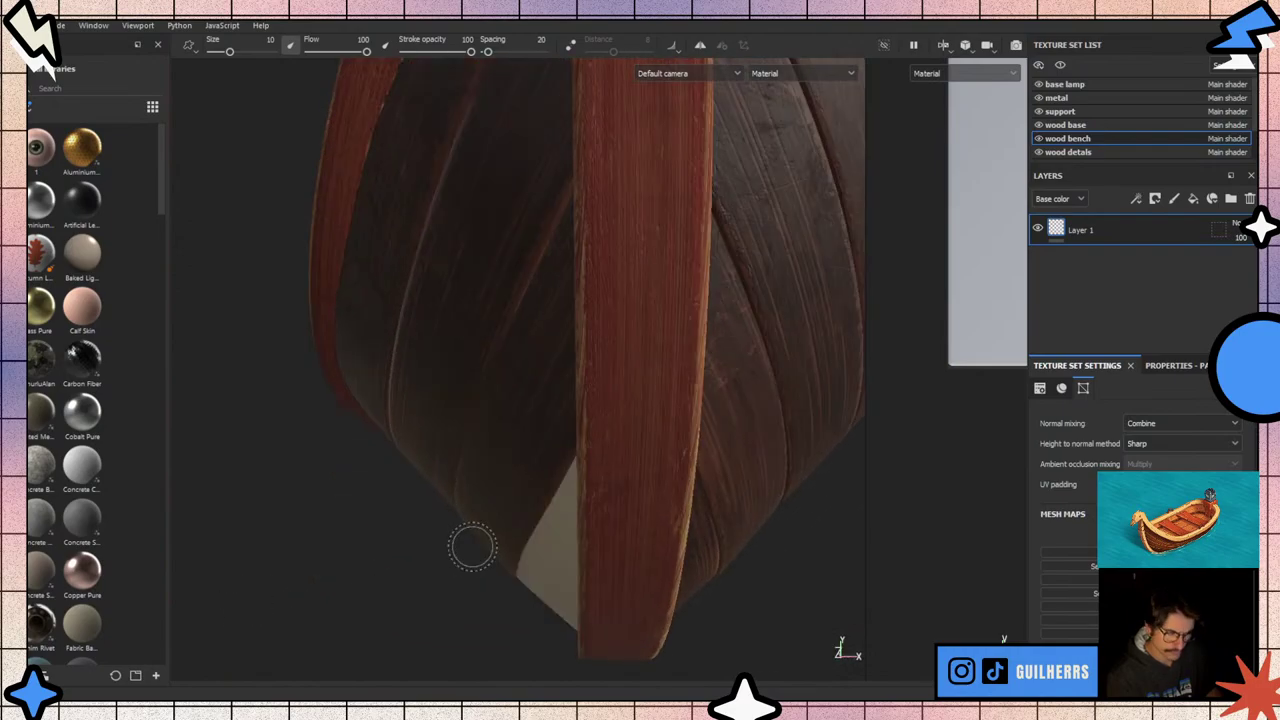
scroll(486, 549, "up", 3)
scroll(644, 497, "up", 3)
scroll(644, 497, "up", 3)
scroll(614, 471, "up", 2)
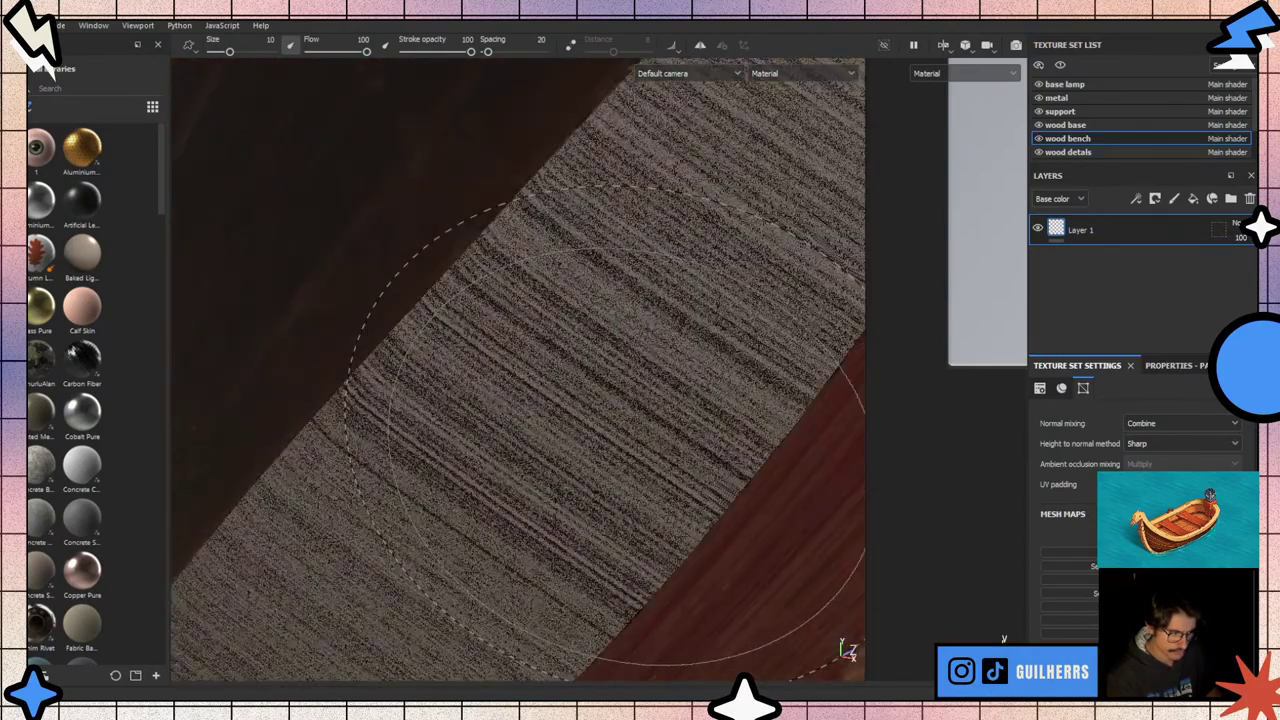
scroll(630, 480, "down", 1)
scroll(643, 486, "down", 4)
scroll(614, 482, "down", 3)
scroll(614, 482, "down", 3)
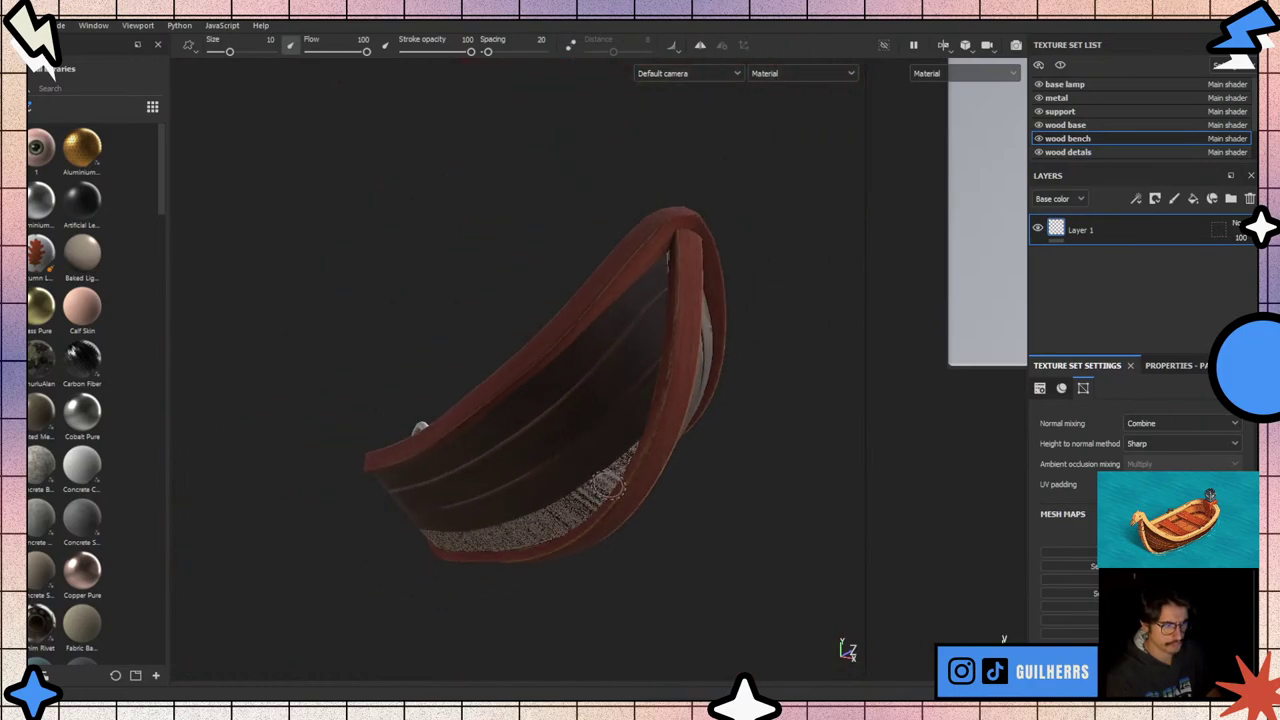
mouse_move(614, 482)
left_mouse_down("alt")
mouse_move(406, 537)
mouse_move(471, 566)
left_mouse_up("alt")
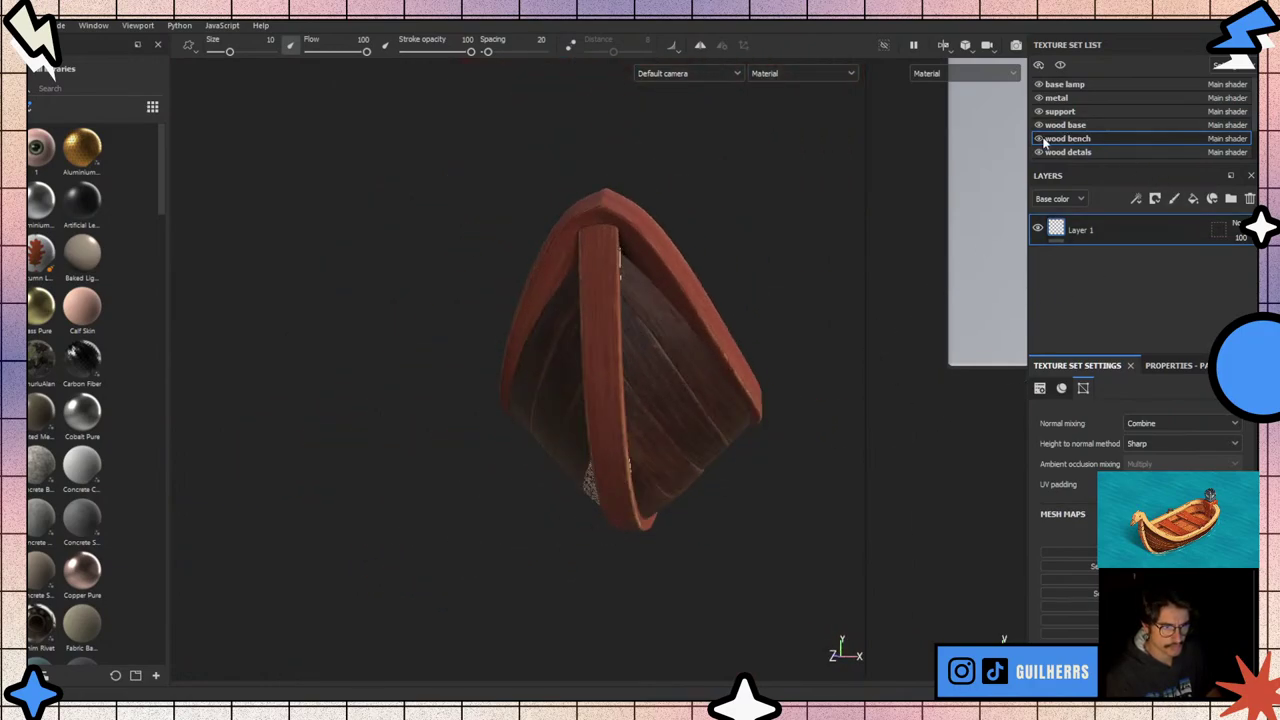
- Hide and reshow the central beam to check the dark planks, then zoom back out
left_click(1039, 152)
left_click_drag(650, 480, 676, 520, "alt")
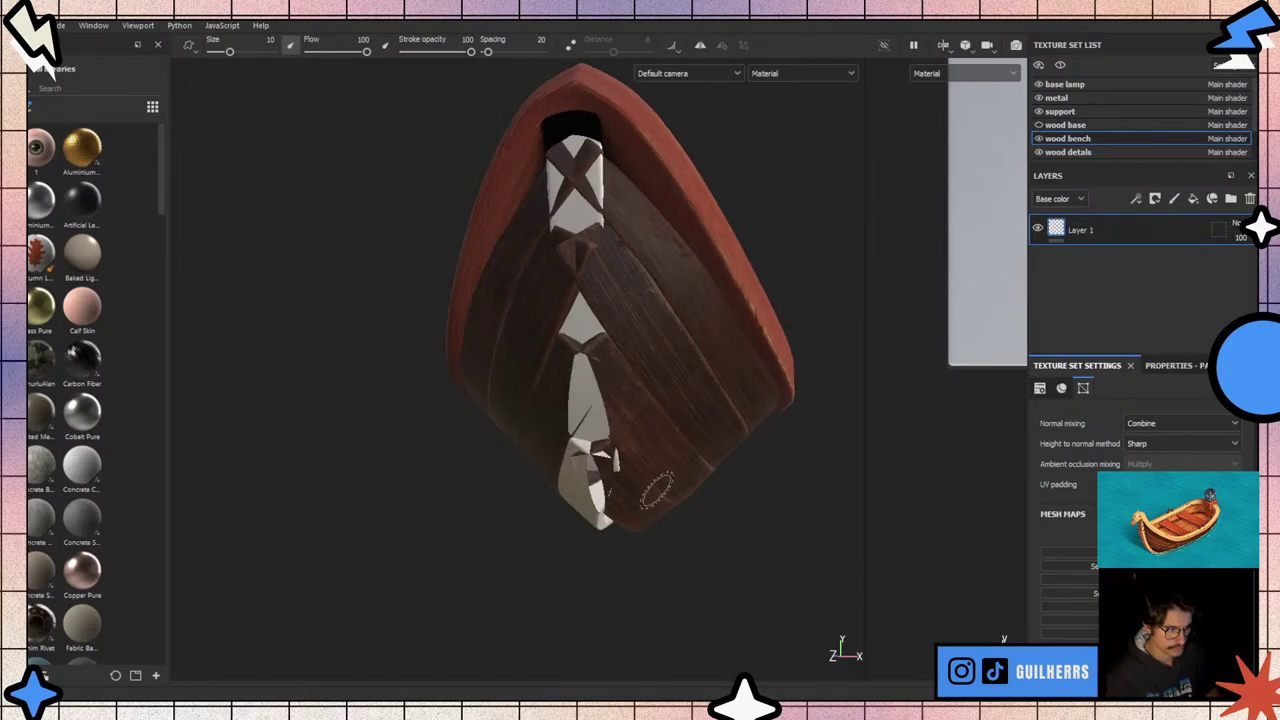
left_click(1039, 139)
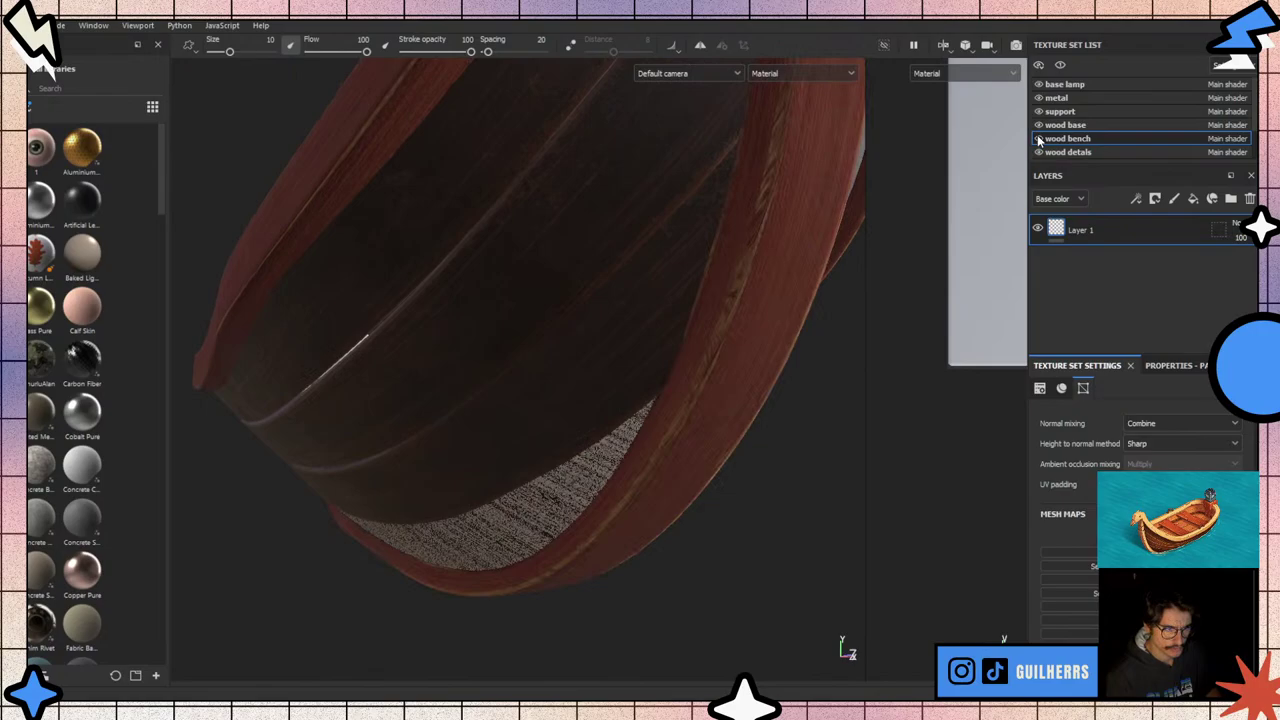
scroll(514, 471, "up", 2)
scroll(623, 457, "up", 2)
scroll(614, 400, "up", 3)
scroll(614, 400, "up", 3)
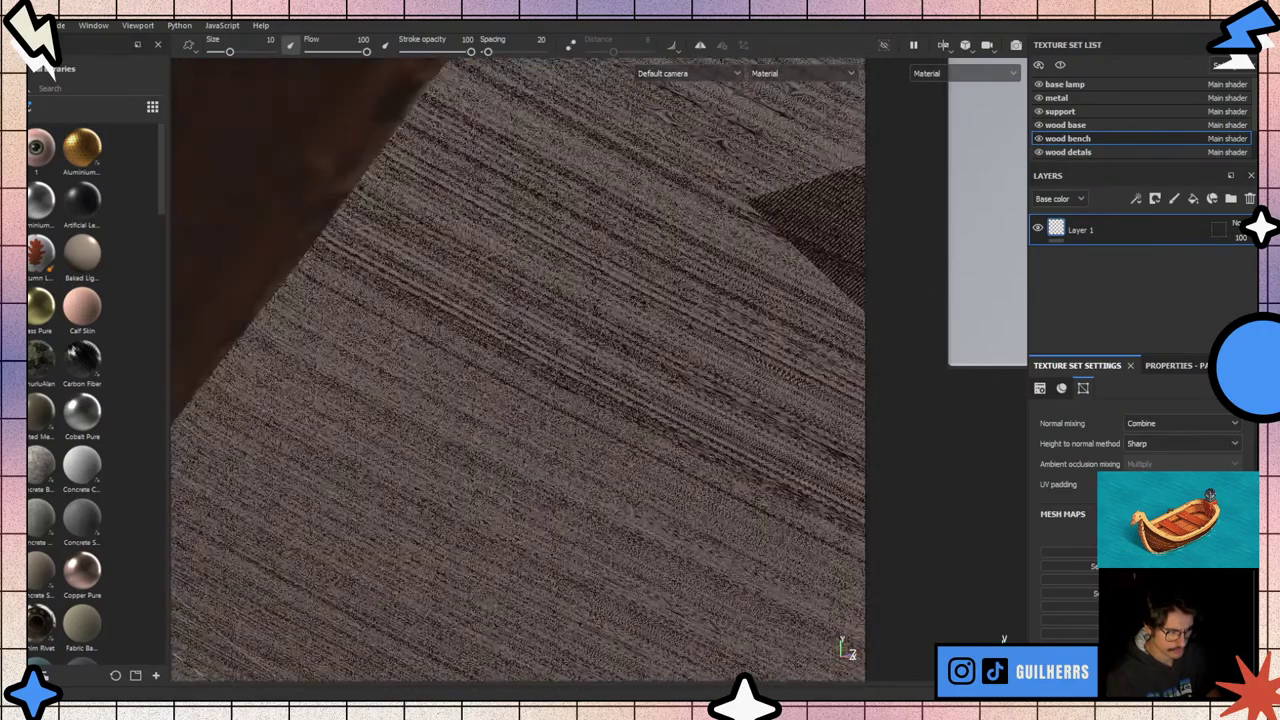
scroll(543, 549, "up", 2)
scroll(520, 570, "up", 3)
scroll(523, 571, "up", 2)
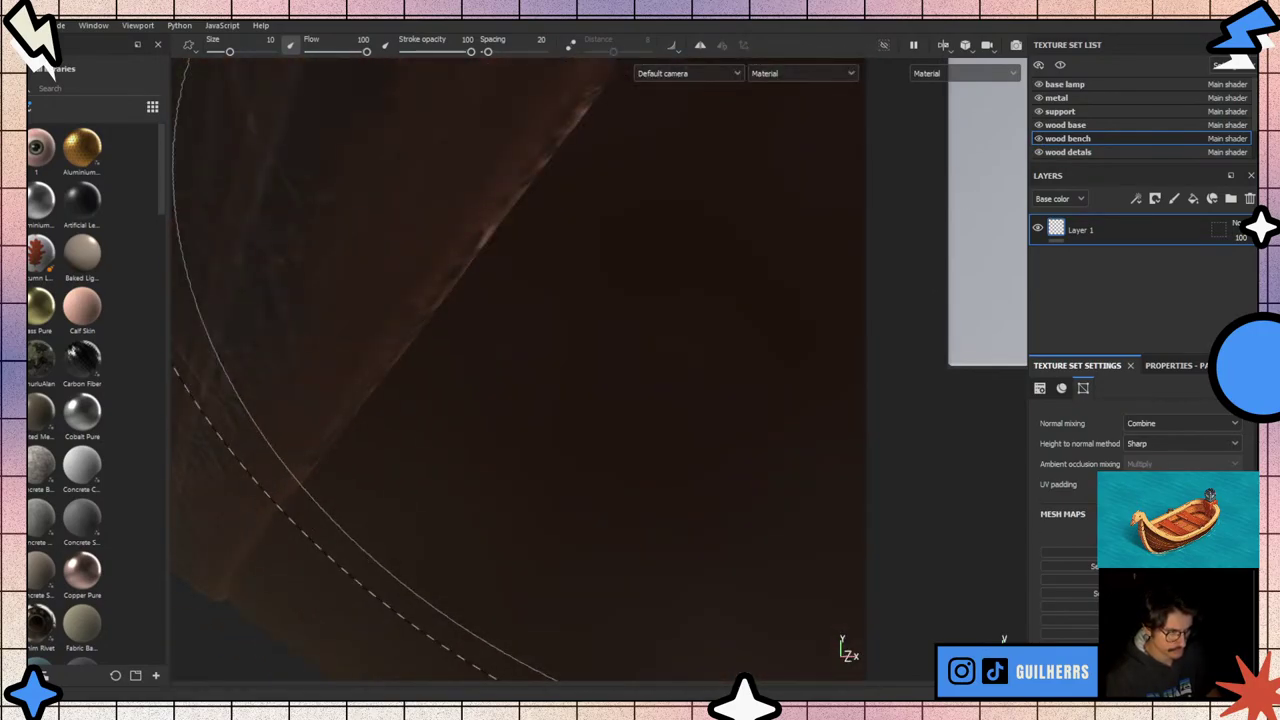
scroll(629, 371, "down", 2)
scroll(571, 443, "down", 2)
scroll(514, 543, "down", 2)
scroll(667, 497, "down", 2)
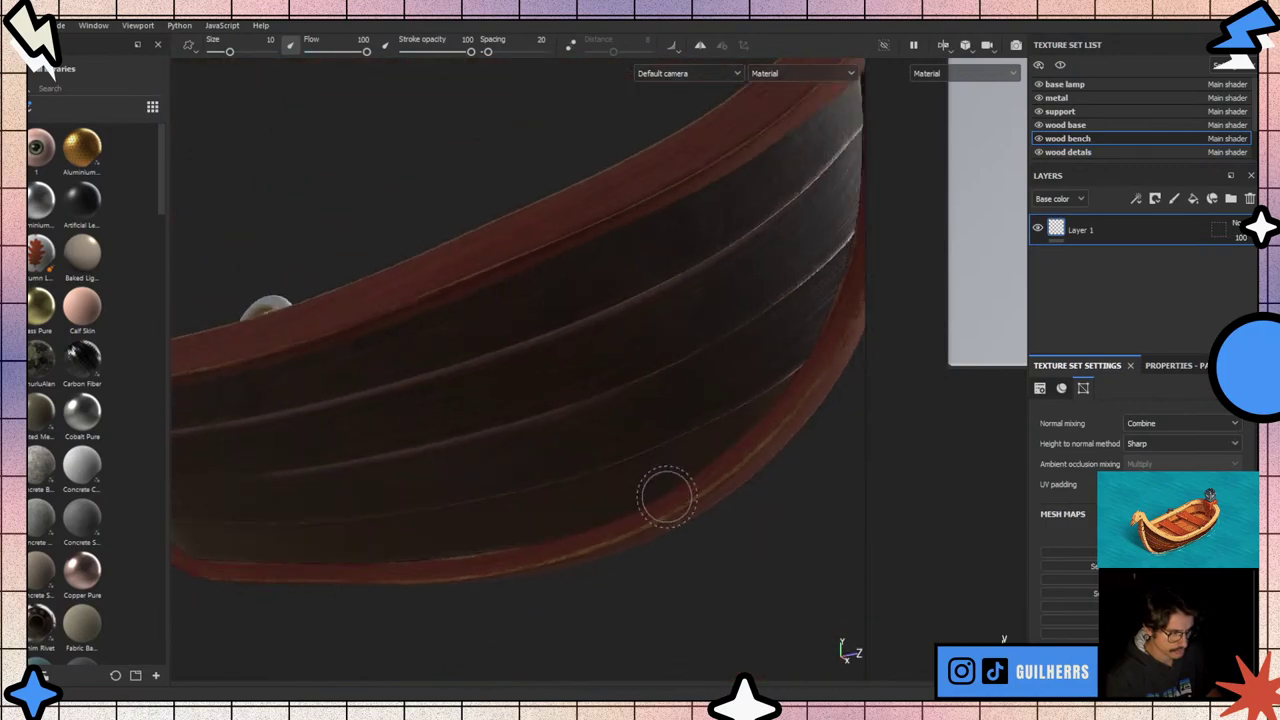
scroll(667, 497, "down", 3)
left_click_drag(586, 491, 586, 554, "alt")
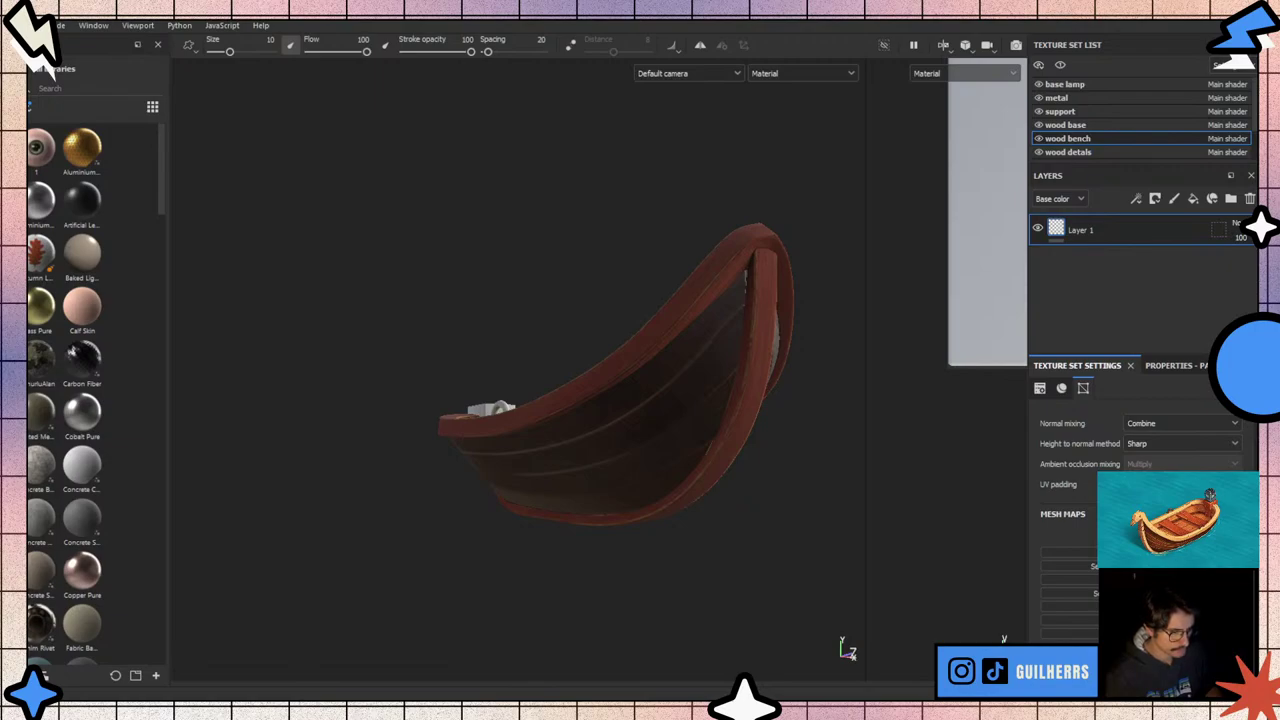
scroll(695, 470, "up", 5)
mouse_move(663, 457)
left_mouse_down("alt")
mouse_move(686, 500)
mouse_move(543, 414)
mouse_move(564, 328)
mouse_move(860, 280)
left_mouse_up("alt")
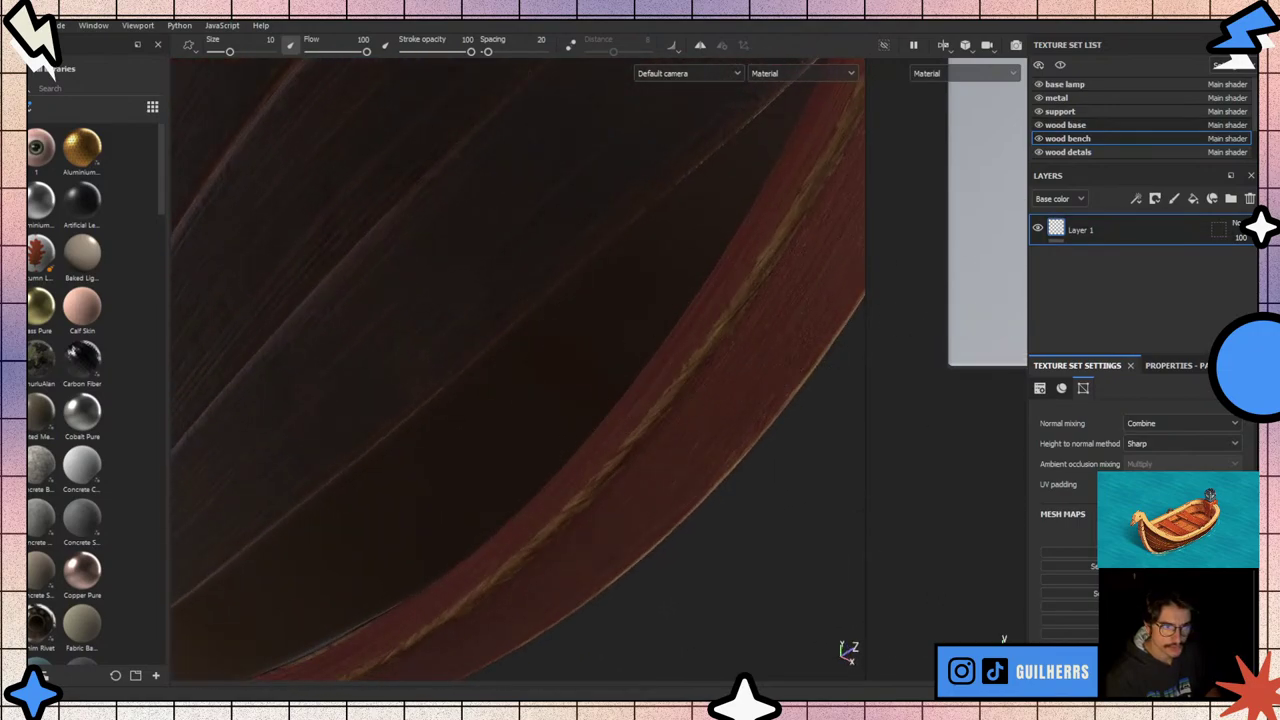
scroll(1140, 125, "down", 1)
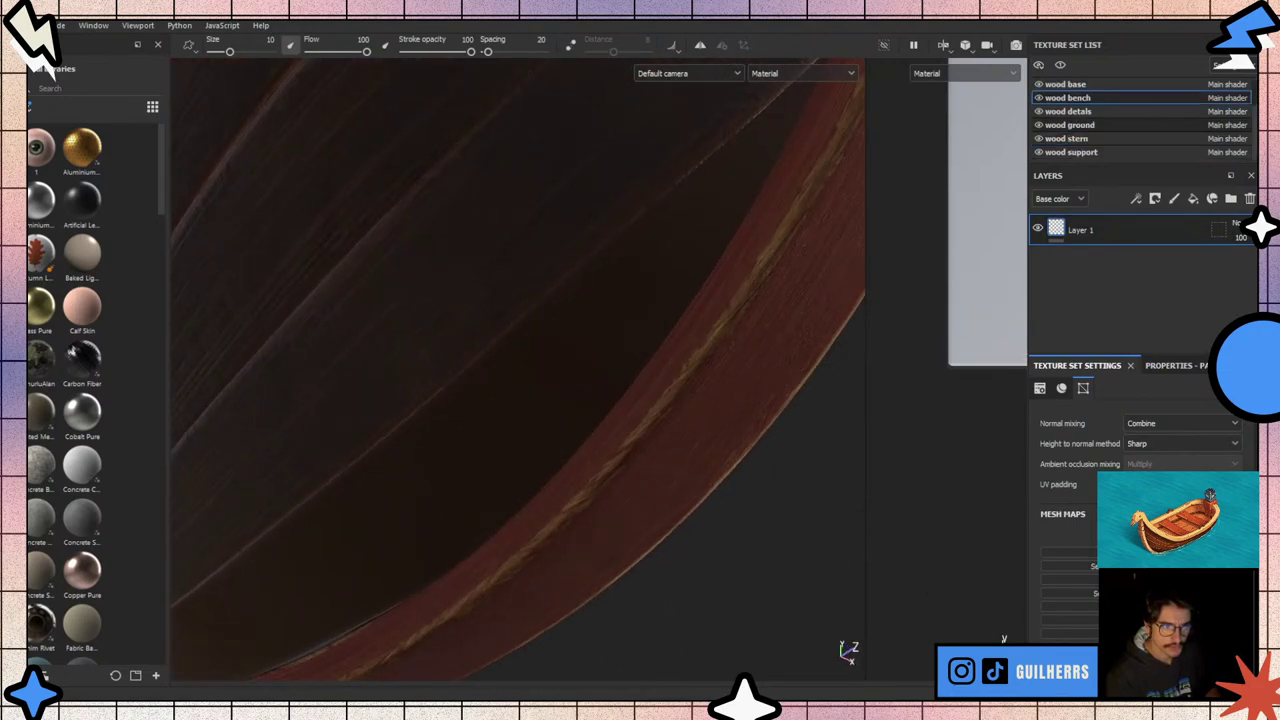
left_click(1039, 152)
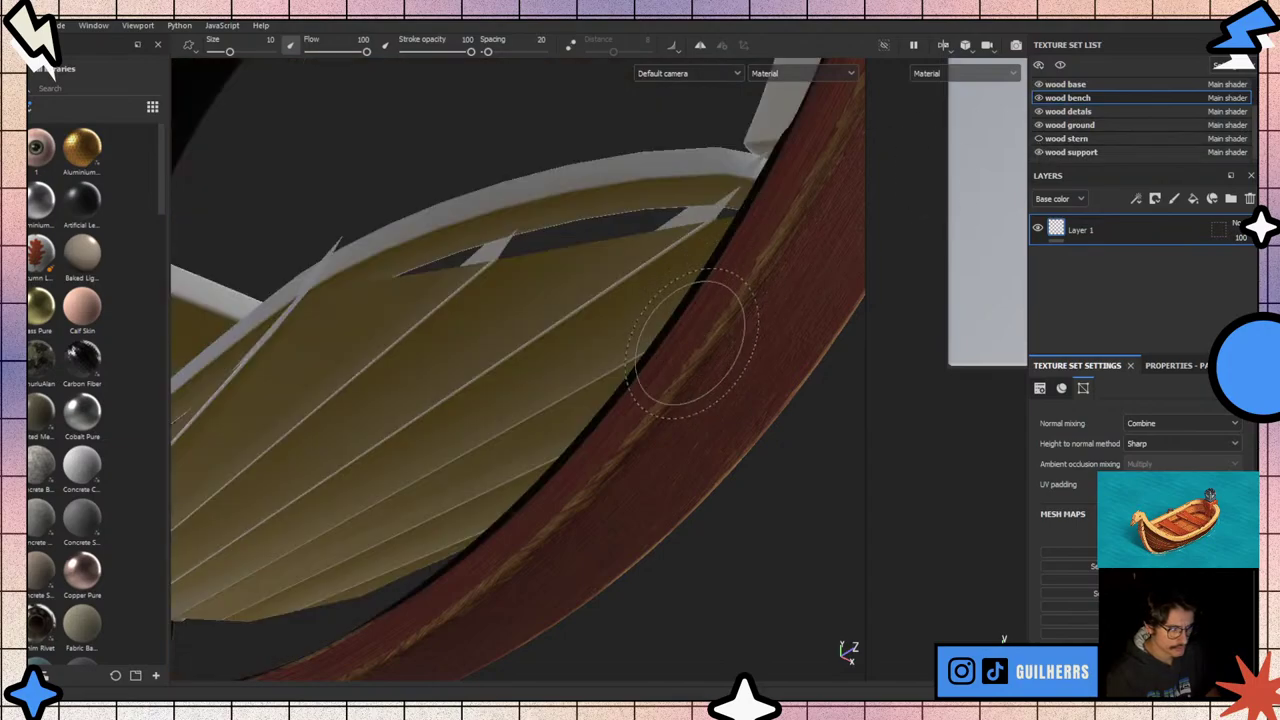
left_click_drag(686, 343, 833, 507, "alt")
key("f")
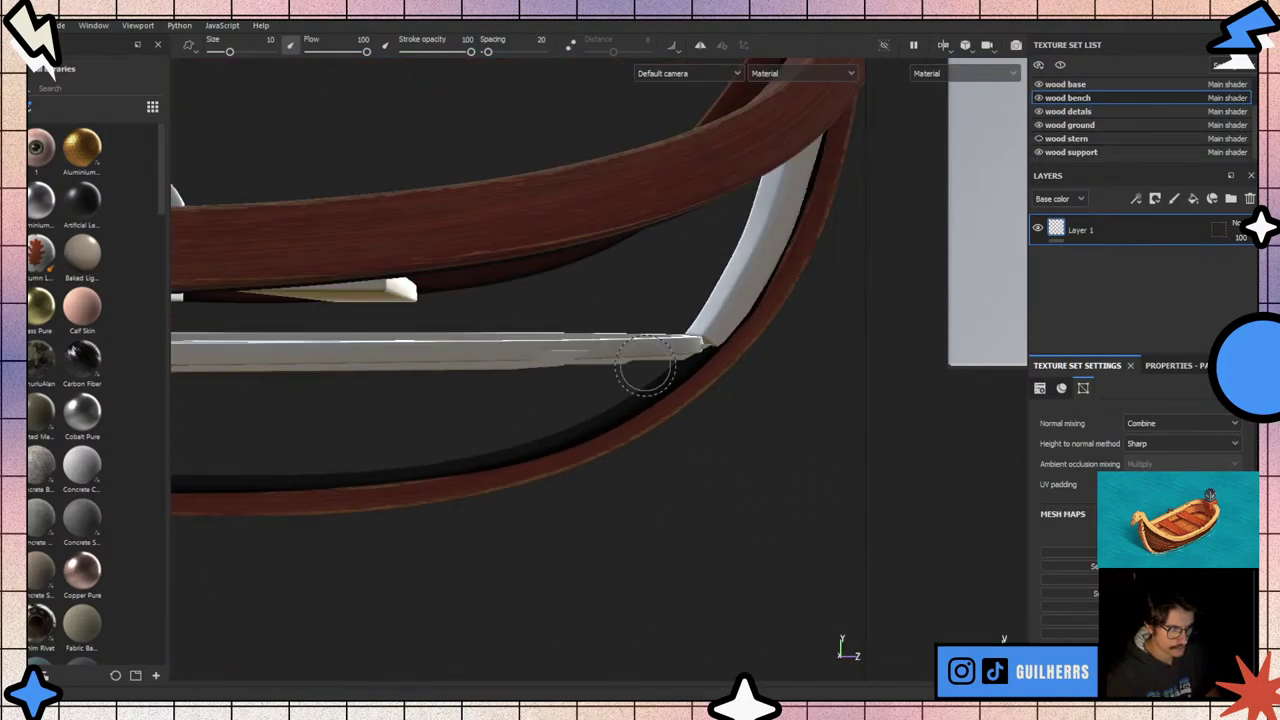
left_click(1039, 138)
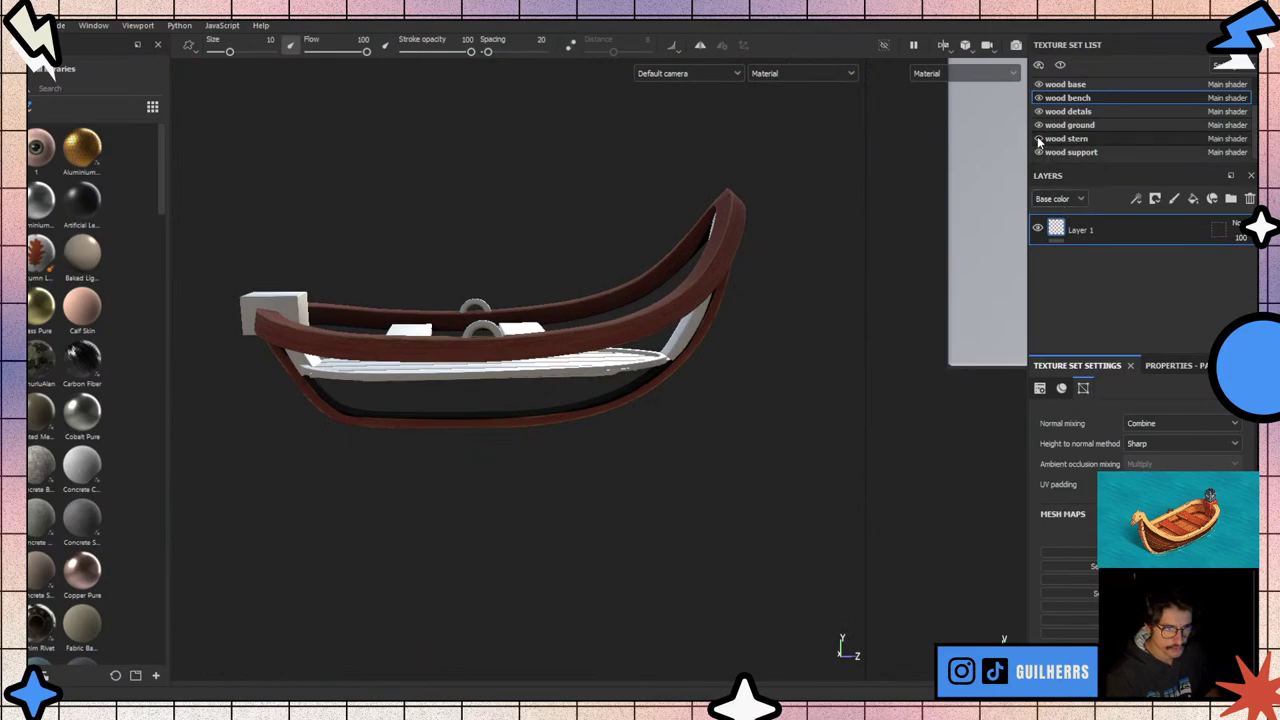
scroll(471, 386, "up", 3)
scroll(471, 386, "up", 3)
mouse_move(471, 386)
left_mouse_down("alt")
mouse_move(314, 374)
mouse_move(600, 371)
mouse_move(640, 436)
left_mouse_up("alt")
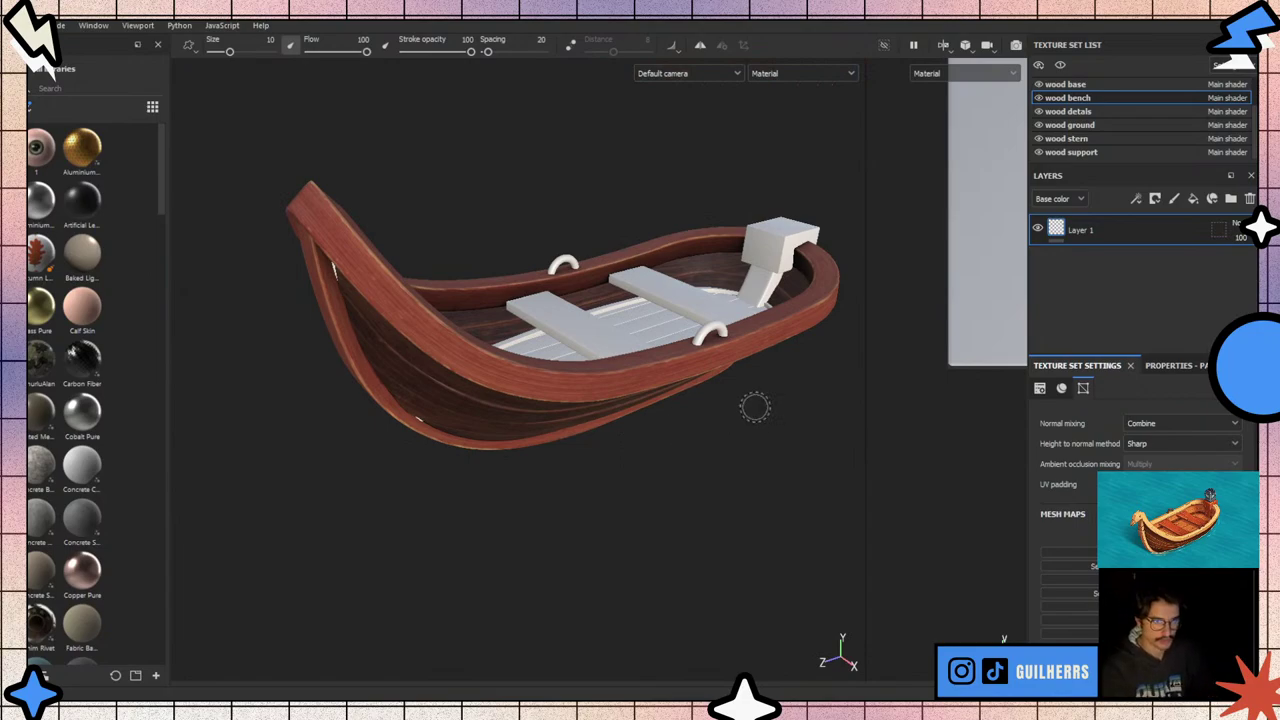
scroll(754, 403, "down", 2)
scroll(754, 403, "down", 2)
scroll(490, 420, "up", 6)
mouse_move(490, 420)
left_mouse_down("alt")
mouse_move(771, 349)
mouse_move(846, 277)
mouse_move(449, 297)
left_mouse_up("alt")
scroll(528, 429, "up", 2)
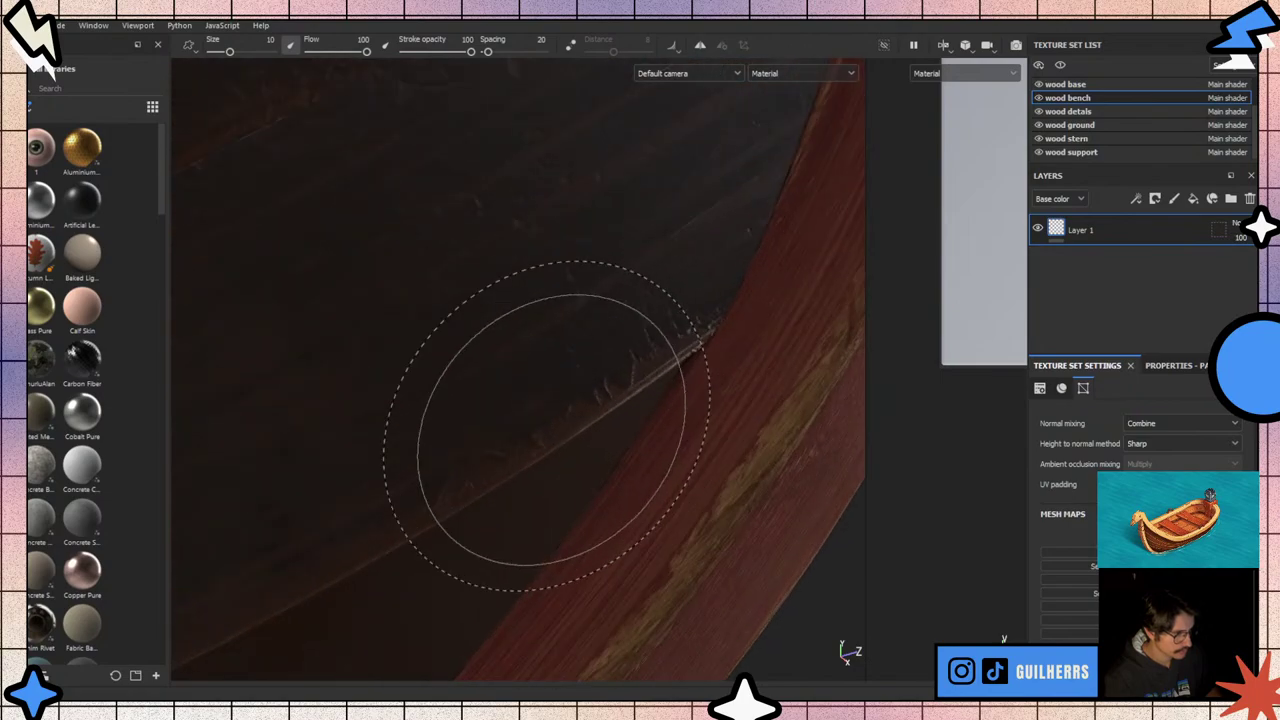
scroll(543, 386, "up", 2)
mouse_move(543, 386)
left_mouse_down("alt")
mouse_move(357, 518)
mouse_move(414, 457)
mouse_move(443, 462)
left_mouse_up("alt")
scroll(423, 451, "down", 2)
scroll(443, 462, "up", 3)
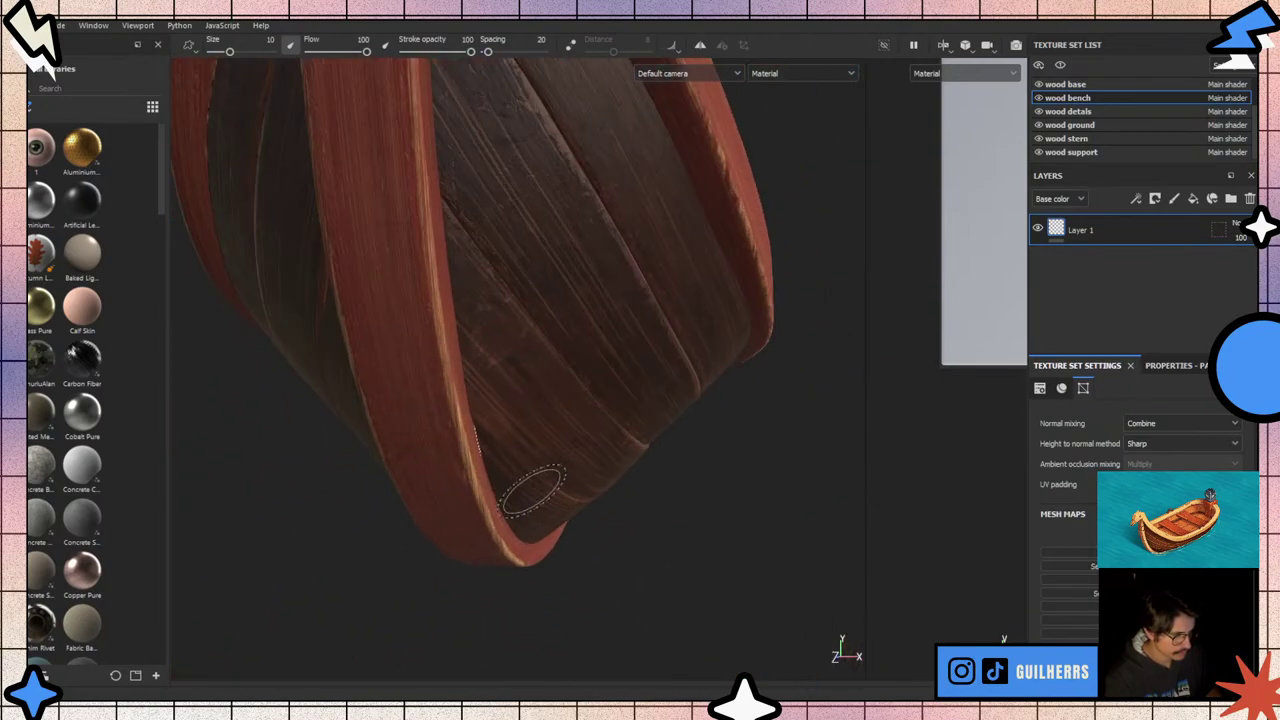
mouse_move(529, 486)
left_mouse_down("alt")
mouse_move(346, 451)
mouse_move(786, 363)
mouse_move(513, 500)
mouse_move(500, 525)
left_mouse_up("alt")
scroll(346, 451, "down", 3)
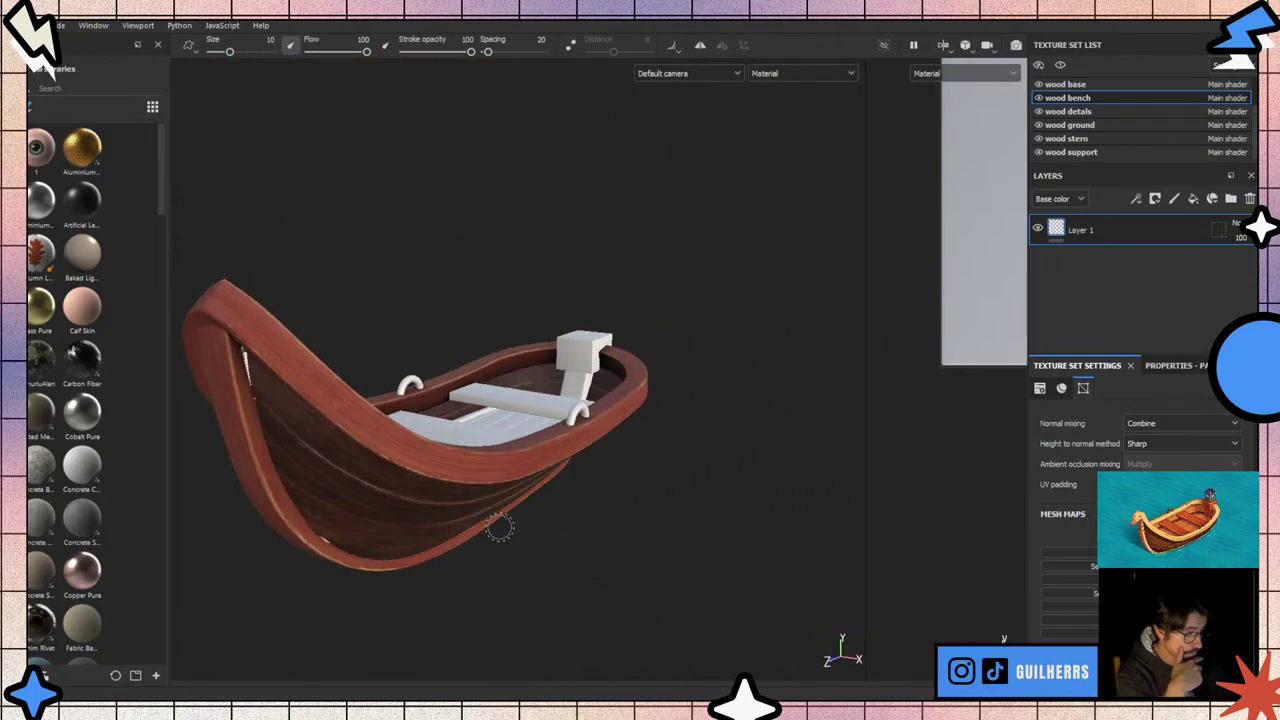
mouse_move(500, 527)
left_mouse_down("alt")
mouse_move(413, 390)
mouse_move(283, 391)
left_mouse_up("alt")
scroll(413, 390, "up", 2)
scroll(441, 425, "up", 2)
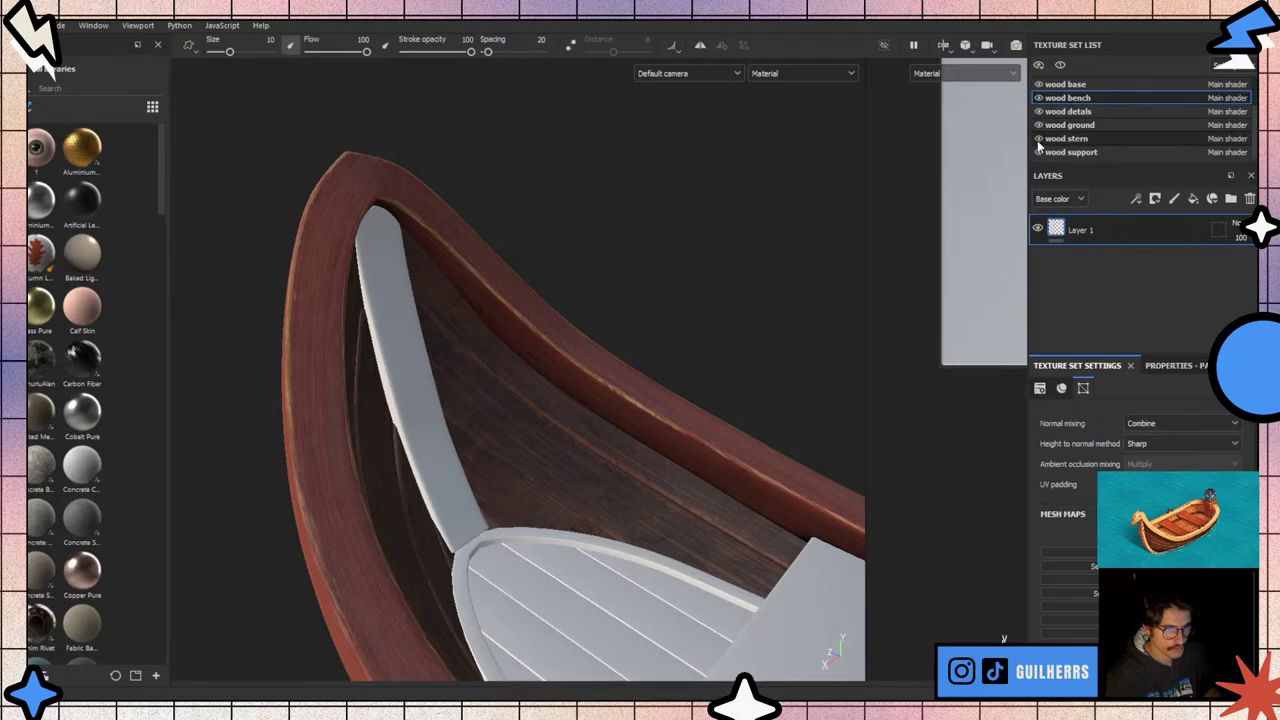
- Select the wood stern texture set and toggle the support piece's visibility to locate it
left_click(1037, 140)
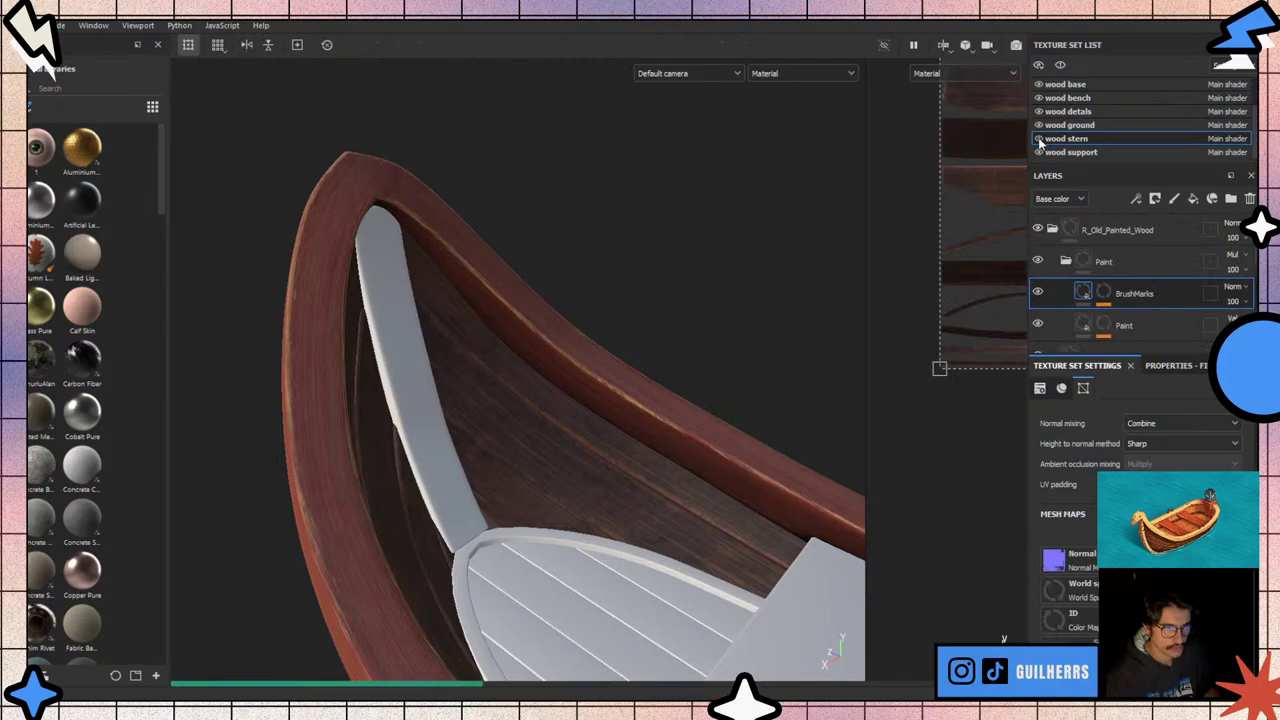
scroll(1040, 110, "up", 2)
scroll(1040, 92, "up", 1)
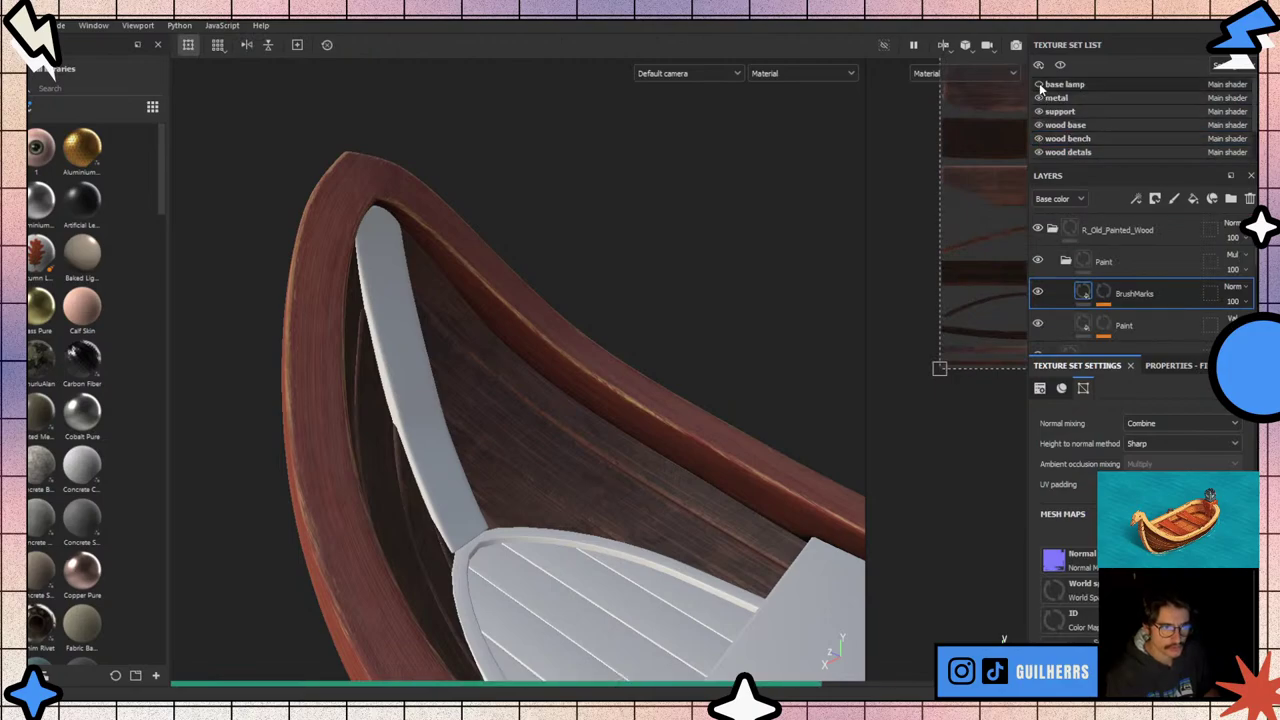
left_click(1039, 112)
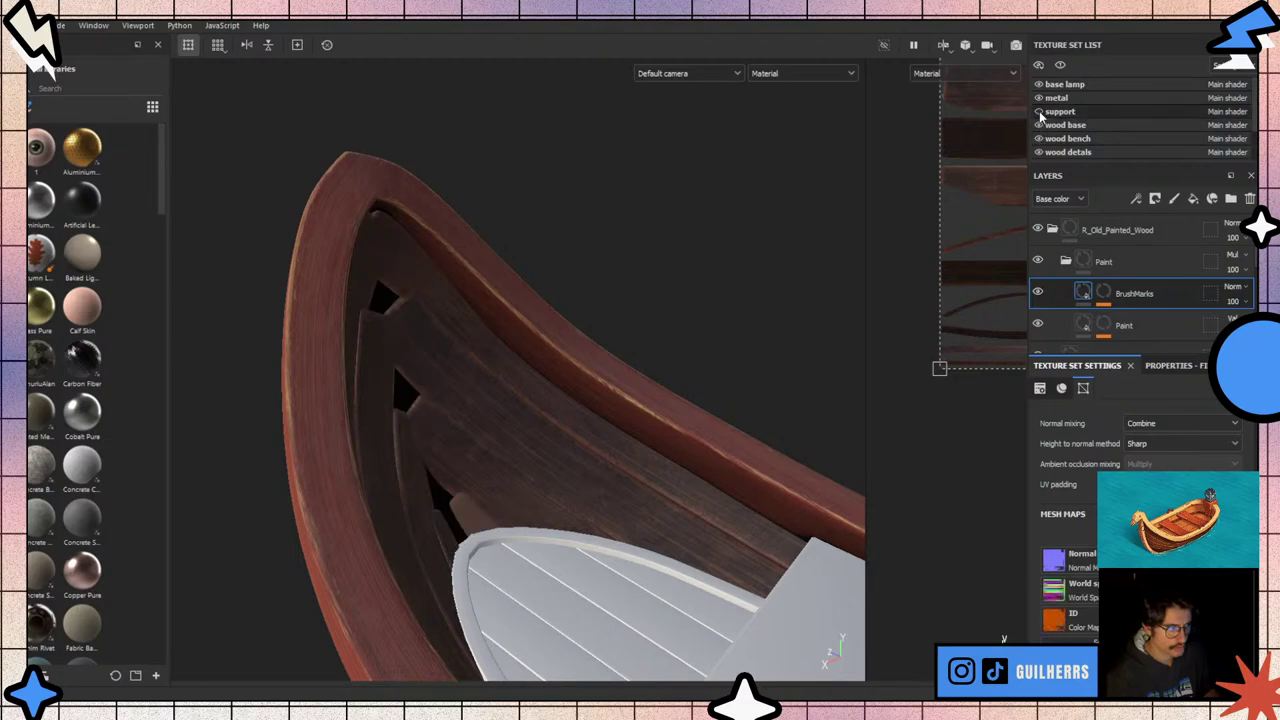
left_click(1039, 112)
left_click(1039, 112)
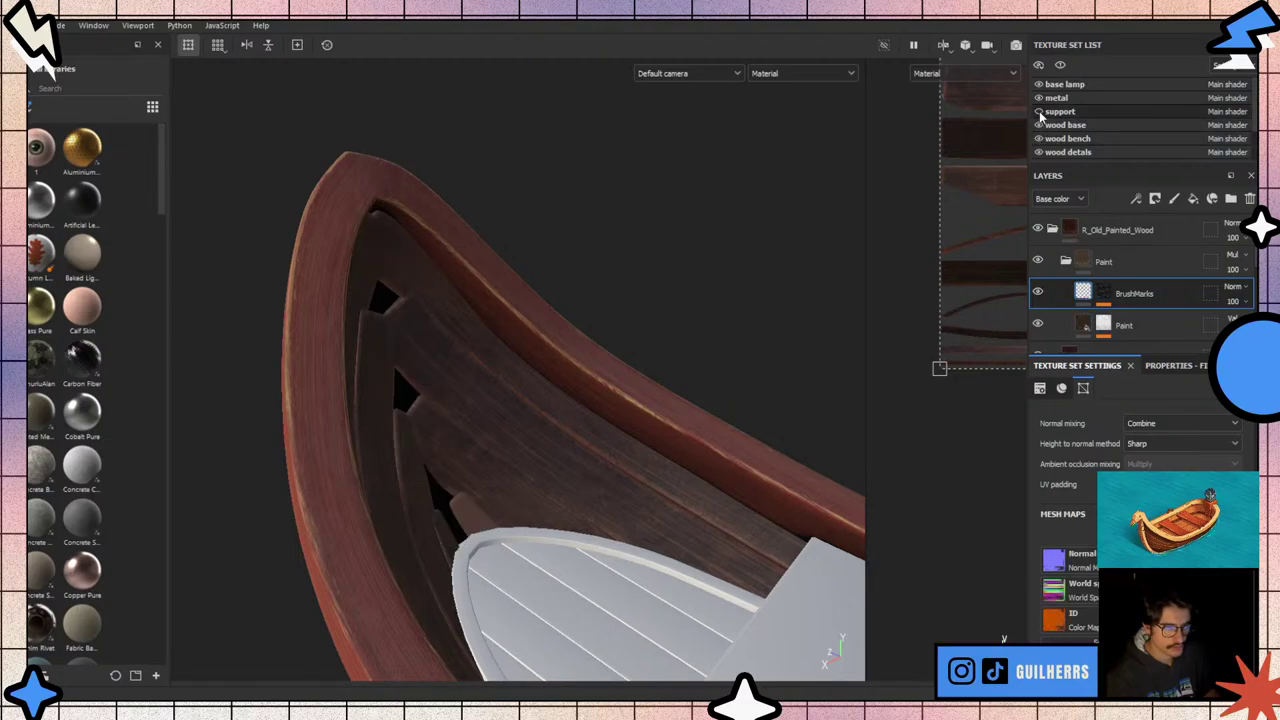
left_click(1039, 112)
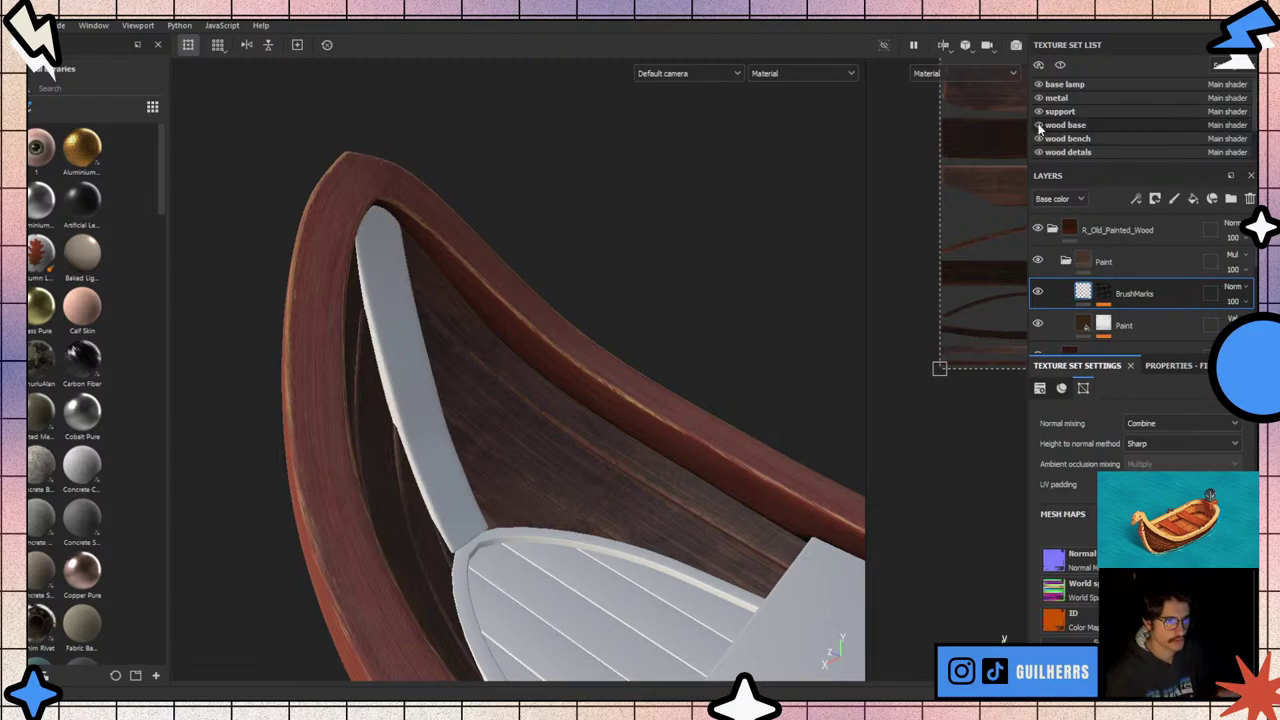
- Switch to the wood base texture set and frame the whole boat from the side
left_click(1040, 126)
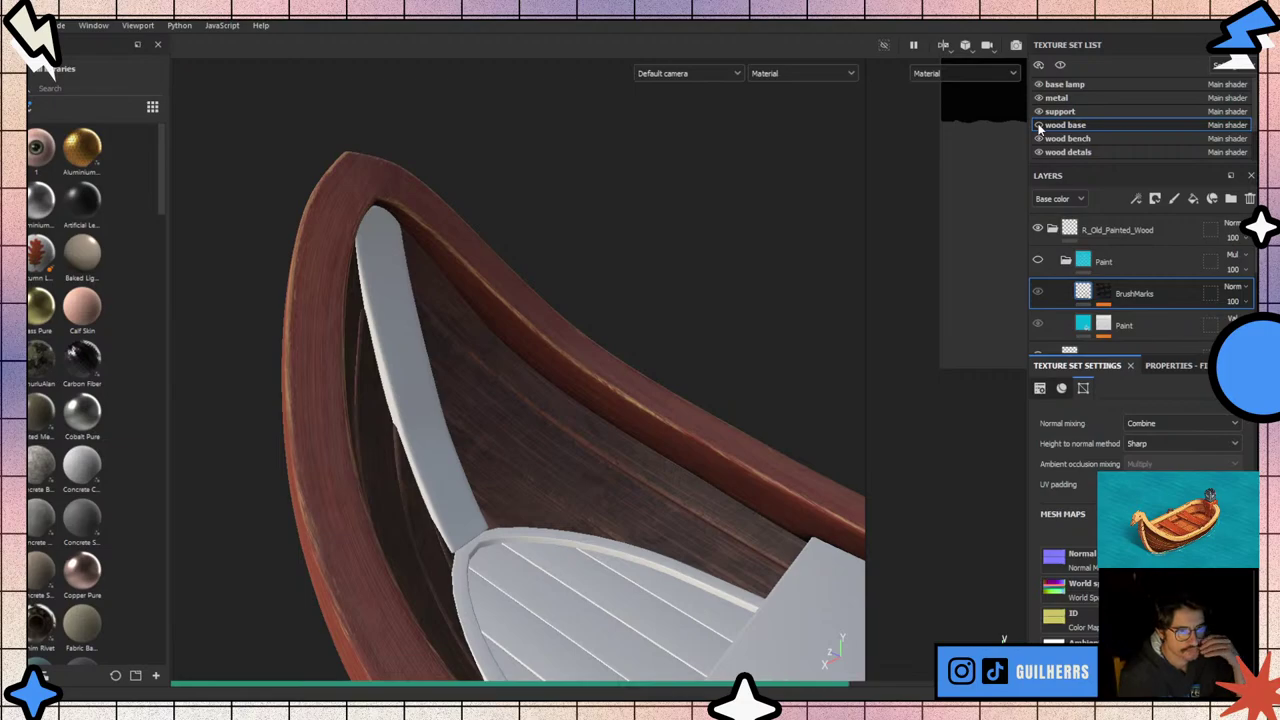
key("f")
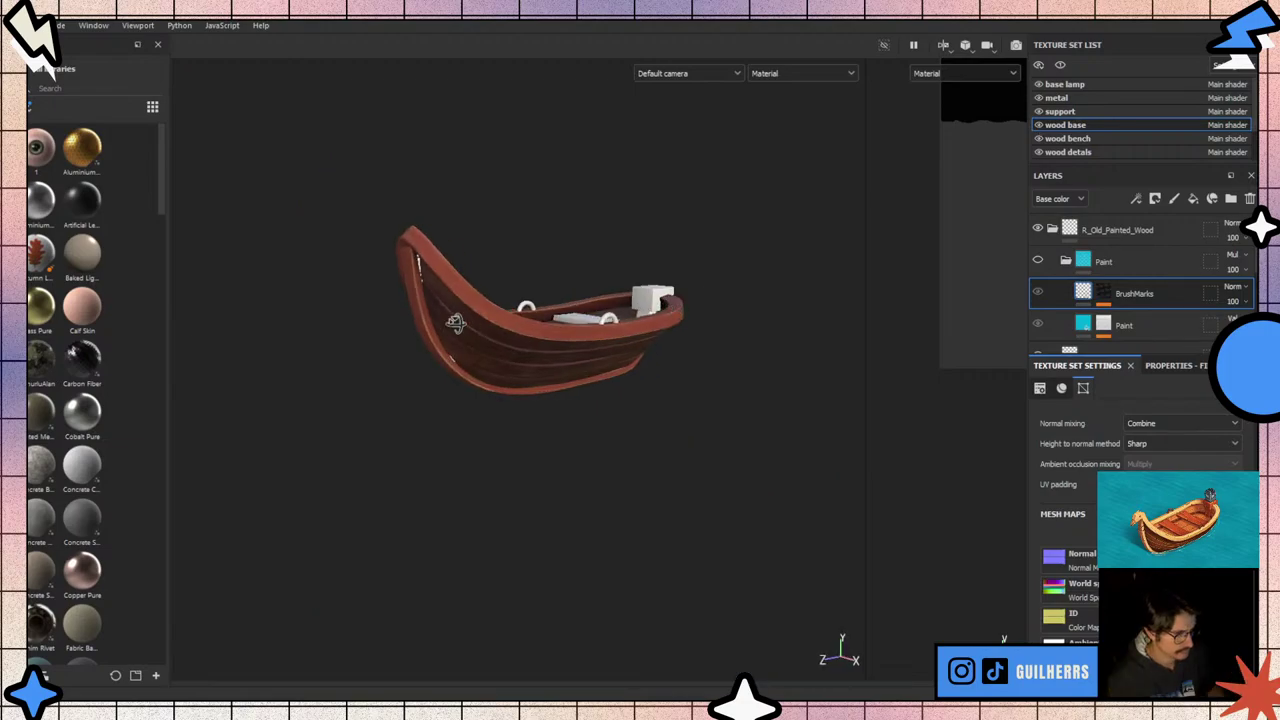
scroll(455, 323, "up", 3)
mouse_move(455, 323)
left_mouse_down("alt")
mouse_move(396, 320)
mouse_move(352, 352)
left_mouse_up("alt")
scroll(371, 357, "up", 5)
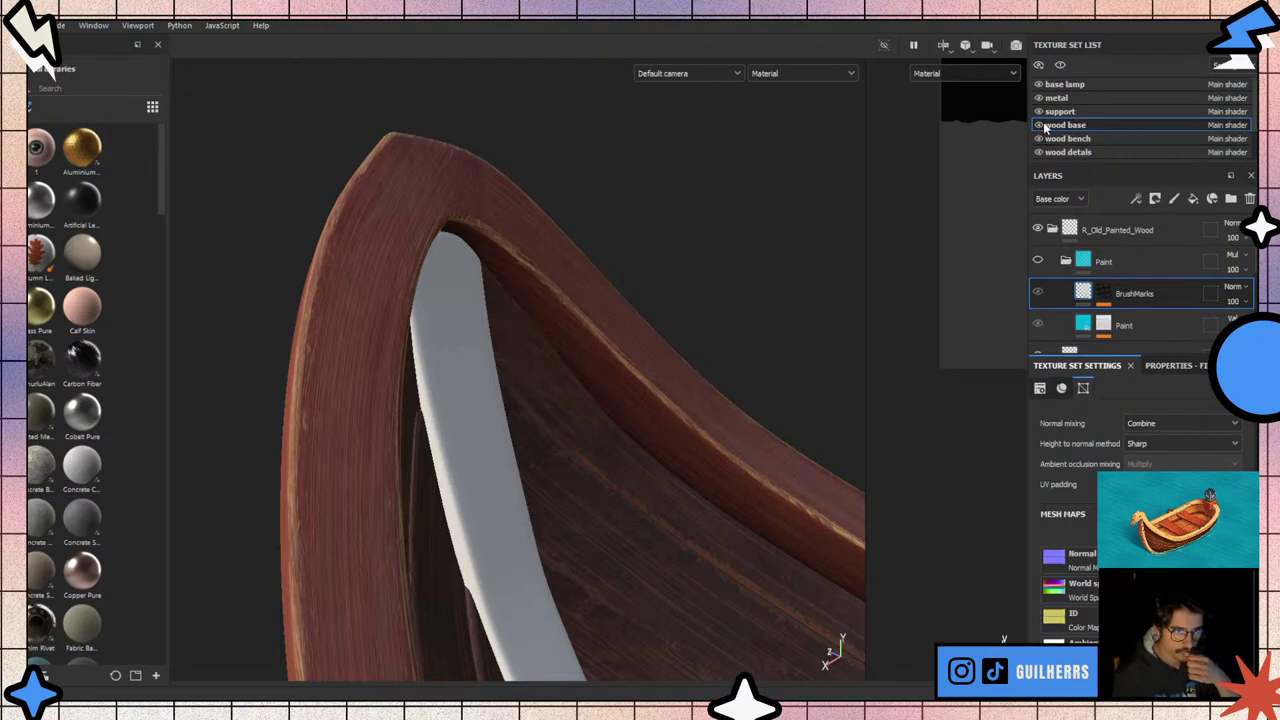
- Toggle the support piece's visibility, then make the support texture set current
left_click(1037, 112)
left_click(1037, 112)
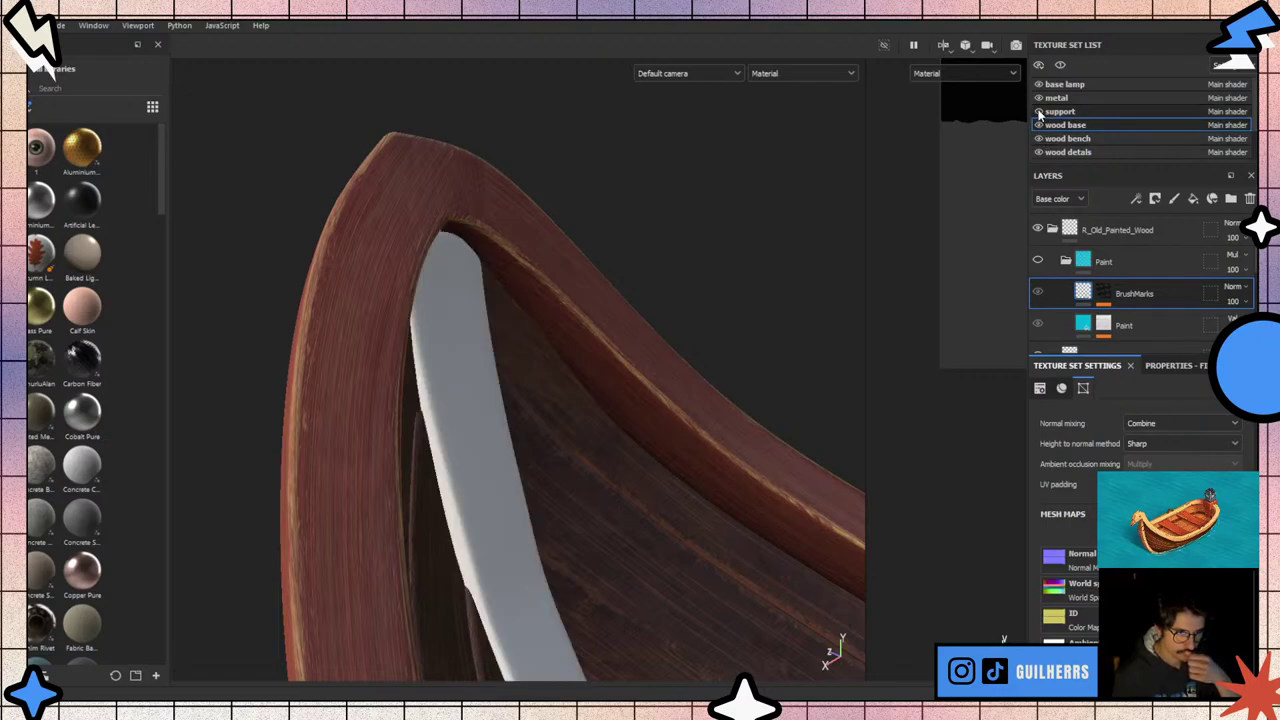
left_click(1063, 114)
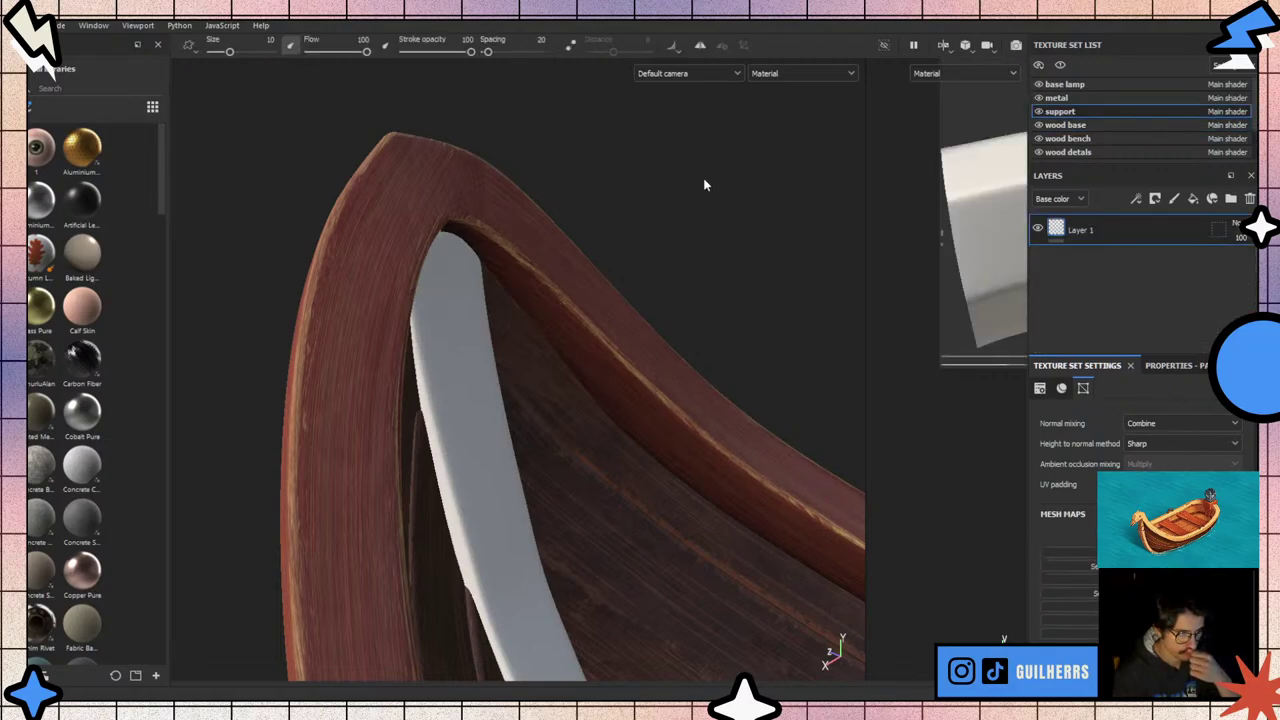
- Cycle the viewport through Normal, World space normal, ID, AO, Position and Thickness maps
key("c")
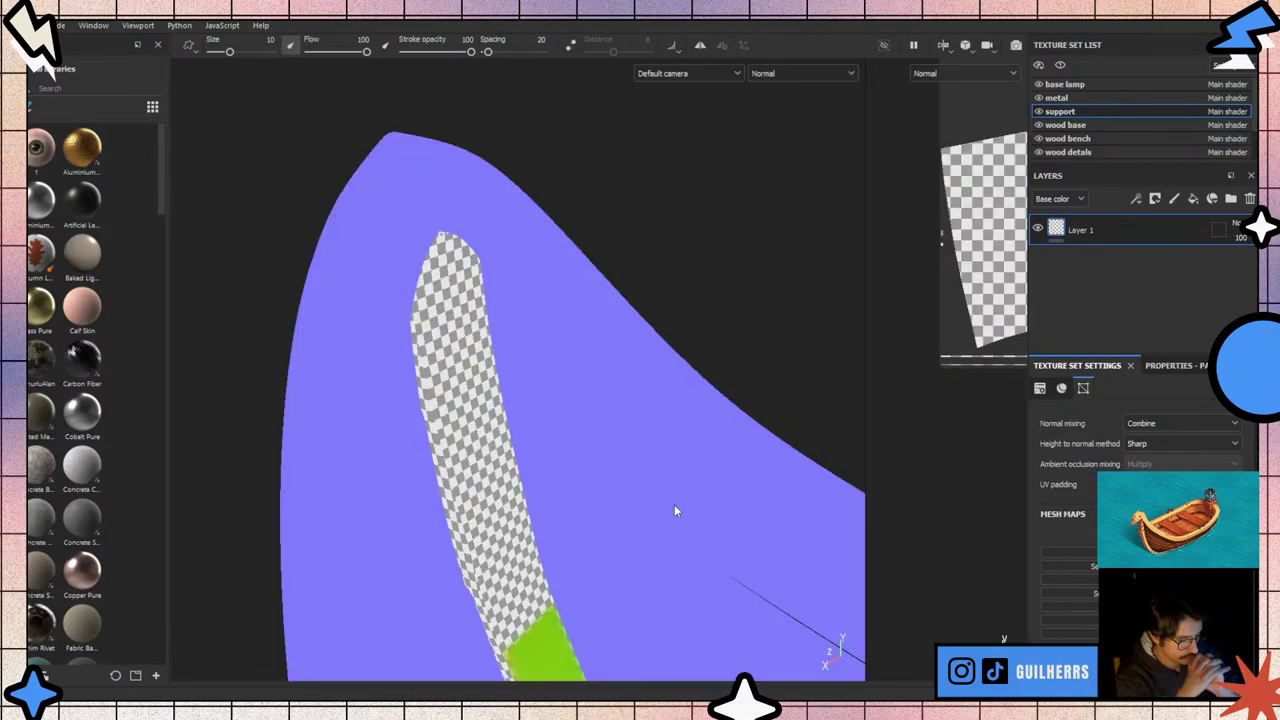
key("c")
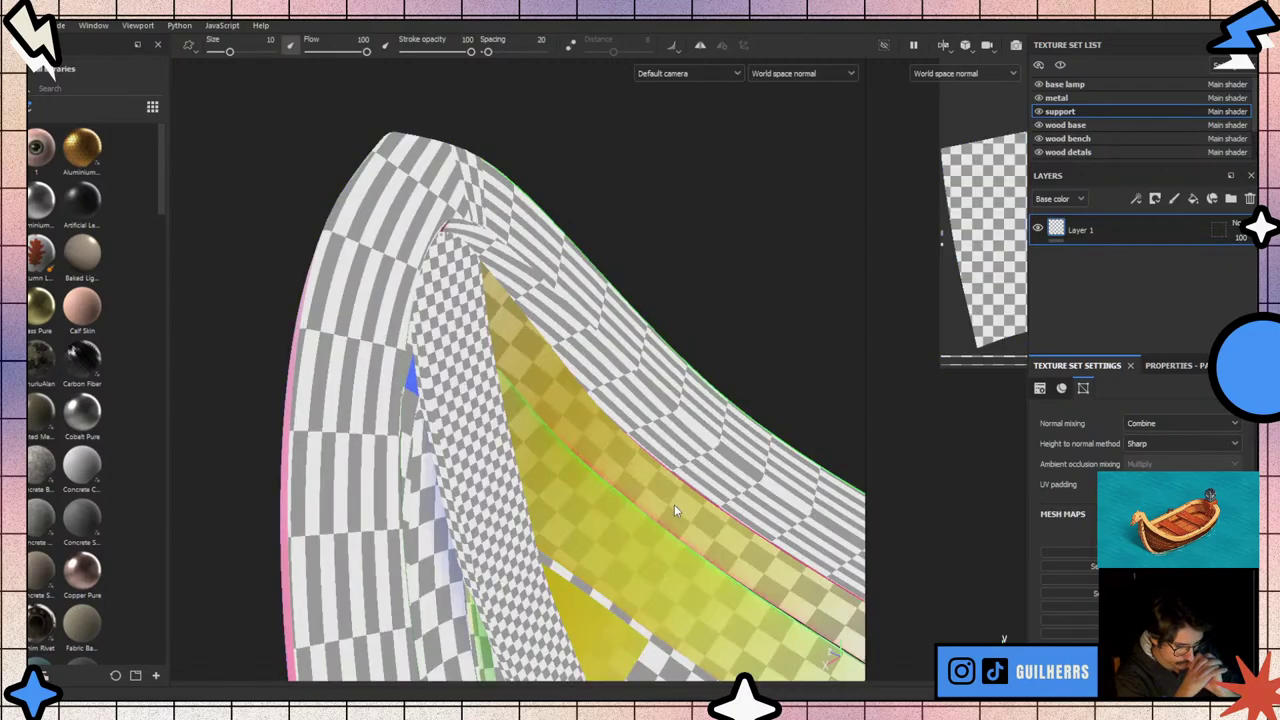
key("c")
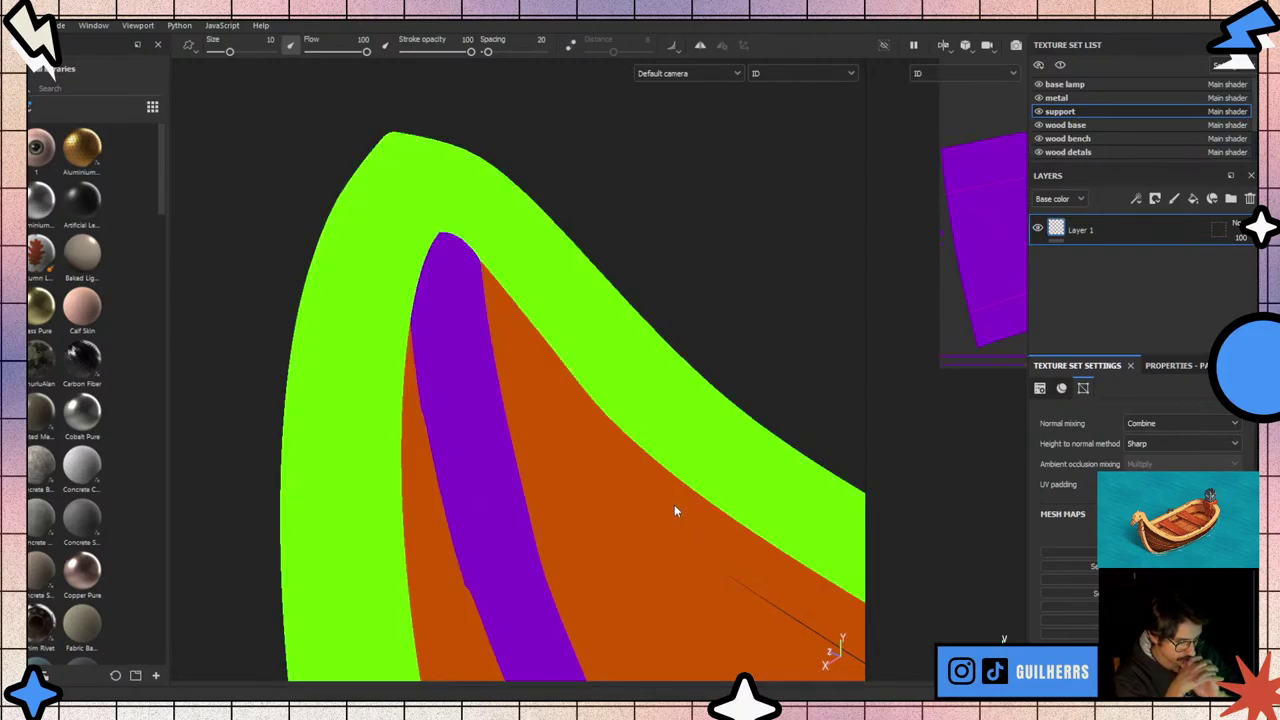
key("c")
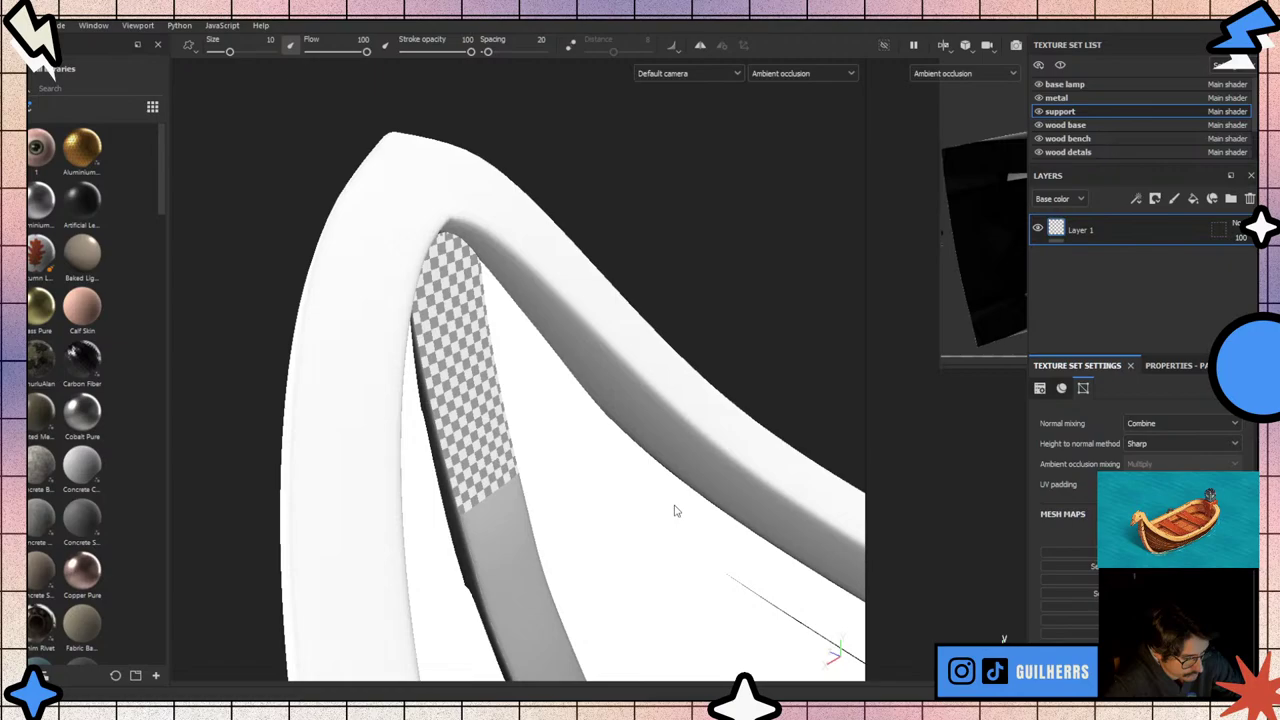
key("b")
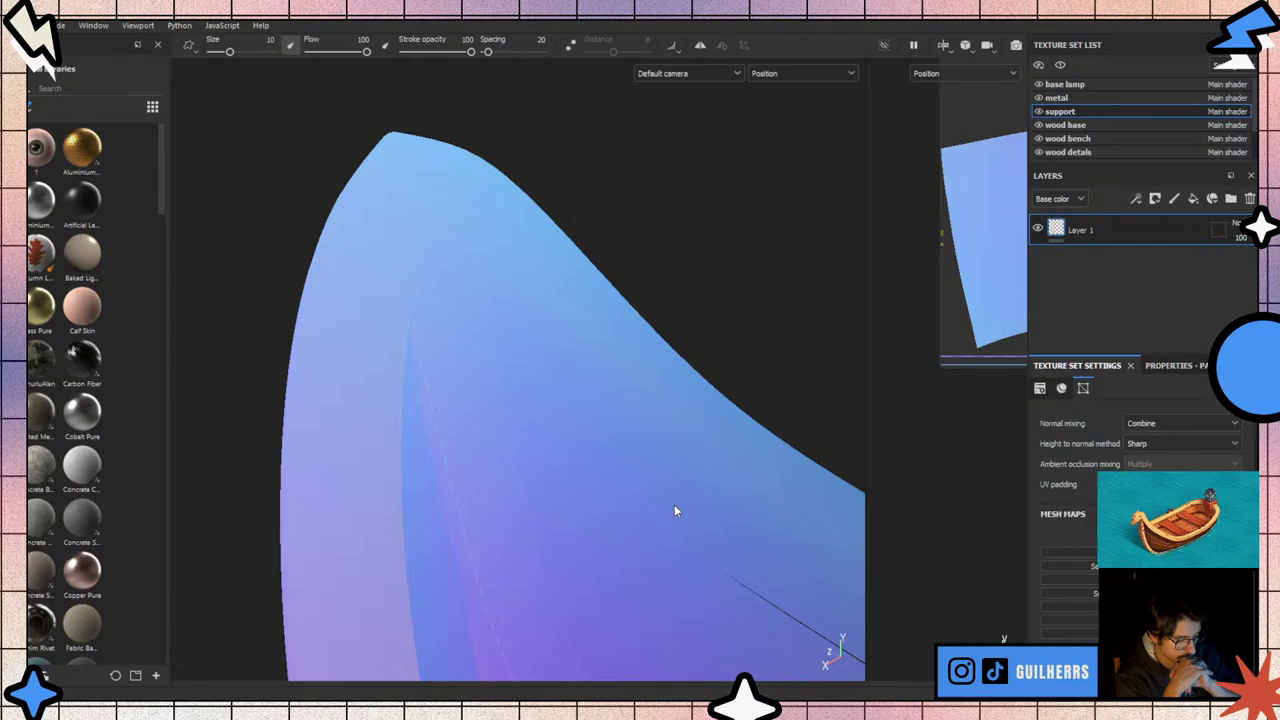
key("b")
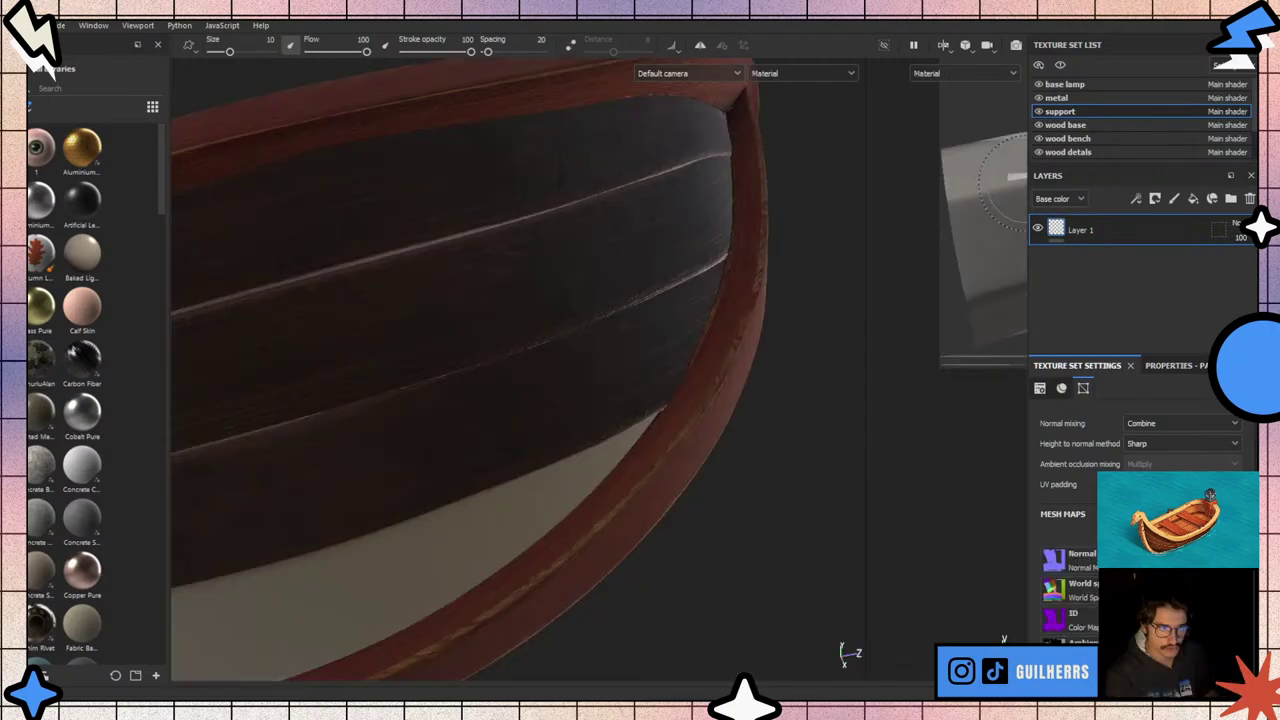
- Orbit the view to look down into the bow
scroll(607, 475, "down", 3)
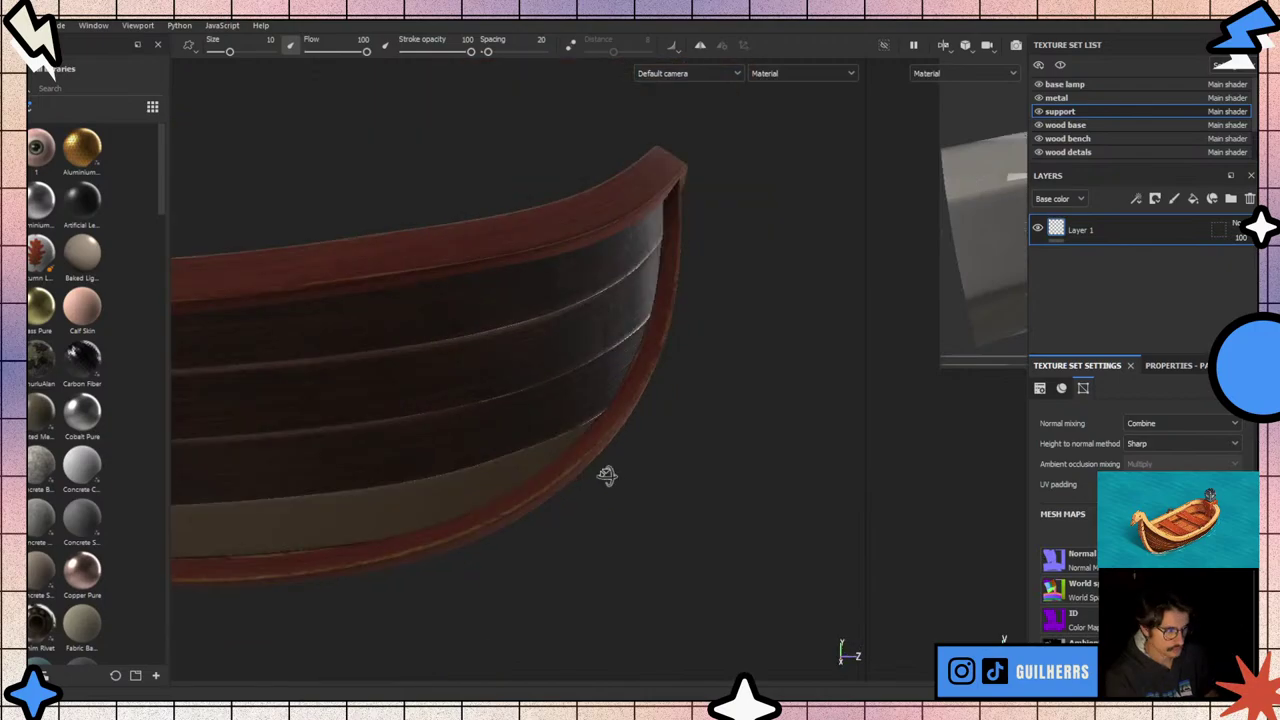
left_click_drag(607, 475, 500, 425, "alt")
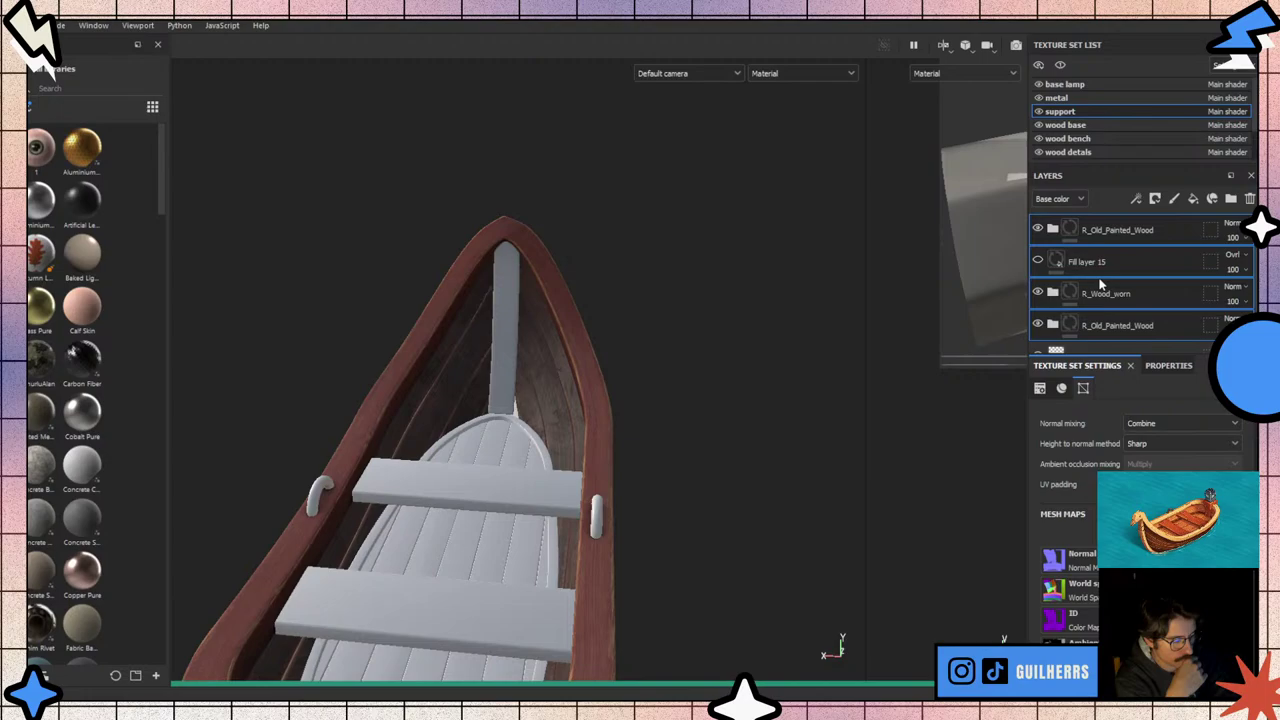
scroll(626, 315, "up", 5)
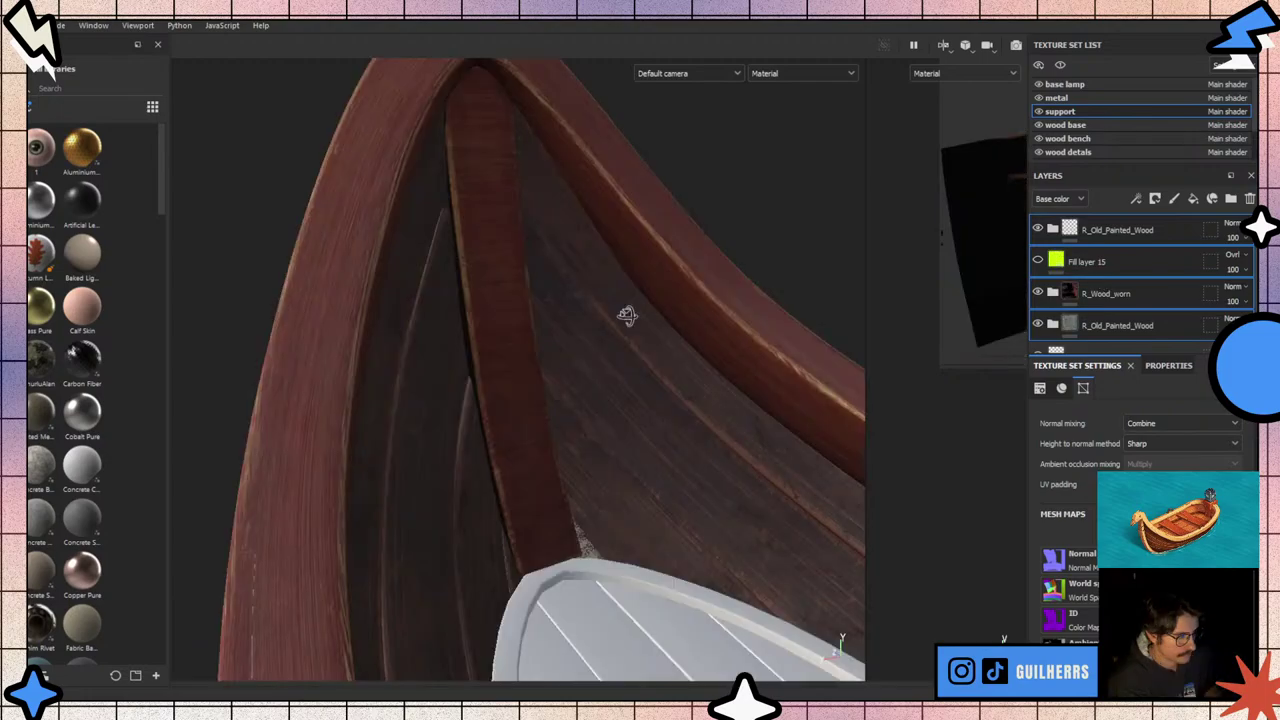
mouse_move(626, 315)
left_mouse_down("alt")
mouse_move(484, 341)
mouse_move(425, 291)
left_mouse_up("alt")
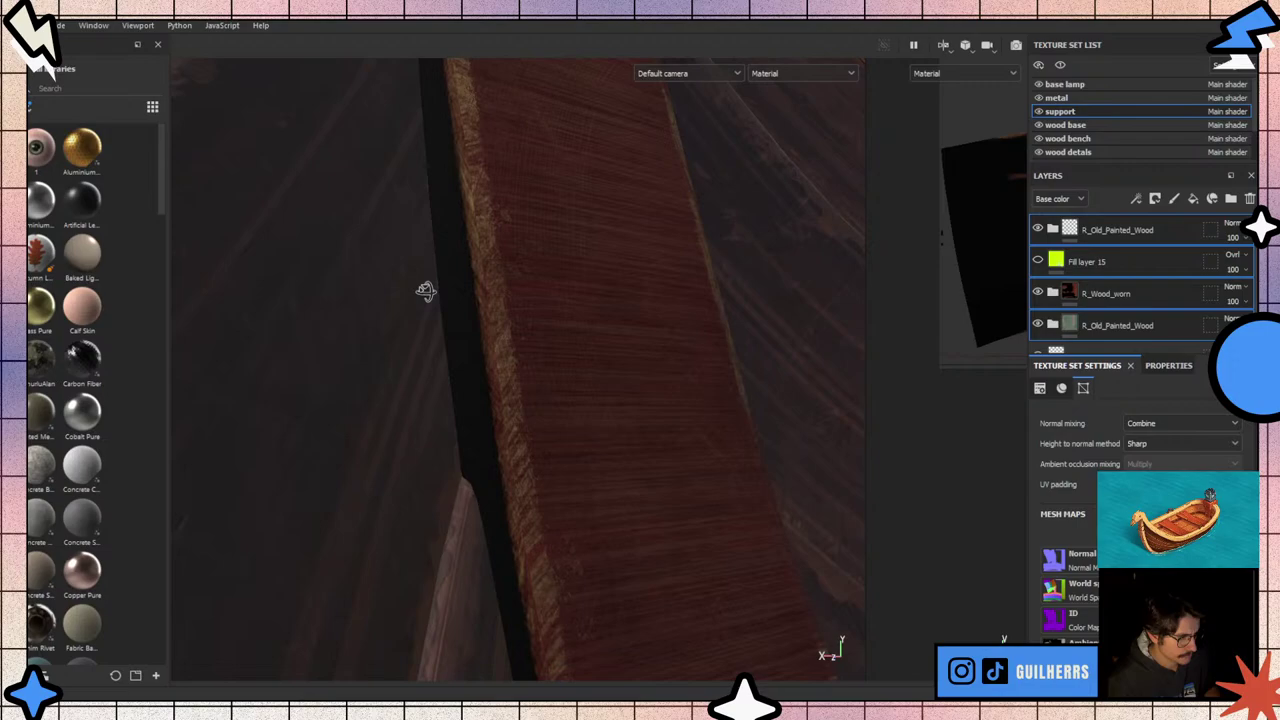
left_click_drag(425, 291, 570, 400, "alt")
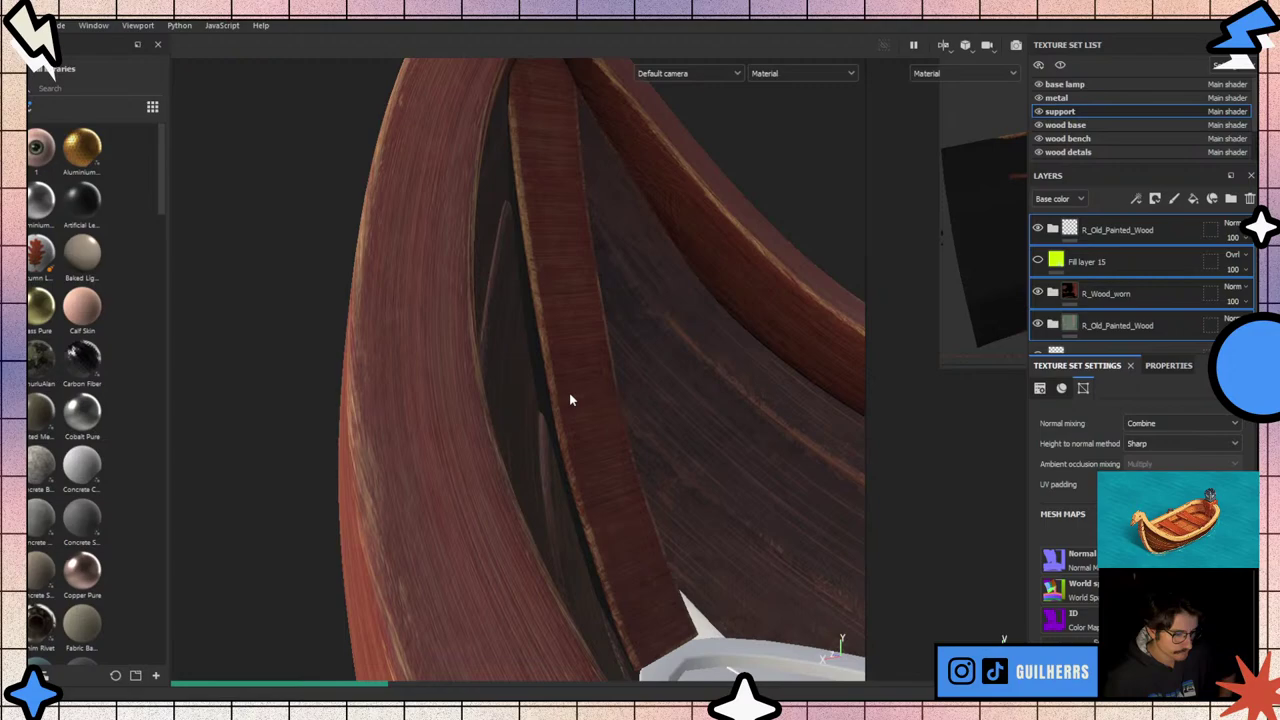
scroll(569, 393, "down", 5)
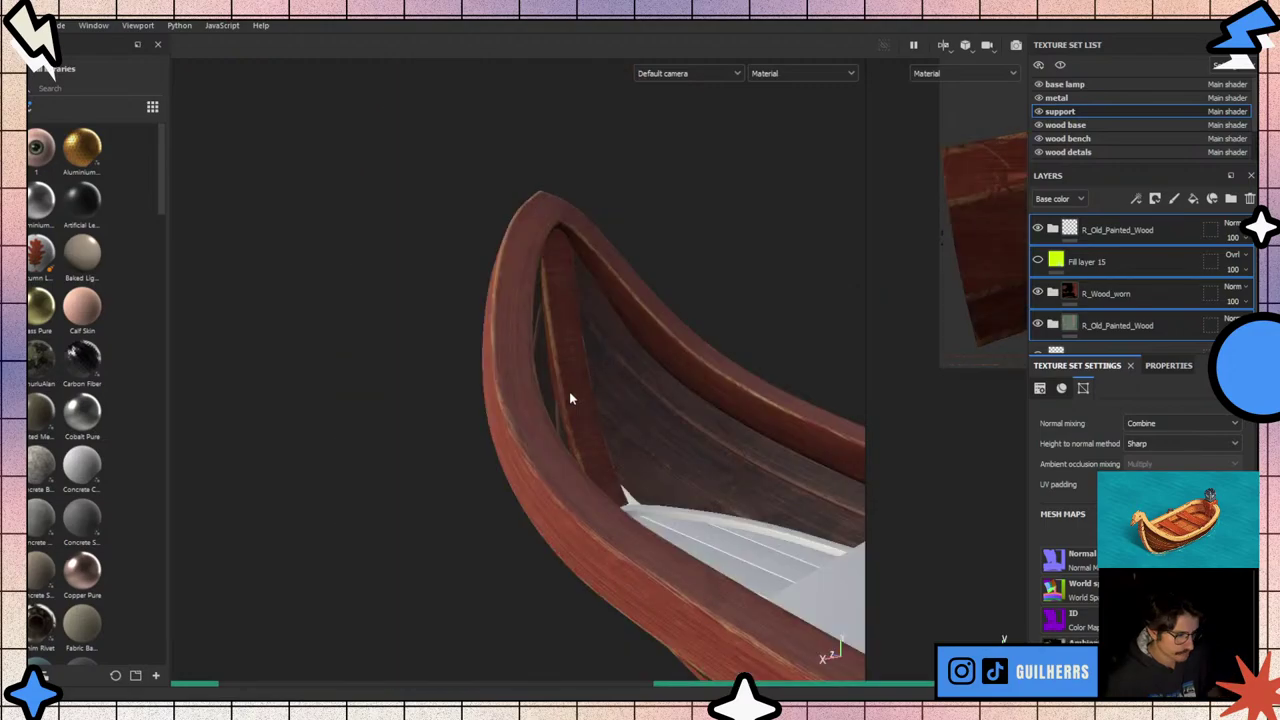
scroll(570, 398, "up", 5)
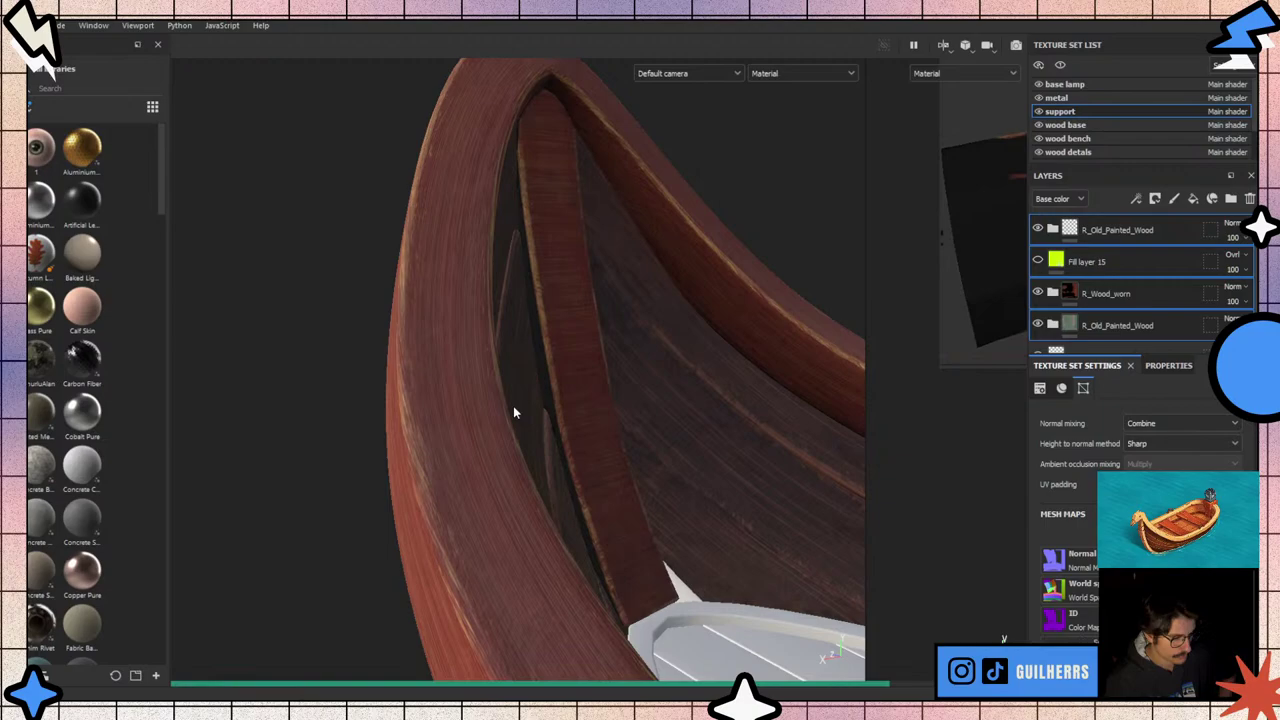
scroll(514, 409, "down", 5)
left_click_drag(557, 334, 503, 393, "alt")
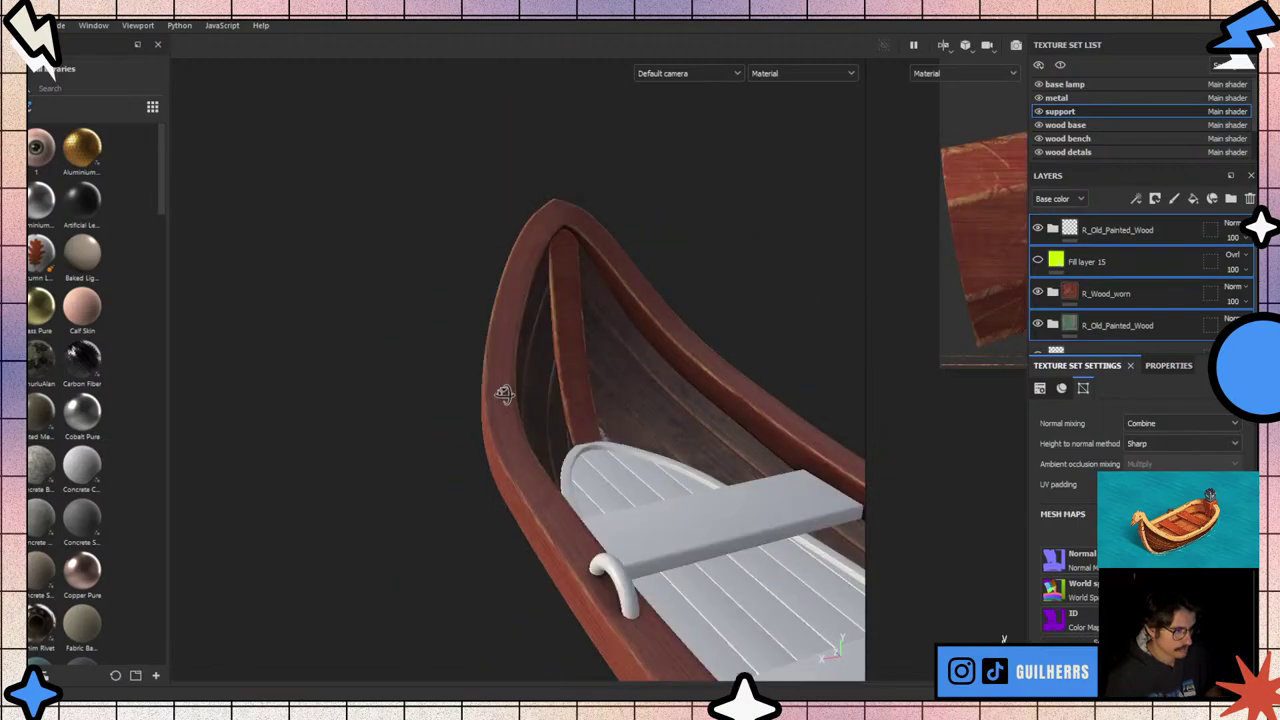
scroll(503, 393, "up", 5)
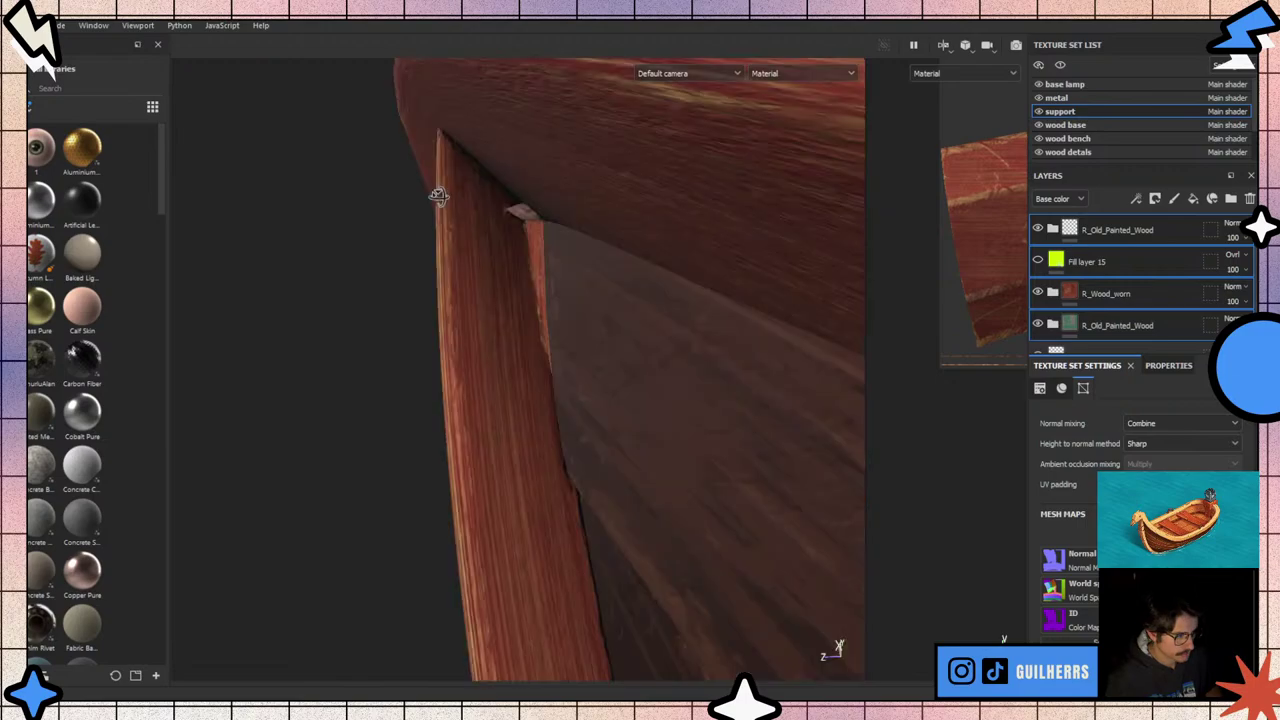
left_click_drag(445, 248, 465, 272, "alt")
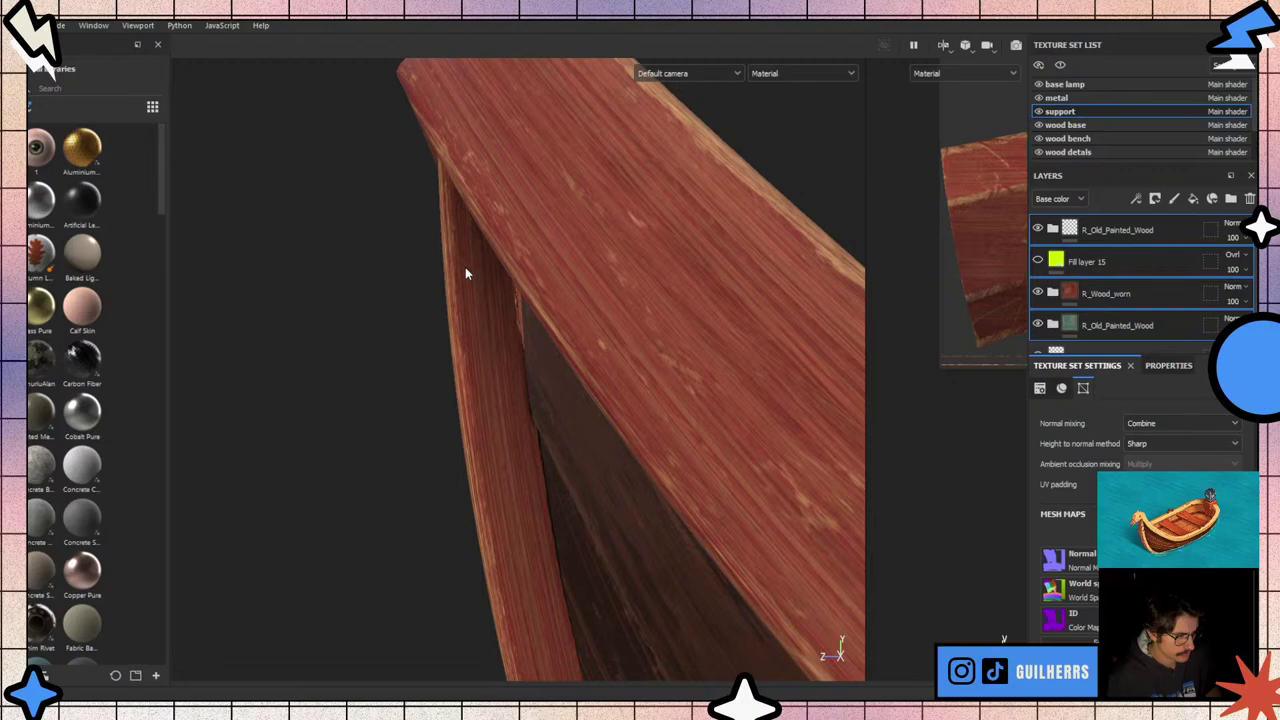
mouse_move(465, 270)
left_mouse_down("alt")
mouse_move(329, 350)
mouse_move(178, 177)
mouse_move(365, 327)
left_mouse_up("alt")
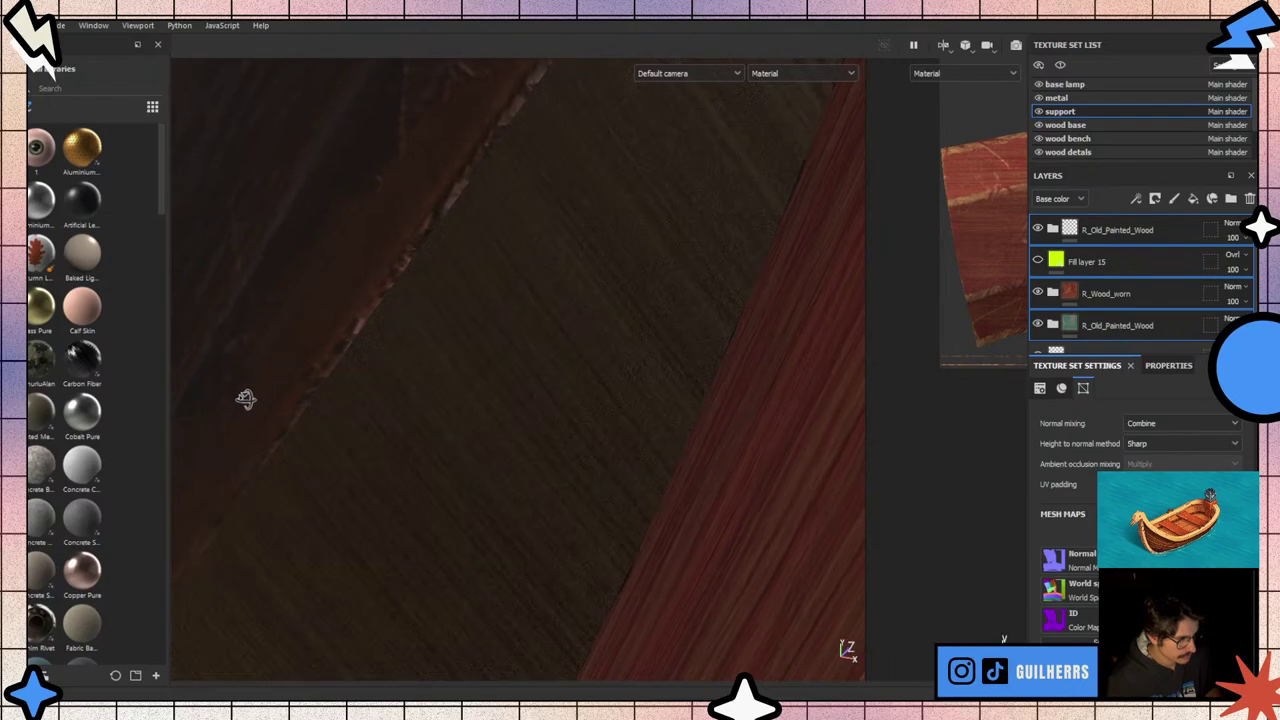
left_click_drag(245, 399, 376, 419, "alt")
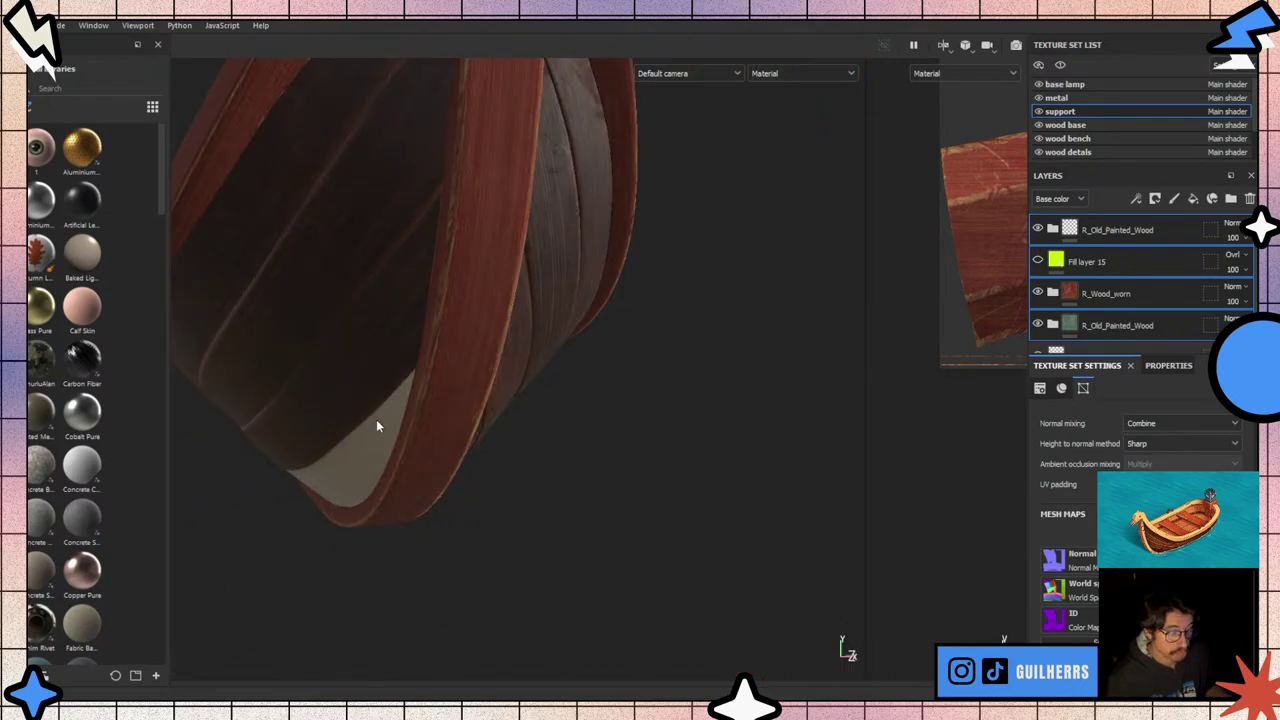
- Frame the whole boat and orbit to review the red-brown hull side
key("f")
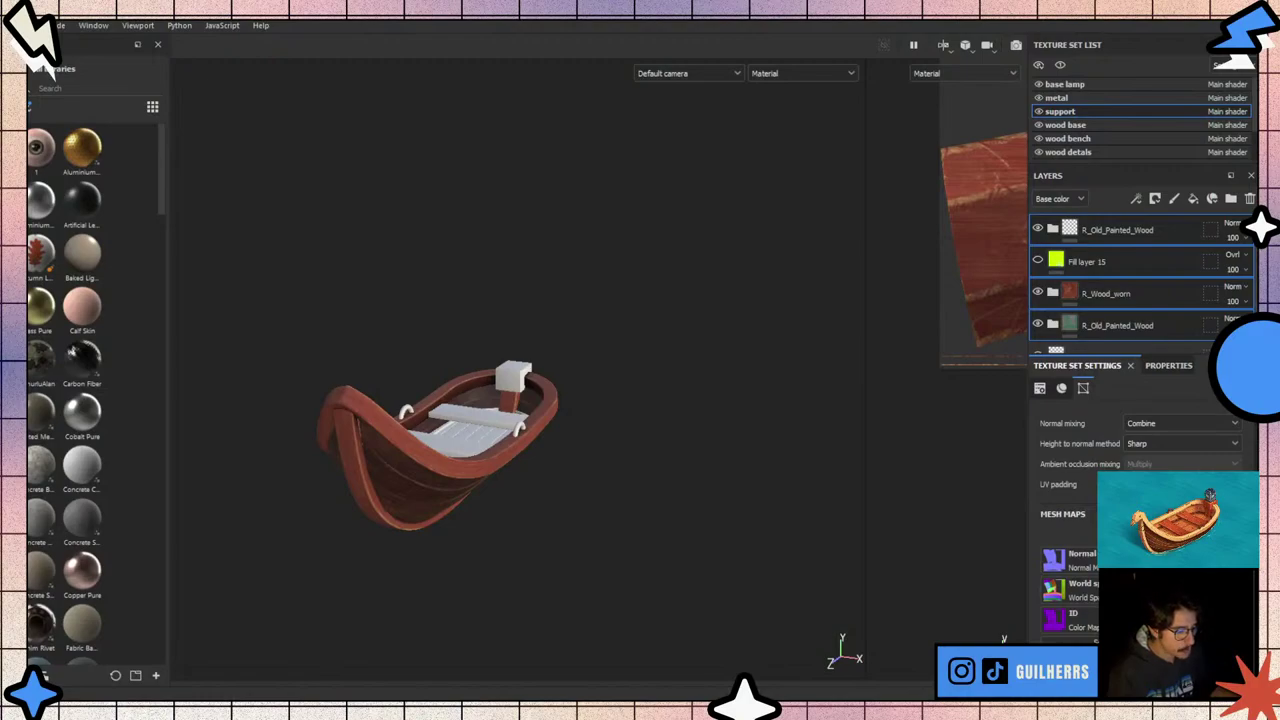
scroll(473, 427, "up", 5)
mouse_move(473, 425)
left_mouse_down("alt")
mouse_move(334, 449)
mouse_move(491, 437)
mouse_move(306, 369)
mouse_move(347, 450)
mouse_move(260, 420)
left_mouse_up("alt")
scroll(286, 386, "up", 3)
scroll(366, 387, "up", 3)
mouse_move(366, 387)
left_mouse_down("alt")
mouse_move(329, 334)
mouse_move(643, 306)
mouse_move(553, 378)
left_mouse_up("alt")
scroll(548, 400, "down", 5)
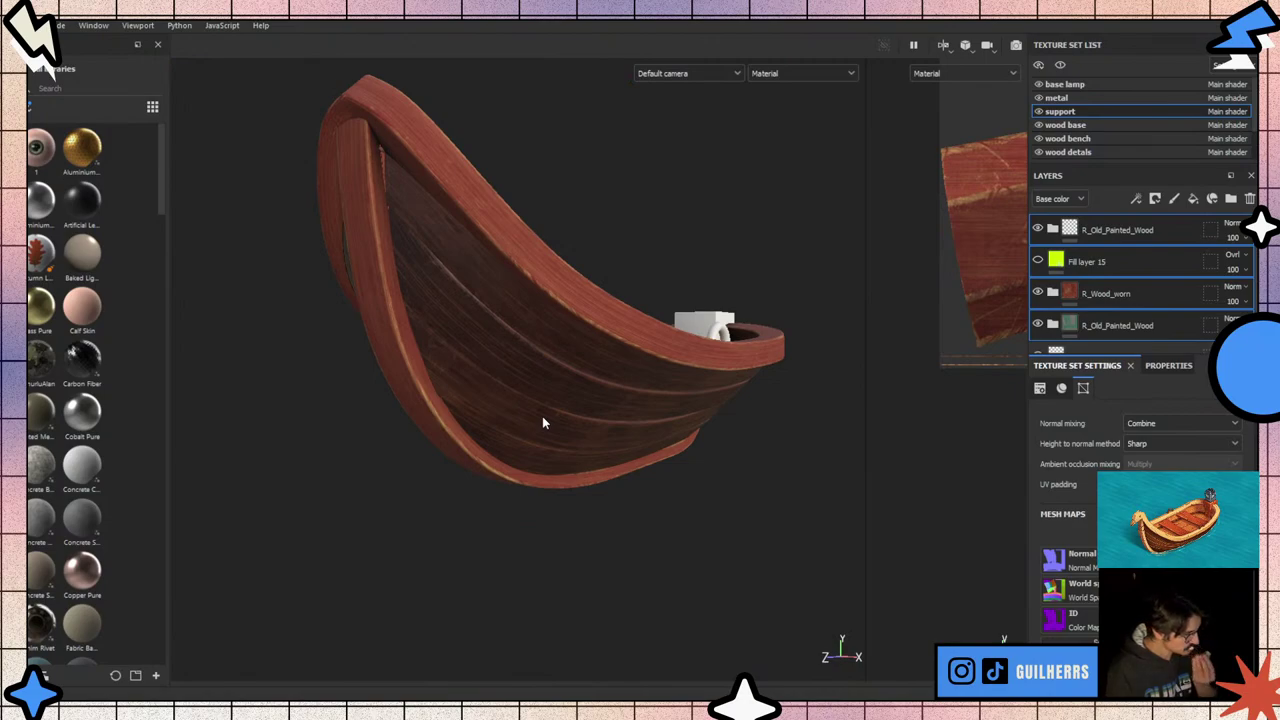
- Orbit and zoom to review the seats, inner bow planks and the whole boat
mouse_move(542, 423)
left_mouse_down("alt")
mouse_move(560, 534)
mouse_move(516, 502)
mouse_move(395, 489)
left_mouse_up("alt")
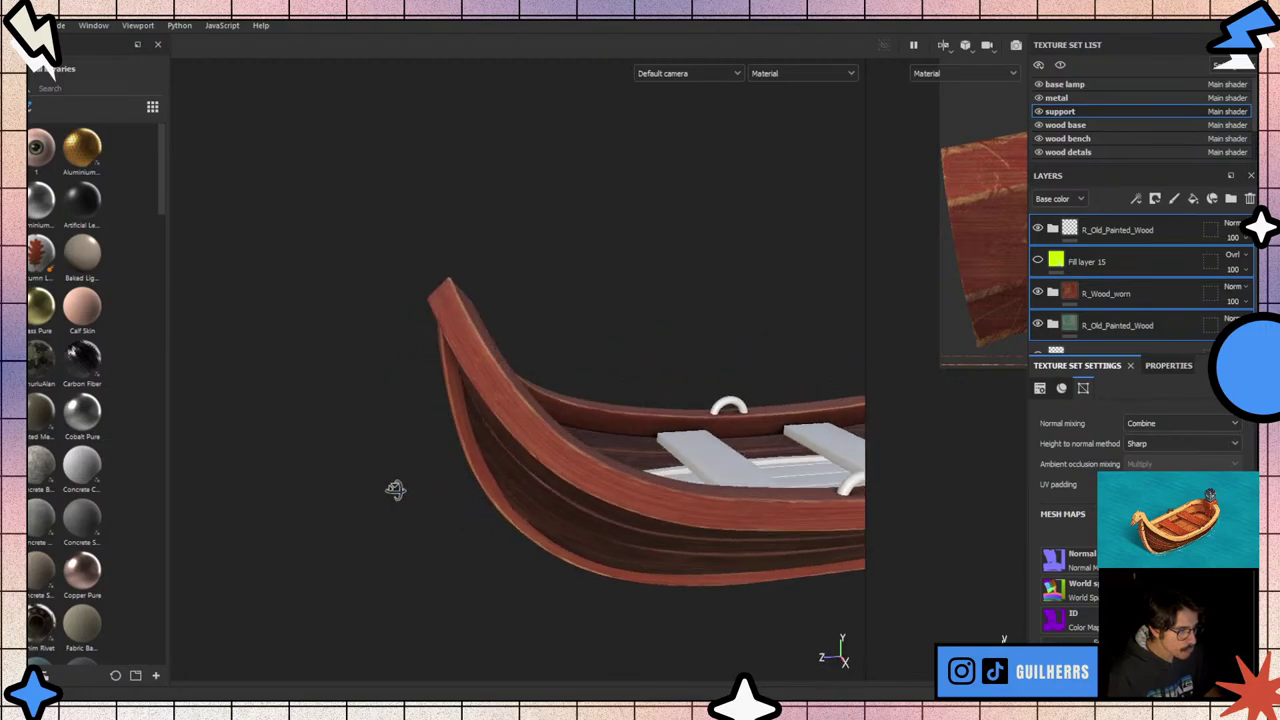
scroll(420, 362, "up", 2)
scroll(436, 320, "up", 2)
scroll(446, 280, "up", 2)
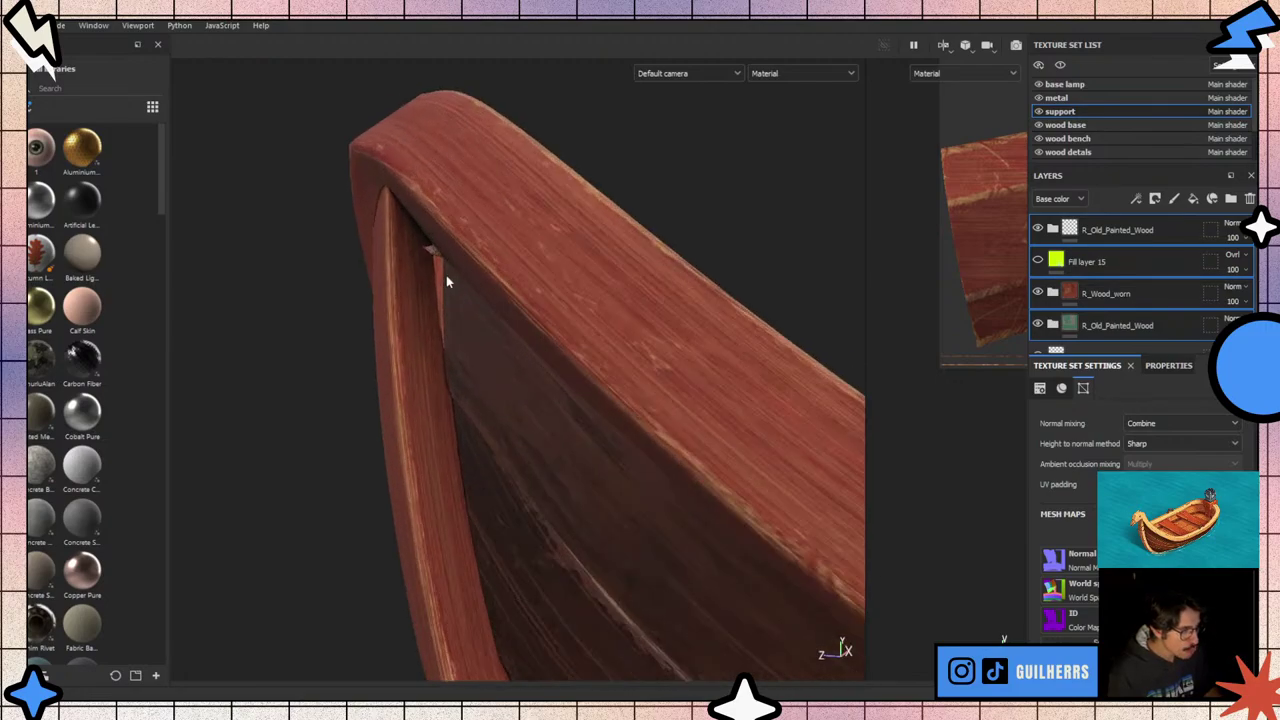
scroll(446, 282, "up", 2)
mouse_move(446, 281)
left_mouse_down("alt")
mouse_move(477, 320)
mouse_move(551, 357)
mouse_move(457, 294)
mouse_move(420, 231)
mouse_move(477, 300)
mouse_move(577, 349)
mouse_move(461, 325)
mouse_move(689, 317)
mouse_move(737, 271)
mouse_move(330, 345)
left_mouse_up("alt")
scroll(330, 345, "down", 2)
scroll(330, 345, "down", 2)
scroll(330, 345, "down", 2)
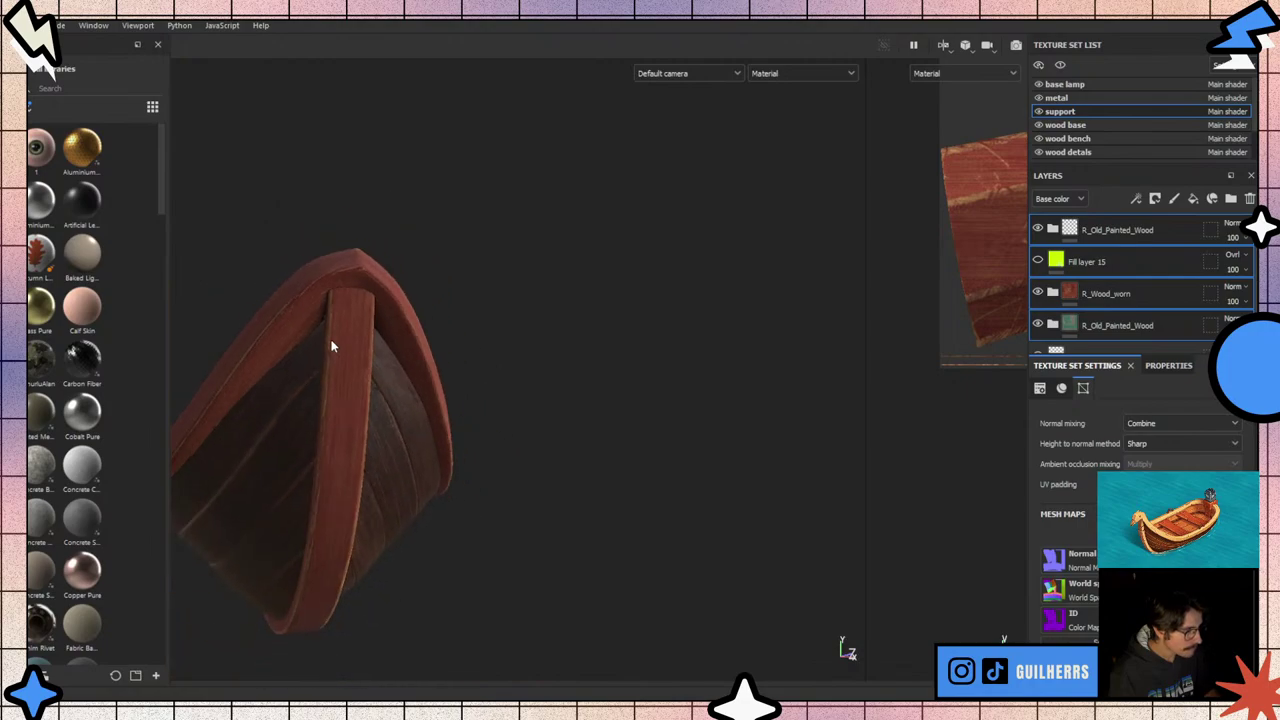
scroll(392, 440, "down", 1)
mouse_move(392, 440)
left_mouse_down("alt")
mouse_move(194, 529)
mouse_move(229, 523)
left_mouse_up("alt")
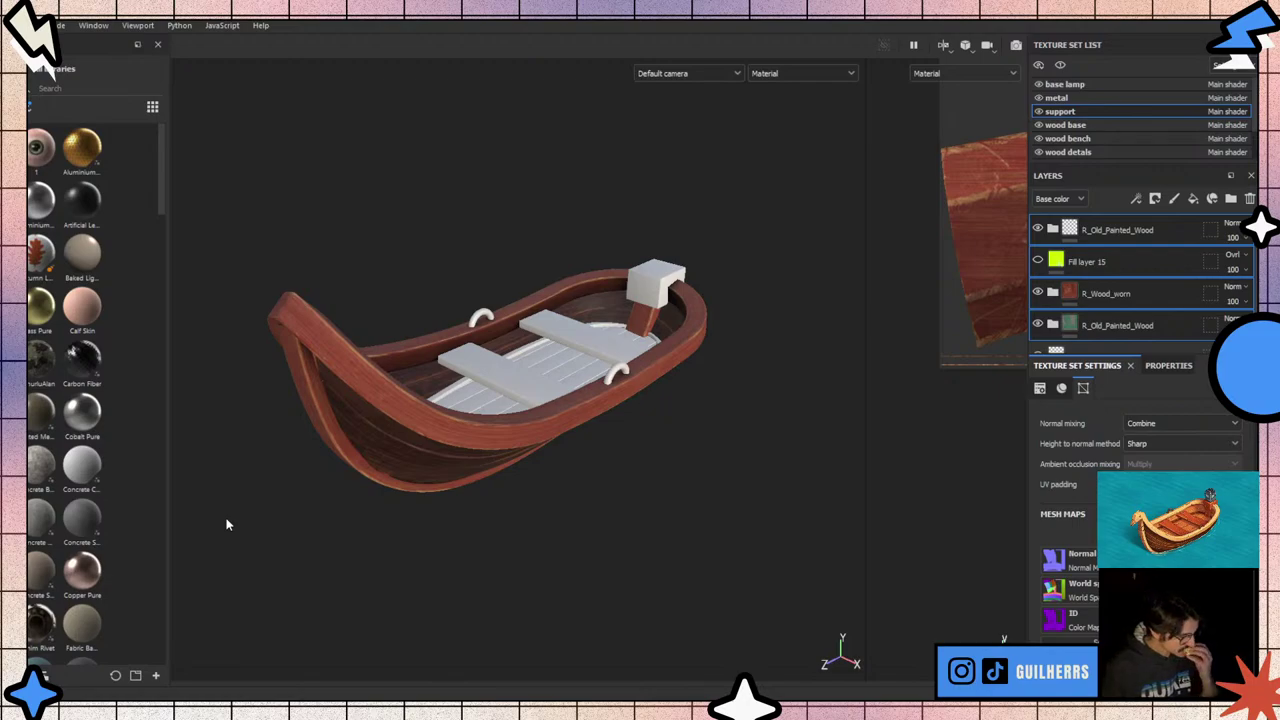
scroll(483, 361, "up", 2)
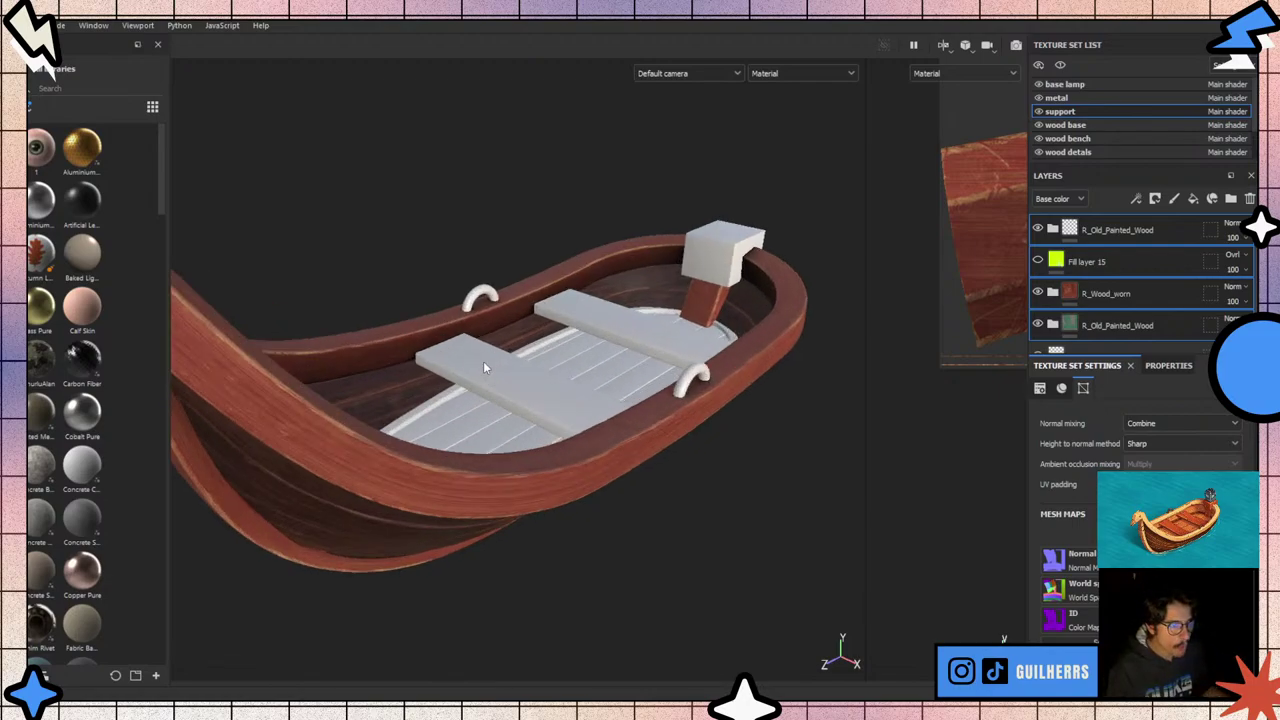
scroll(483, 361, "up", 2)
left_click_drag(483, 361, 509, 402, "alt")
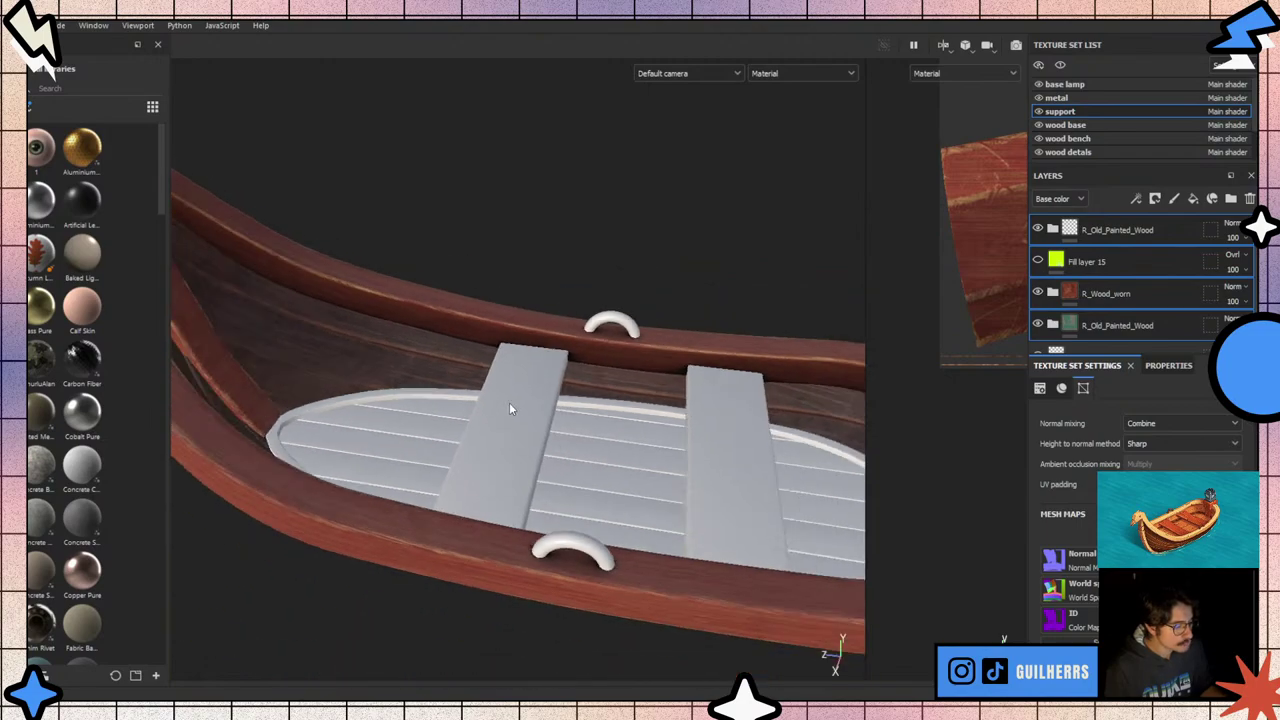
left_click(1063, 153)
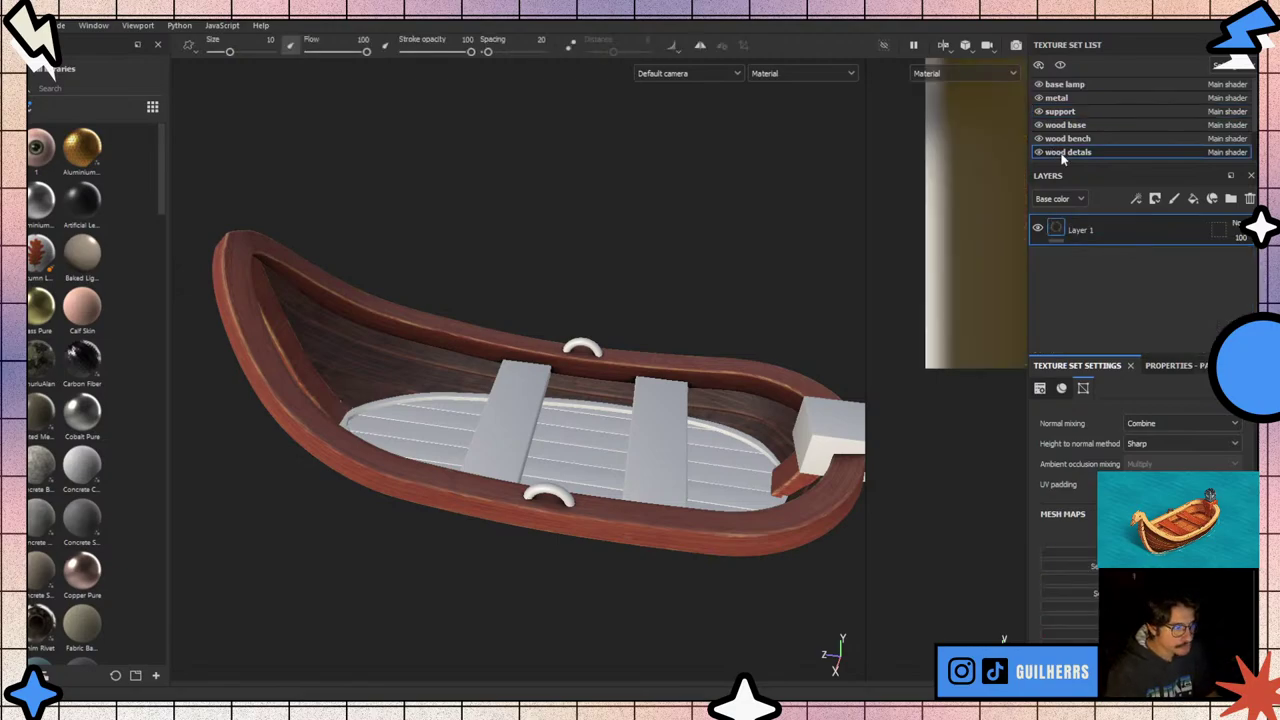
scroll(312, 330, "down", 2)
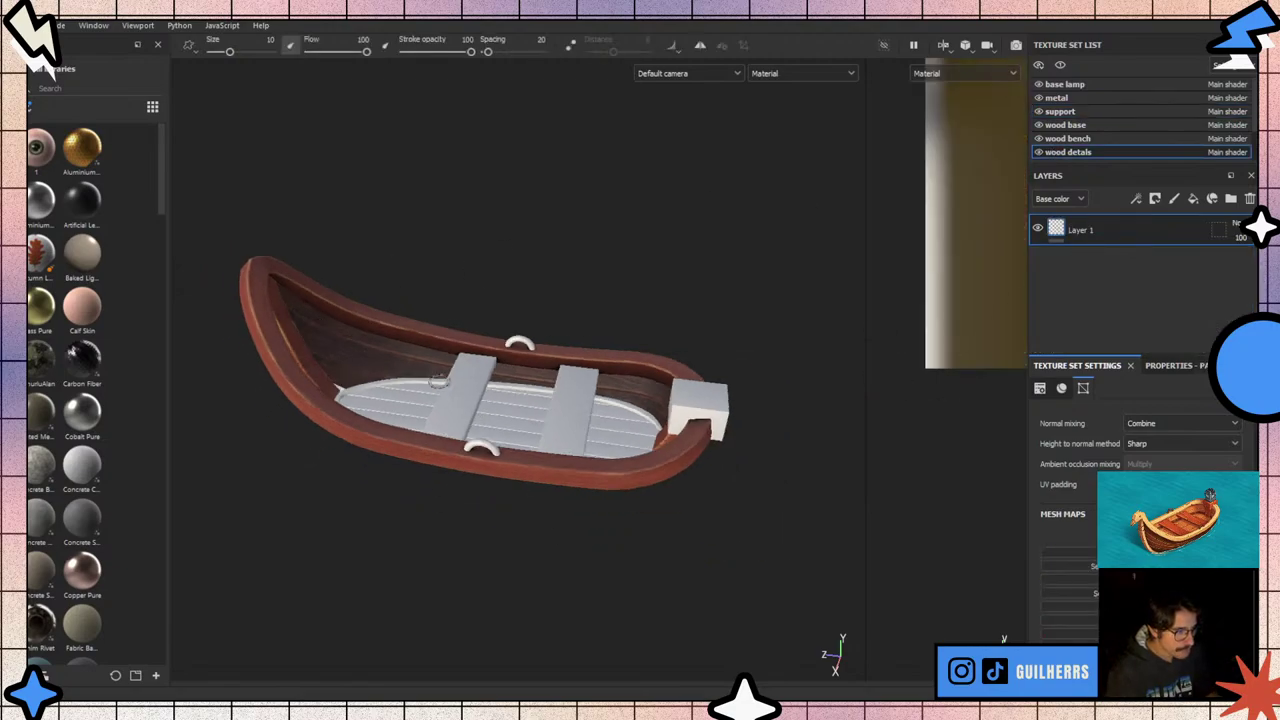
scroll(743, 457, "up", 3)
scroll(670, 450, "up", 2)
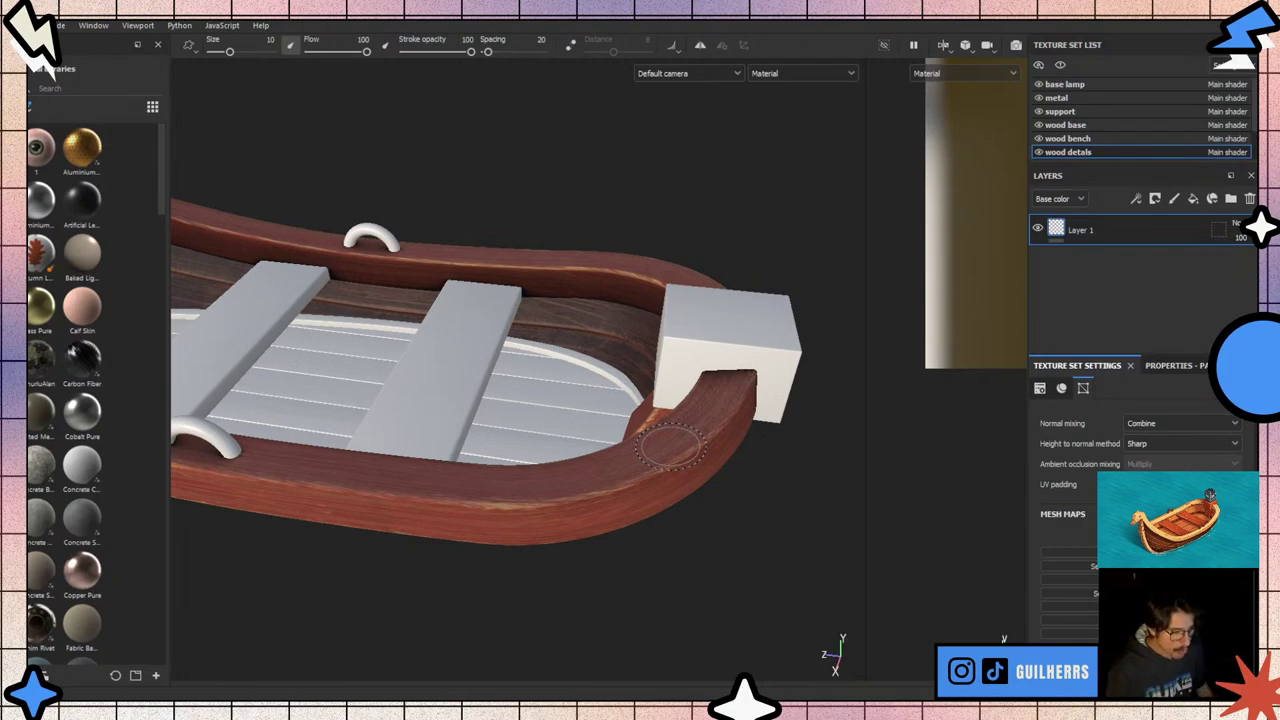
left_click_drag(670, 450, 571, 434, "alt")
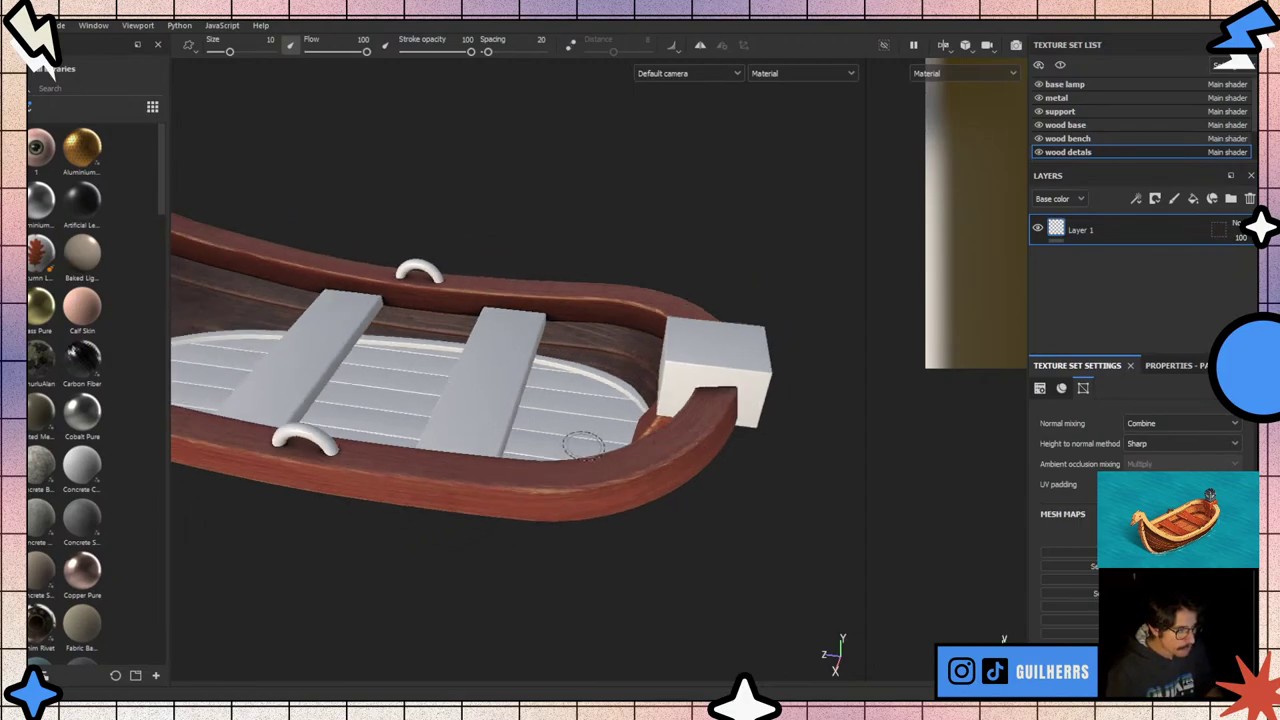
left_click_drag(503, 380, 617, 434, "alt")
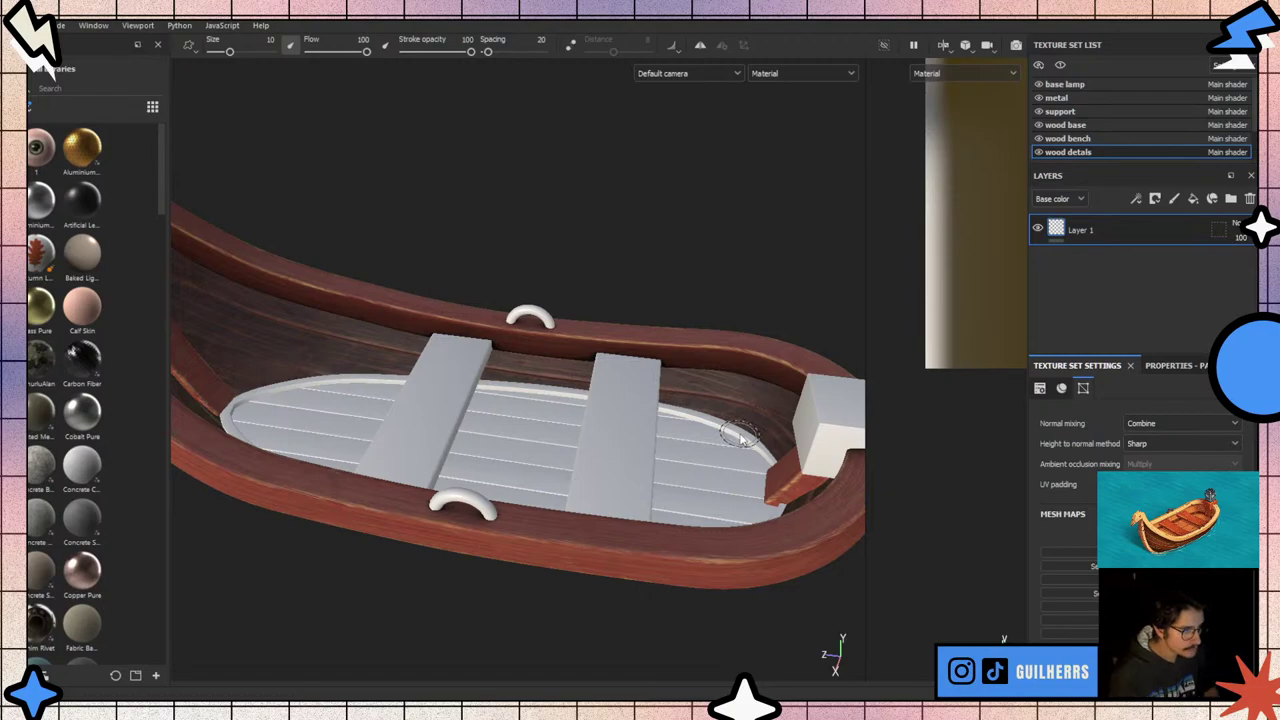
- Cycle the viewport through Normal, World space normal, ID and Ambient occlusion maps
key("b")
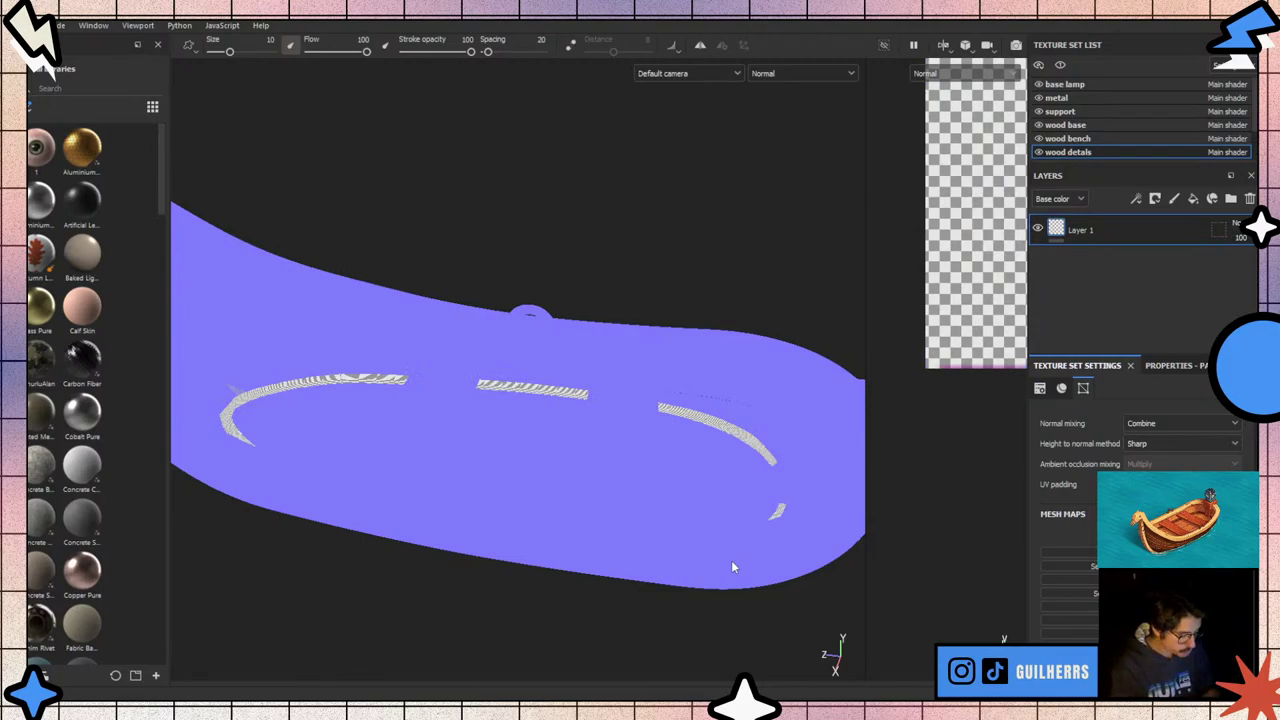
key("b")
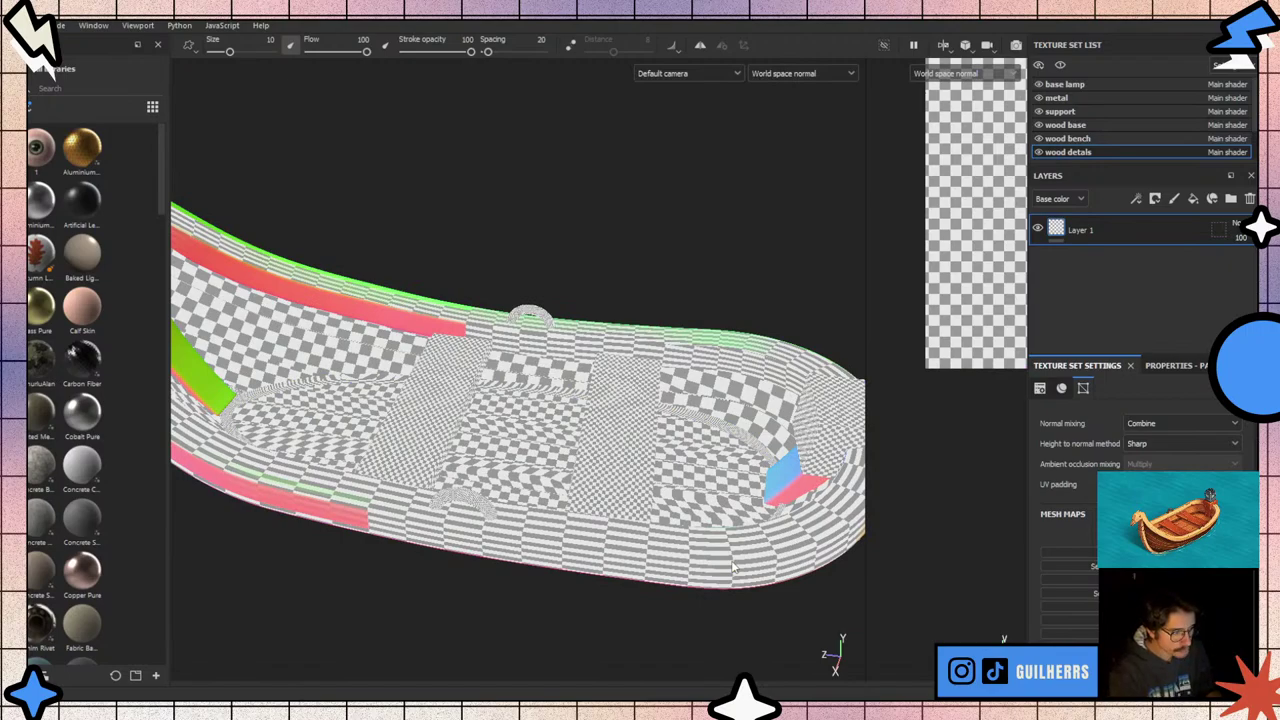
key("b")
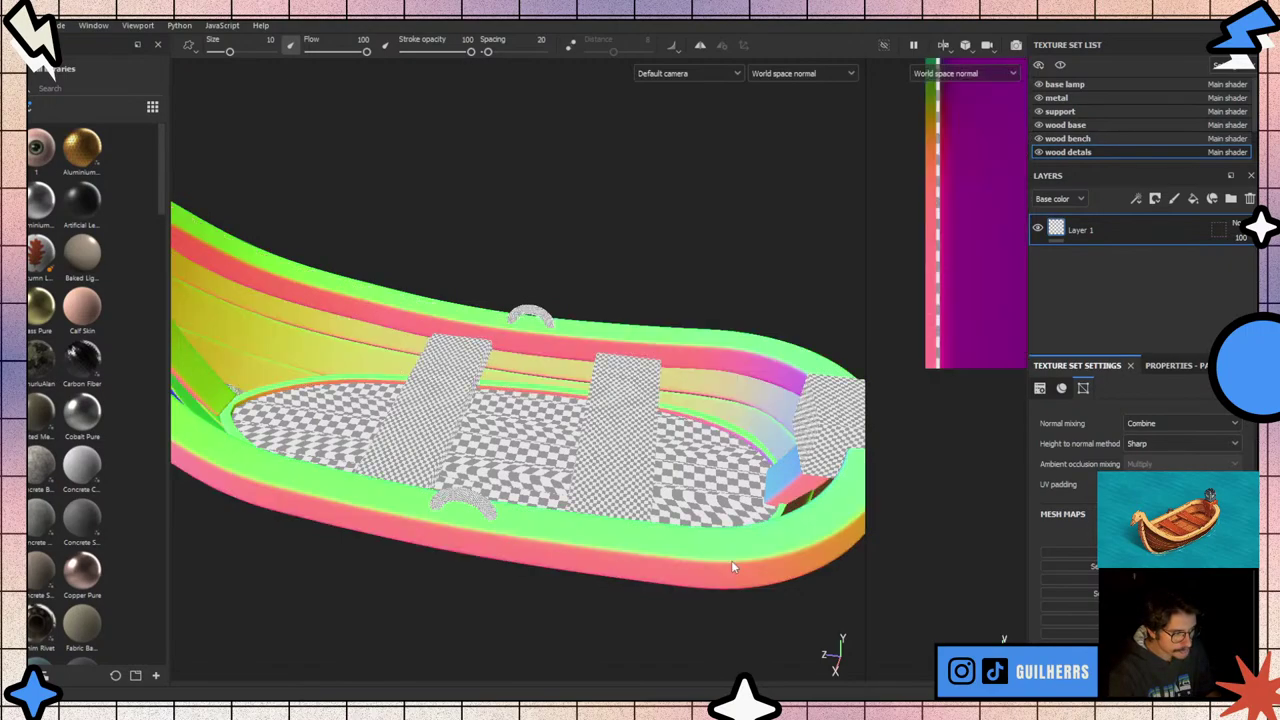
key("b")
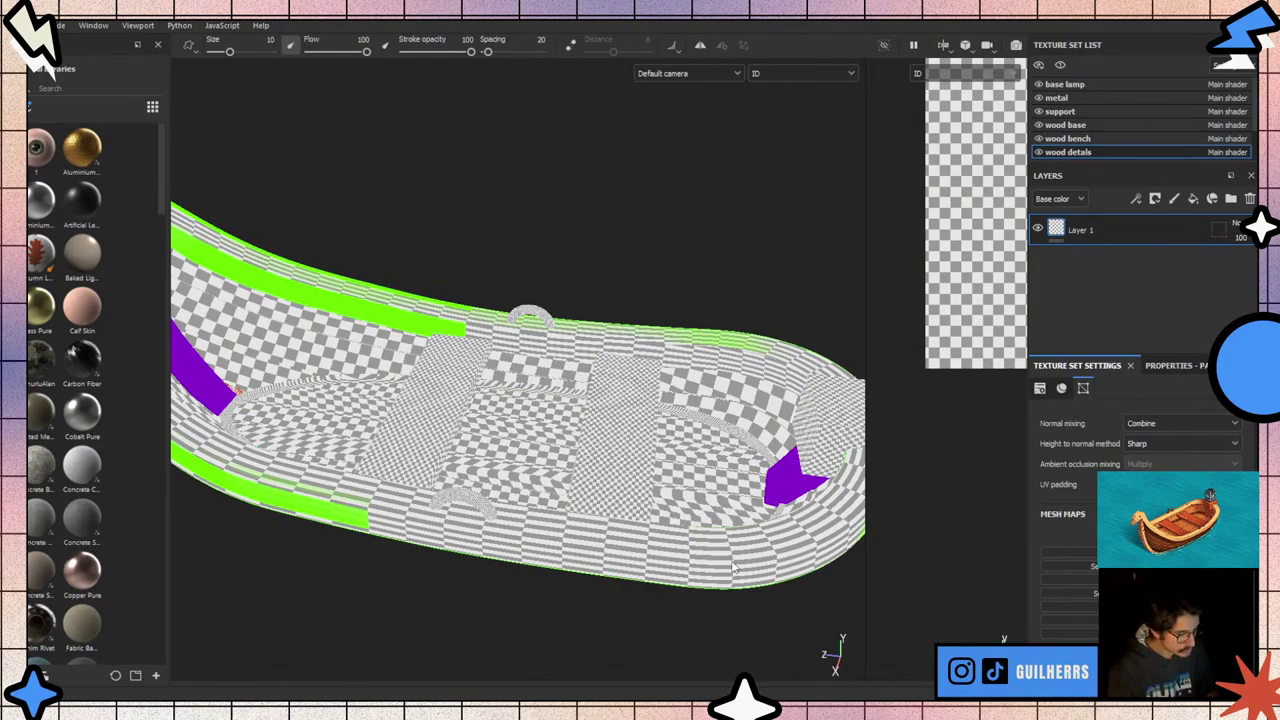
key("b")
key("b")
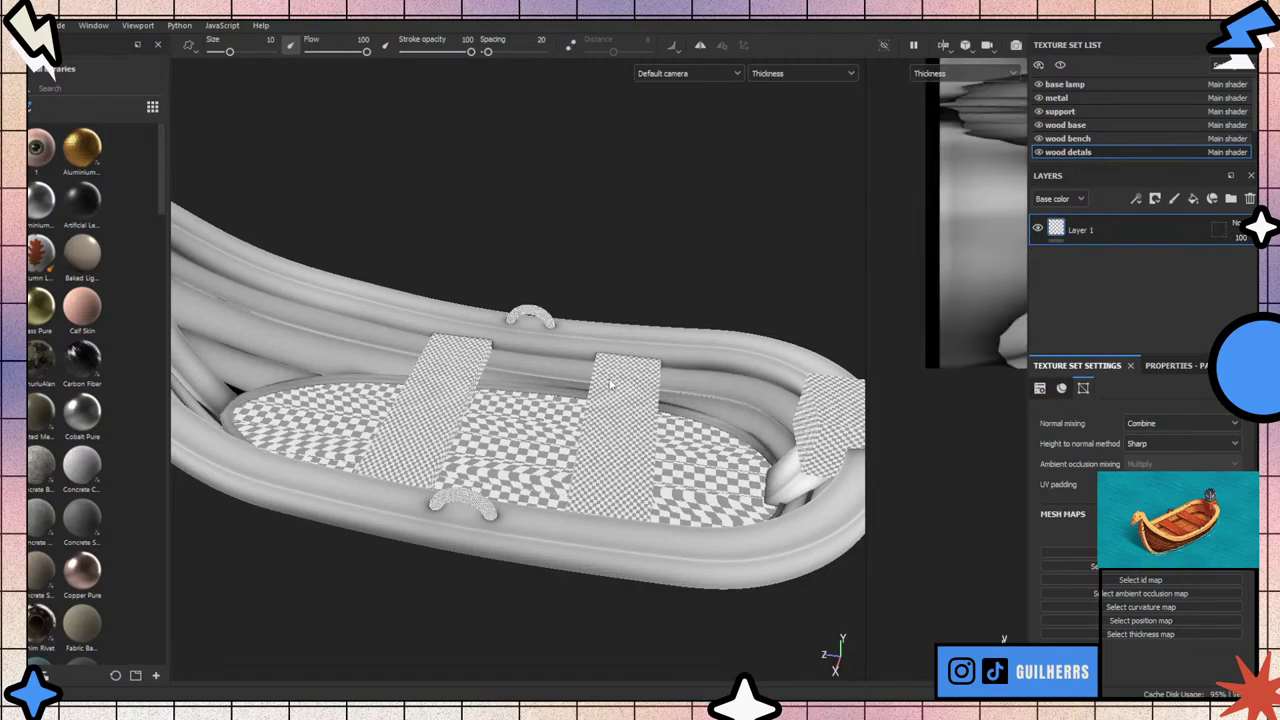
- Switch the viewport from Thickness back to Material view with M
key("m")
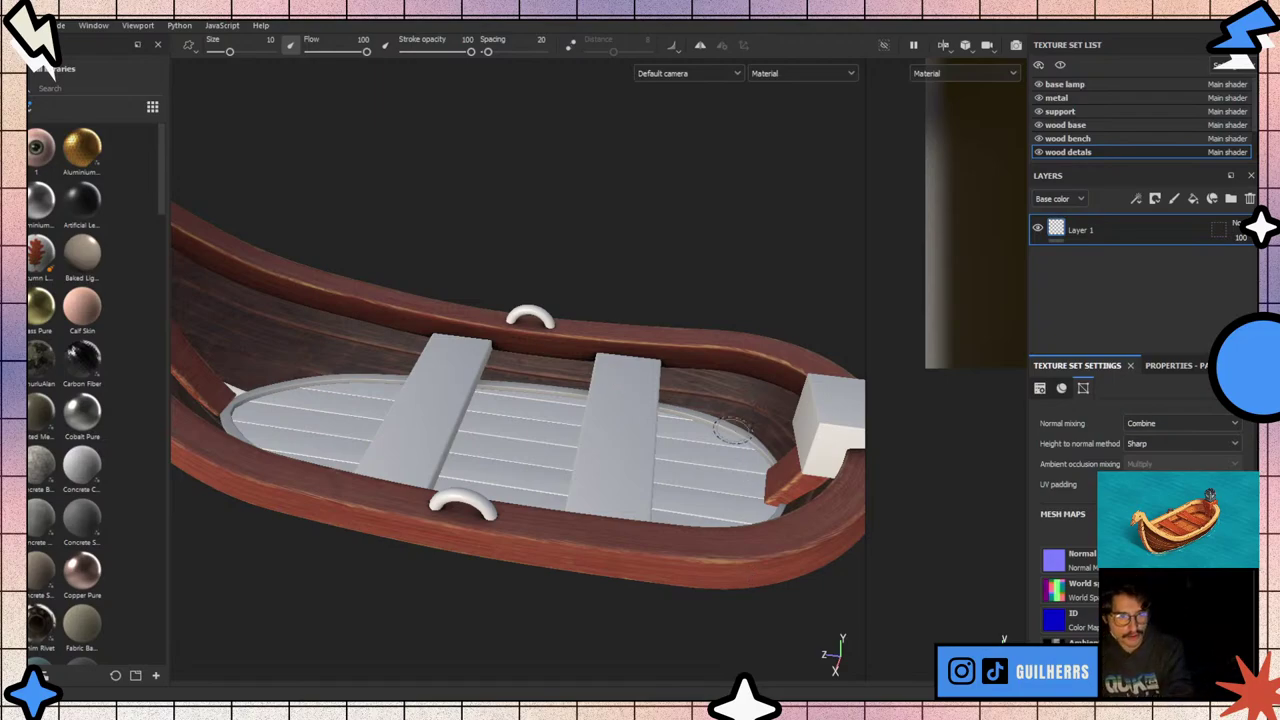
- Orbit out and around the boat to view it whole from another side
left_click_drag(733, 430, 576, 500, "alt")
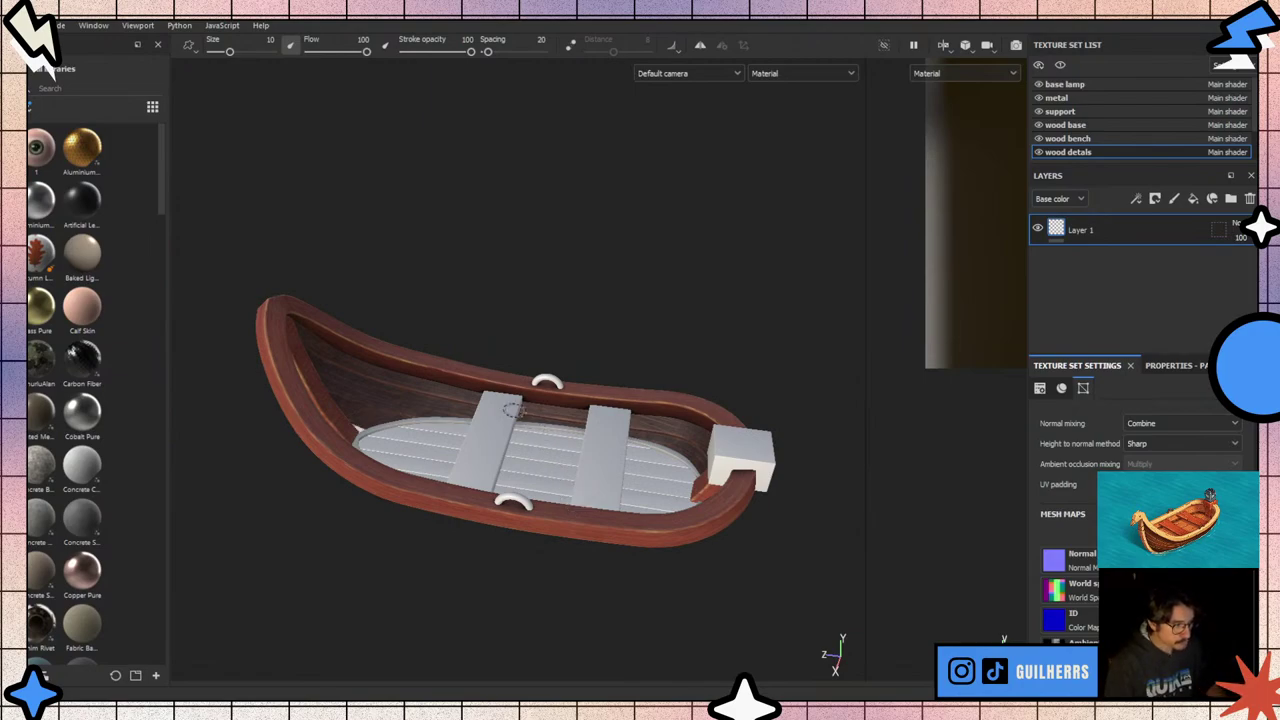
mouse_move(515, 410)
left_mouse_down("alt")
mouse_move(590, 432)
mouse_move(683, 367)
mouse_move(677, 385)
left_mouse_up("alt")
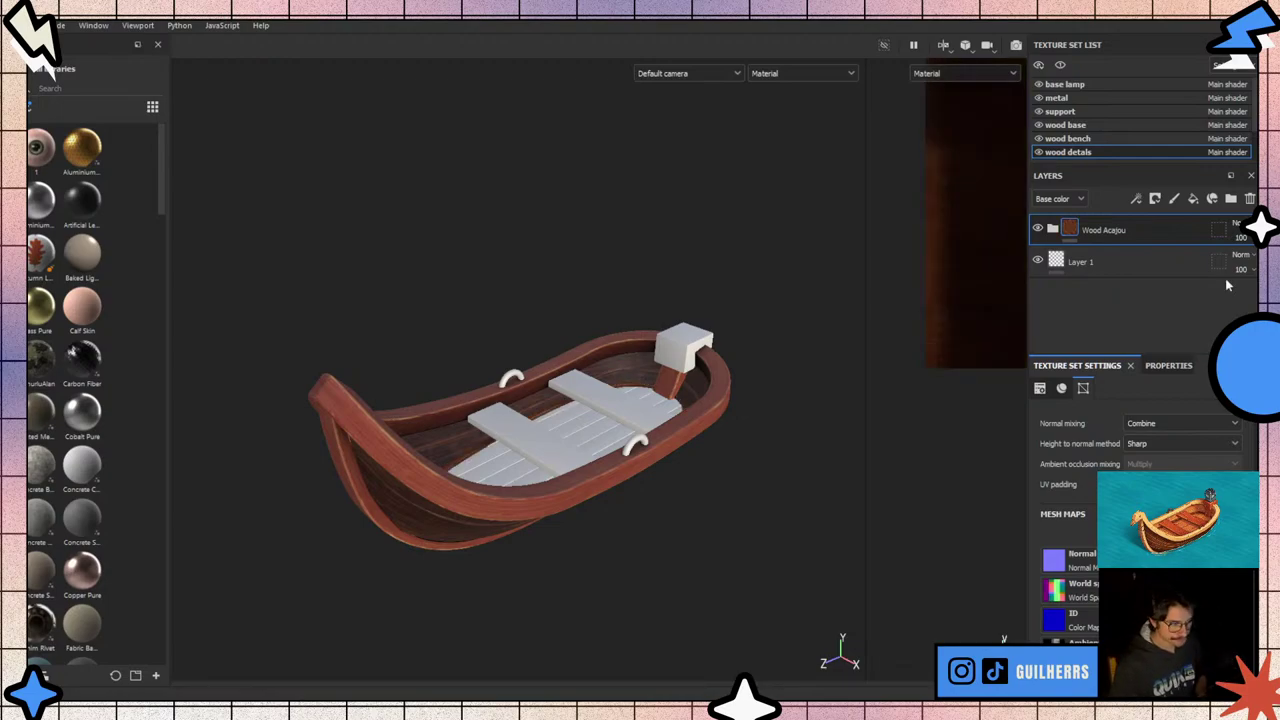
left_click_drag(742, 417, 337, 509, "alt")
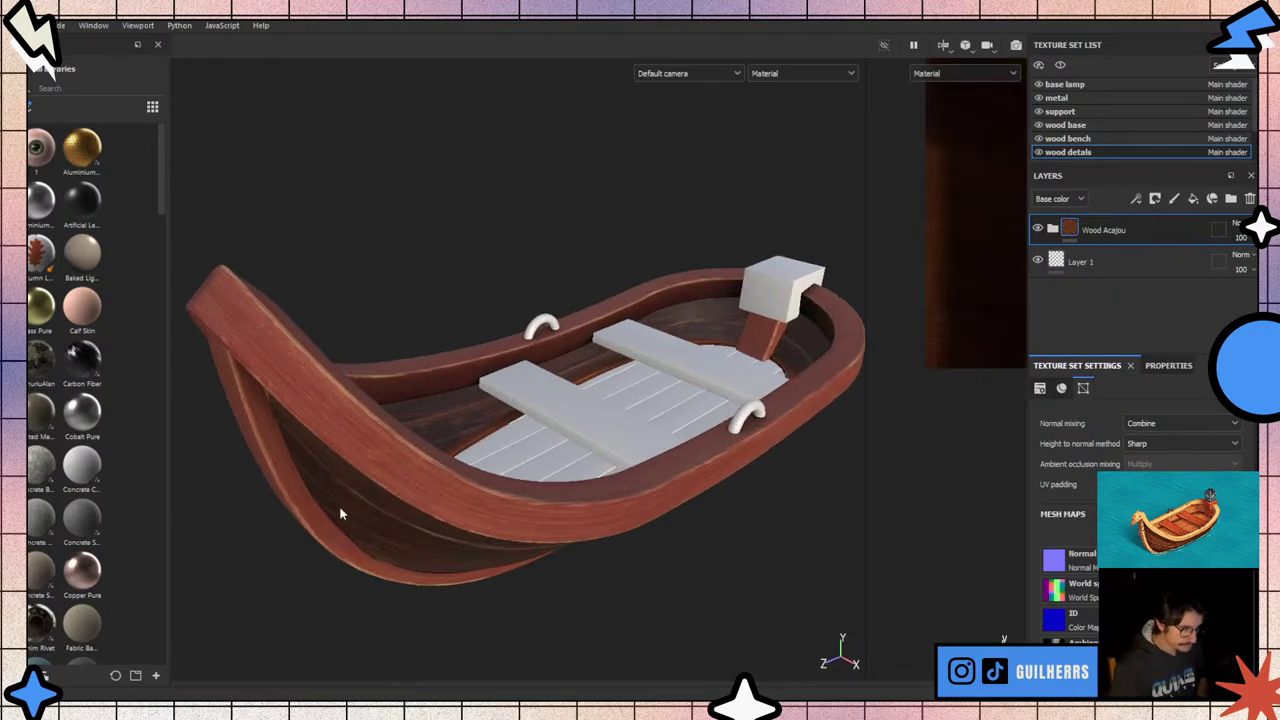
scroll(462, 447, "up", 5)
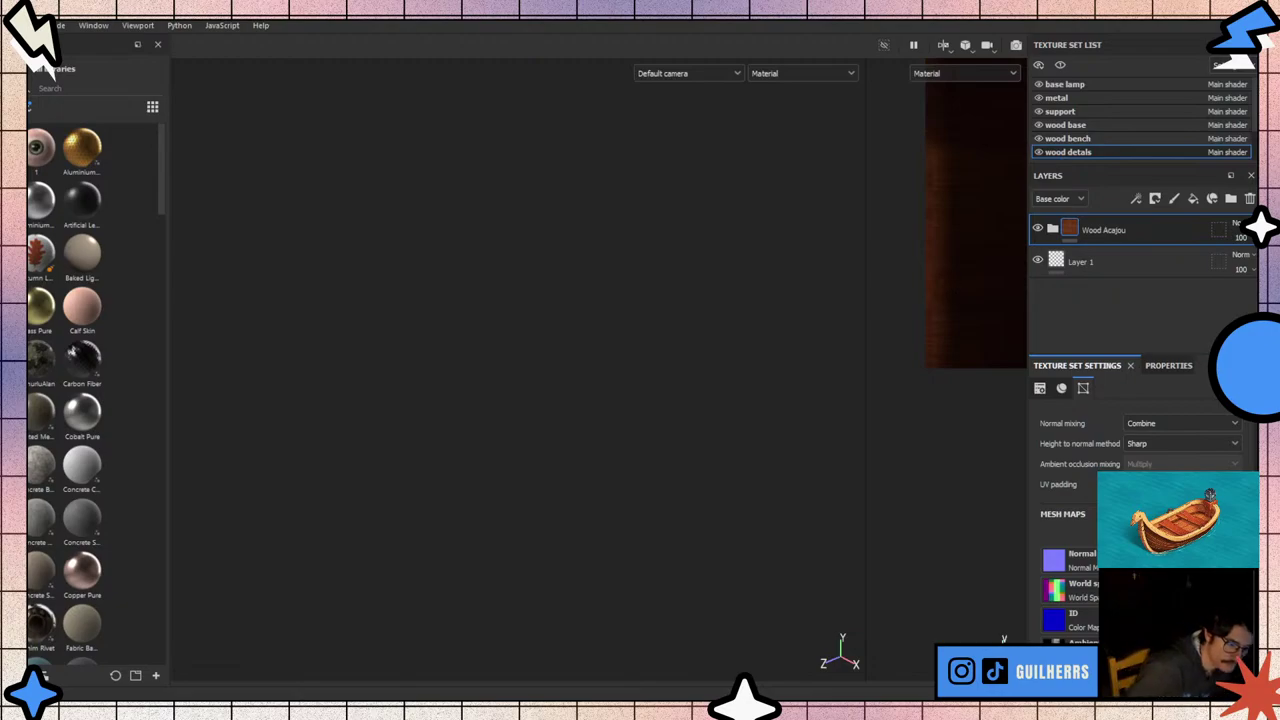
mouse_move(589, 510)
left_mouse_down("alt")
mouse_move(488, 476)
mouse_move(706, 477)
mouse_move(829, 426)
mouse_move(809, 465)
mouse_move(562, 520)
left_mouse_up("alt")
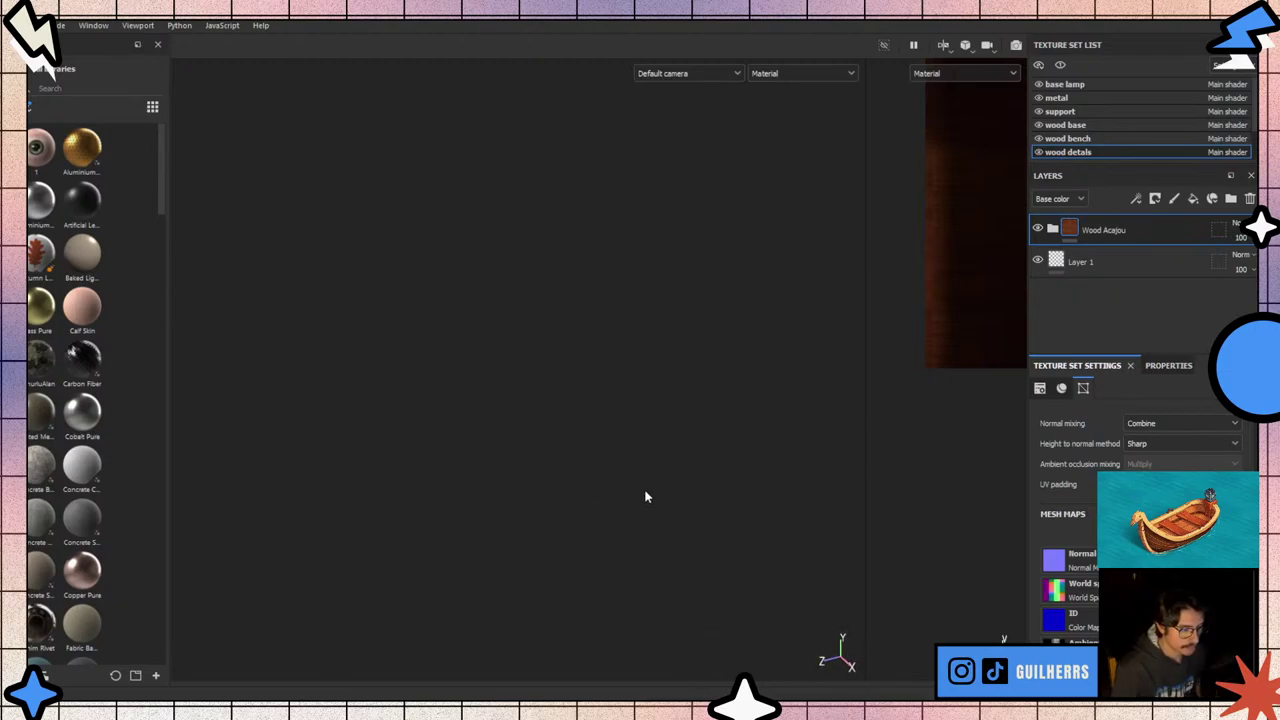
left_click(587, 512)
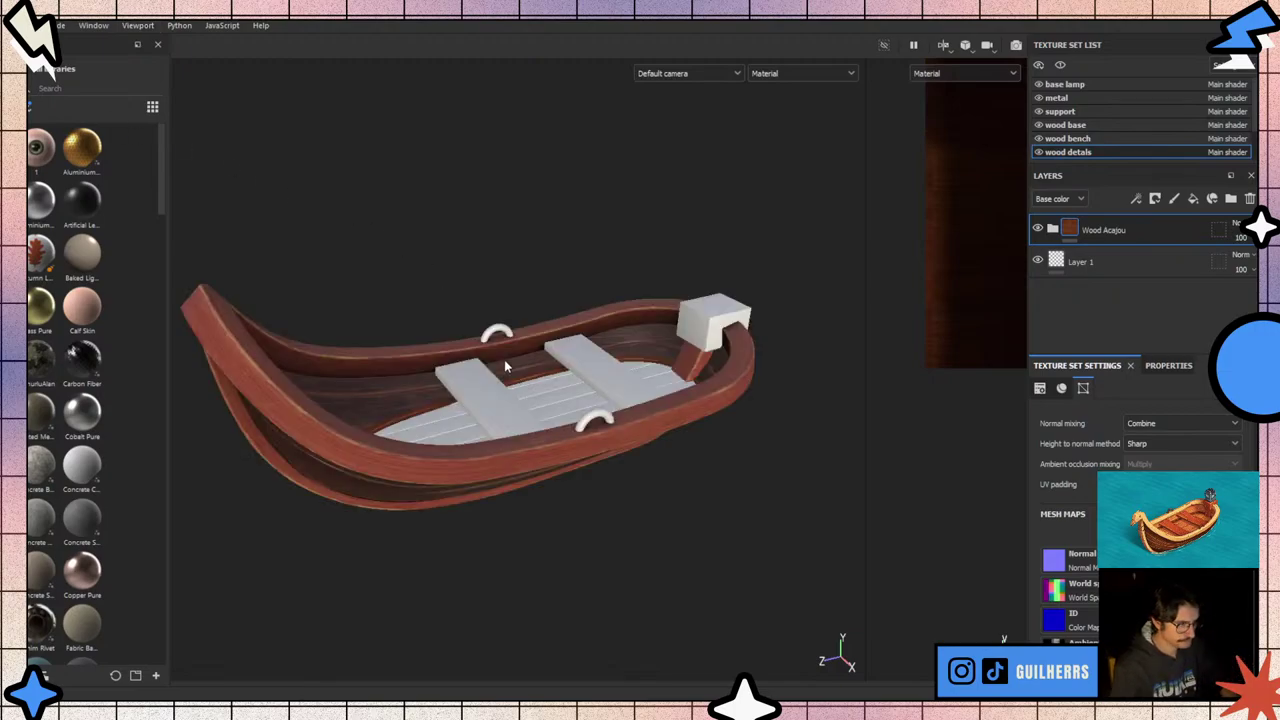
mouse_move(504, 367)
left_mouse_down("alt")
mouse_move(483, 374)
mouse_move(574, 423)
left_mouse_up("alt")
scroll(560, 400, "up", 3)
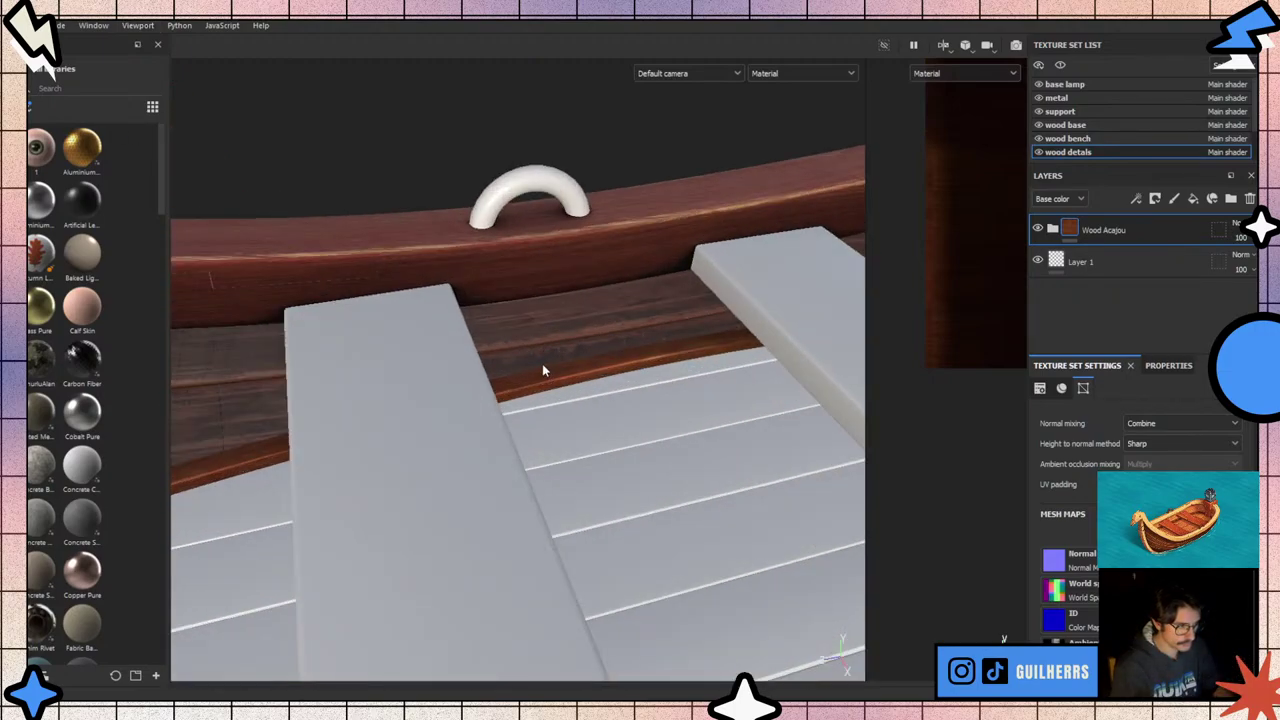
scroll(555, 372, "up", 3)
mouse_move(566, 374)
left_mouse_down("alt")
mouse_move(346, 387)
mouse_move(644, 419)
mouse_move(709, 372)
left_mouse_up("alt")
scroll(644, 419, "down", 3)
scroll(644, 419, "down", 3)
scroll(644, 419, "down", 3)
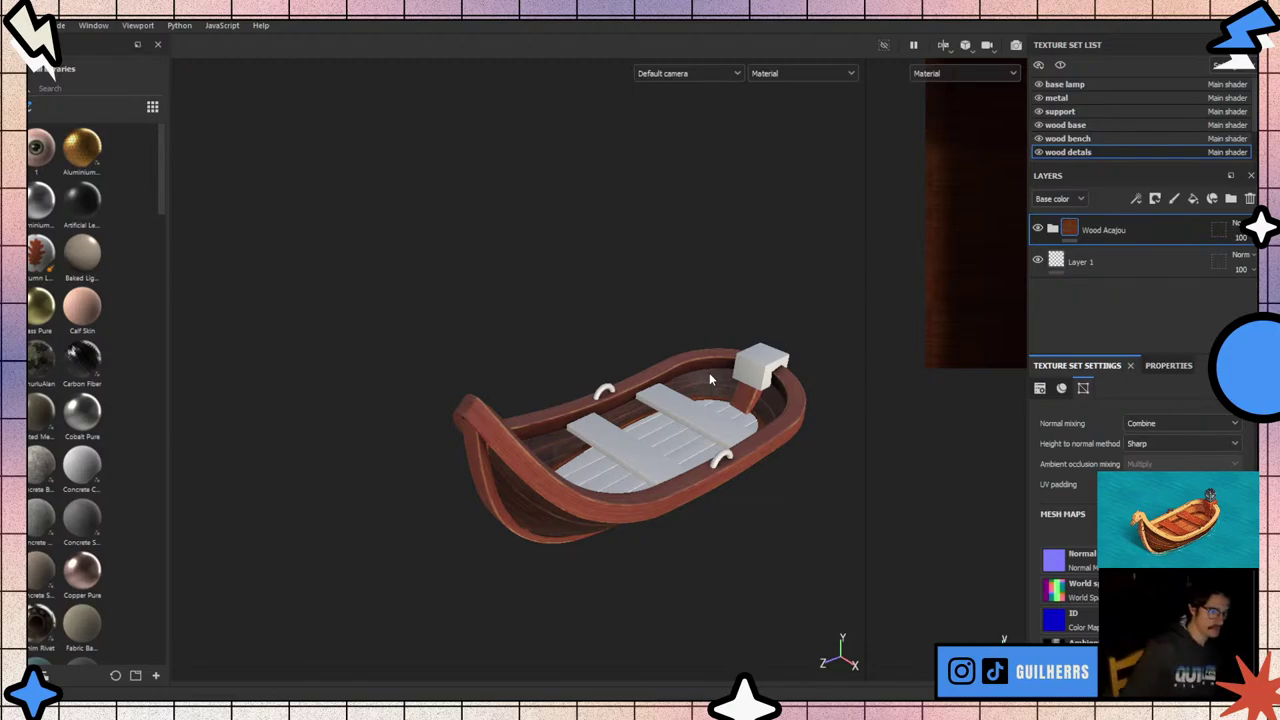
scroll(709, 372, "up", 3)
scroll(620, 452, "up", 3)
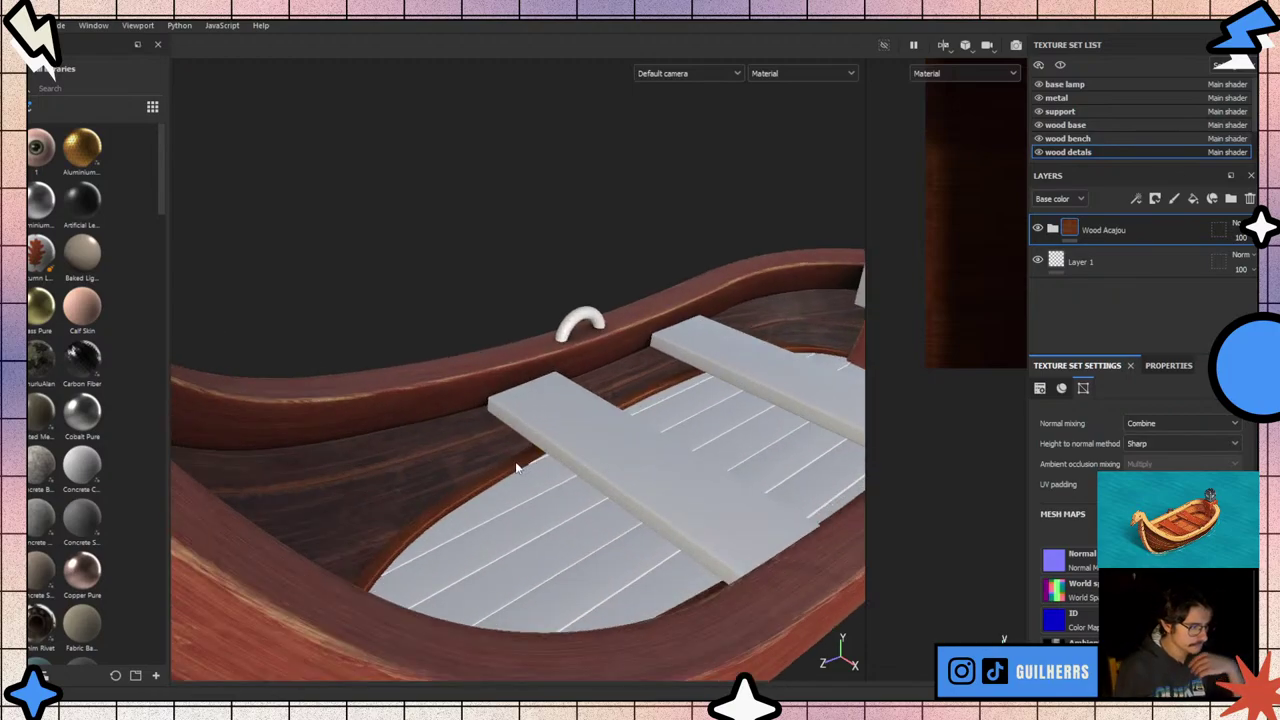
scroll(540, 490, "up", 3)
scroll(451, 519, "up", 3)
scroll(419, 505, "down", 2)
scroll(419, 505, "down", 2)
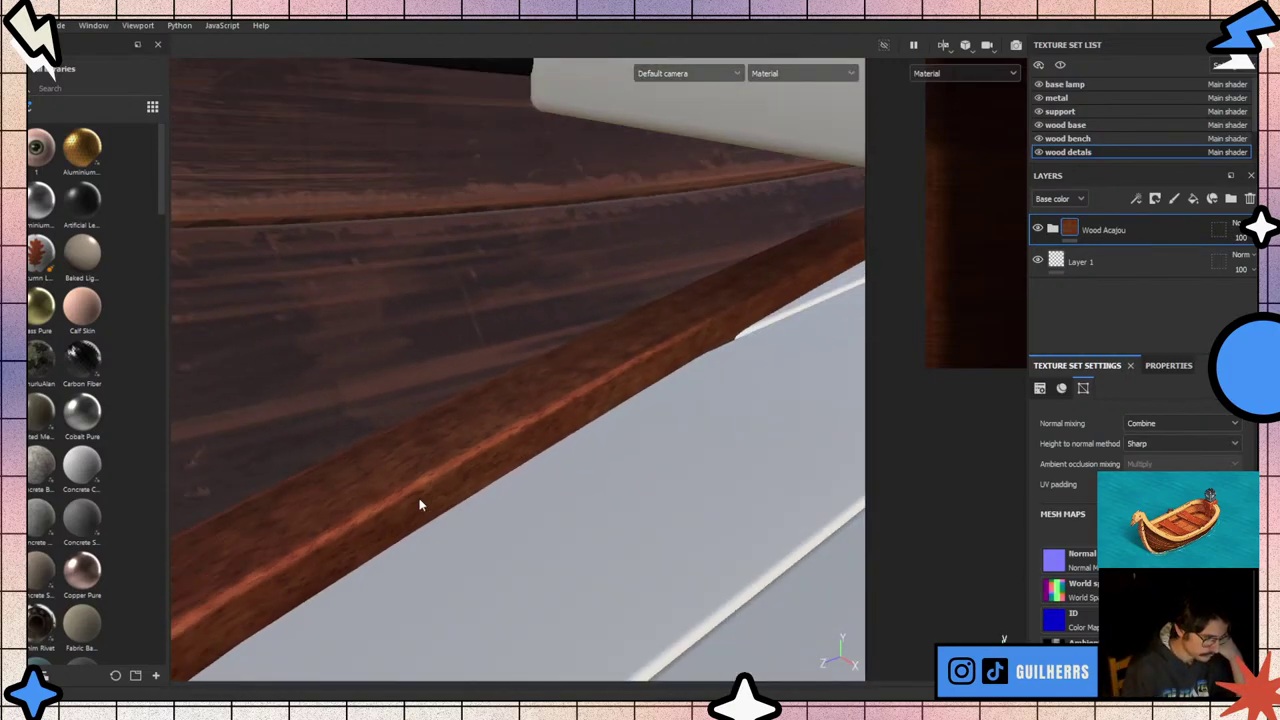
scroll(419, 505, "down", 2)
scroll(419, 505, "down", 2)
scroll(420, 505, "down", 5)
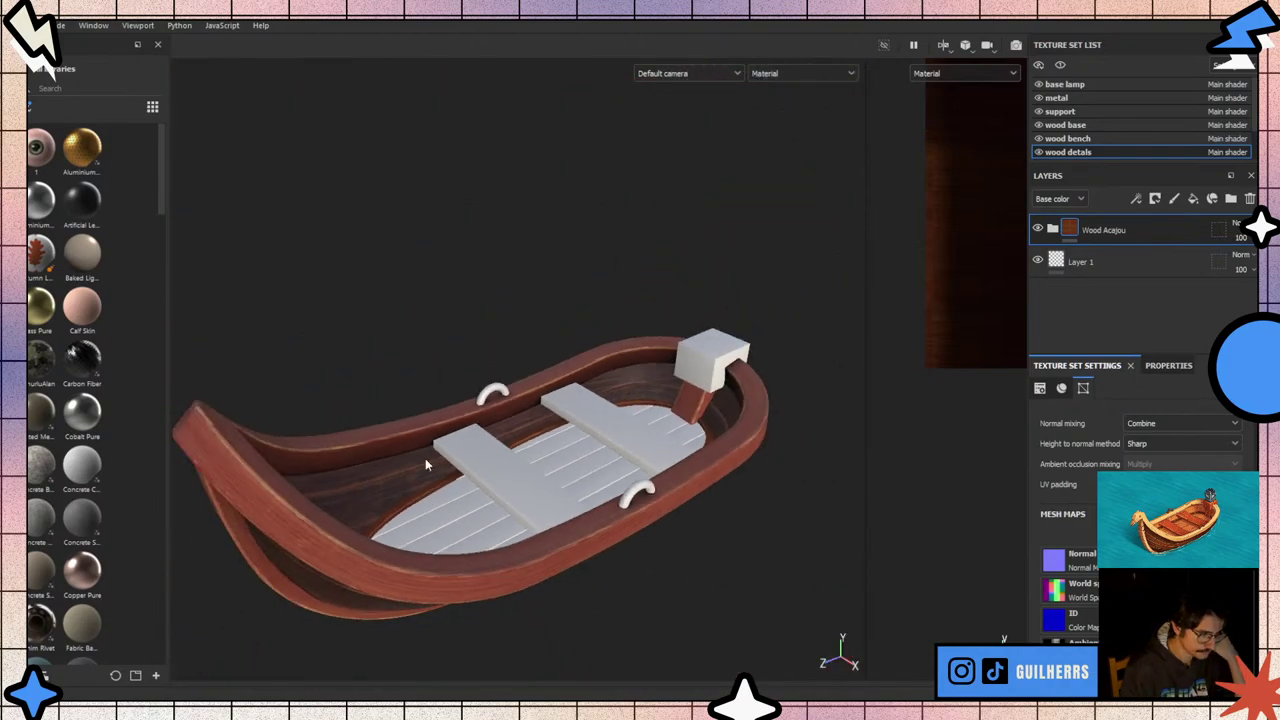
mouse_move(478, 467)
left_mouse_down("alt")
mouse_move(628, 440)
mouse_move(734, 486)
mouse_move(657, 391)
mouse_move(988, 380)
mouse_move(638, 420)
mouse_move(680, 266)
mouse_move(641, 388)
mouse_move(441, 401)
left_mouse_up("alt")
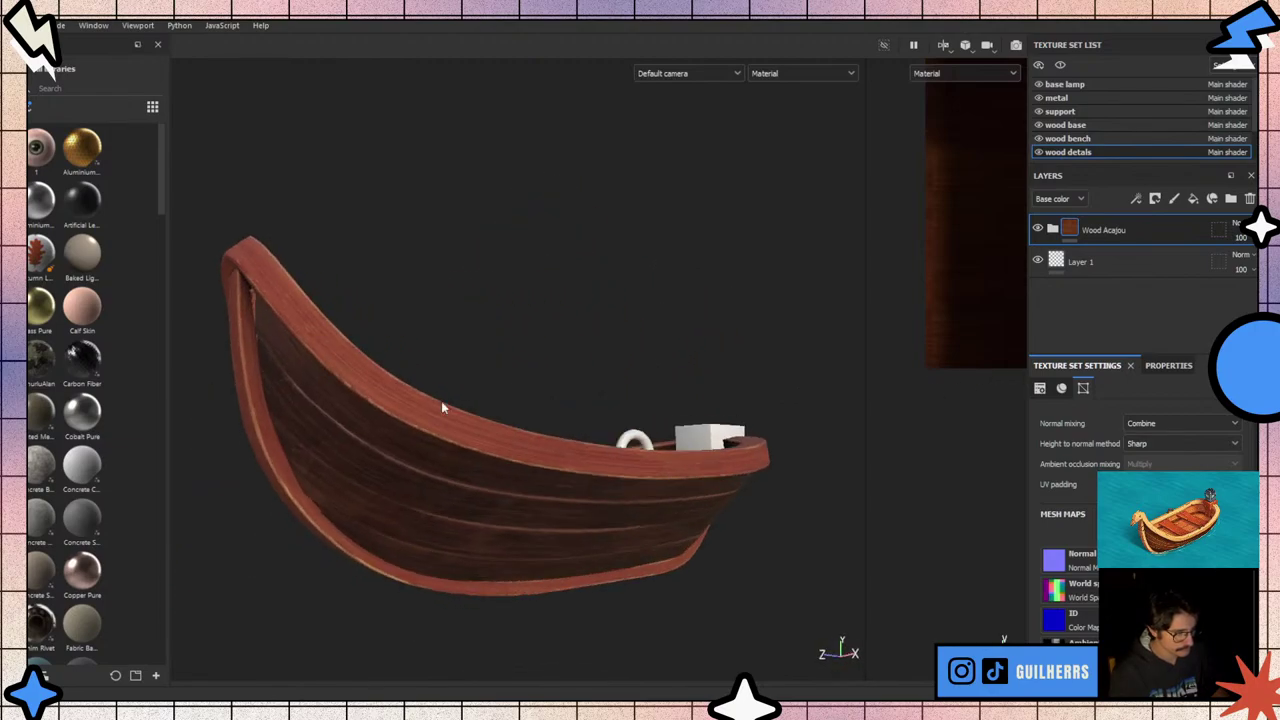
scroll(401, 563, "up", 3)
scroll(401, 563, "up", 3)
scroll(402, 566, "up", 2)
scroll(402, 566, "up", 2)
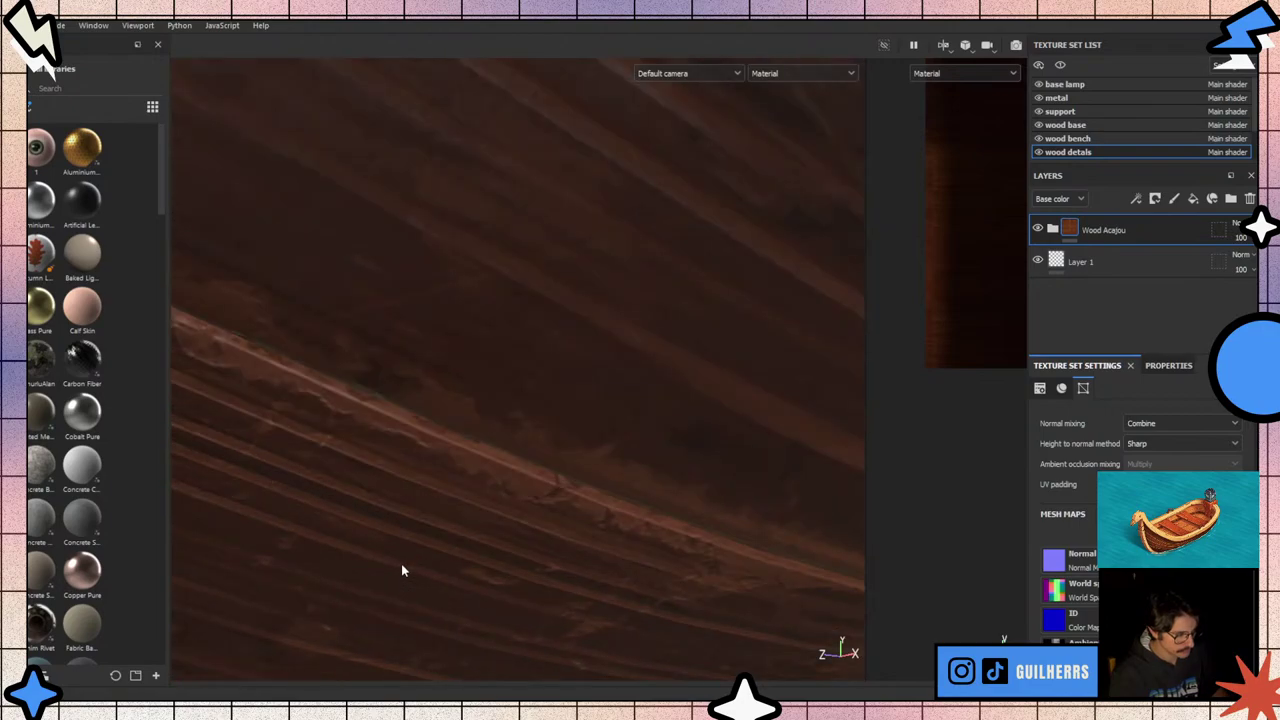
scroll(402, 566, "up", 2)
scroll(401, 570, "down", 2)
scroll(401, 570, "down", 2)
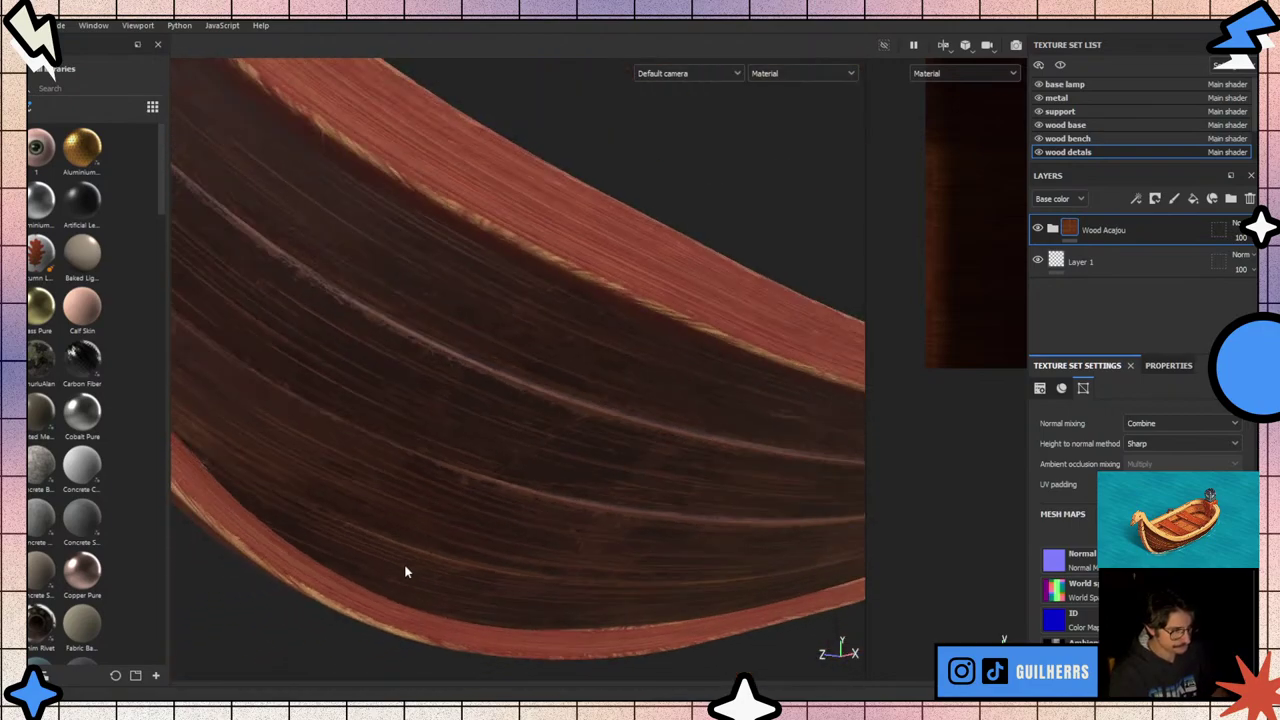
scroll(401, 570, "down", 3)
mouse_move(403, 570)
left_mouse_down("alt")
mouse_move(422, 557)
mouse_move(545, 572)
mouse_move(493, 563)
left_mouse_up("alt")
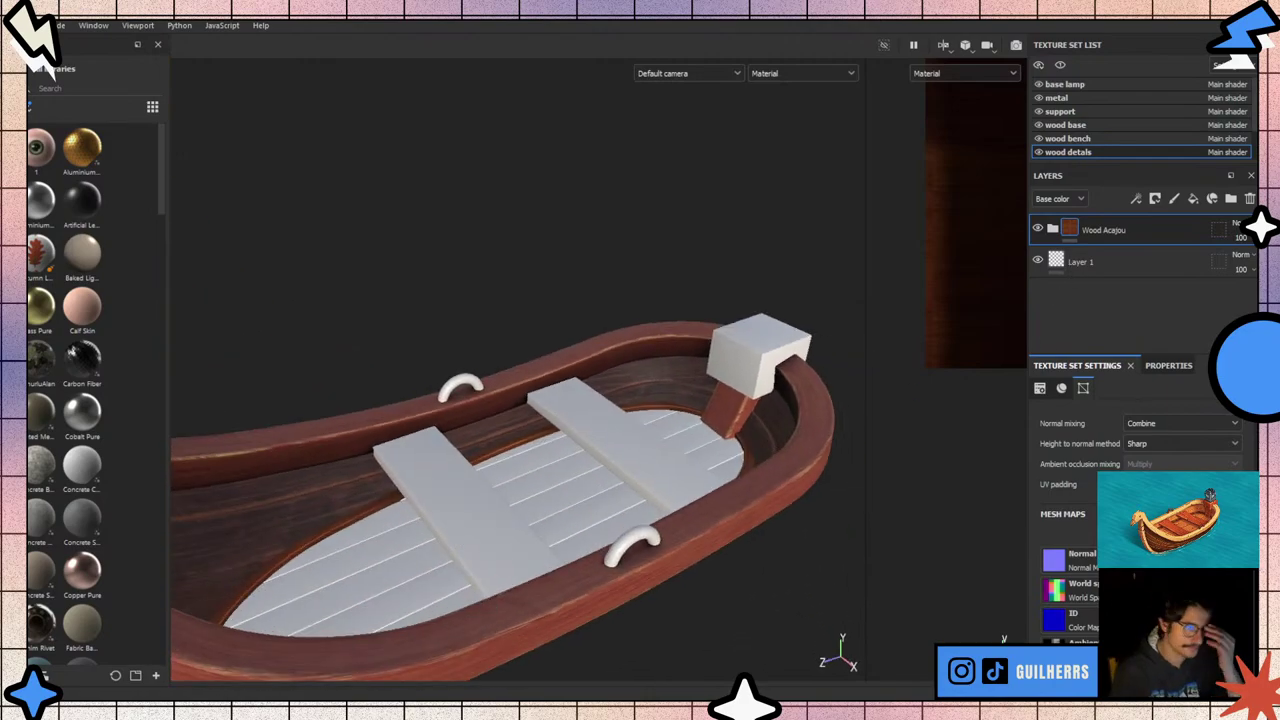
scroll(1050, 130, "down", 3)
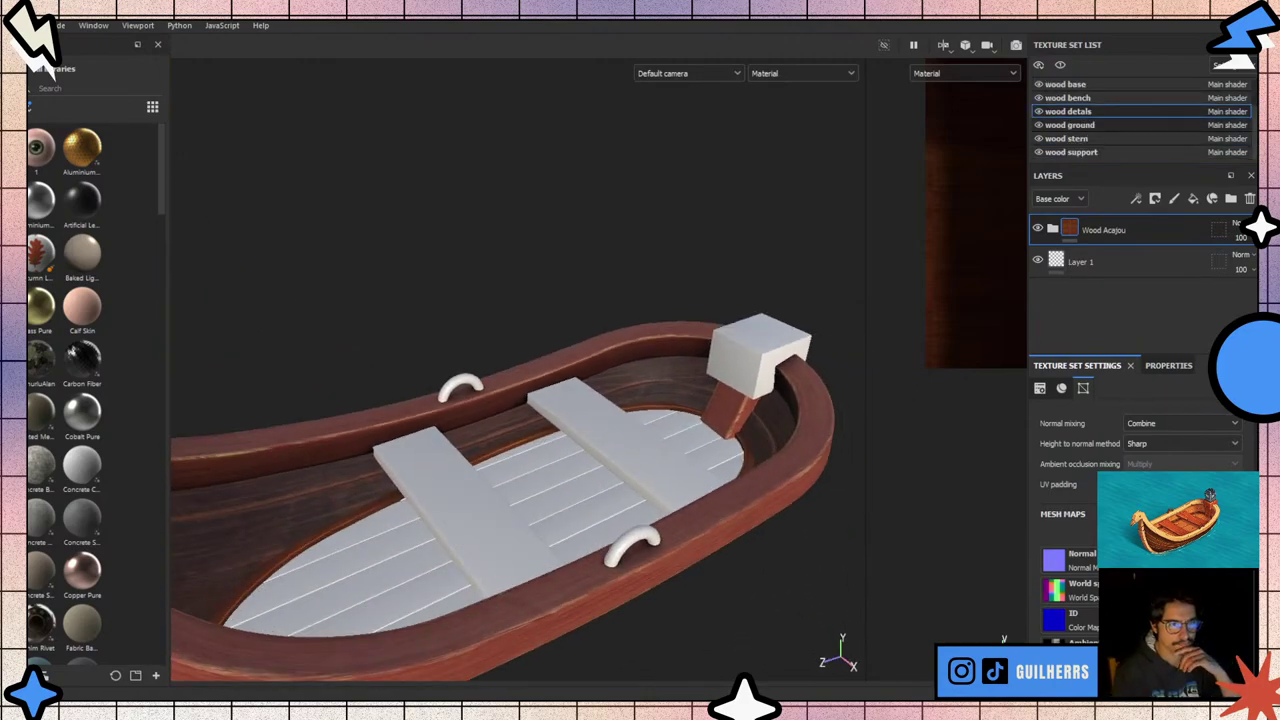
- Switch to the wood ground texture set in the Texture Set List
left_click(1050, 127)
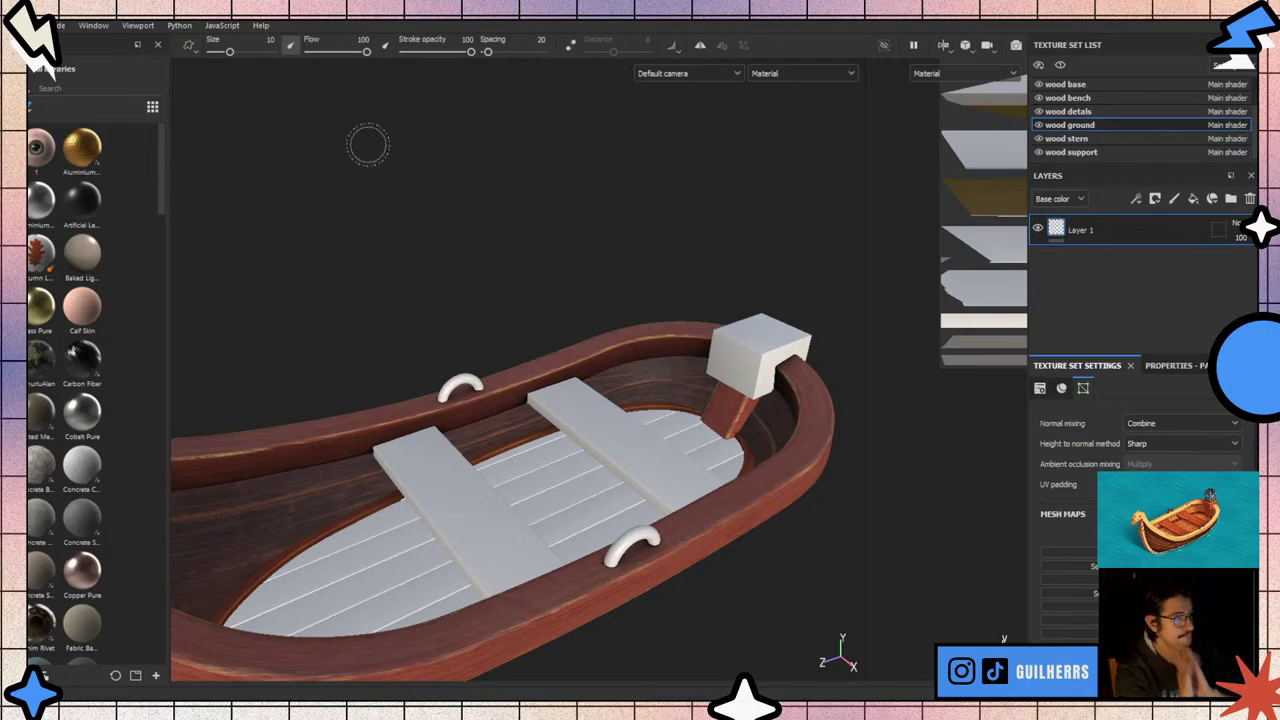
mouse_move(489, 336)
left_mouse_down("alt")
mouse_move(700, 426)
mouse_move(594, 409)
left_mouse_up("alt")
scroll(243, 314, "up", 2)
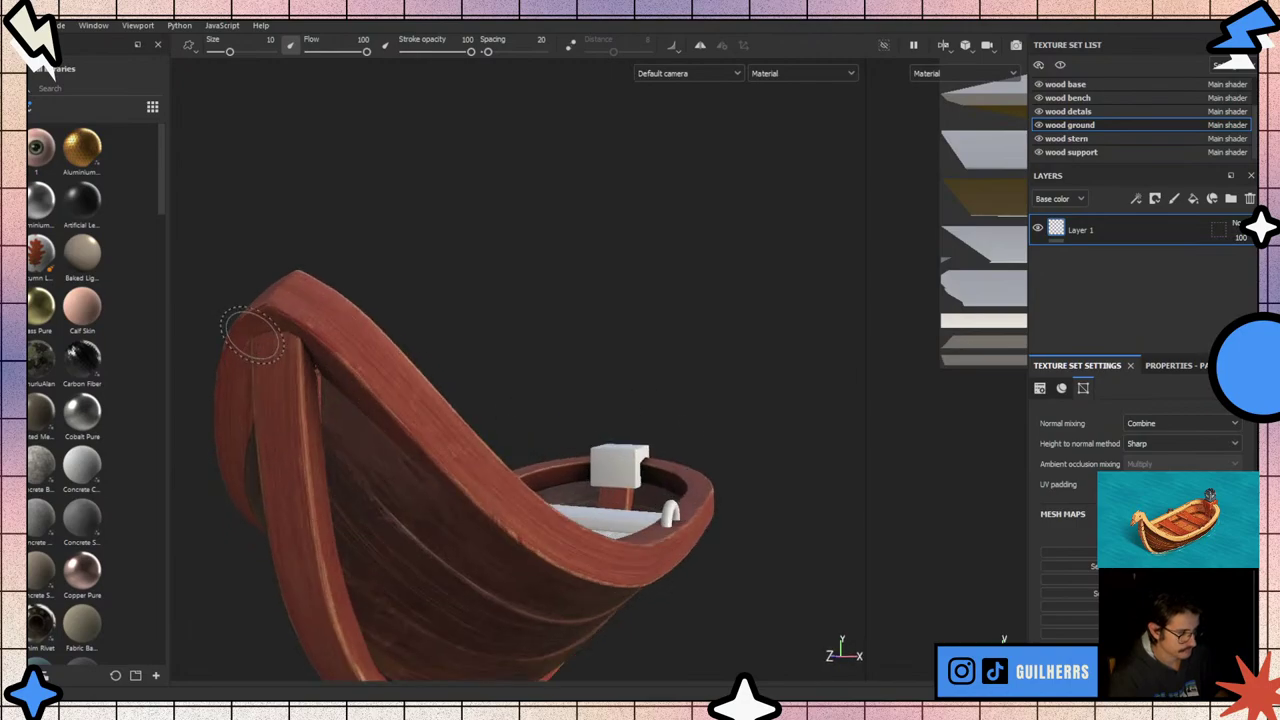
scroll(340, 360, "up", 3)
scroll(300, 371, "down", 2)
scroll(305, 375, "down", 3)
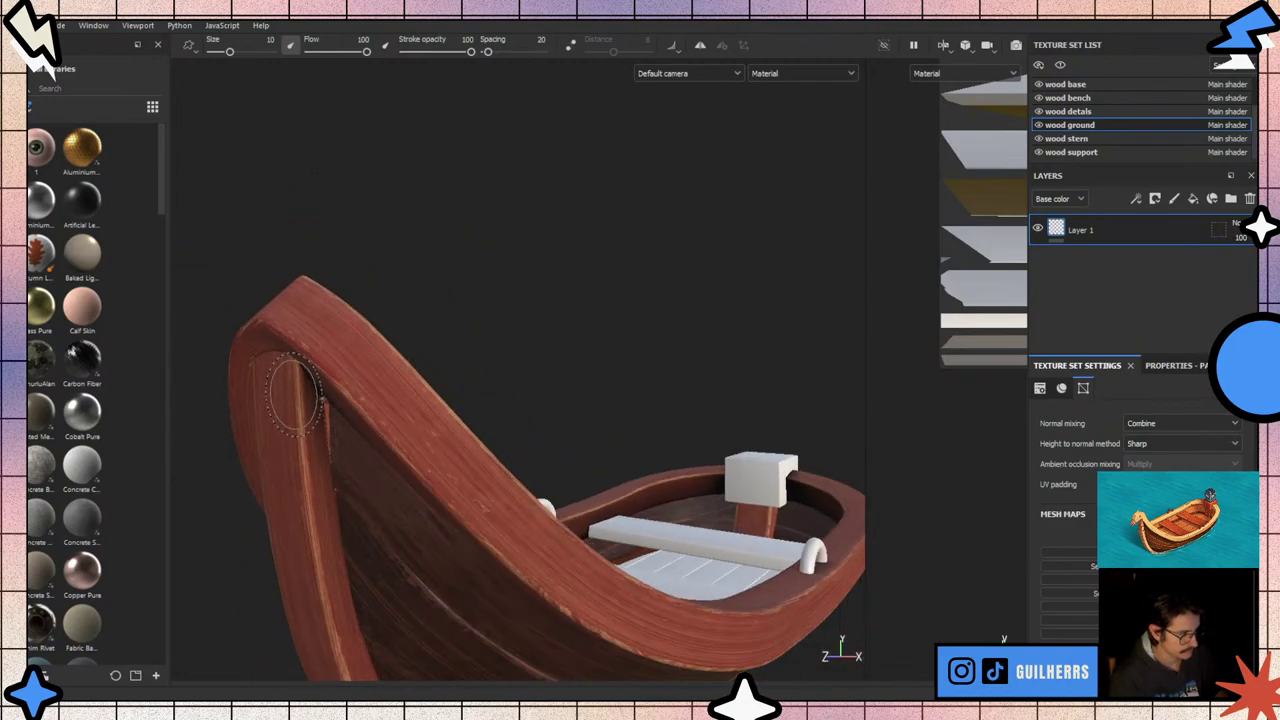
scroll(300, 393, "down", 2)
scroll(300, 392, "up", 3)
scroll(329, 430, "up", 2)
scroll(300, 457, "up", 2)
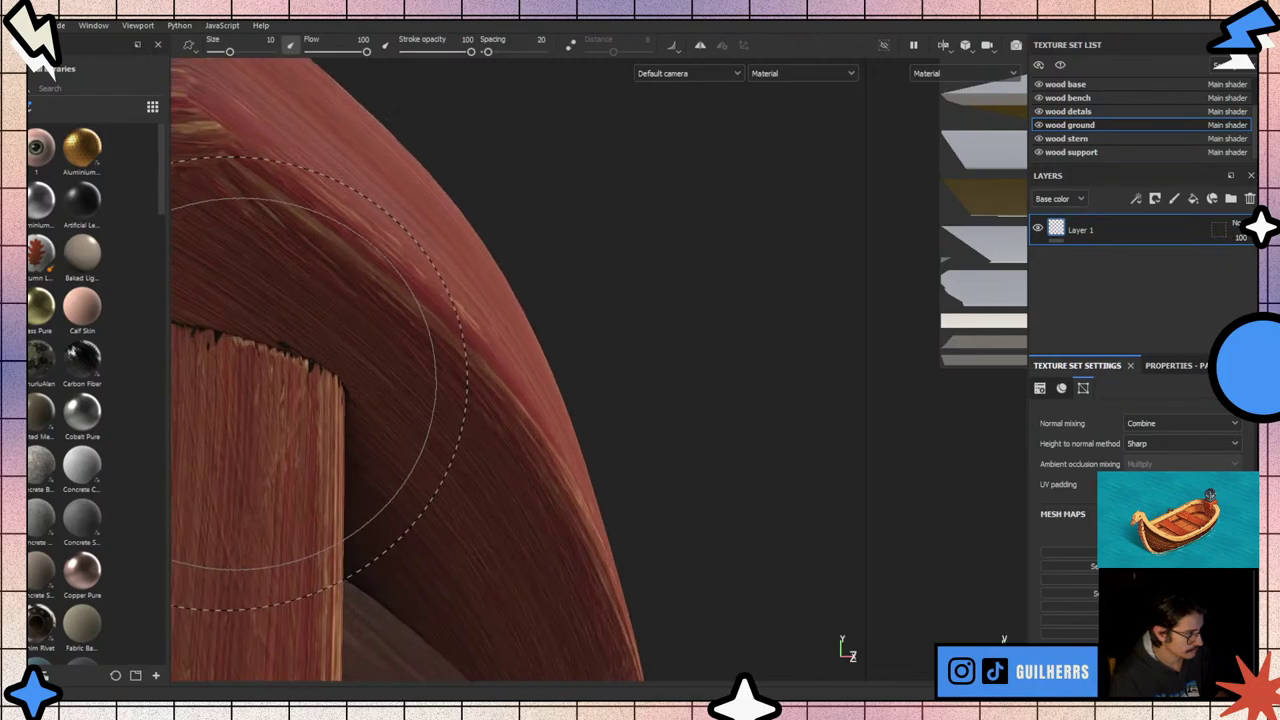
scroll(468, 458, "up", 2)
scroll(470, 457, "down", 2)
scroll(490, 440, "down", 2)
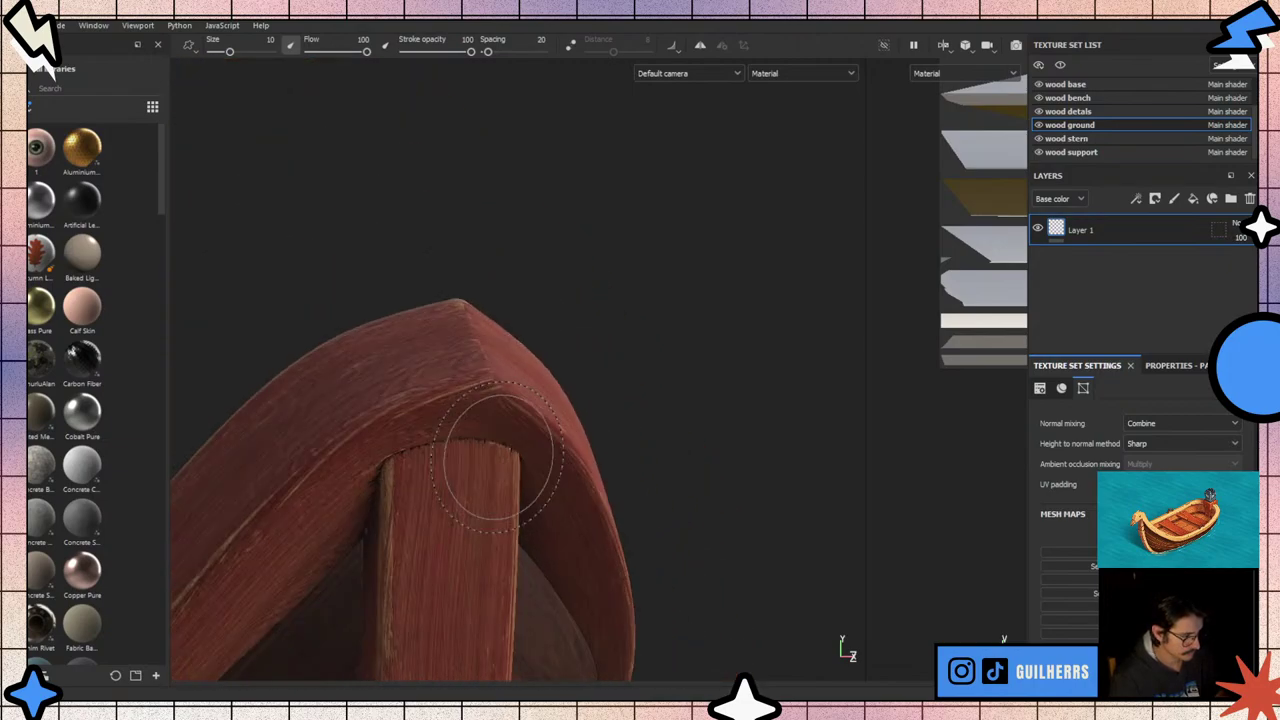
scroll(499, 457, "down", 2)
mouse_move(497, 457)
left_mouse_down("alt")
mouse_move(443, 529)
mouse_move(394, 529)
left_mouse_up("alt")
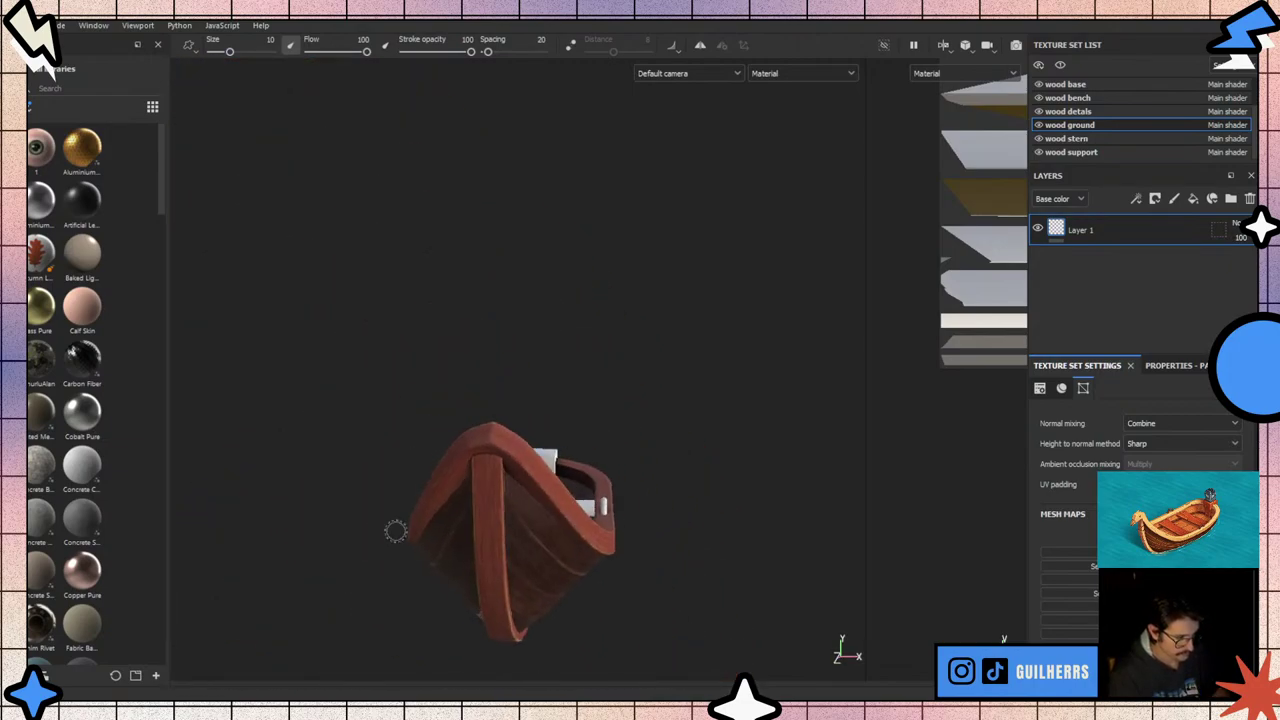
scroll(542, 562, "down", 2)
mouse_move(542, 562)
left_mouse_down("alt")
mouse_move(686, 583)
mouse_move(491, 554)
mouse_move(470, 528)
mouse_move(209, 514)
mouse_move(240, 549)
mouse_move(362, 617)
left_mouse_up("alt")
scroll(461, 516, "up", 3)
scroll(371, 457, "up", 2)
scroll(528, 457, "up", 2)
scroll(523, 523, "up", 2)
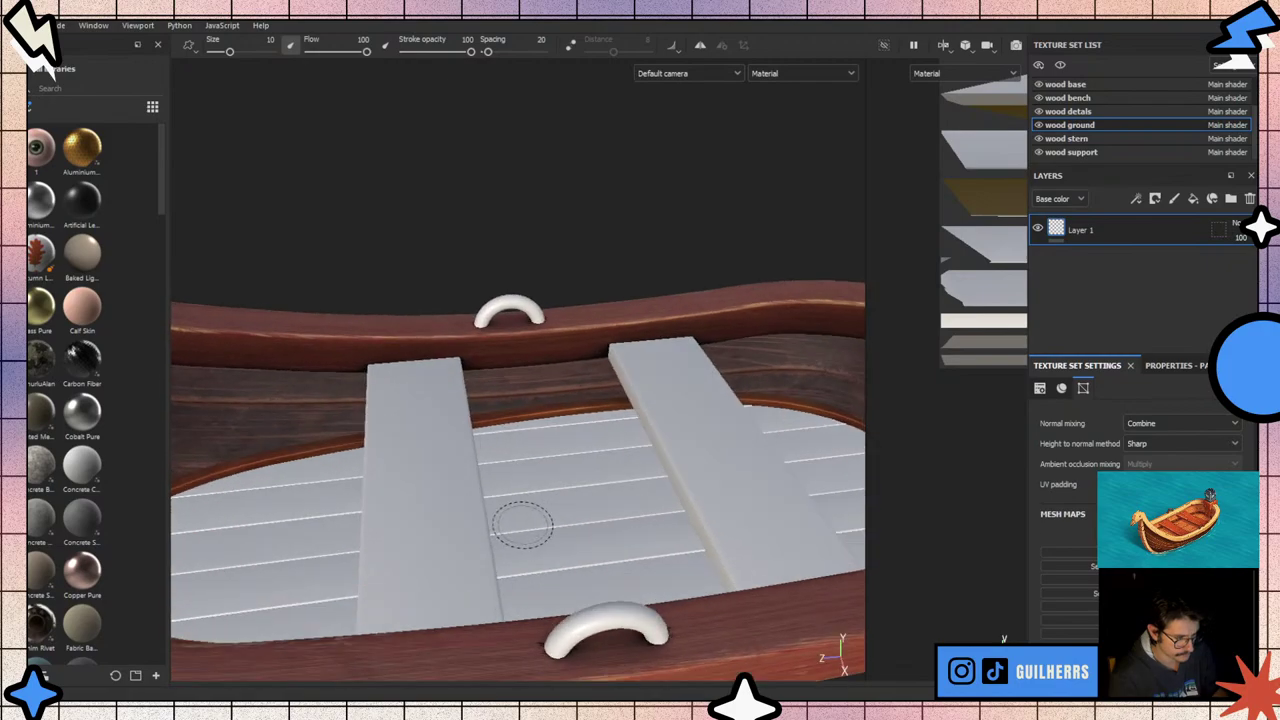
scroll(554, 471, "up", 1)
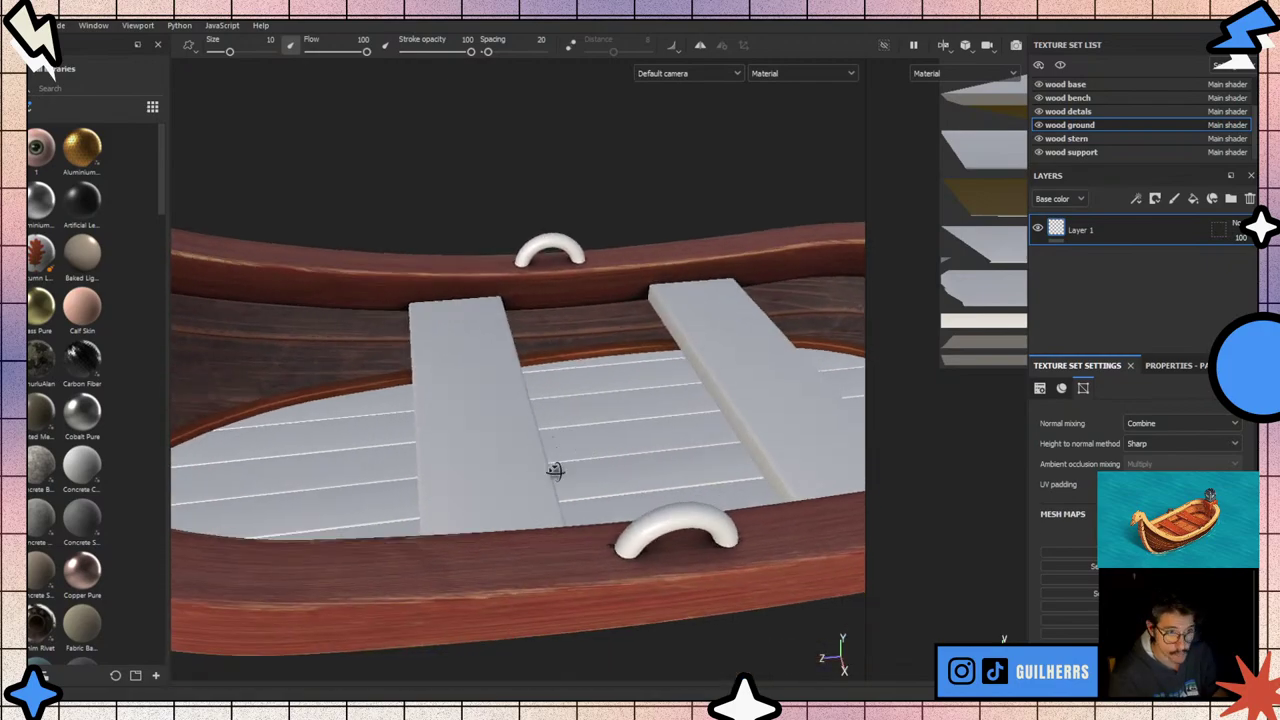
left_click_drag(554, 471, 562, 490, "alt")
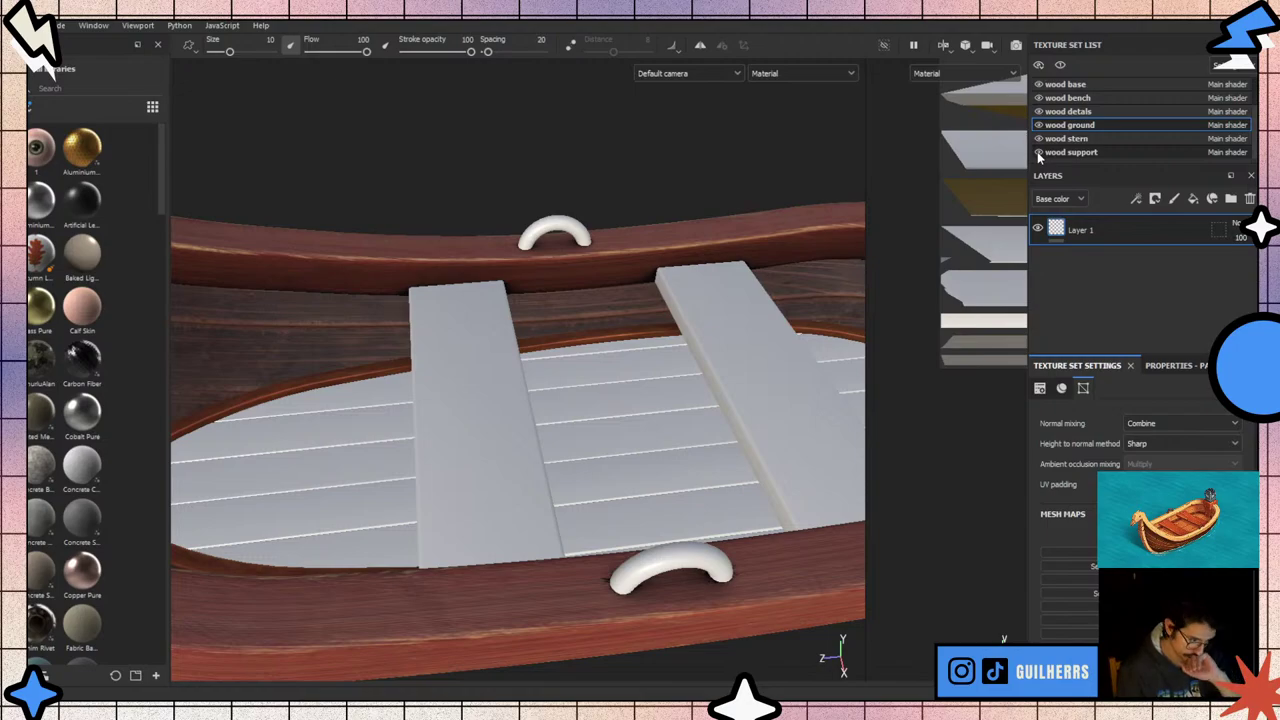
left_click(1038, 154)
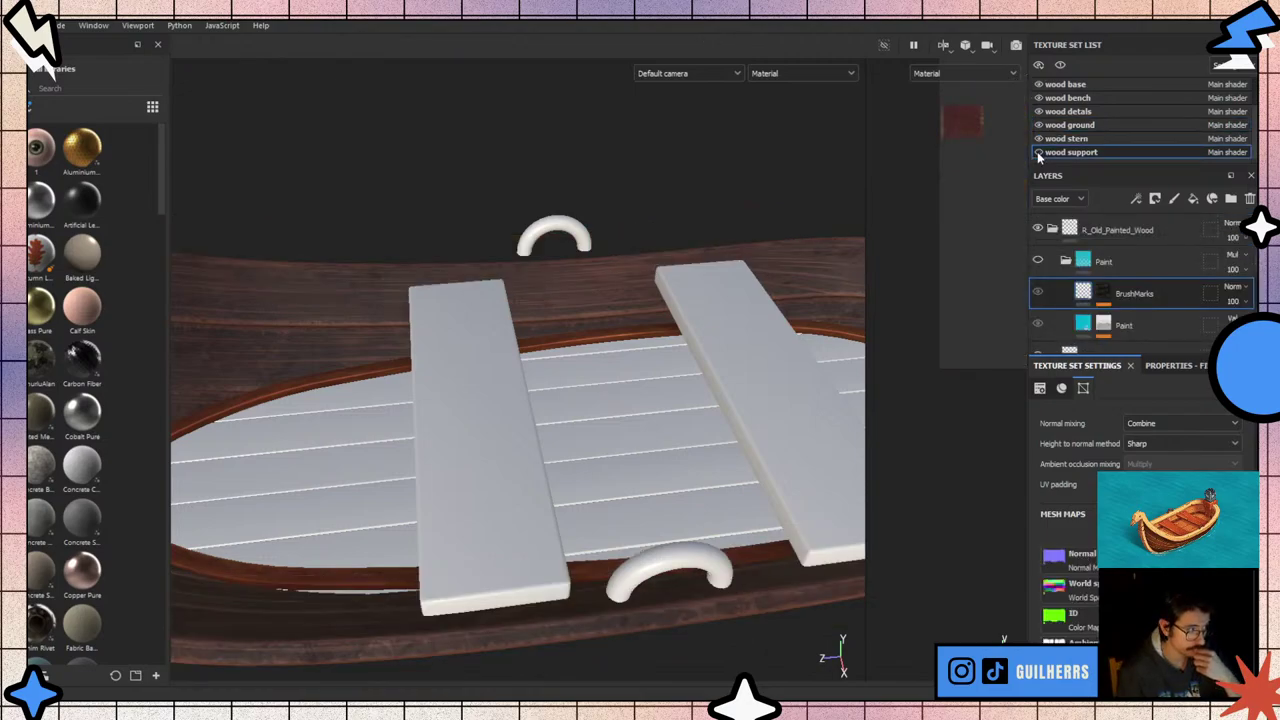
left_click(1037, 152)
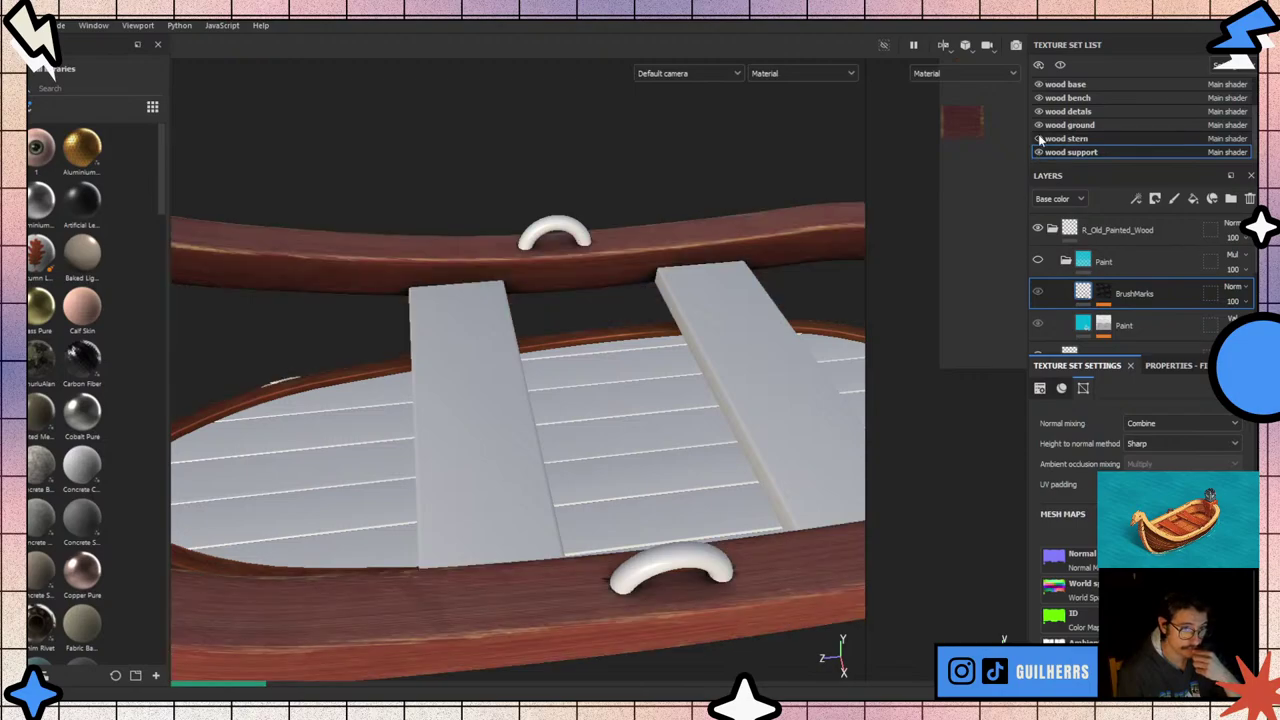
left_click(1039, 139)
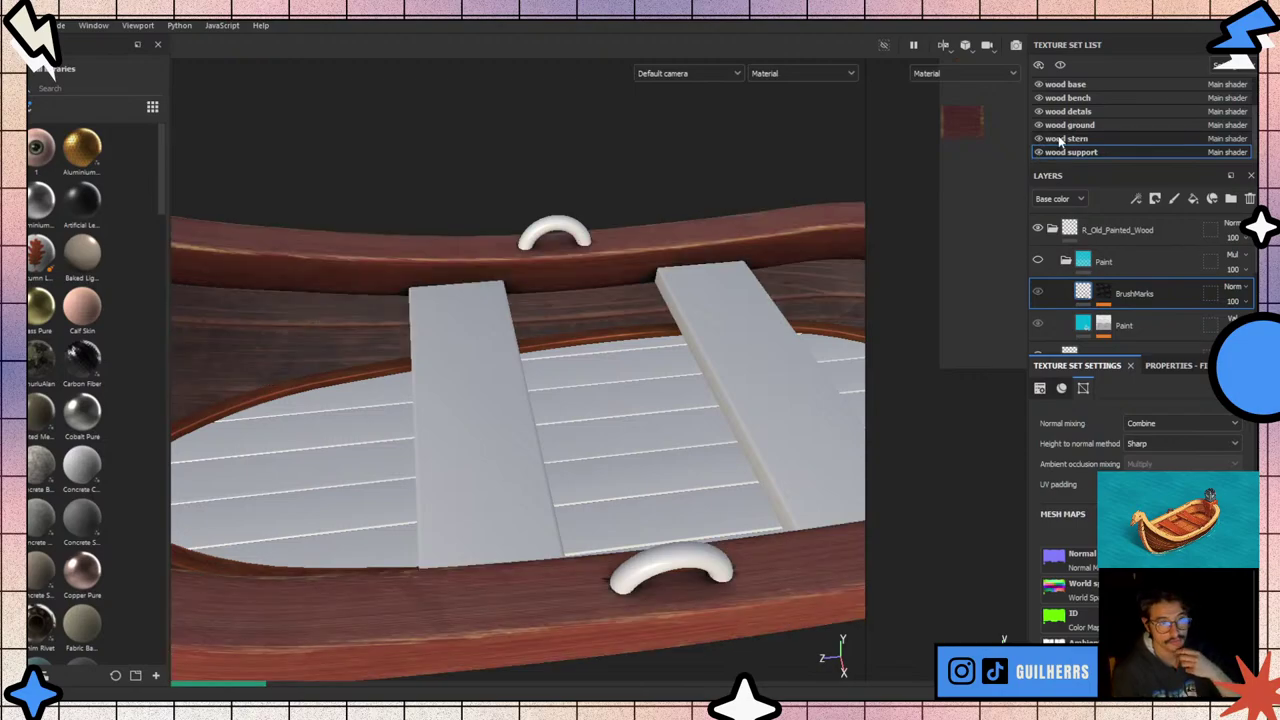
left_click(1060, 140)
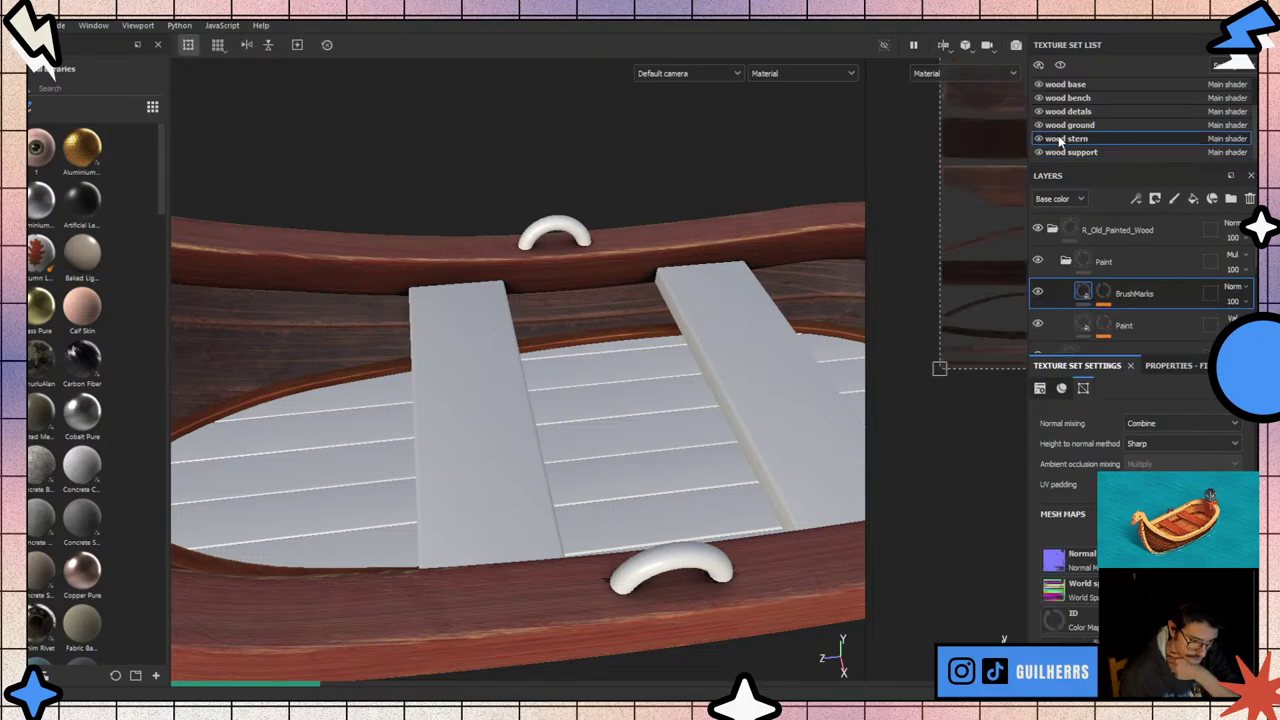
left_click(1052, 230)
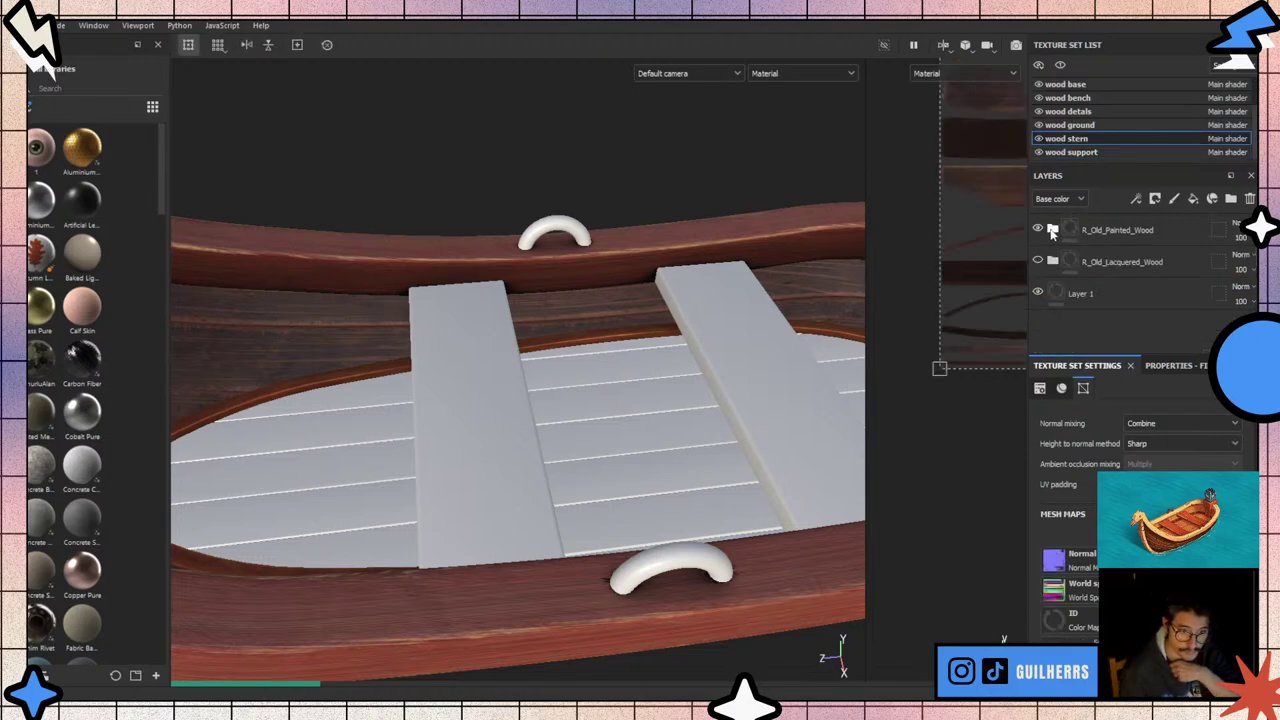
left_click(1110, 233)
left_click(1116, 265, "shift")
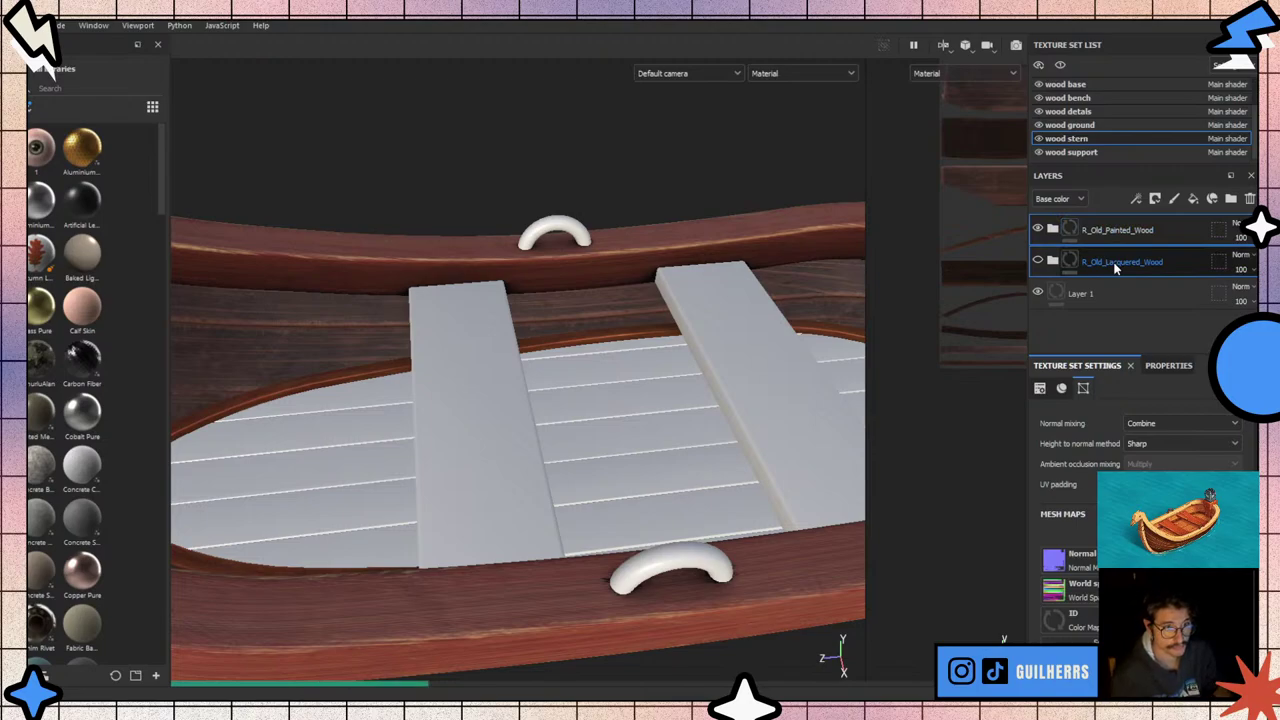
left_click(1087, 127)
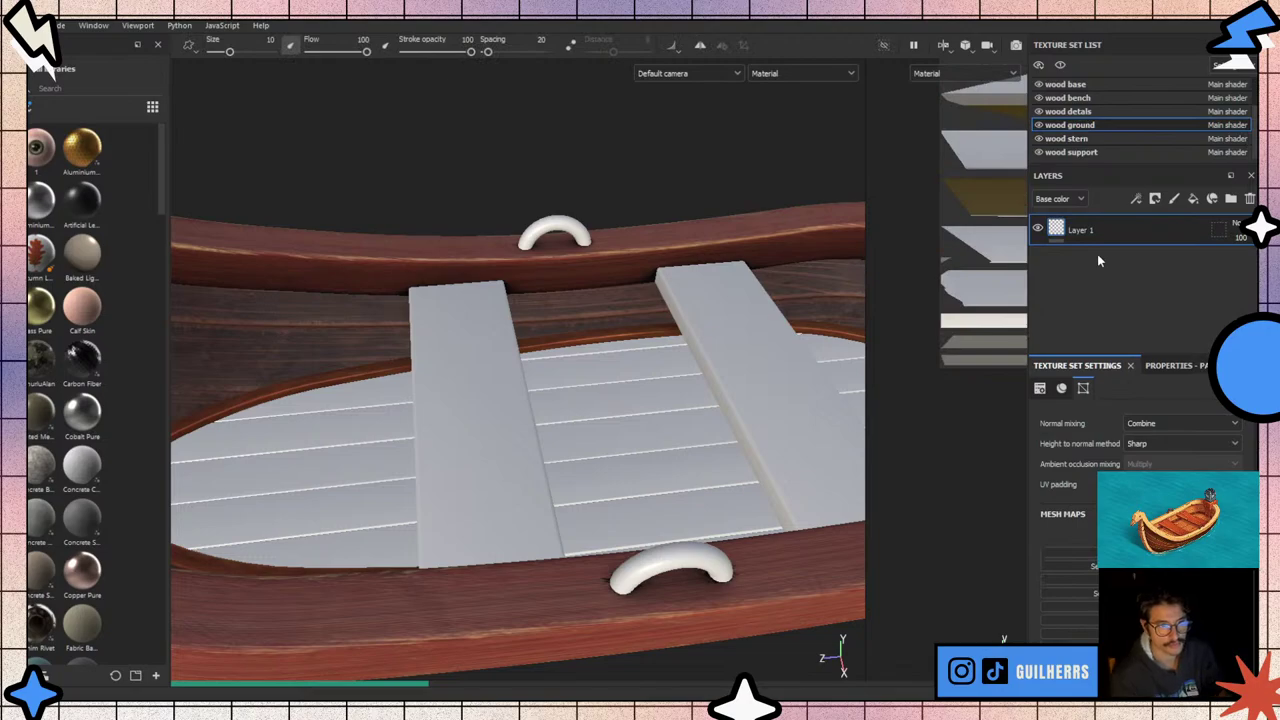
- Paste the R_Old_Painted_Wood and R_Old_Lacquered_Wood folders into wood ground, then delete both
key("ctrl+v")
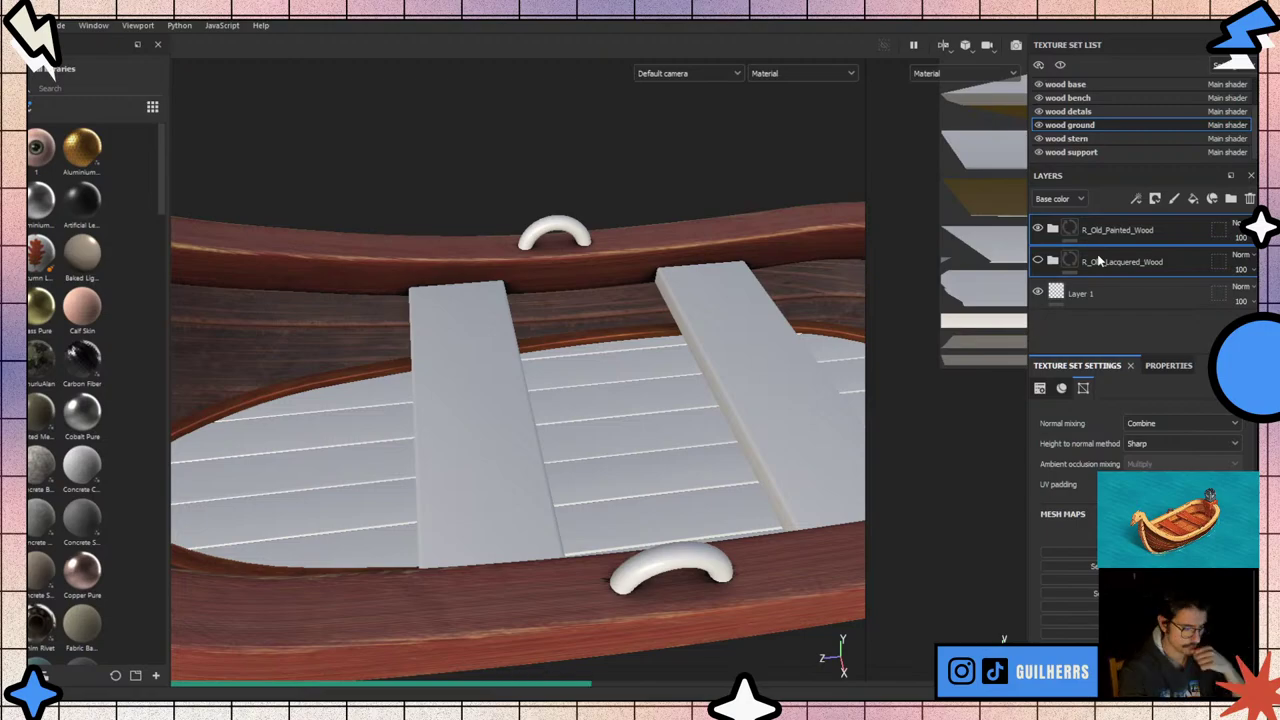
key("Delete")
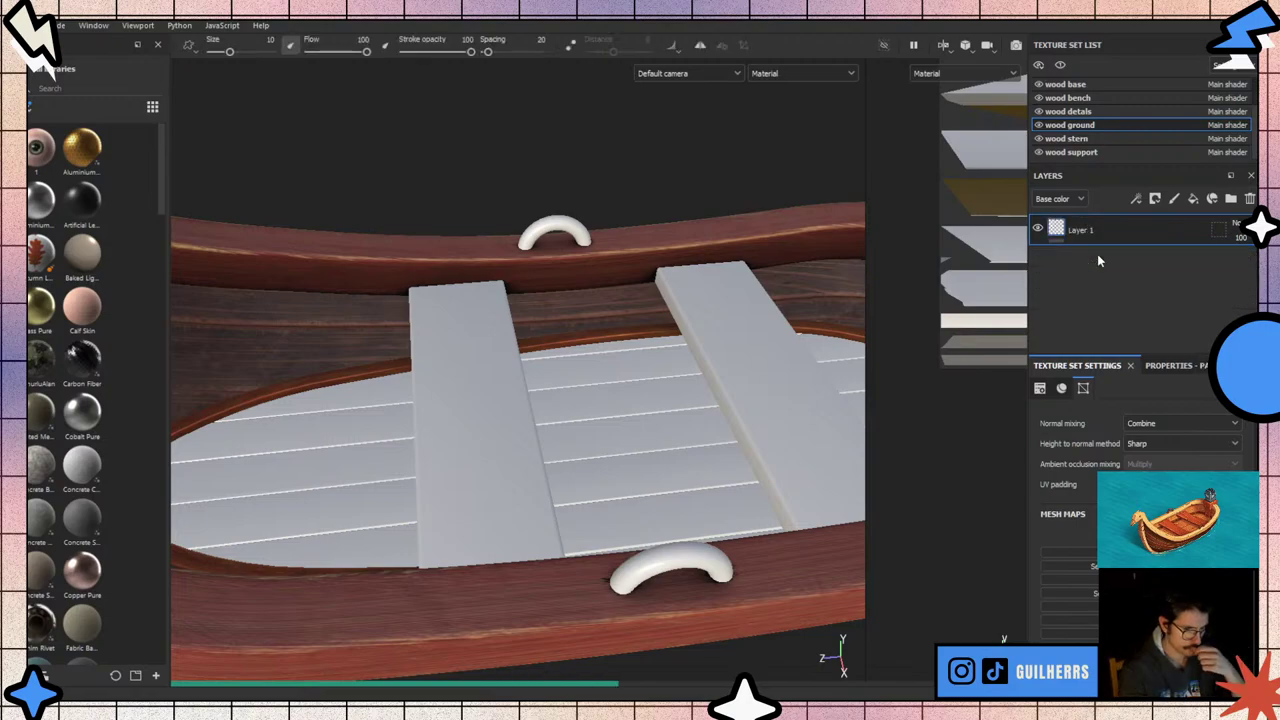
scroll(606, 422, "down", 1)
scroll(606, 422, "down", 2)
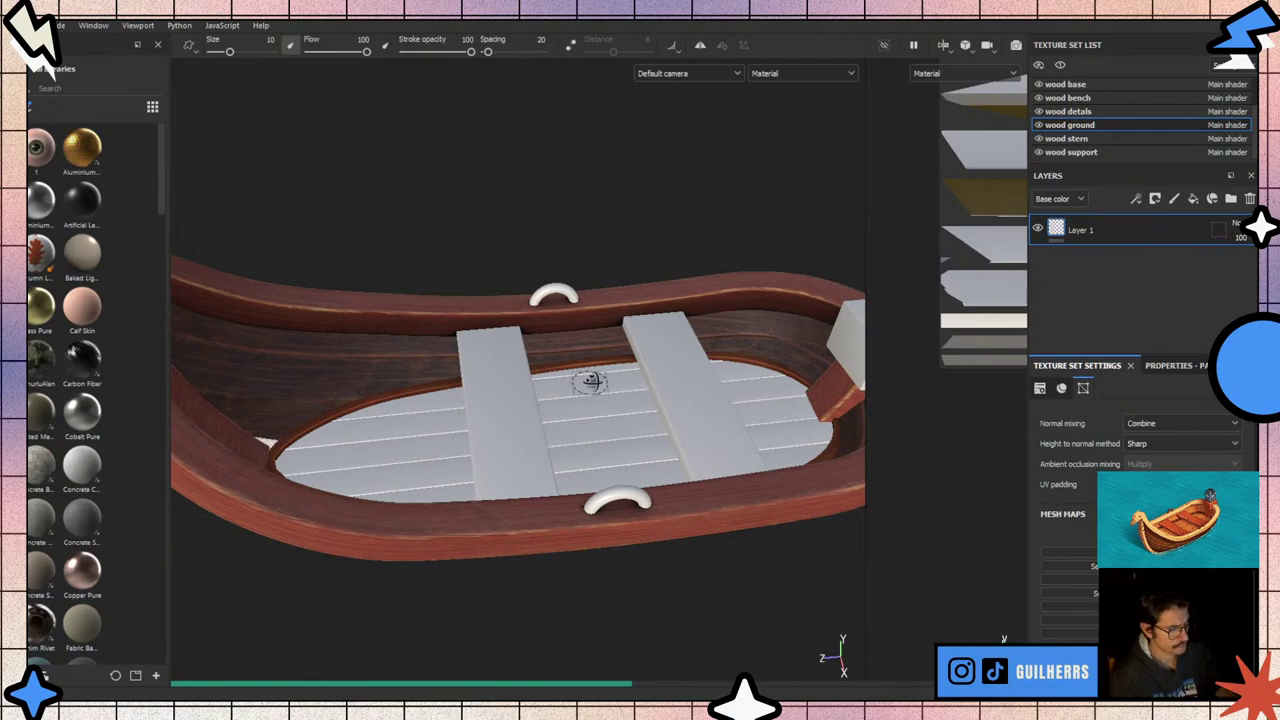
- Orbit, zoom and frame the boat to inspect the bare floor planks and red-brown rims
mouse_move(591, 380)
left_mouse_down("alt")
mouse_move(648, 397)
mouse_move(371, 523)
mouse_move(591, 606)
mouse_move(571, 549)
mouse_move(700, 586)
mouse_move(737, 614)
left_mouse_up("alt")
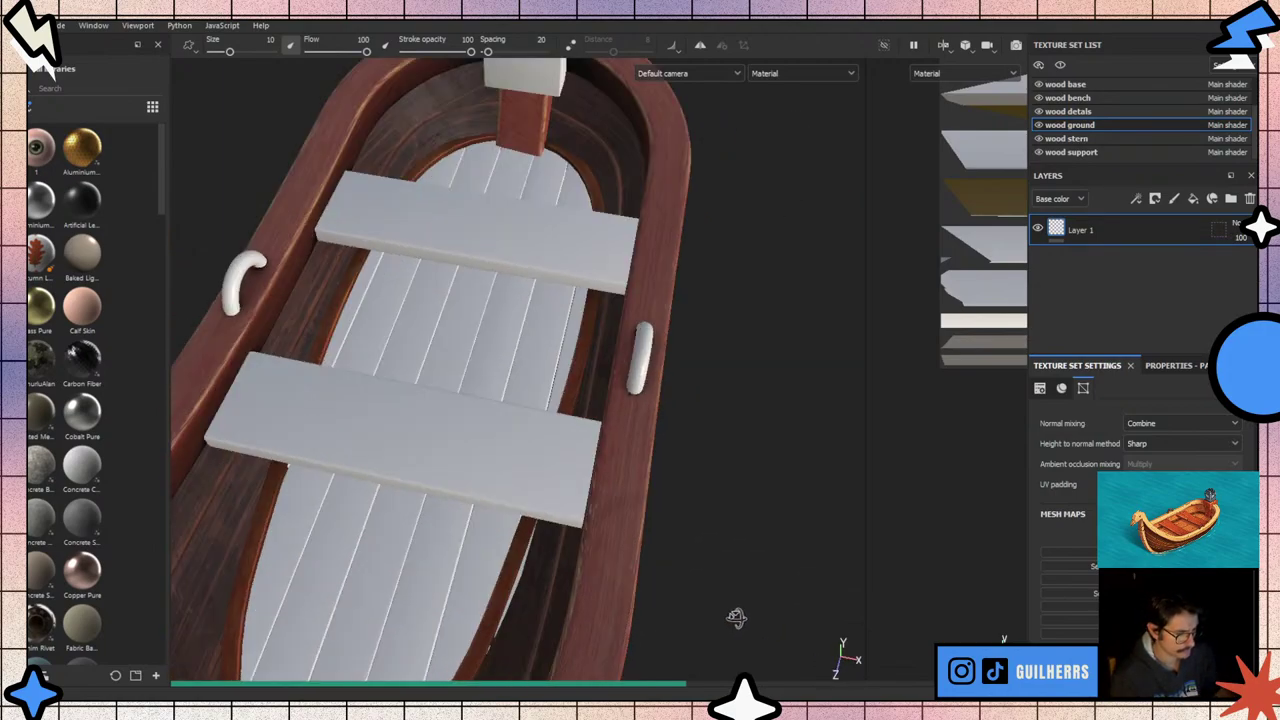
scroll(737, 614, "up", 2)
scroll(550, 585, "up", 2)
left_click_drag(550, 585, 525, 575, "alt")
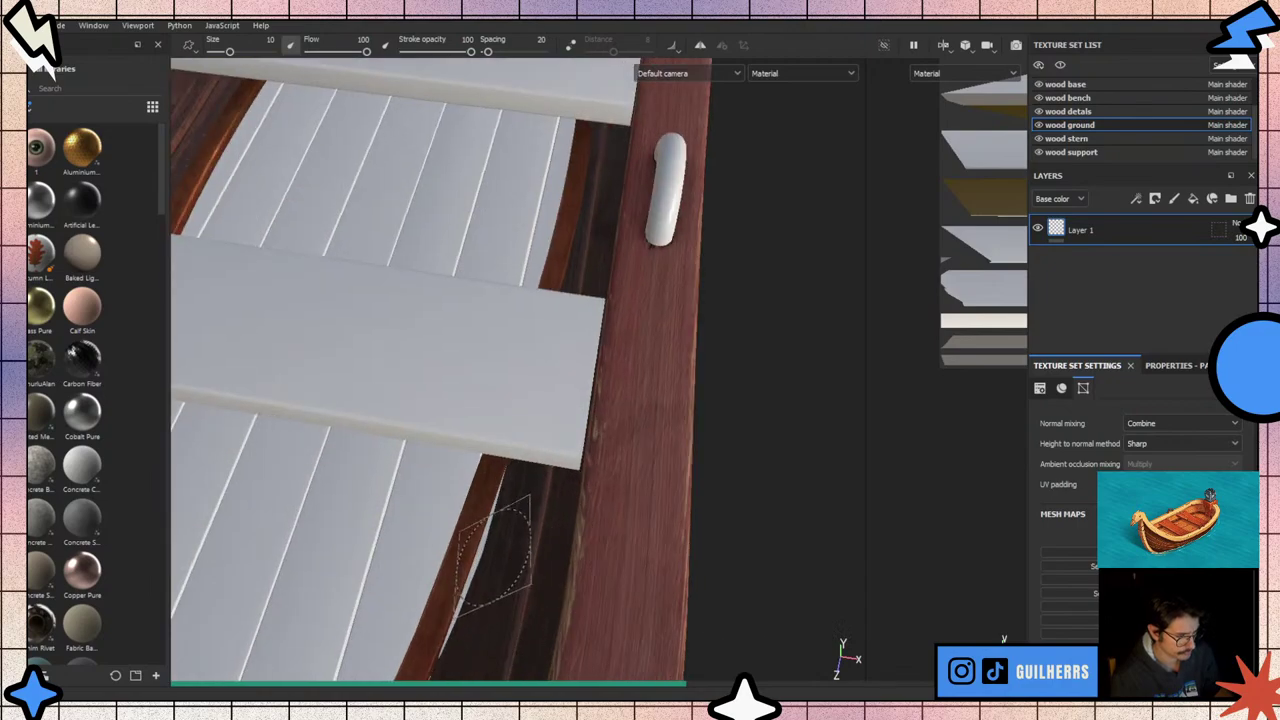
scroll(495, 550, "up", 3)
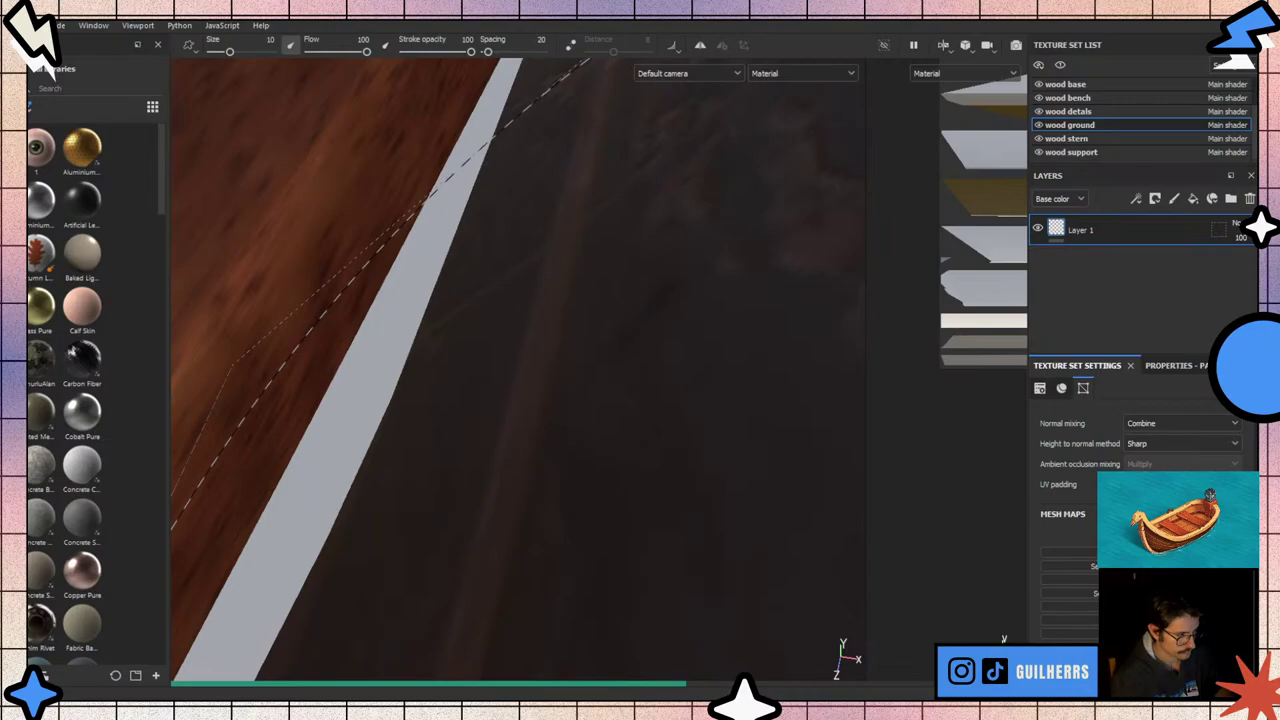
key("f")
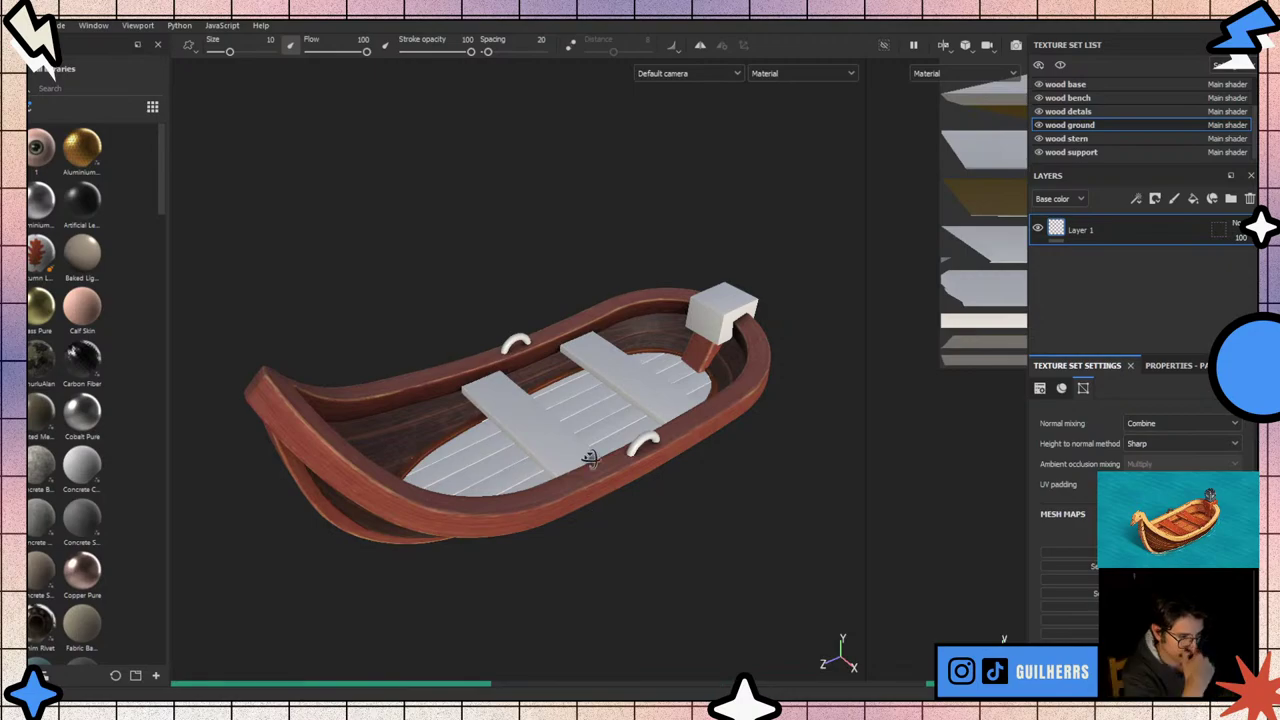
mouse_move(590, 458)
left_mouse_down("alt")
mouse_move(363, 471)
mouse_move(266, 523)
mouse_move(237, 523)
mouse_move(234, 463)
mouse_move(274, 451)
mouse_move(411, 517)
mouse_move(623, 534)
left_mouse_up("alt")
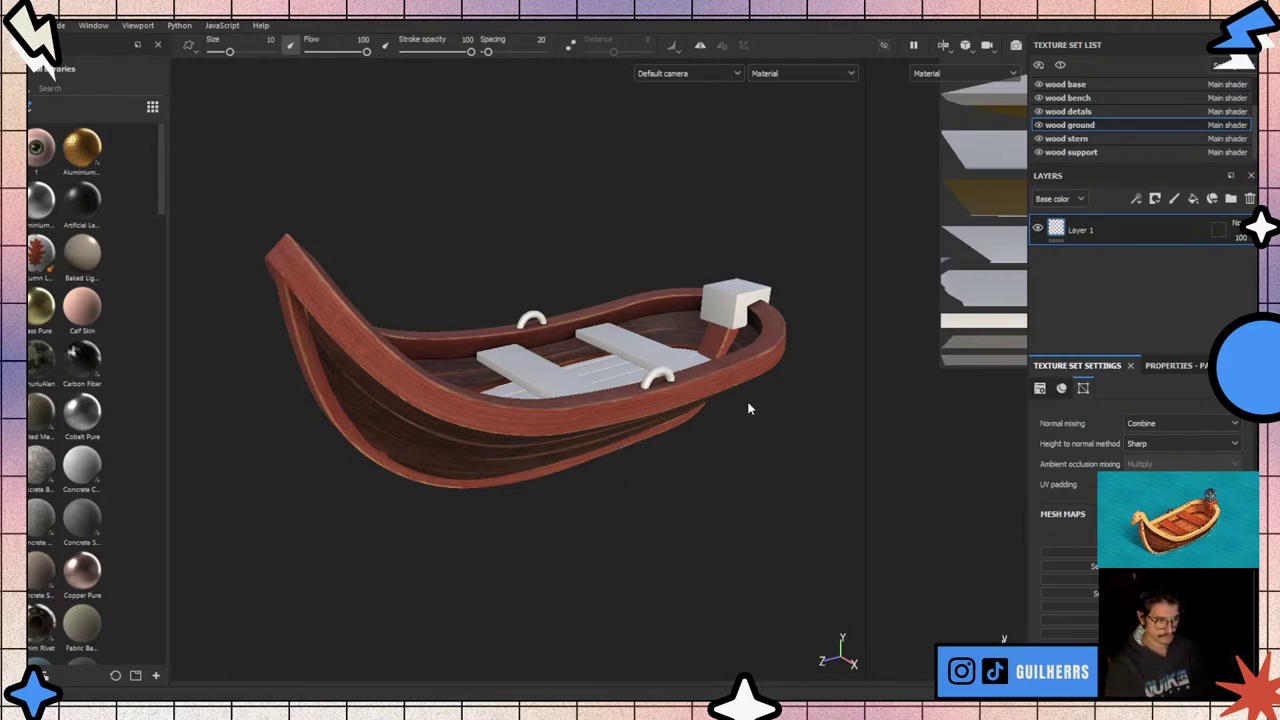
key("b")
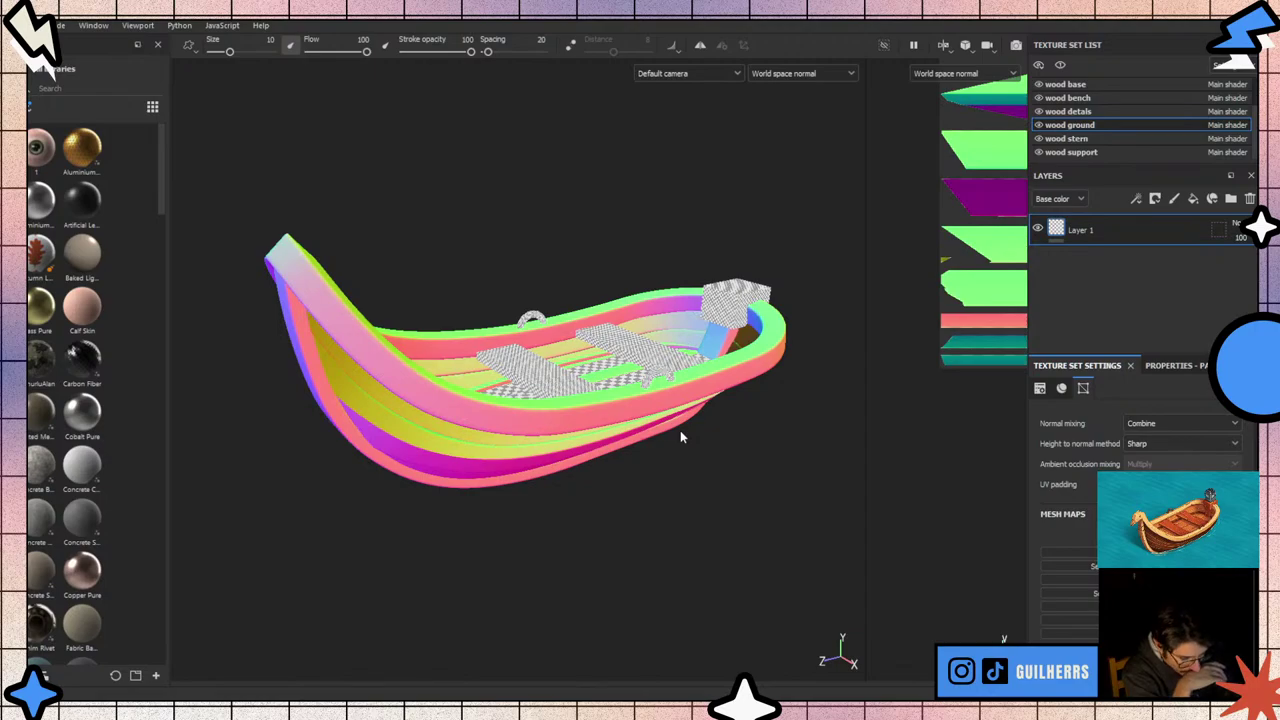
key("b")
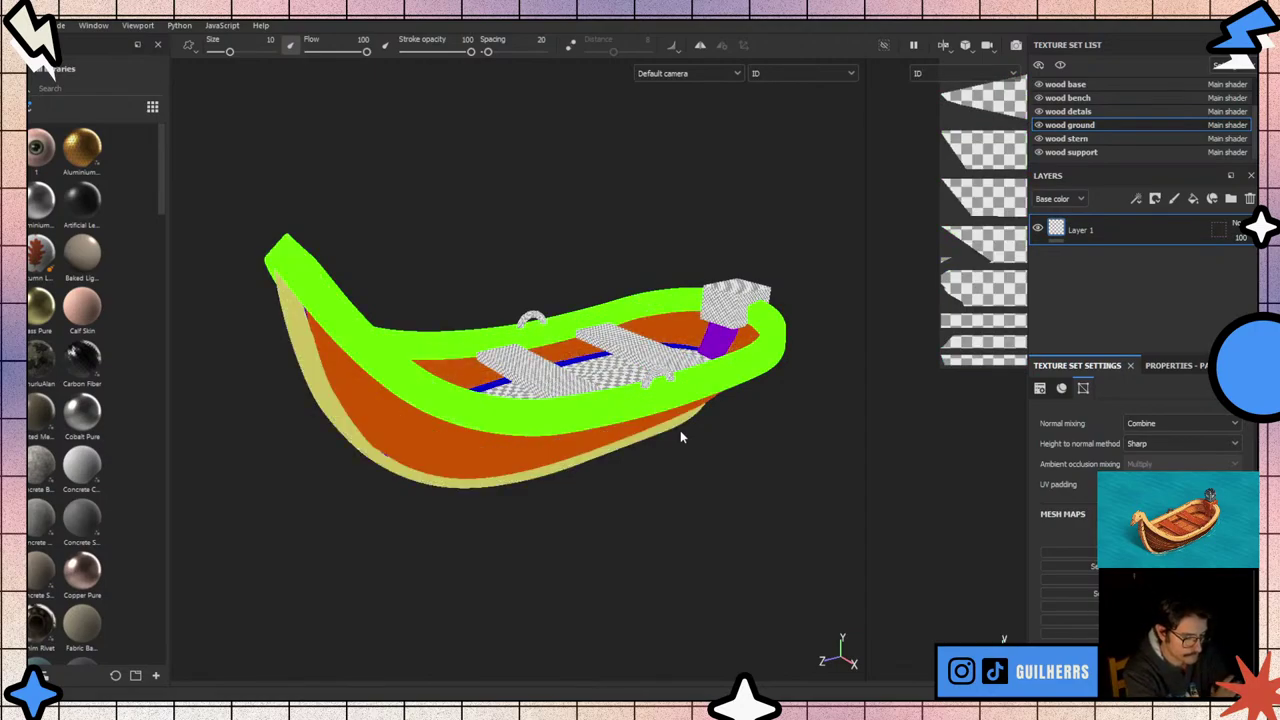
key("b")
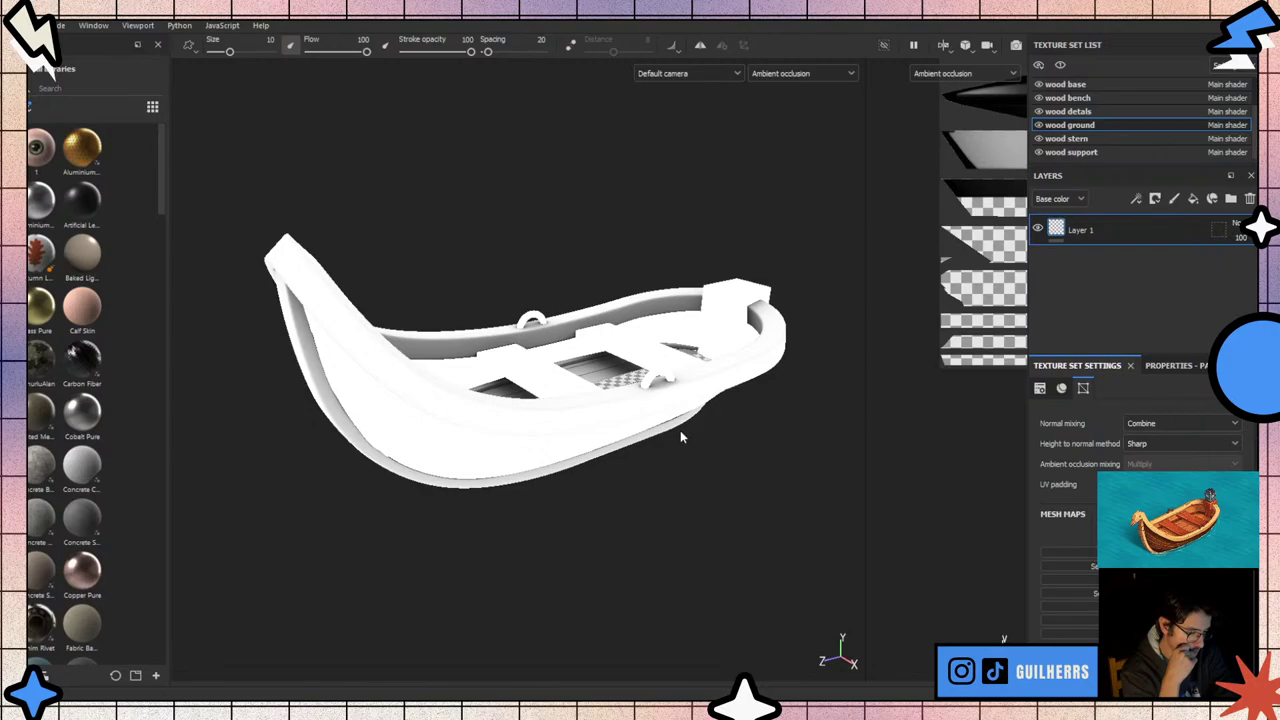
key("b")
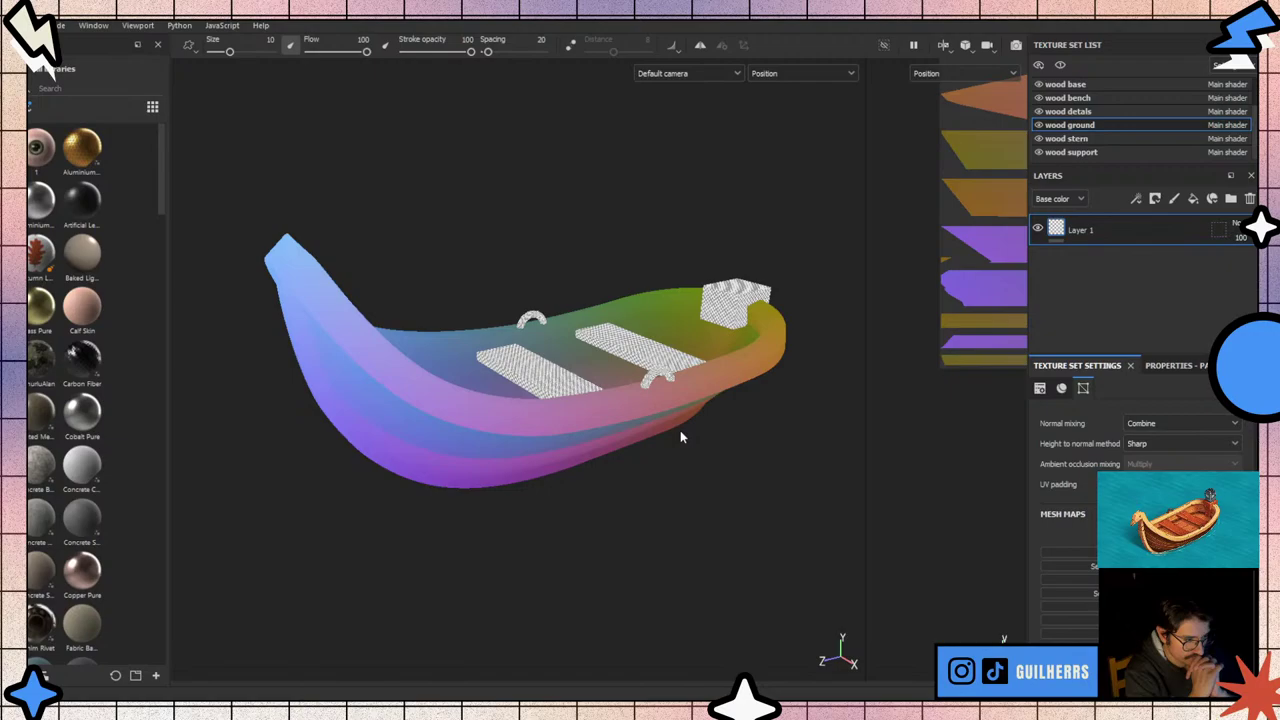
key("m")
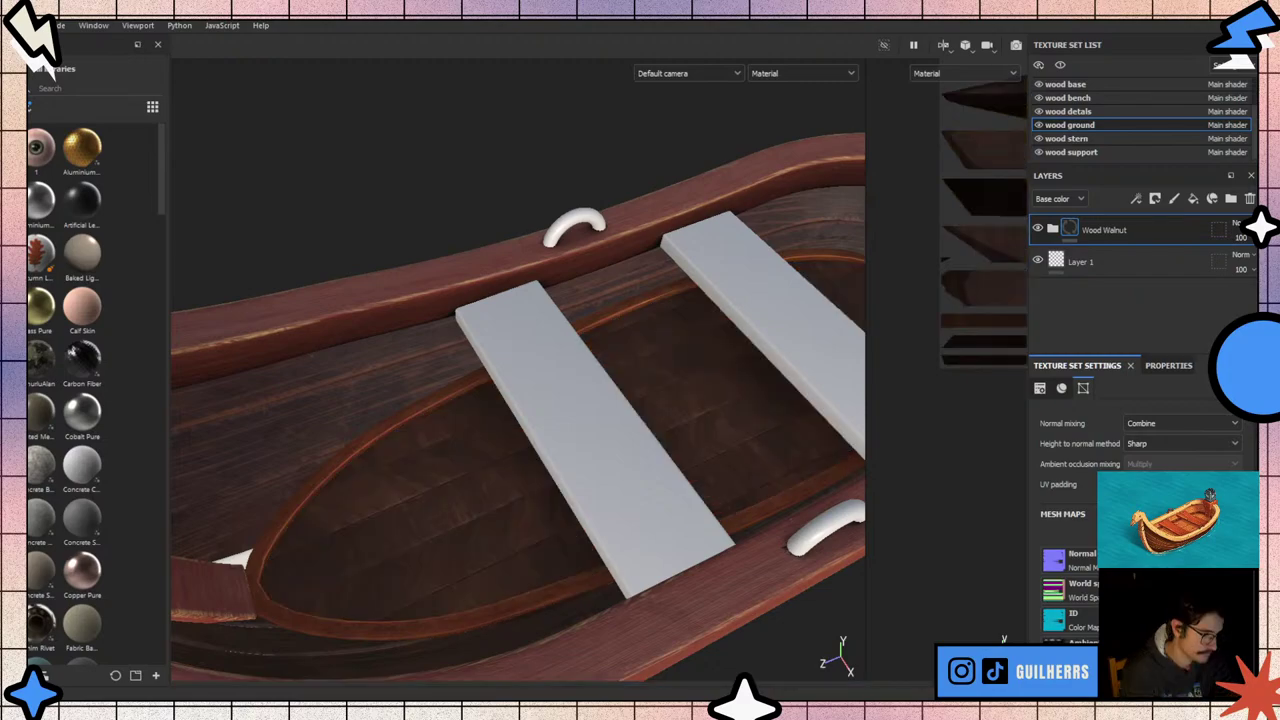
- Zoom and orbit from top-down to an angled side view to inspect the Wood Walnut floor planks
scroll(466, 418, "down", 5)
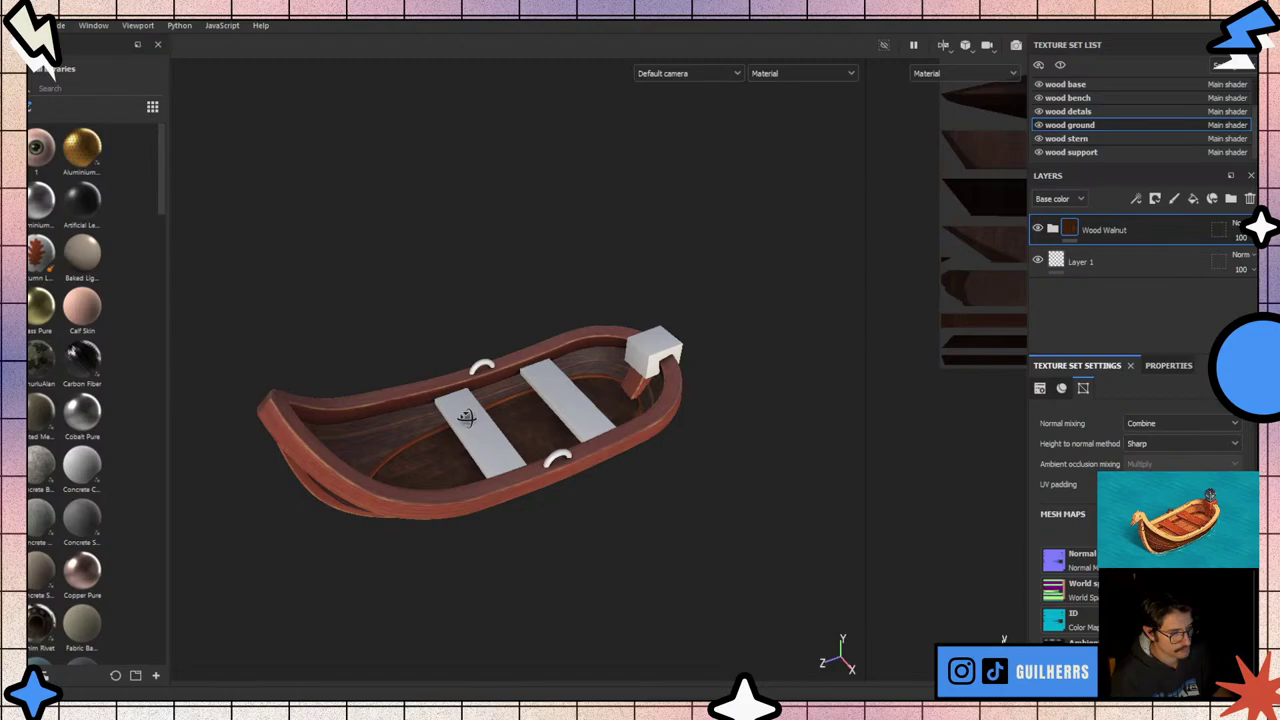
scroll(428, 479, "up", 5)
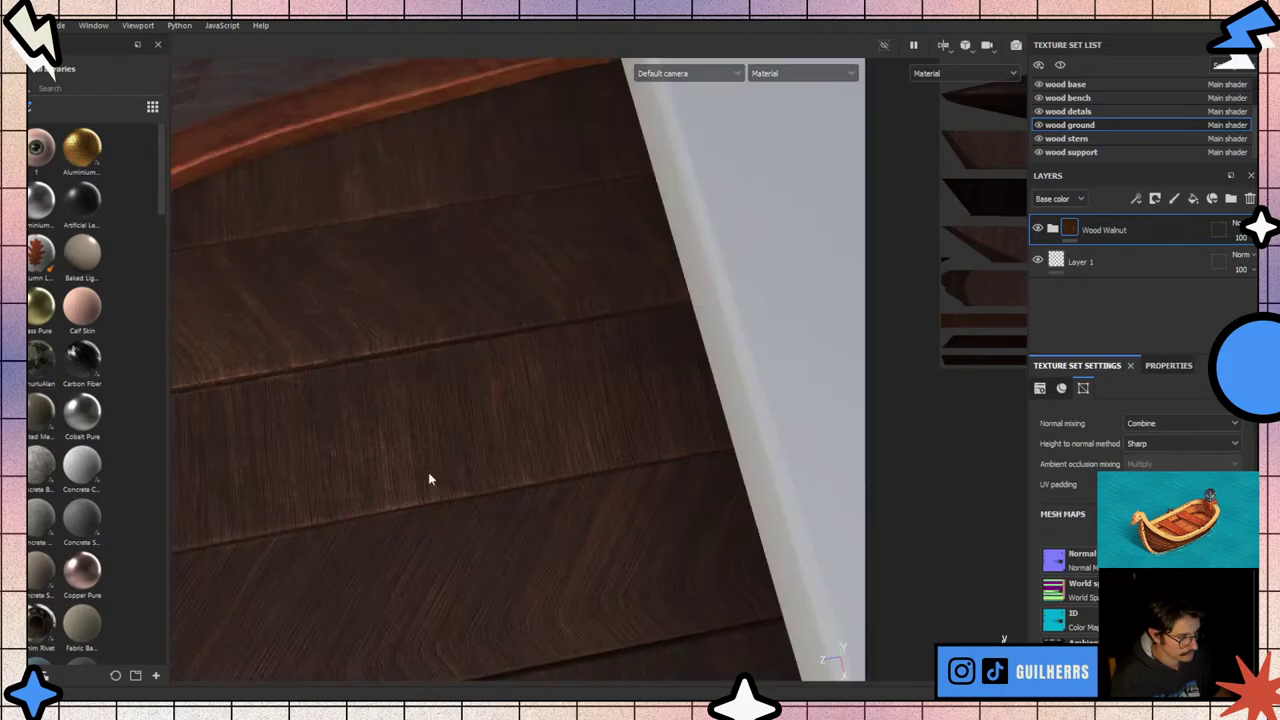
scroll(428, 479, "down", 1)
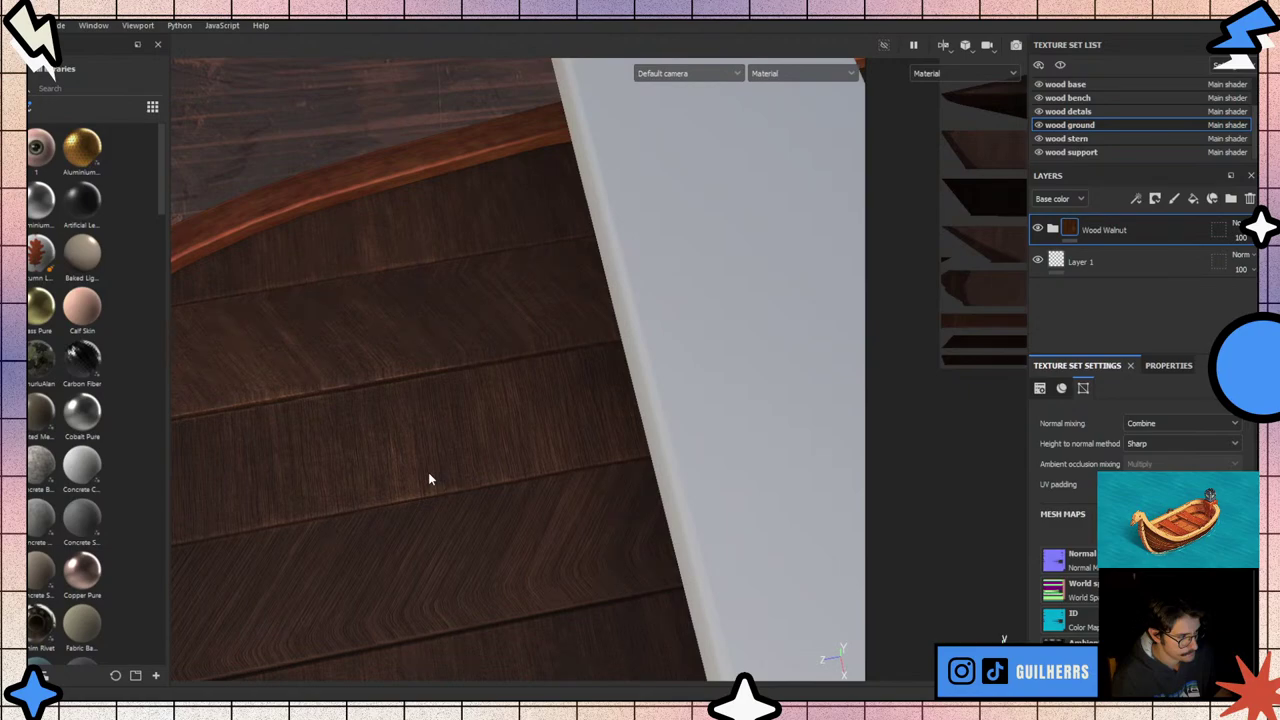
scroll(428, 479, "down", 1)
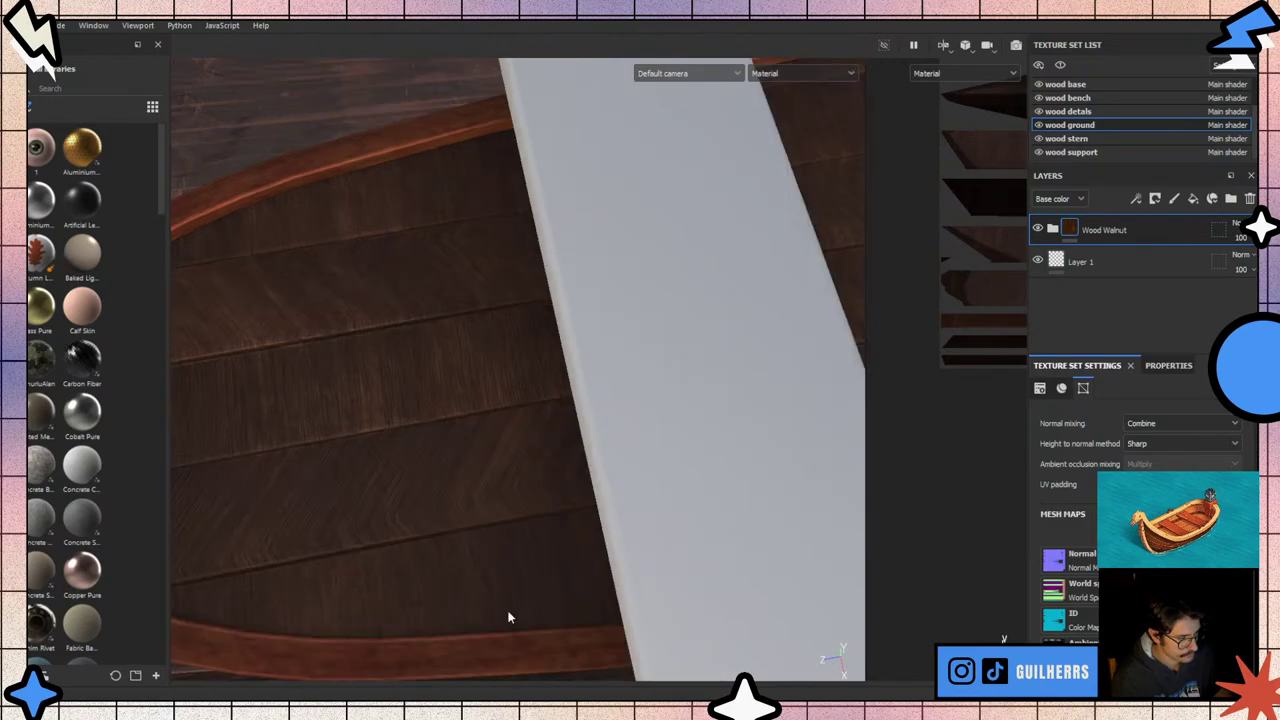
scroll(508, 617, "up", 3)
scroll(500, 610, "down", 3)
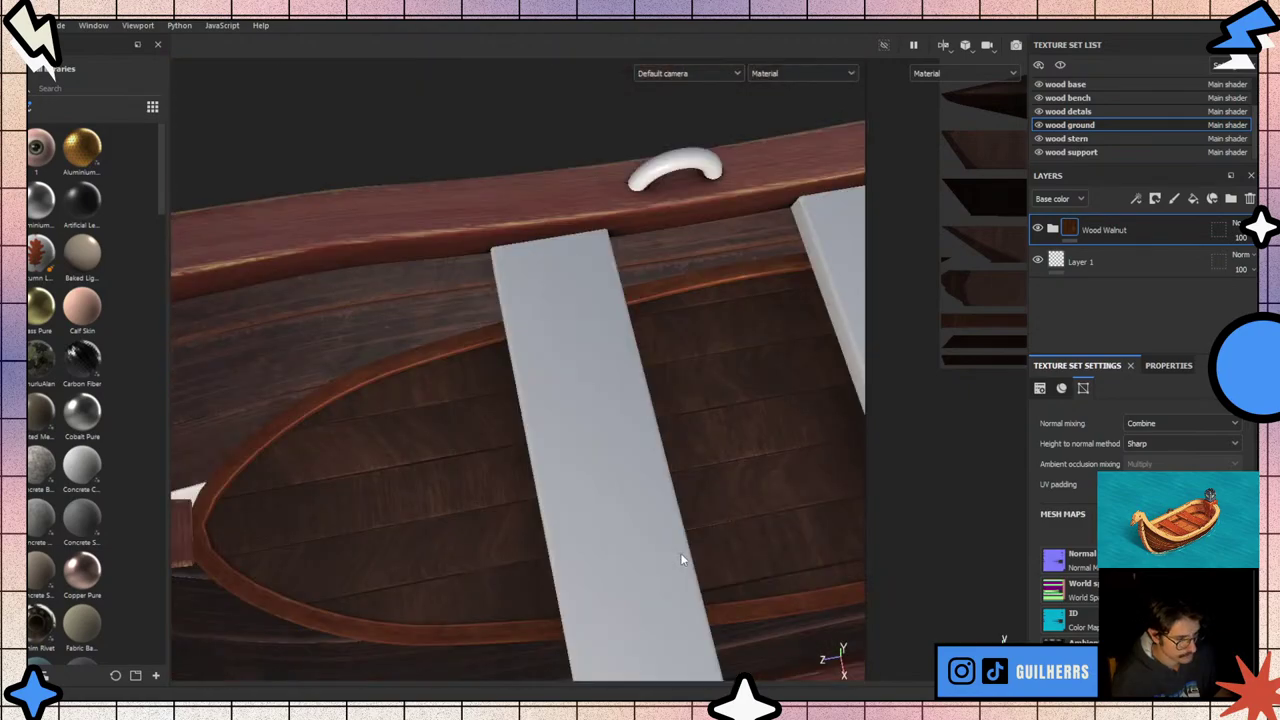
scroll(429, 551, "down", 1)
scroll(640, 474, "up", 2)
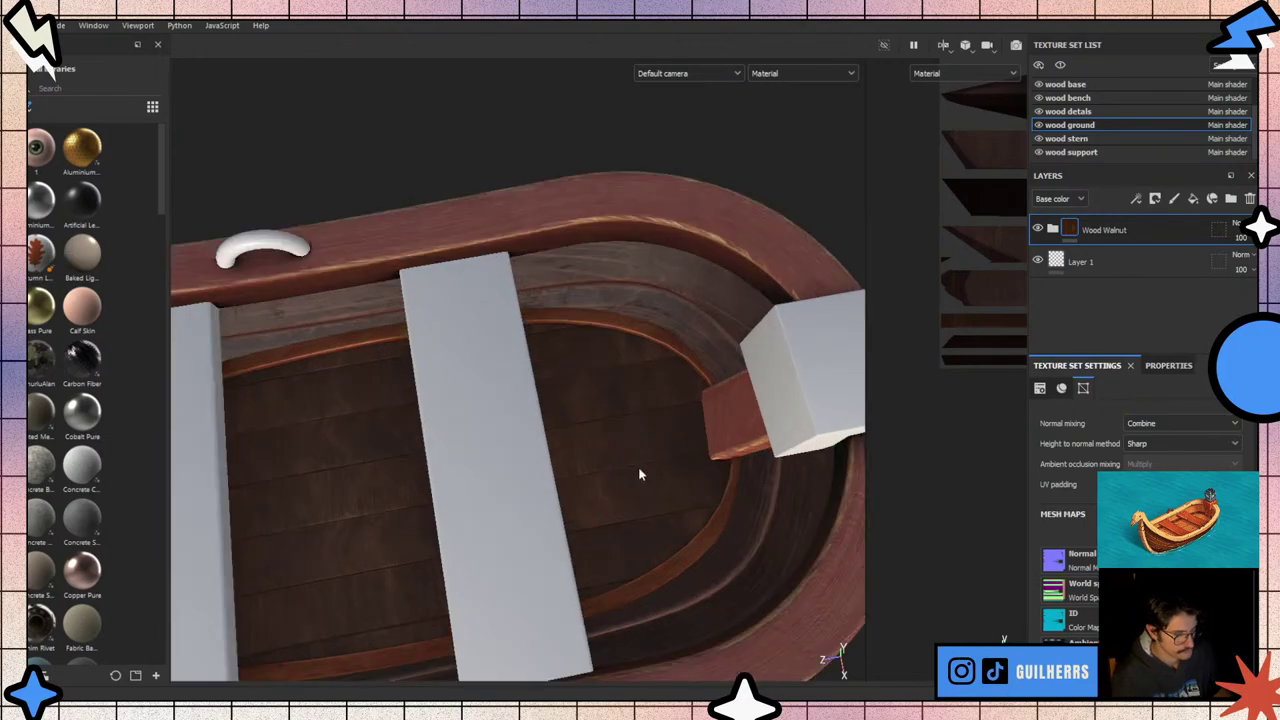
scroll(640, 474, "down", 2)
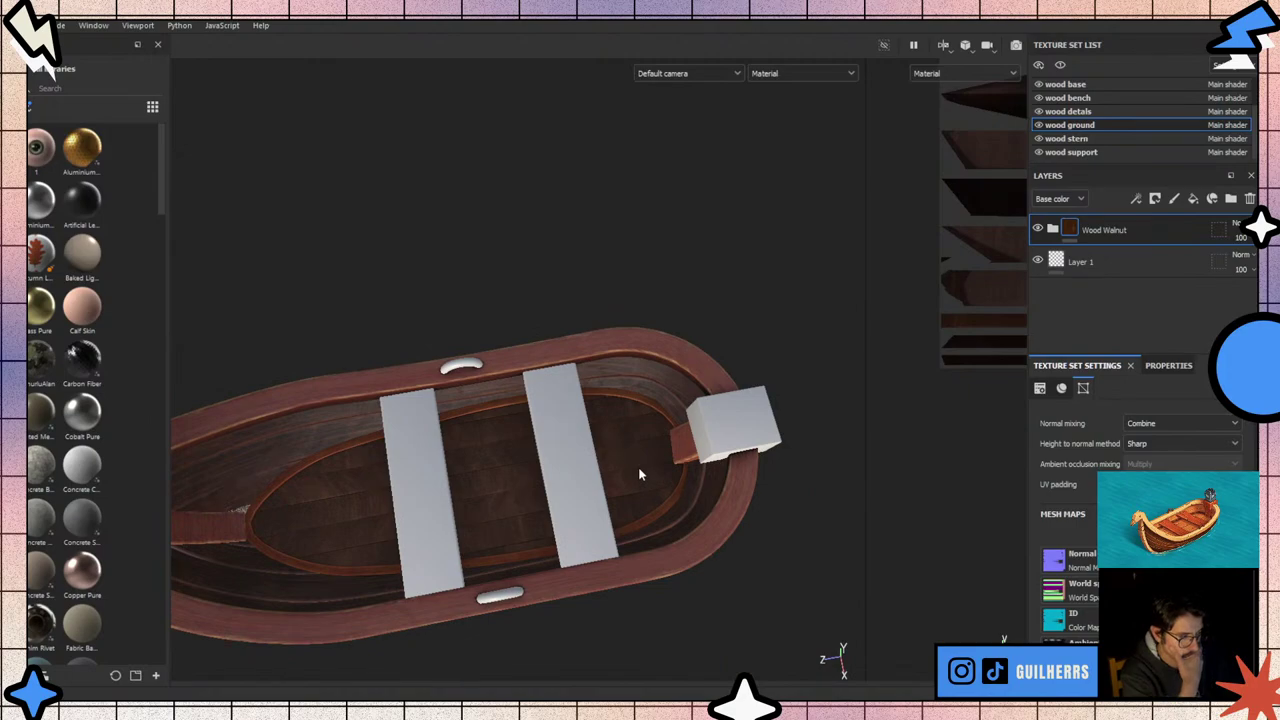
left_click_drag(528, 458, 657, 320, "alt")
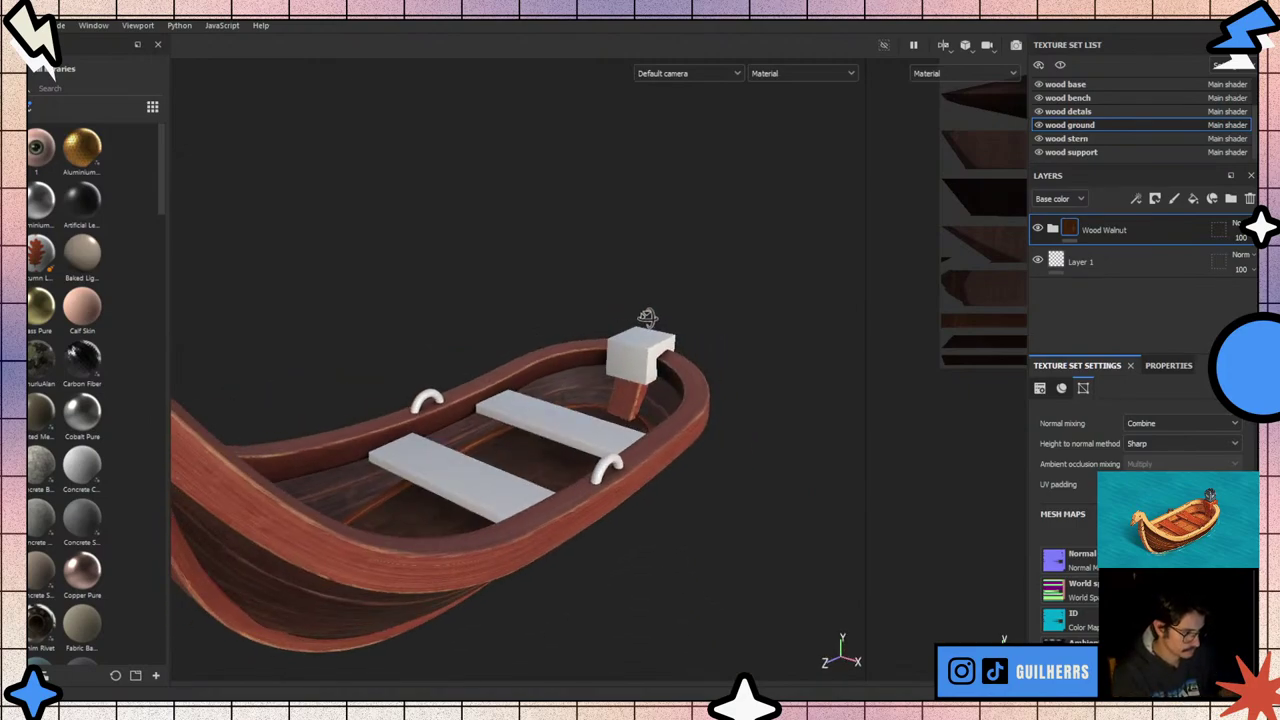
scroll(575, 423, "down", 2)
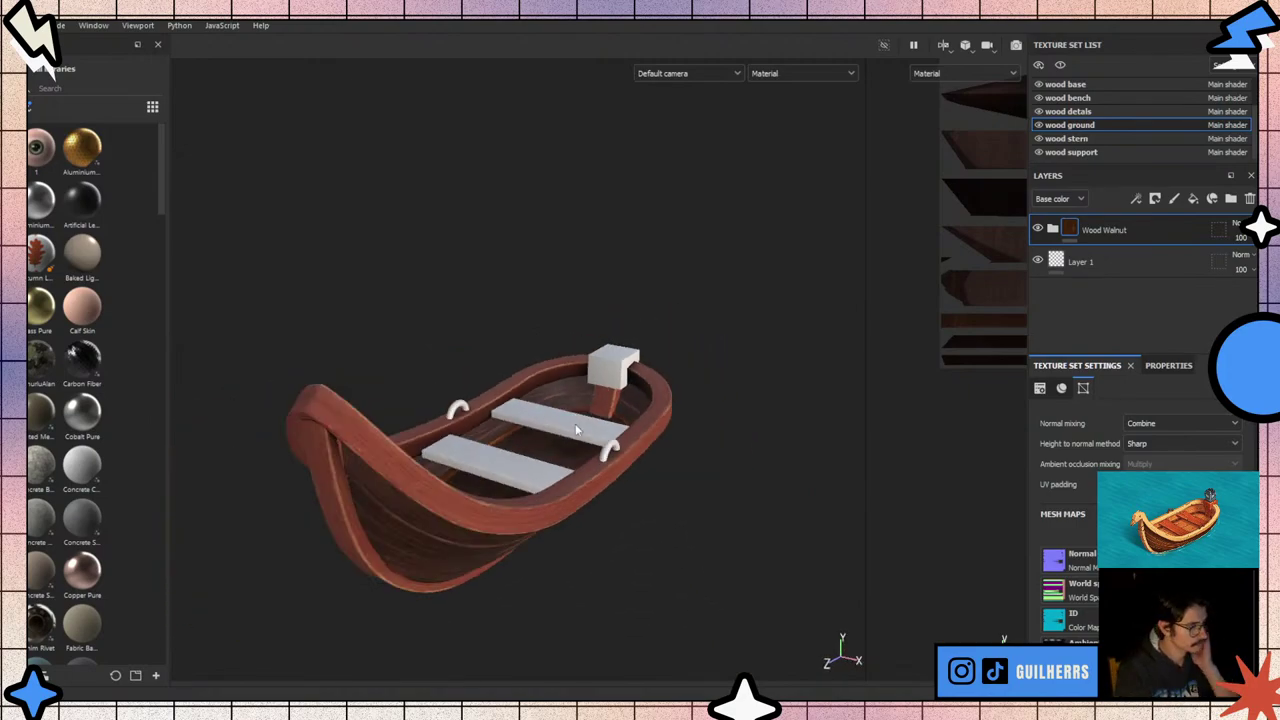
scroll(575, 423, "up", 1)
scroll(872, 357, "up", 2)
- Hide Wood Walnut, paste in R_Old_Painted_Wood, and pull back to view the whole boat
left_click(1037, 229)
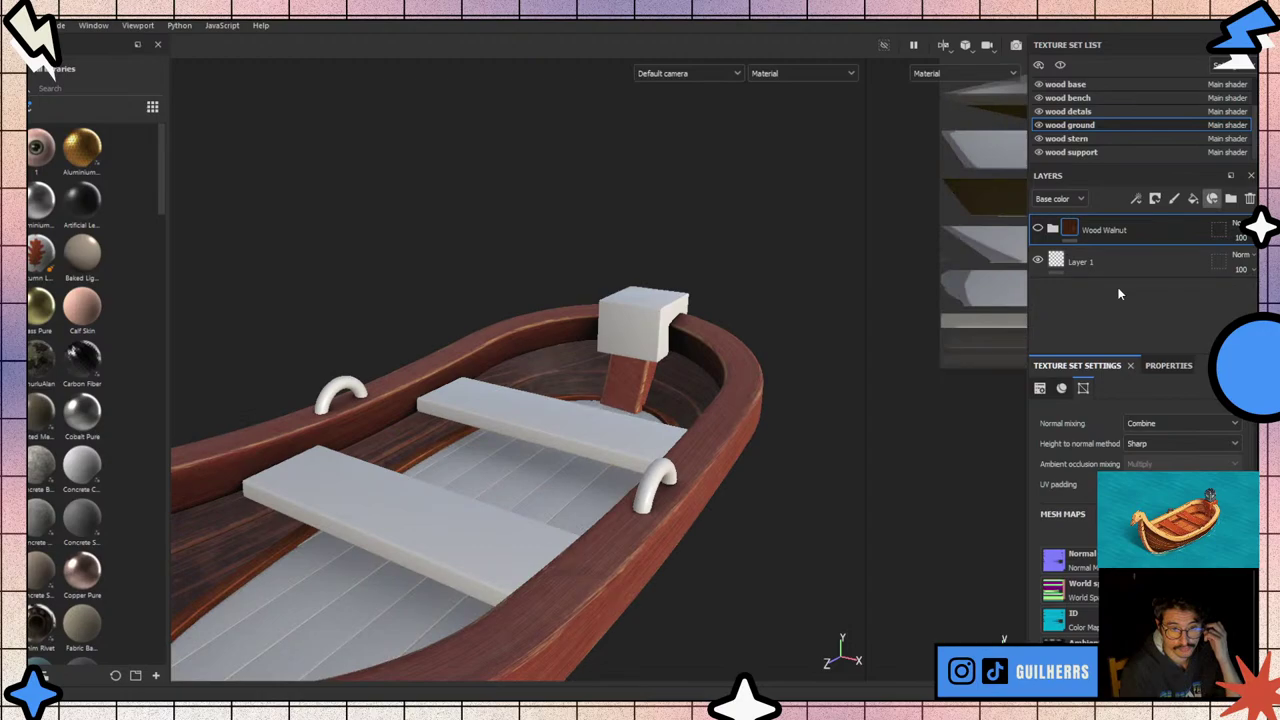
key("ctrl+v")
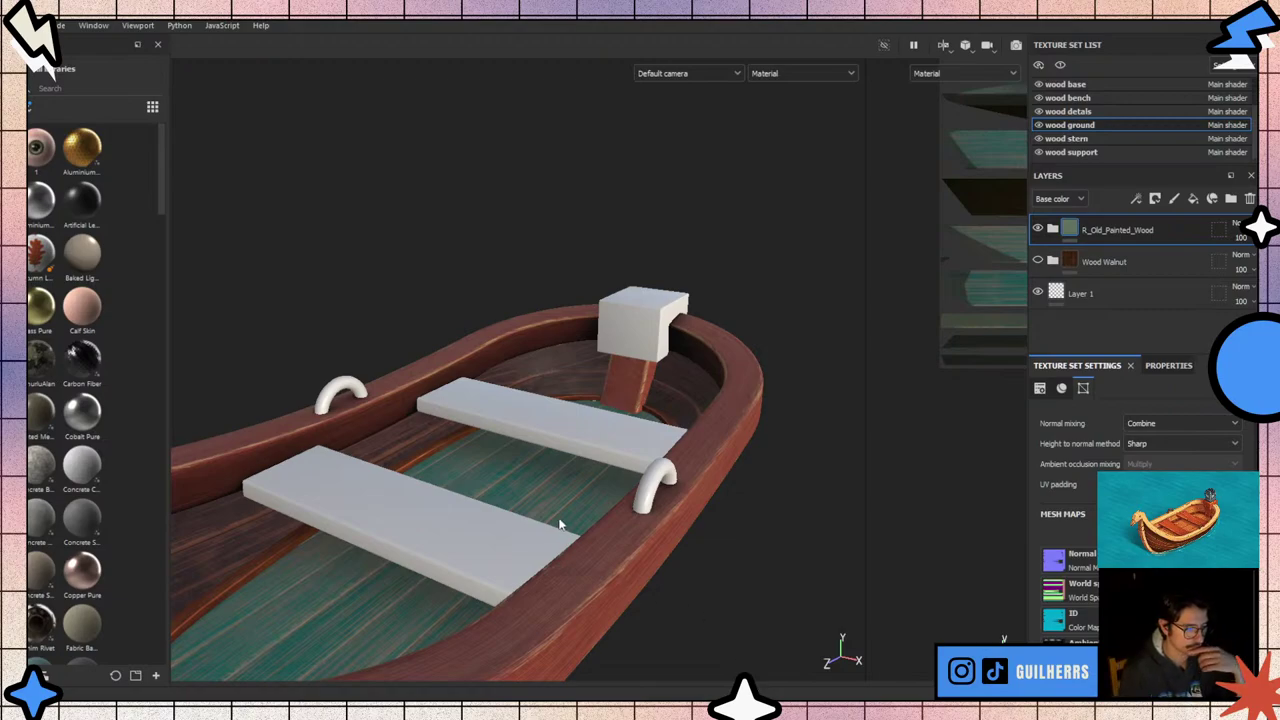
left_click_drag(560, 524, 560, 524, "alt")
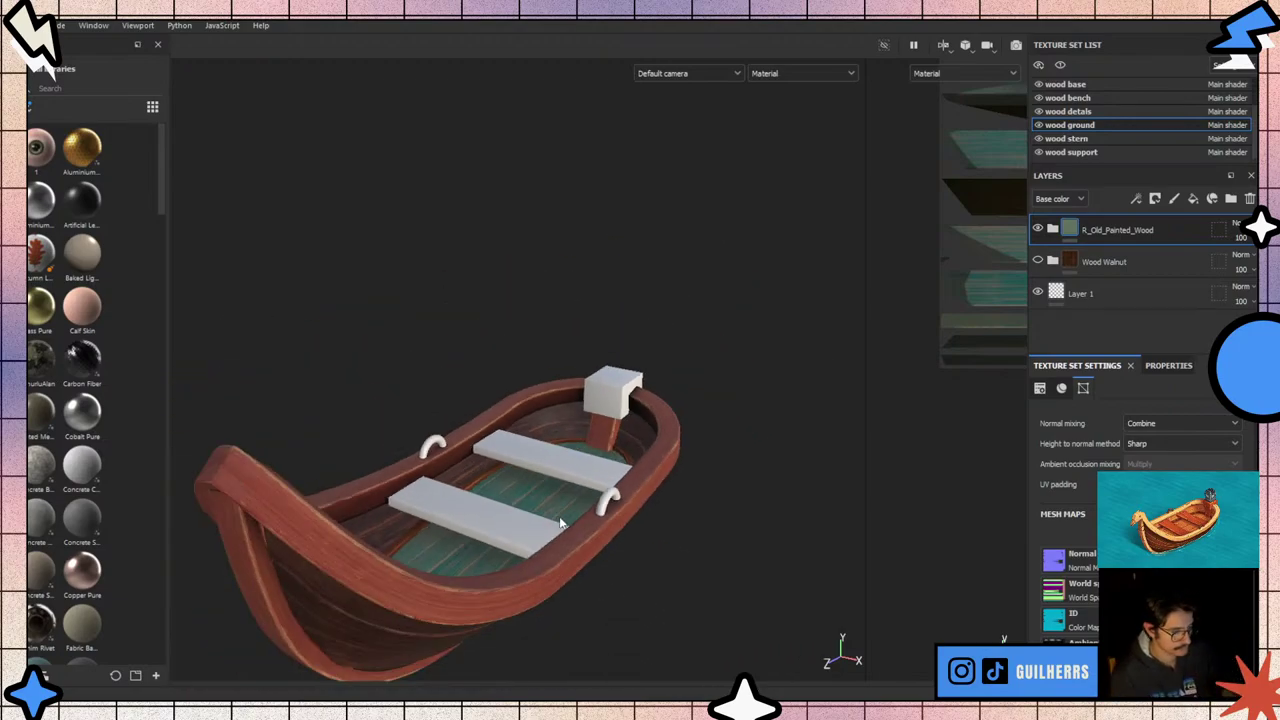
scroll(560, 524, "up", 3)
scroll(435, 569, "up", 3)
scroll(453, 580, "up", 2)
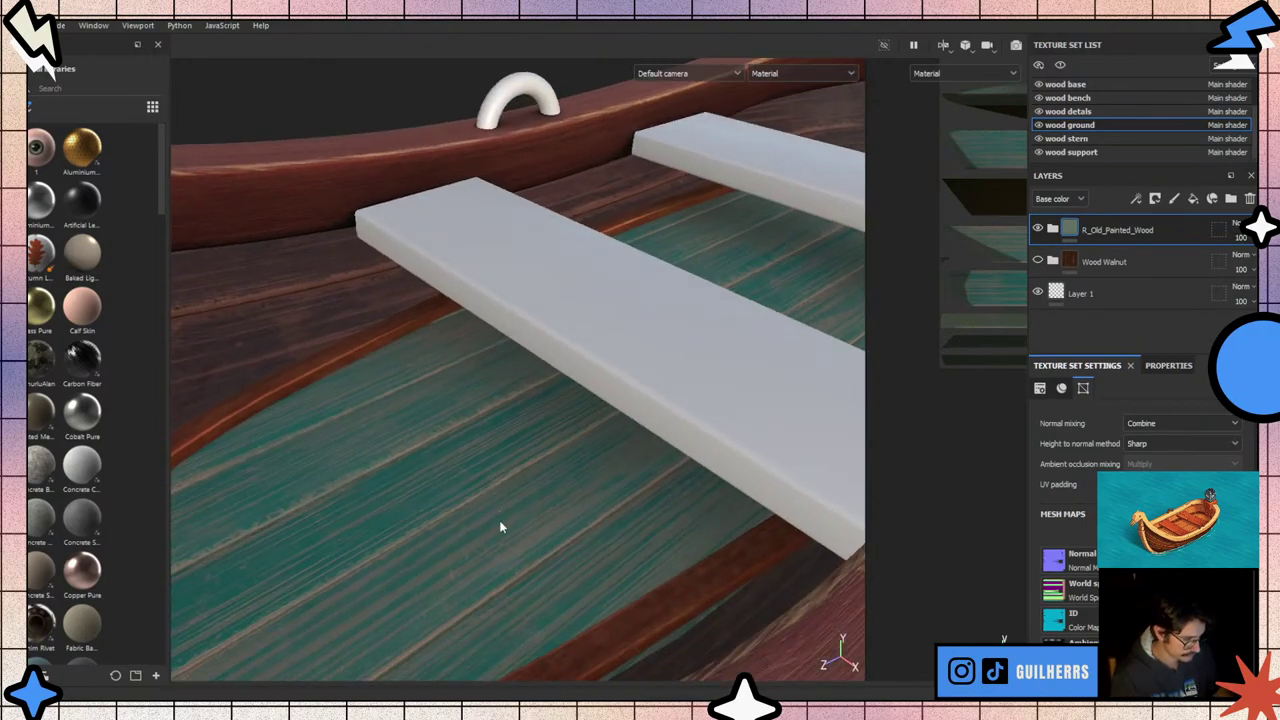
scroll(501, 527, "up", 2)
scroll(505, 583, "down", 3)
scroll(505, 583, "down", 3)
scroll(505, 582, "down", 3)
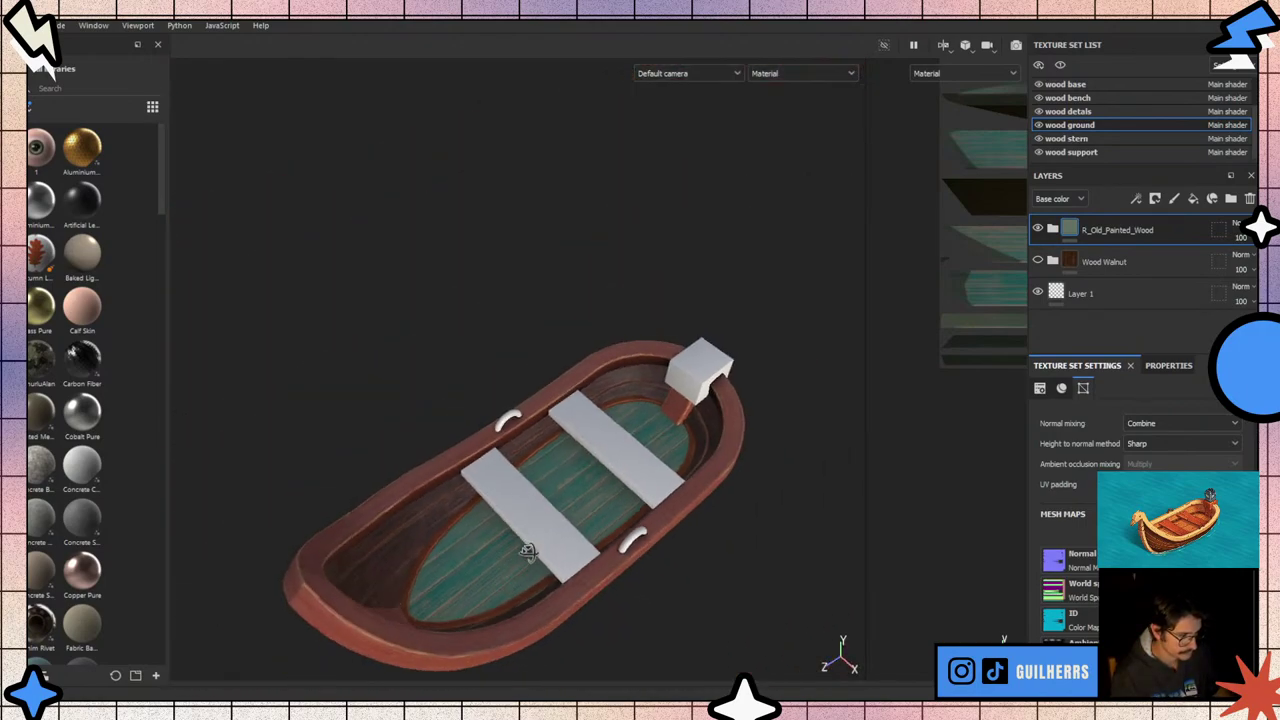
- Tilt and zoom over the seat planks to preview R_Old_Painted_Wood on the floor
left_click_drag(527, 552, 527, 540, "alt")
scroll(527, 552, "up", 3)
scroll(527, 552, "up", 2)
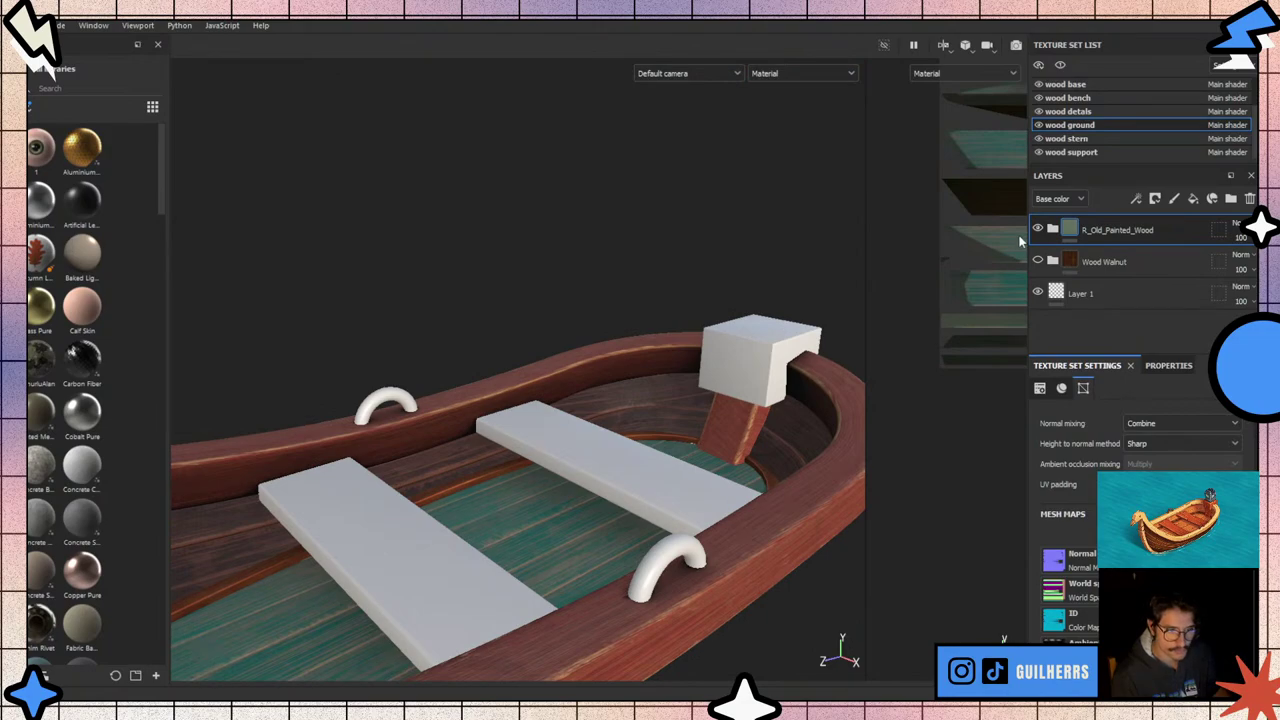
scroll(491, 485, "down", 2)
scroll(491, 485, "down", 2)
scroll(491, 485, "down", 2)
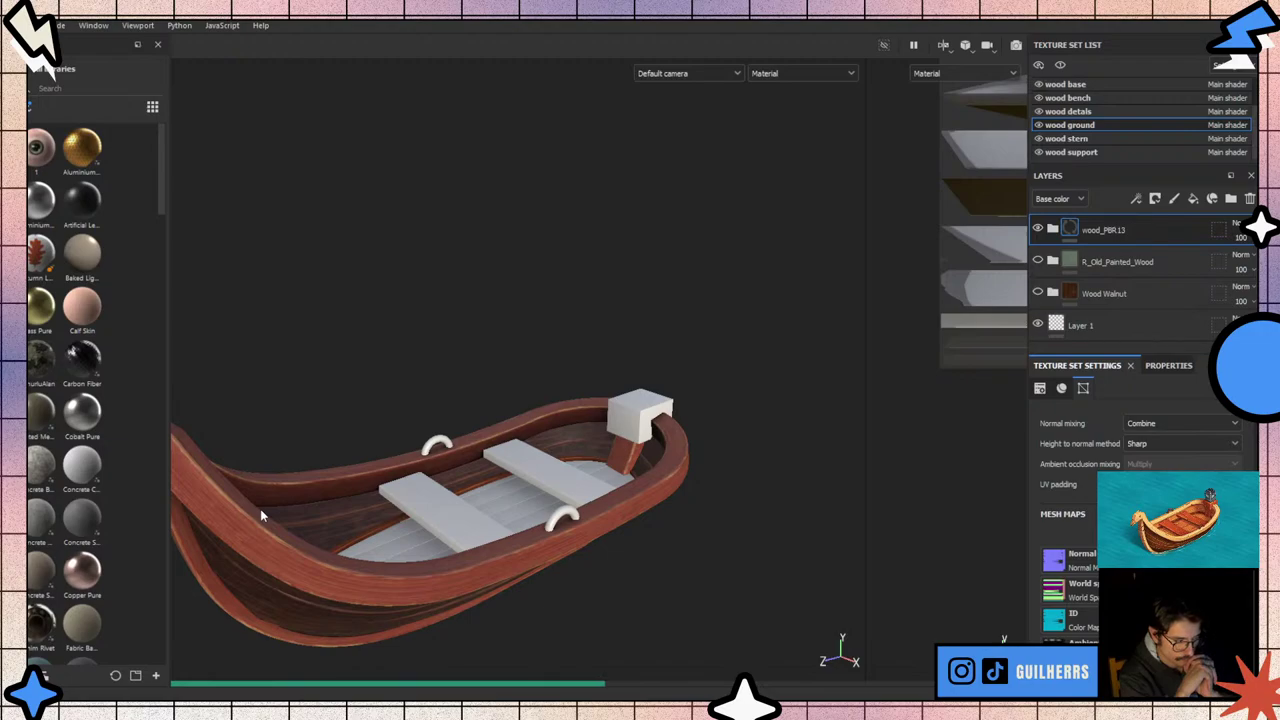
- Delete the wood_PBR13 folder and add R_Wood_worn at the top of the wood ground stack
mouse_move(260, 512)
left_mouse_down("alt")
mouse_move(448, 518)
mouse_move(783, 464)
left_mouse_up("alt")
scroll(448, 518, "up", 3)
scroll(427, 620, "up", 3)
scroll(445, 590, "down", 3)
key("Delete")
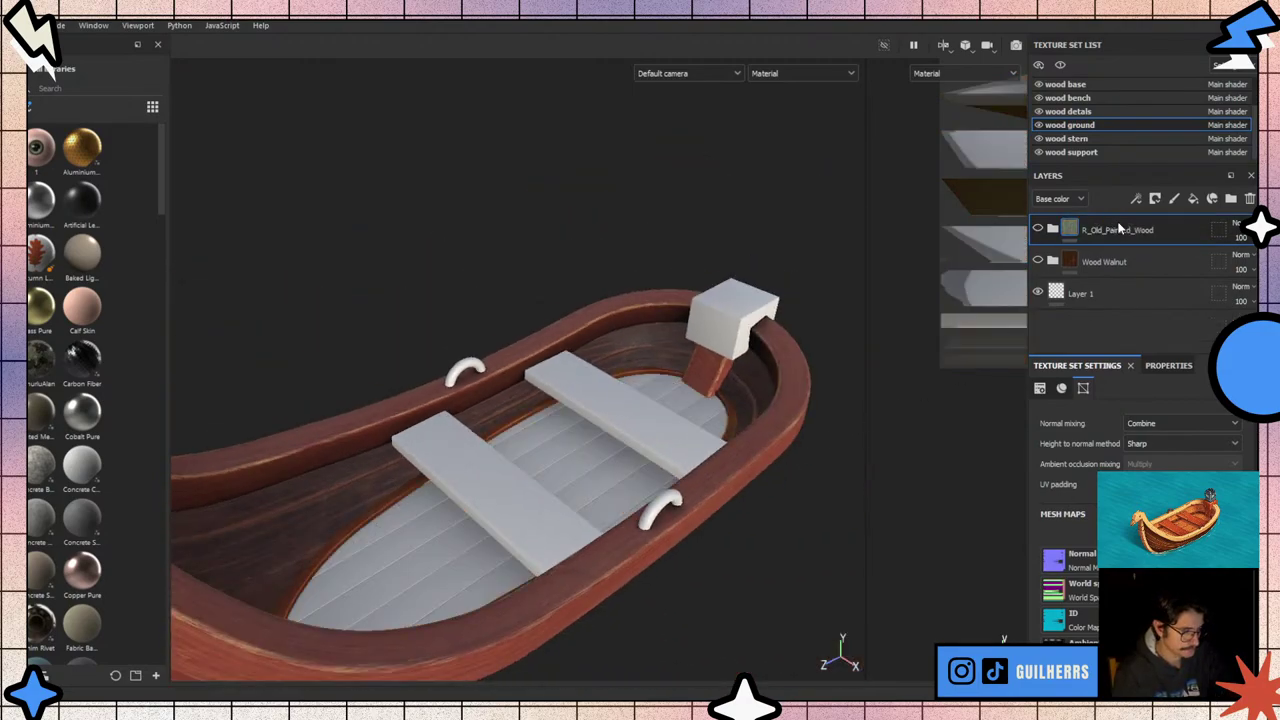
left_click(1212, 201)
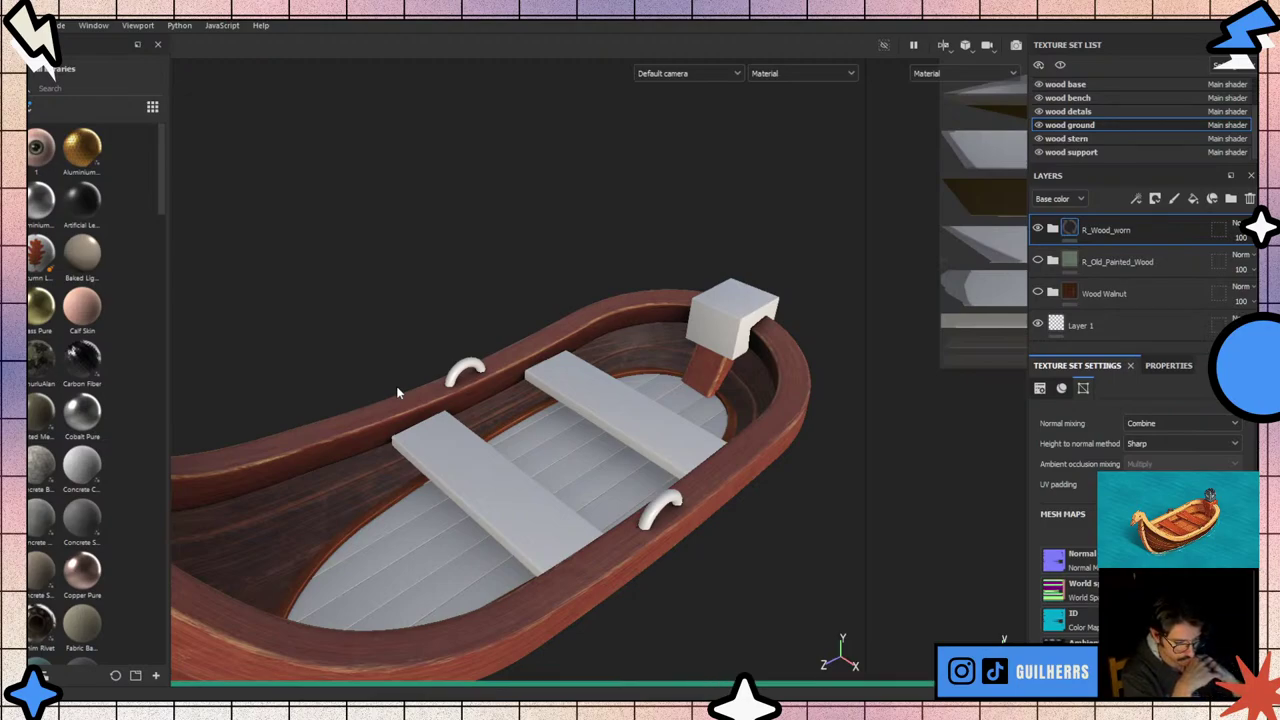
- Zoom and orbit to view the whole boat from the side with its worn R_Wood_worn floor
scroll(461, 507, "up", 3)
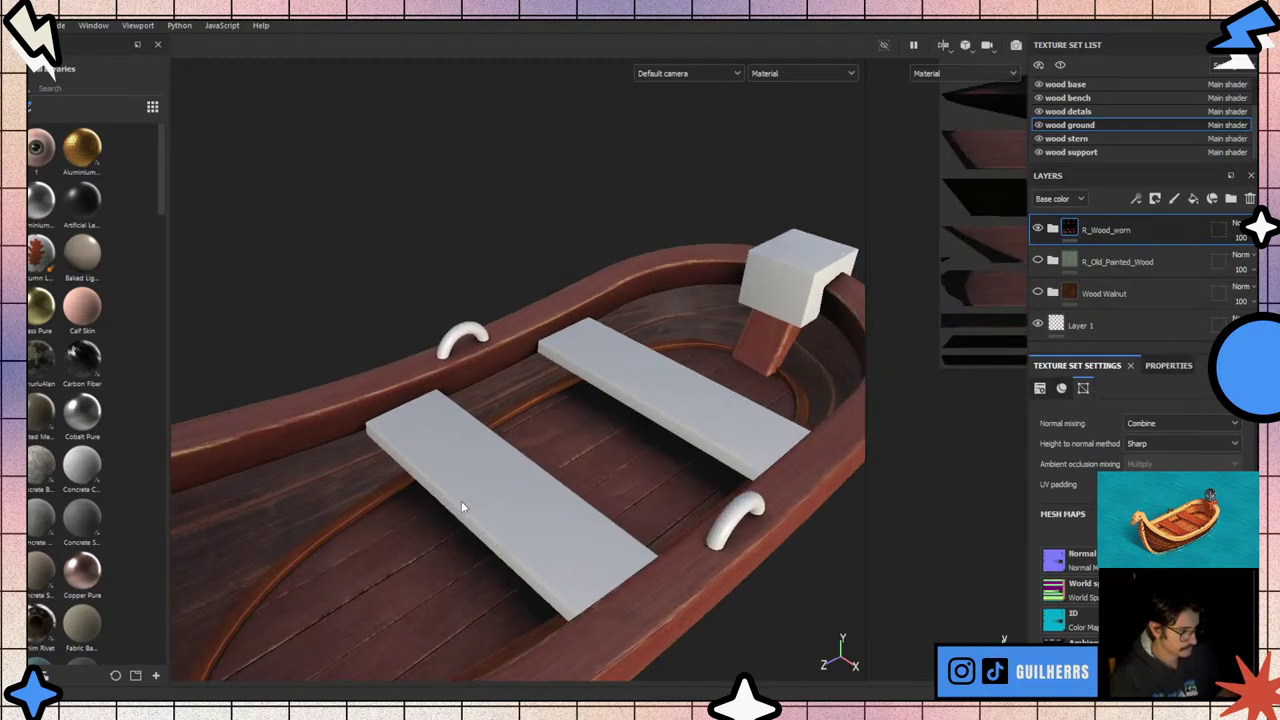
scroll(461, 507, "up", 2)
scroll(434, 528, "up", 2)
scroll(457, 586, "up", 2)
scroll(426, 412, "up", 2)
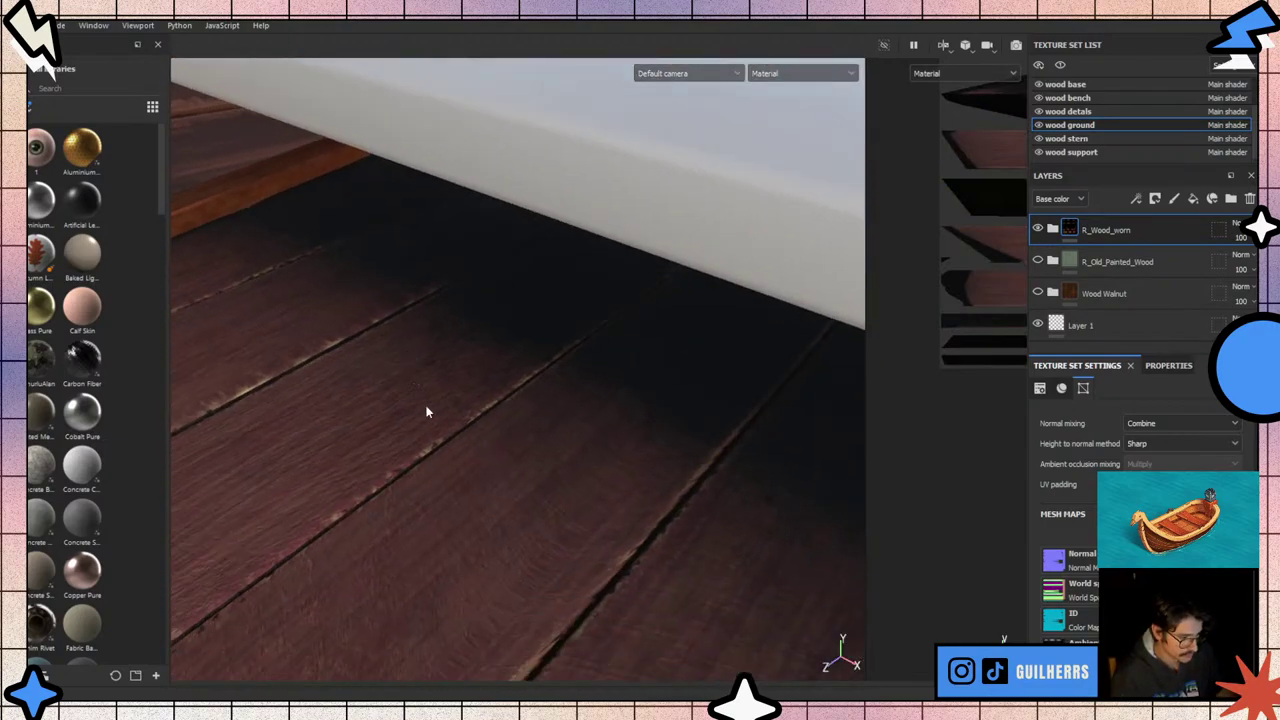
scroll(440, 444, "down", 2)
scroll(443, 451, "down", 3)
scroll(443, 451, "down", 2)
mouse_move(443, 451)
left_mouse_down("alt")
mouse_move(345, 403)
mouse_move(177, 423)
mouse_move(842, 410)
mouse_move(334, 408)
mouse_move(366, 343)
mouse_move(480, 401)
left_mouse_up("alt")
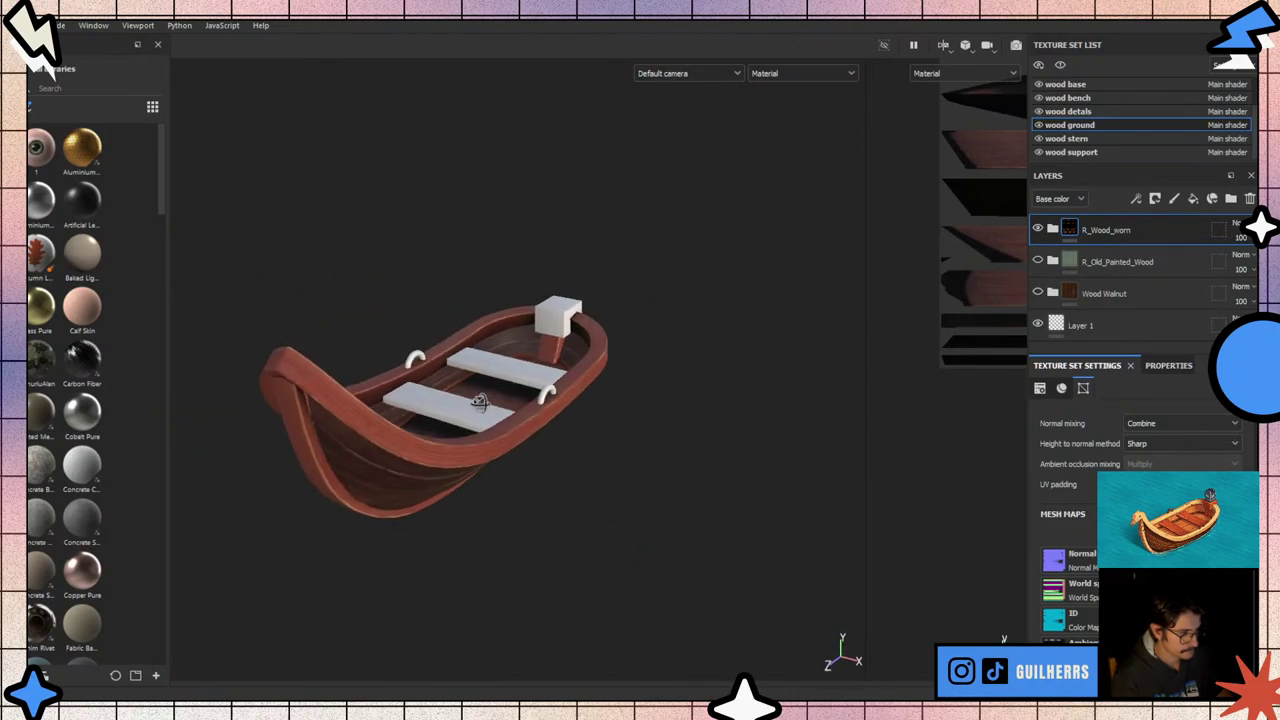
scroll(480, 401, "up", 2)
scroll(433, 412, "up", 3)
scroll(400, 470, "up", 3)
scroll(383, 523, "up", 2)
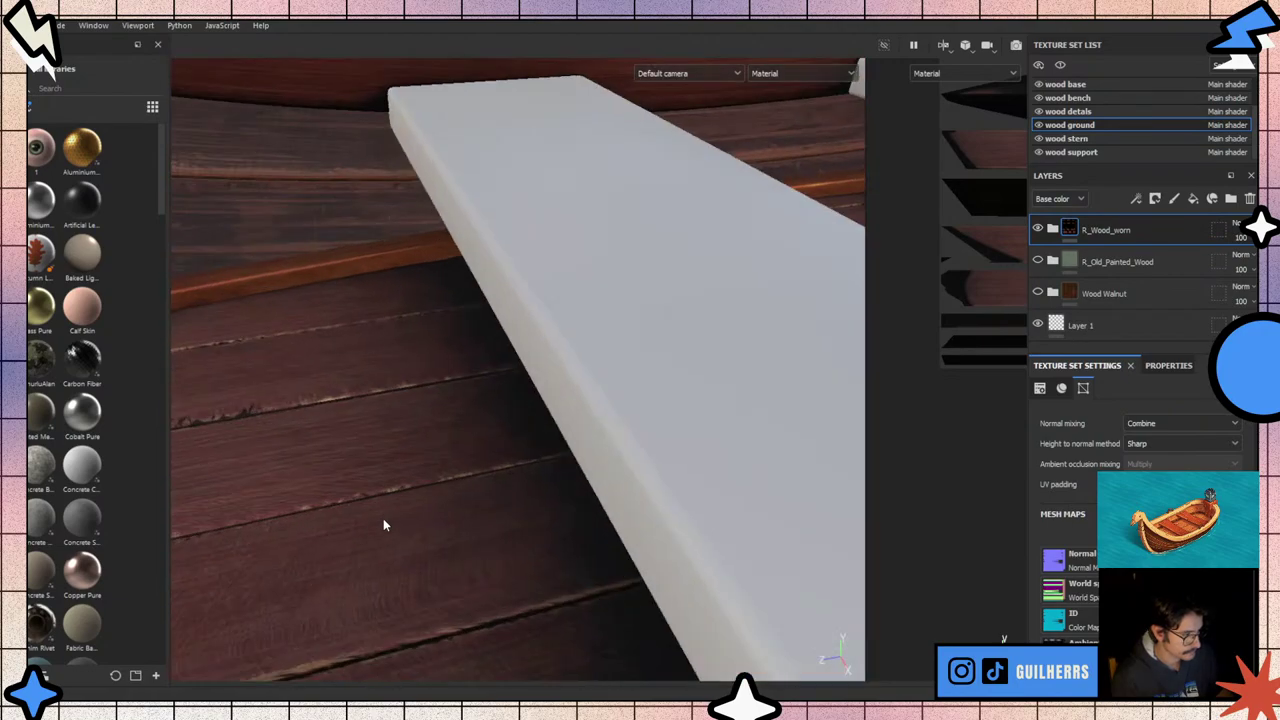
scroll(383, 525, "down", 3)
scroll(383, 525, "down", 3)
scroll(383, 525, "down", 3)
- Turn to a three-quarter view and drop to floor level beside the bench to inspect the worn planks
mouse_move(383, 525)
left_mouse_down("alt")
mouse_move(167, 480)
mouse_move(280, 500)
mouse_move(586, 476)
left_mouse_up("alt")
scroll(586, 476, "up", 2)
scroll(586, 476, "up", 2)
scroll(411, 516, "up", 3)
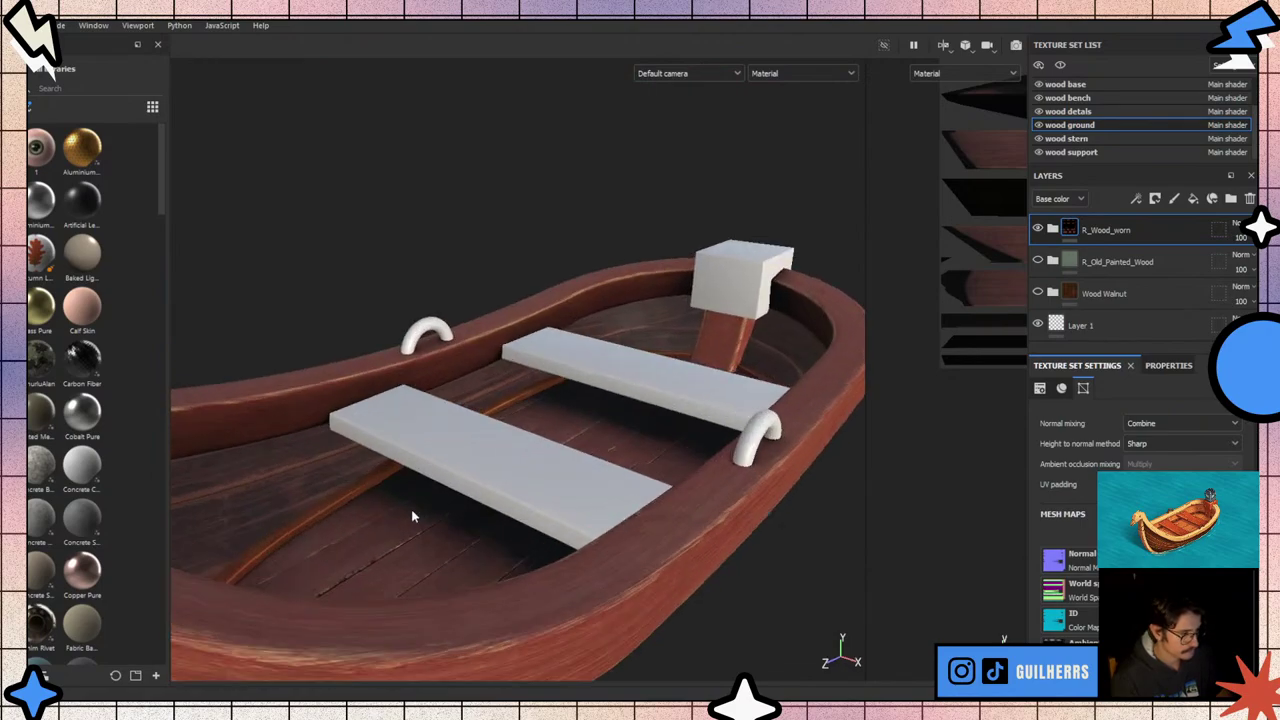
scroll(411, 516, "up", 3)
mouse_move(434, 523)
left_mouse_down("alt")
mouse_move(500, 491)
mouse_move(400, 555)
left_mouse_up("alt")
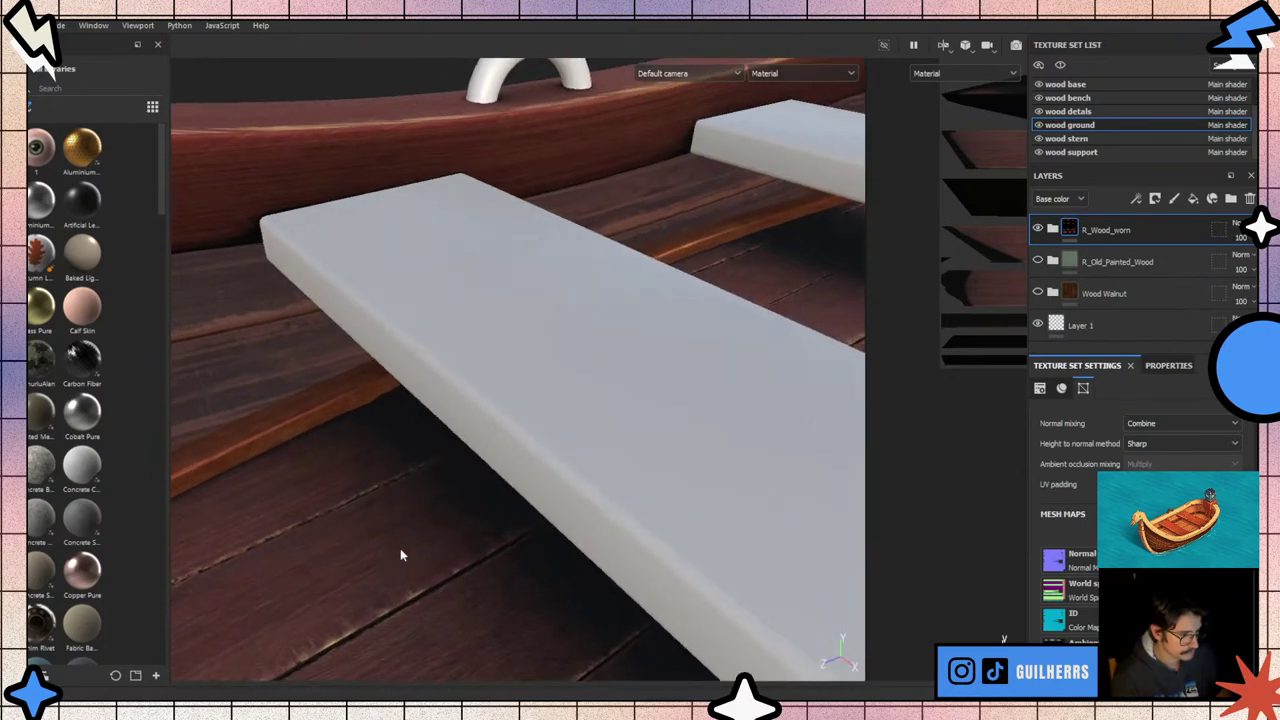
scroll(420, 530, "down", 3)
scroll(420, 530, "down", 2)
scroll(1048, 146, "up", 2)
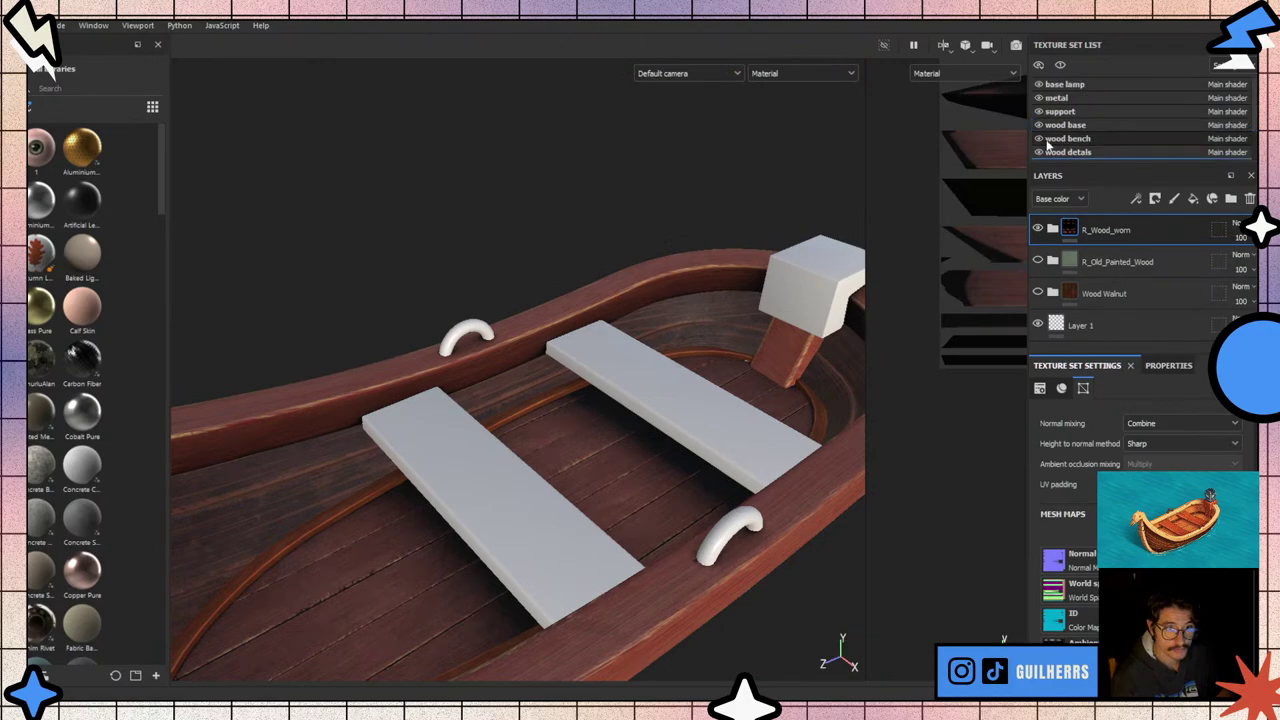
left_click(1038, 139)
left_click_drag(560, 420, 513, 397, "alt")
scroll(506, 463, "down", 2)
mouse_move(506, 463)
left_mouse_down("alt")
mouse_move(226, 464)
mouse_move(465, 457)
mouse_move(501, 435)
left_mouse_up("alt")
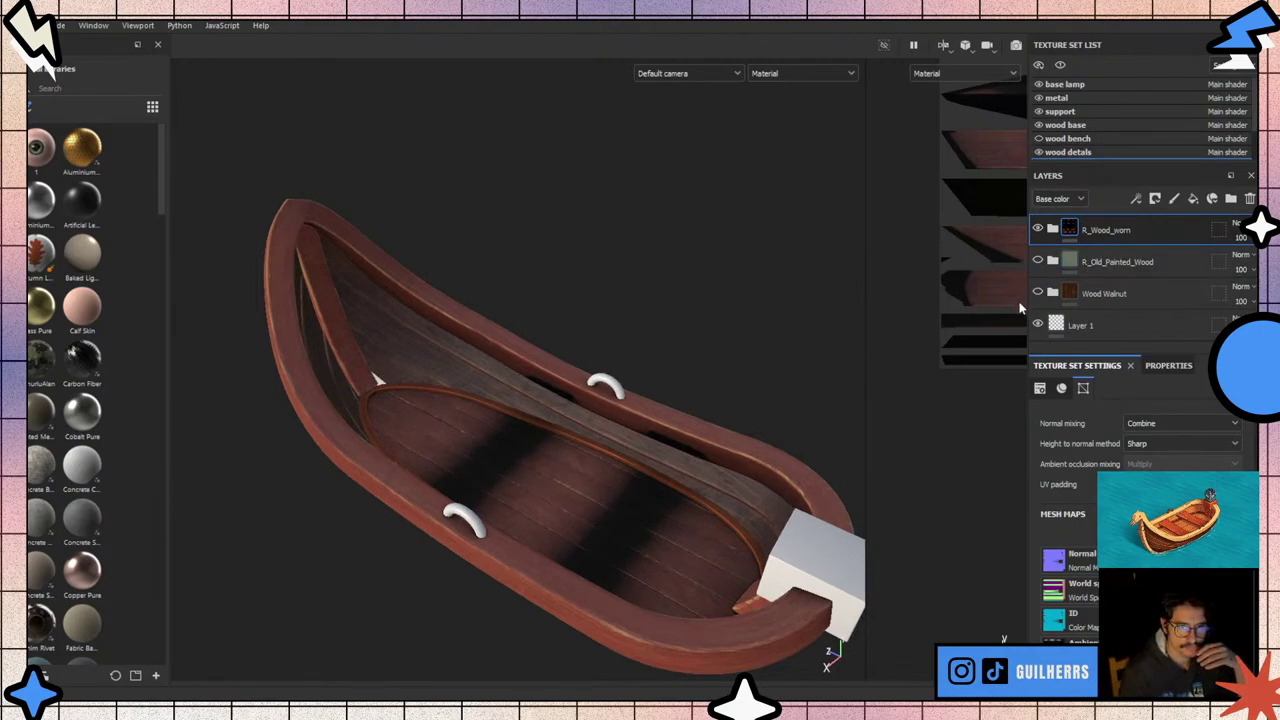
scroll(1140, 480, "down", 2)
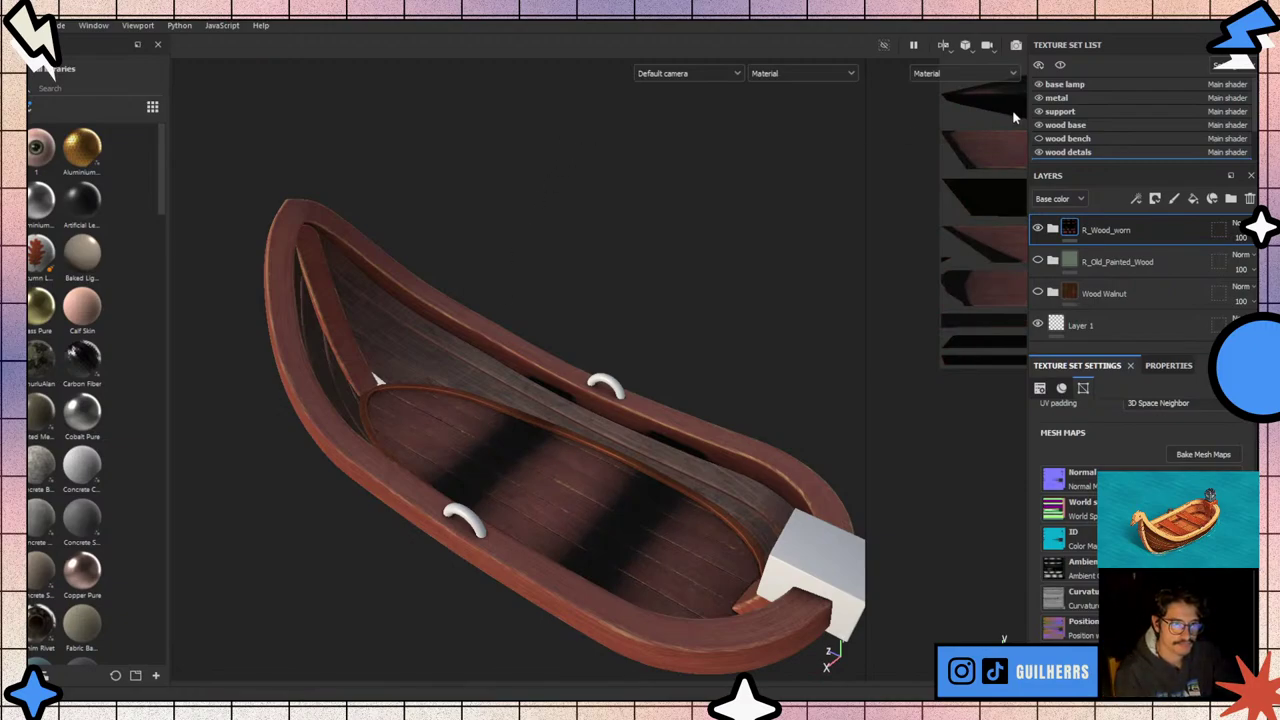
left_click(1038, 138)
scroll(440, 440, "up", 3)
scroll(440, 440, "up", 2)
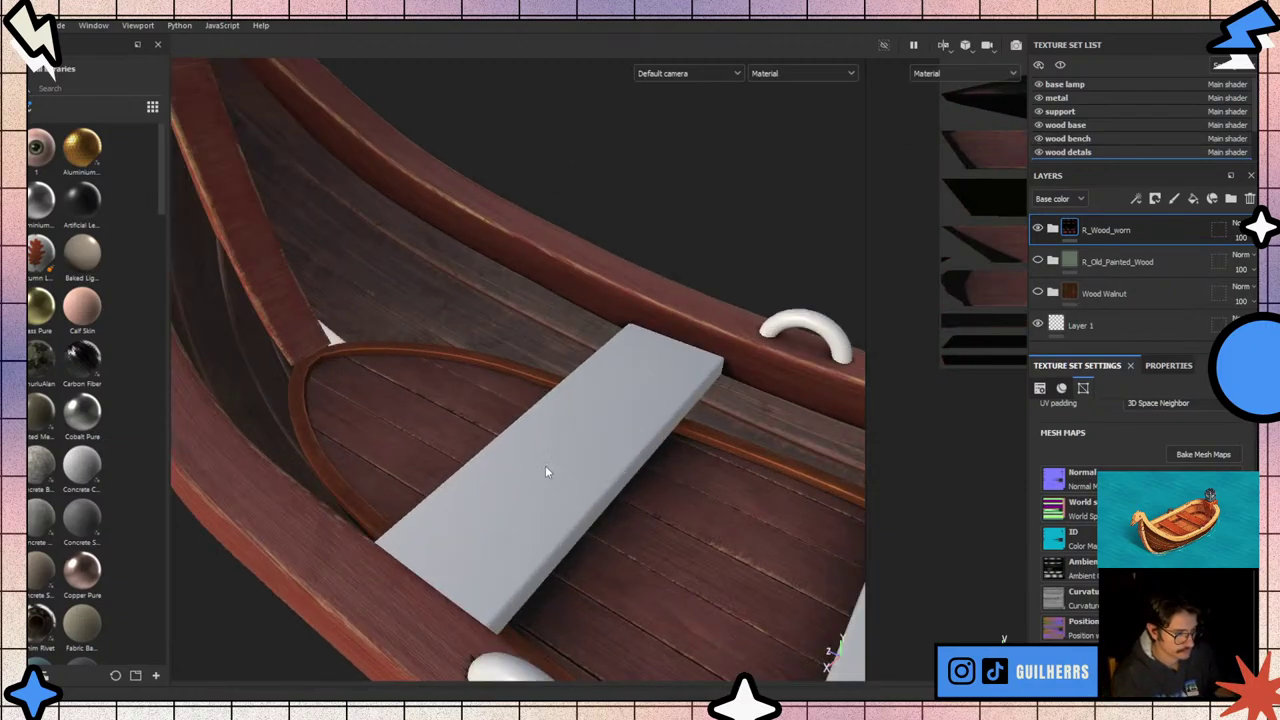
key("Delete")
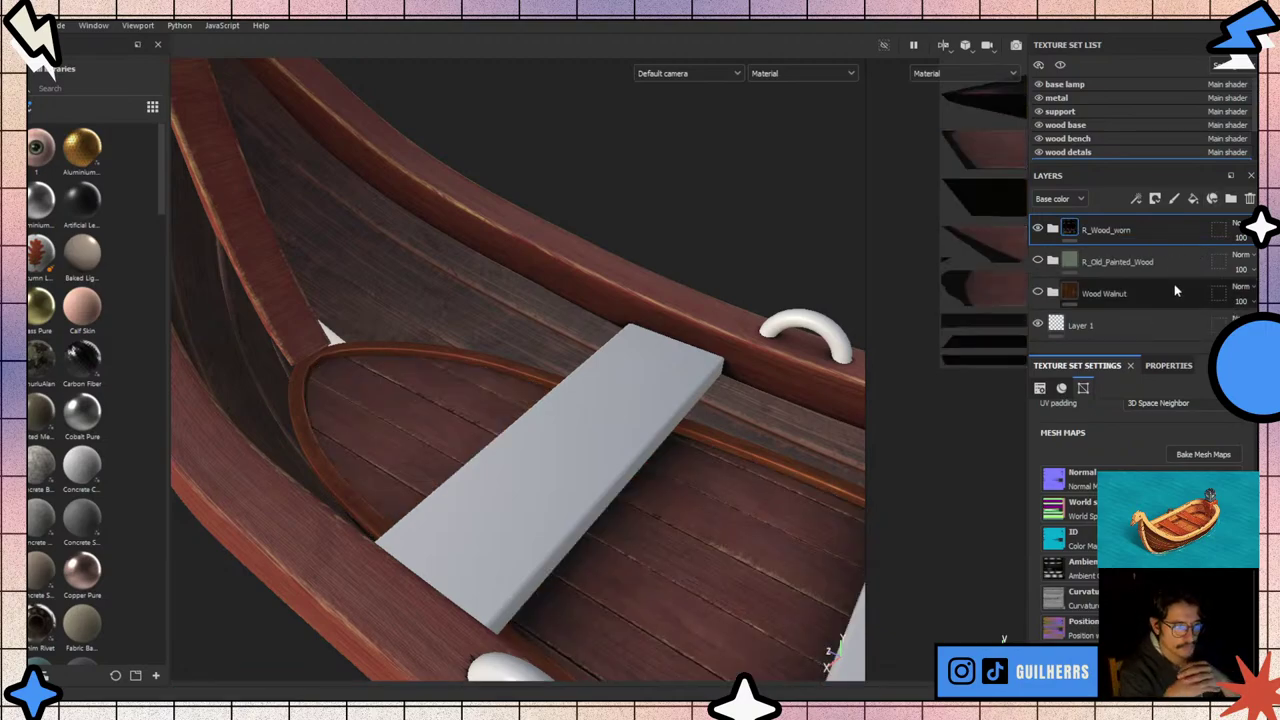
scroll(495, 499, "down", 5)
scroll(495, 499, "down", 2)
mouse_move(495, 499)
left_mouse_down("alt")
mouse_move(450, 495)
mouse_move(532, 486)
left_mouse_up("alt")
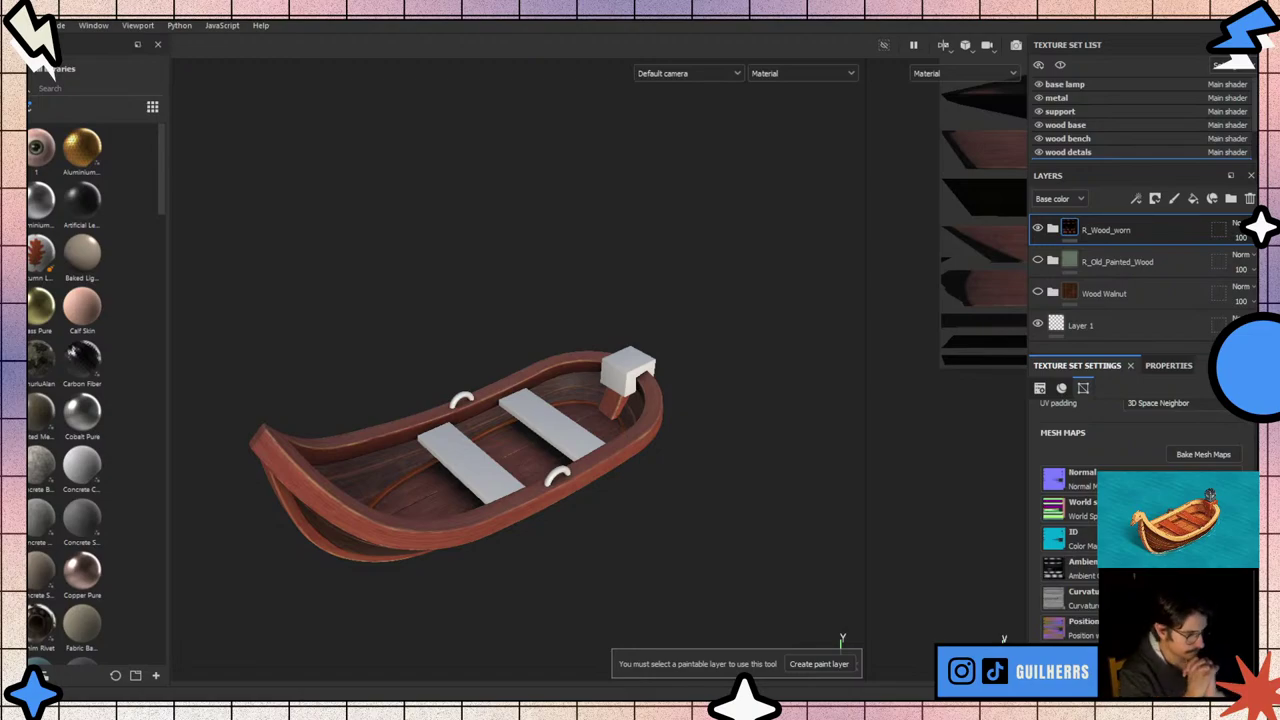
mouse_move(532, 486)
left_mouse_down("alt")
mouse_move(584, 393)
mouse_move(680, 380)
left_mouse_up("alt")
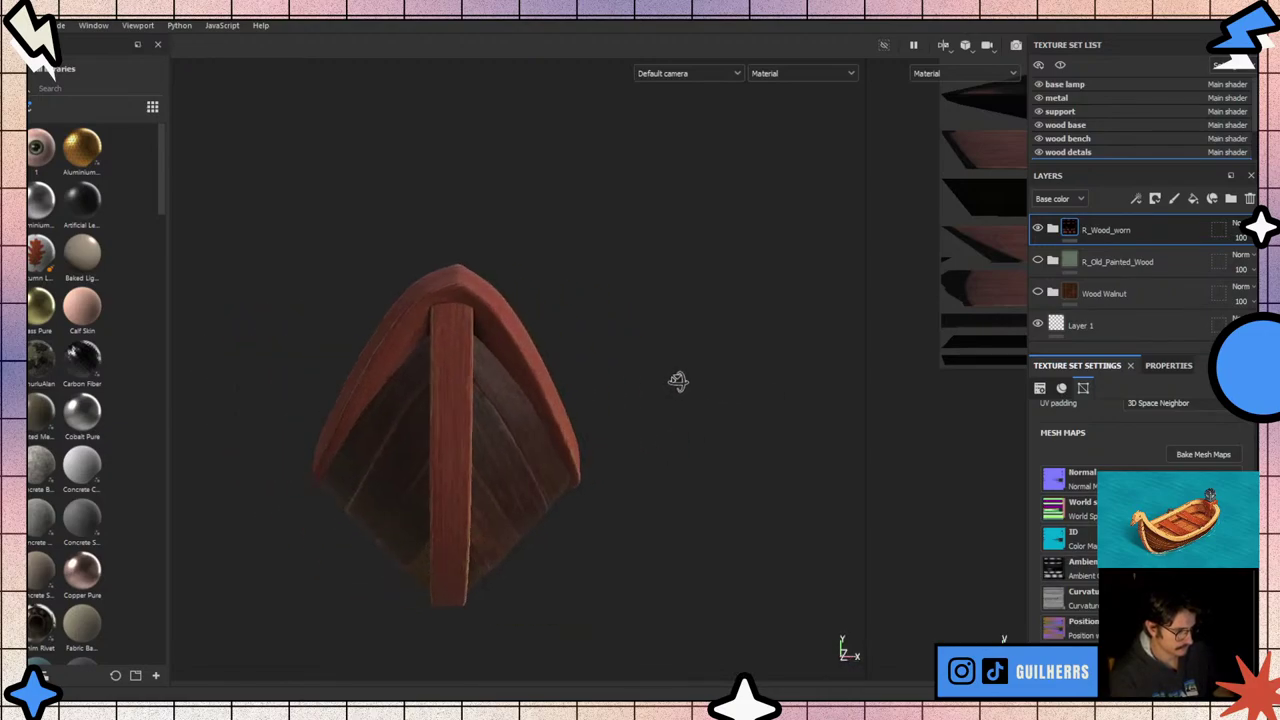
mouse_move(300, 369)
left_mouse_down("alt")
mouse_move(367, 383)
mouse_move(309, 463)
mouse_move(515, 511)
mouse_move(377, 520)
mouse_move(500, 534)
mouse_move(609, 613)
left_mouse_up("alt")
scroll(367, 383, "down", 3)
scroll(500, 534, "up", 3)
scroll(562, 370, "up", 3)
scroll(562, 370, "up", 4)
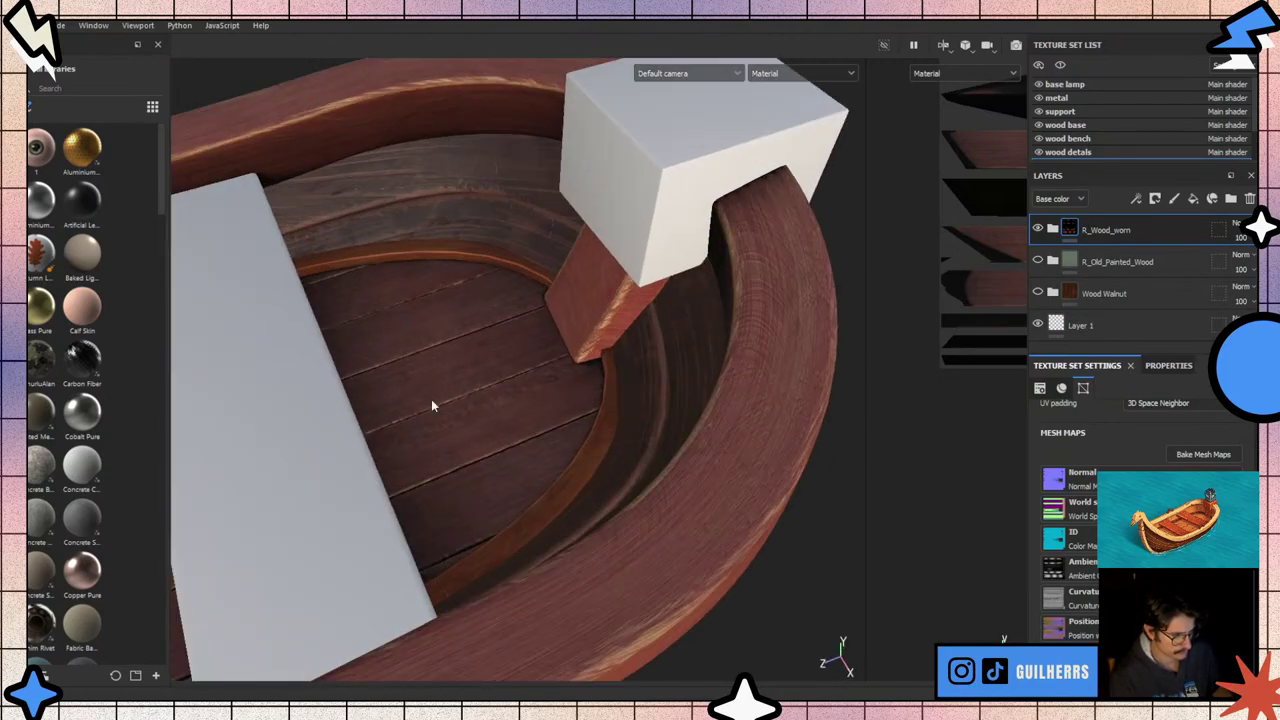
scroll(431, 399, "down", 5)
mouse_move(431, 399)
left_mouse_down("alt")
mouse_move(471, 449)
mouse_move(462, 485)
left_mouse_up("alt")
scroll(462, 485, "up", 2)
scroll(462, 485, "up", 3)
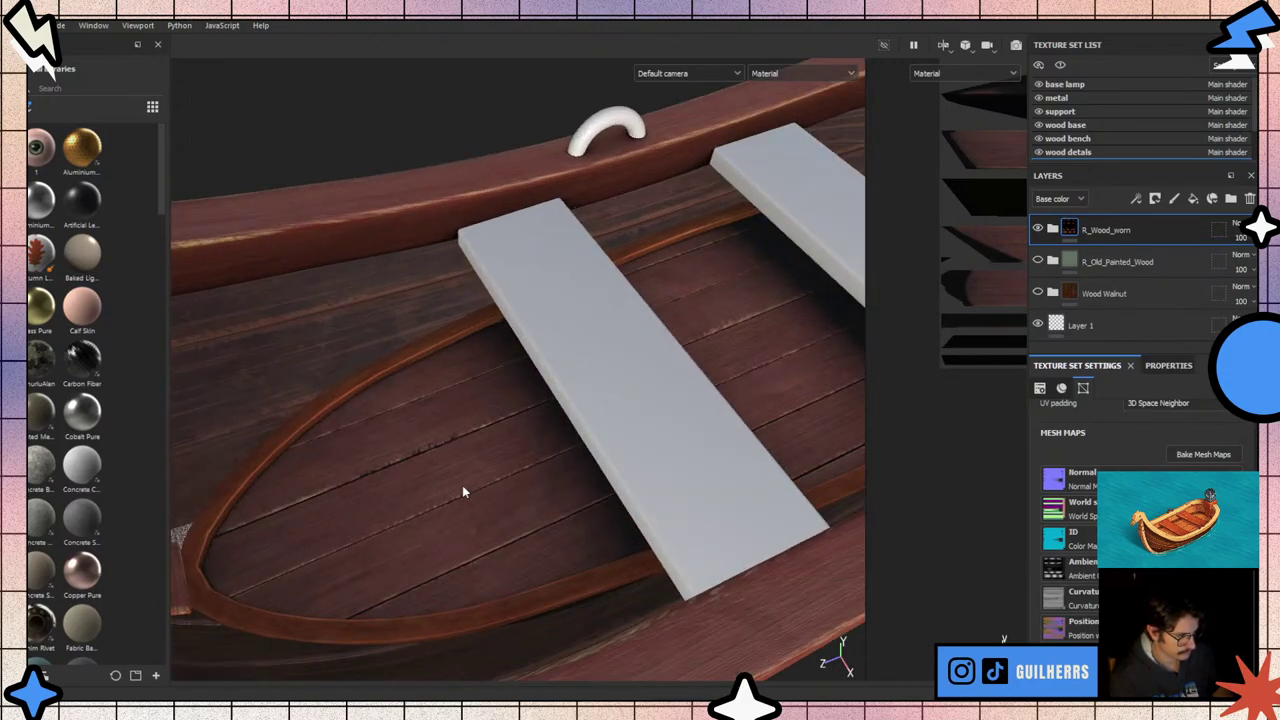
scroll(462, 485, "up", 5)
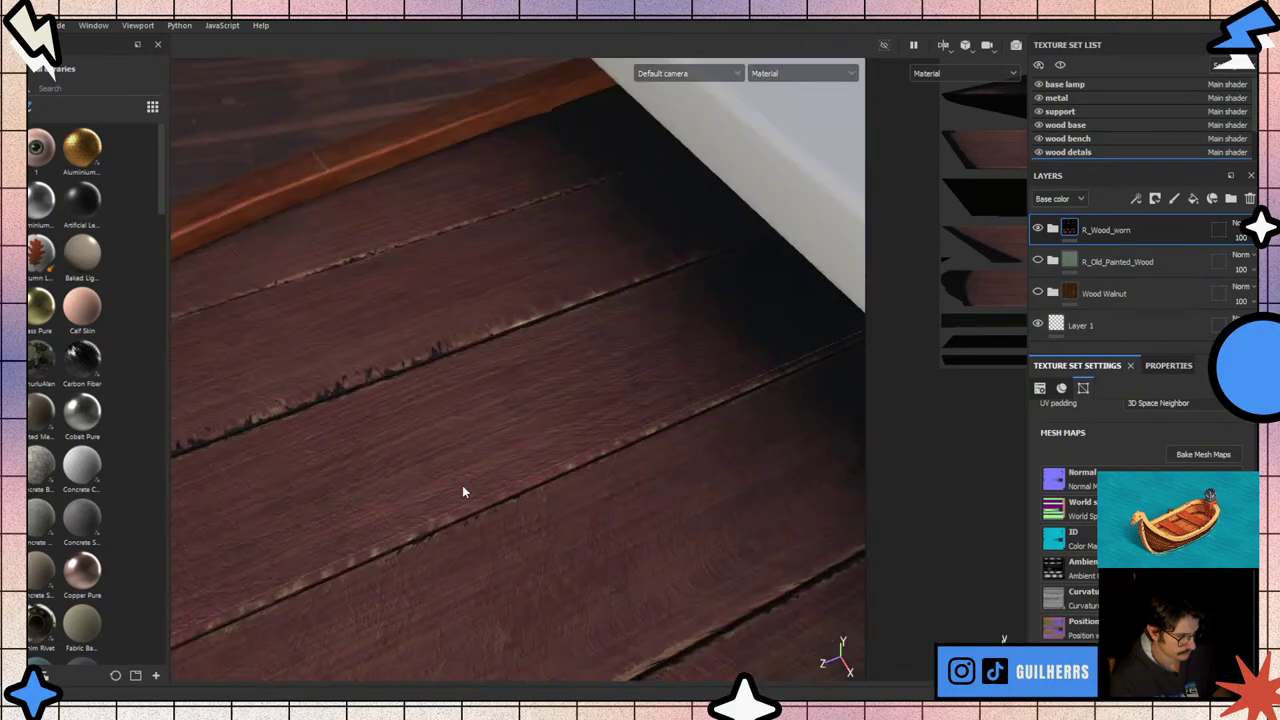
scroll(462, 491, "down", 2)
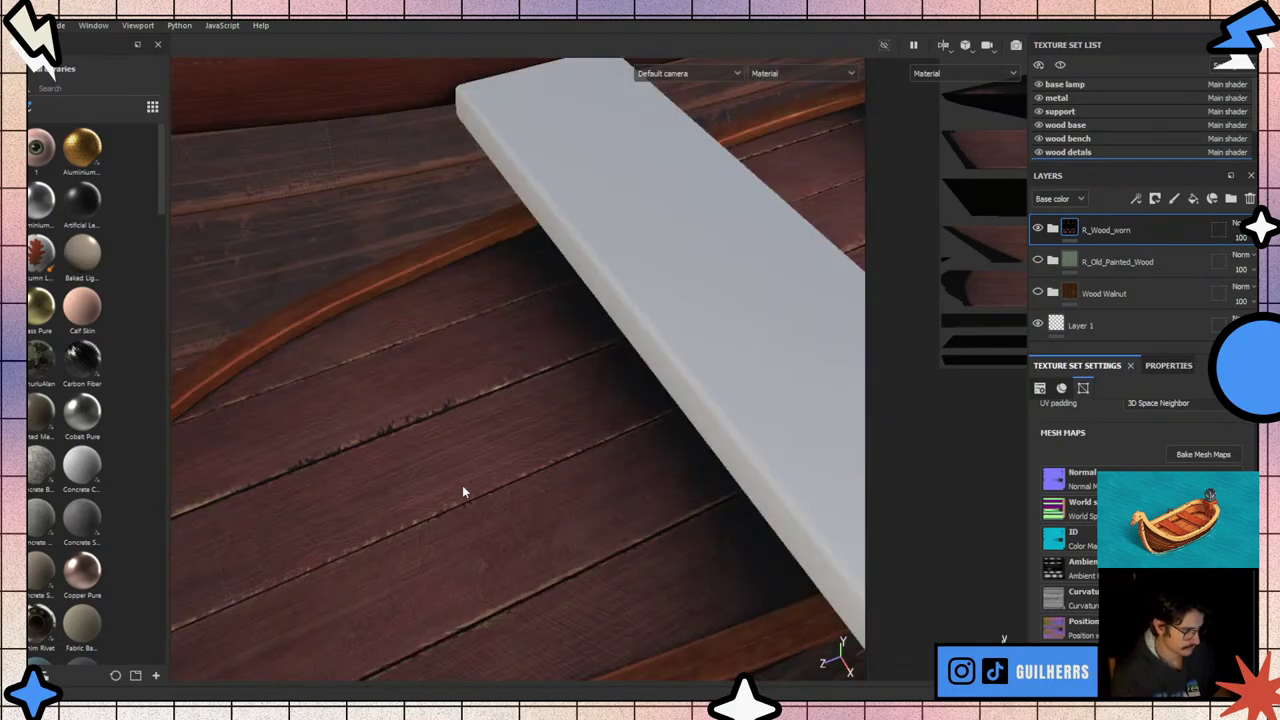
scroll(462, 490, "down", 3)
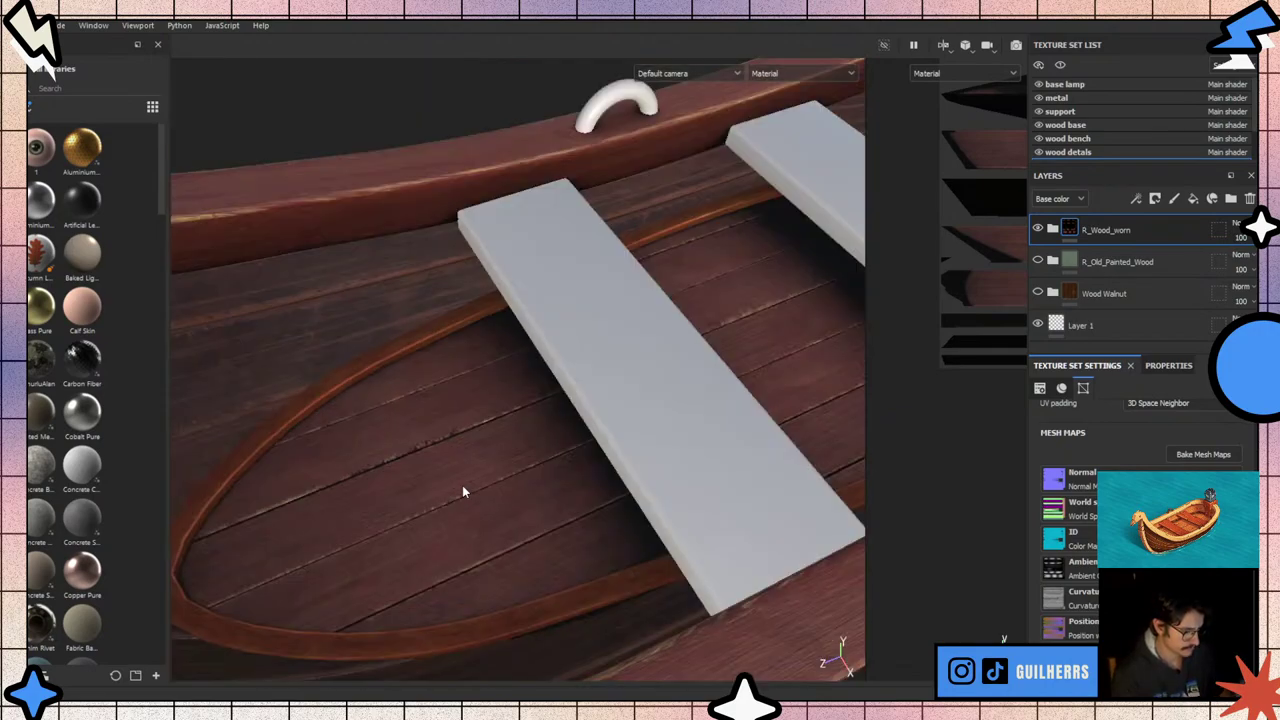
scroll(462, 490, "down", 2)
scroll(462, 490, "up", 1)
mouse_move(462, 491)
left_mouse_down("alt")
mouse_move(578, 401)
mouse_move(540, 398)
left_mouse_up("alt")
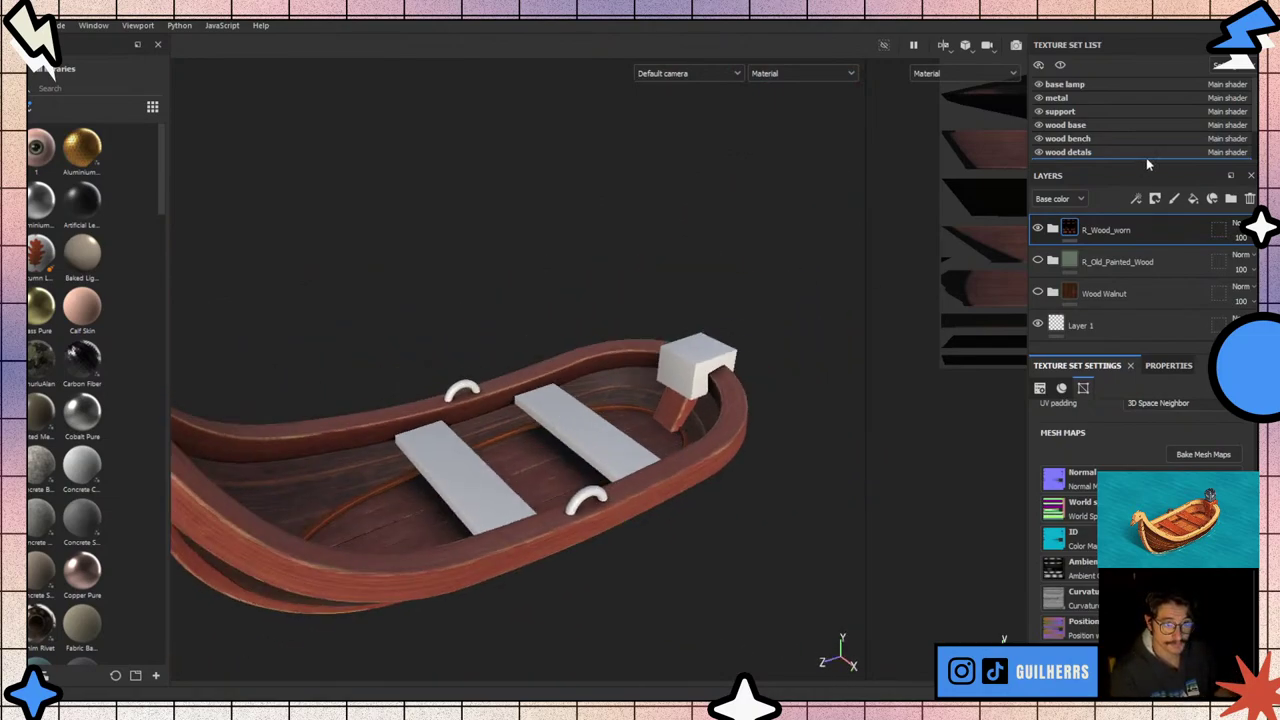
- Switch to the wood bench texture set and show its ID mesh map in the viewport
left_click(1067, 138)
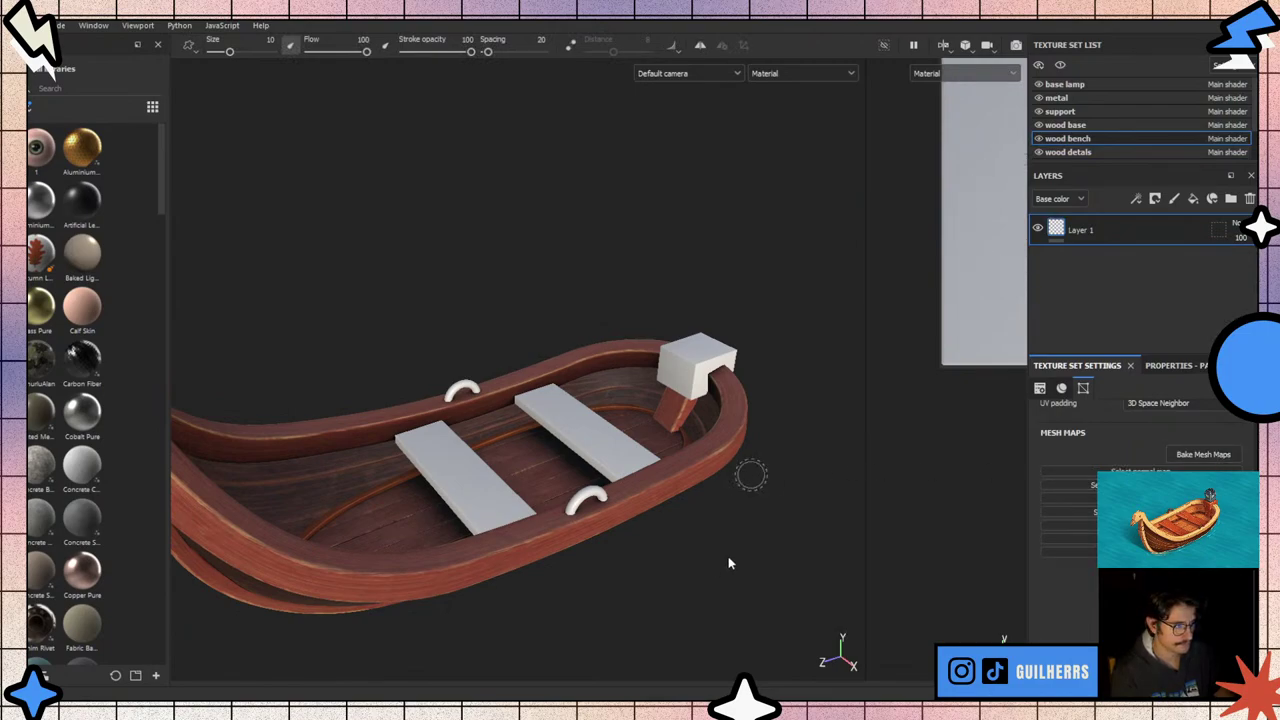
key("b")
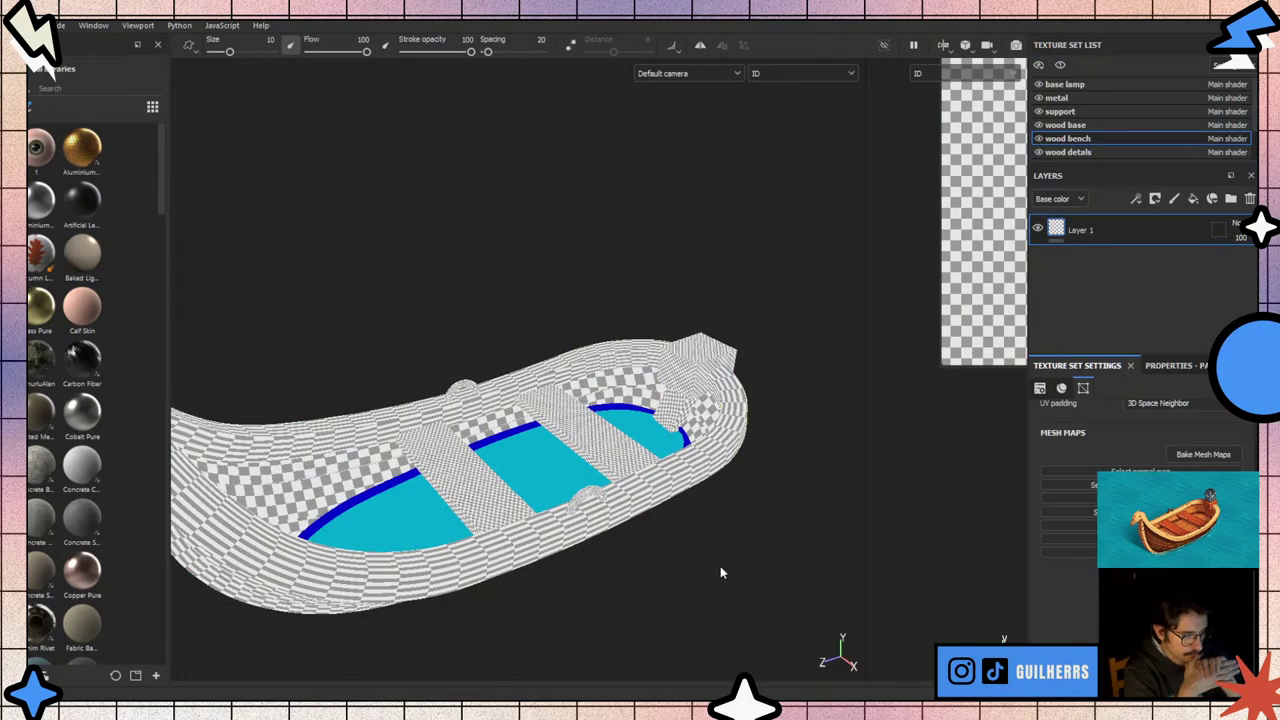
- Preview the bench's ambient occlusion, curvature and position maps, then return to material view
key("b")
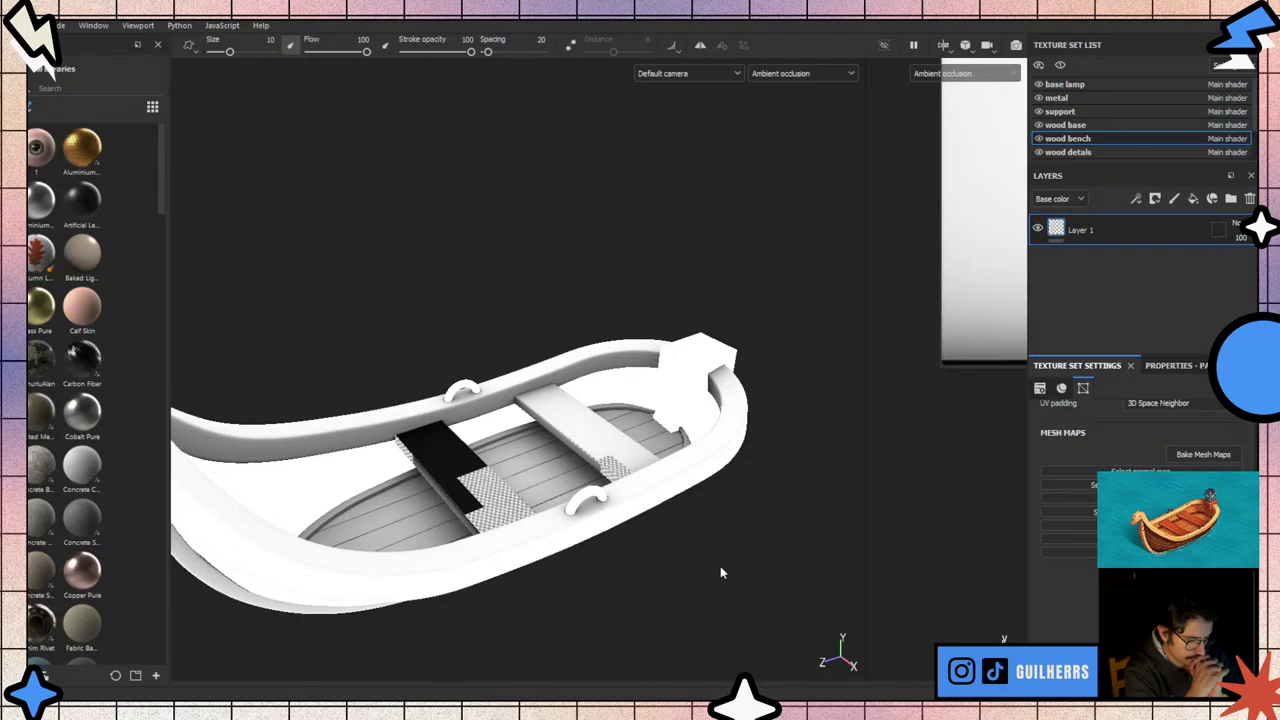
key("b")
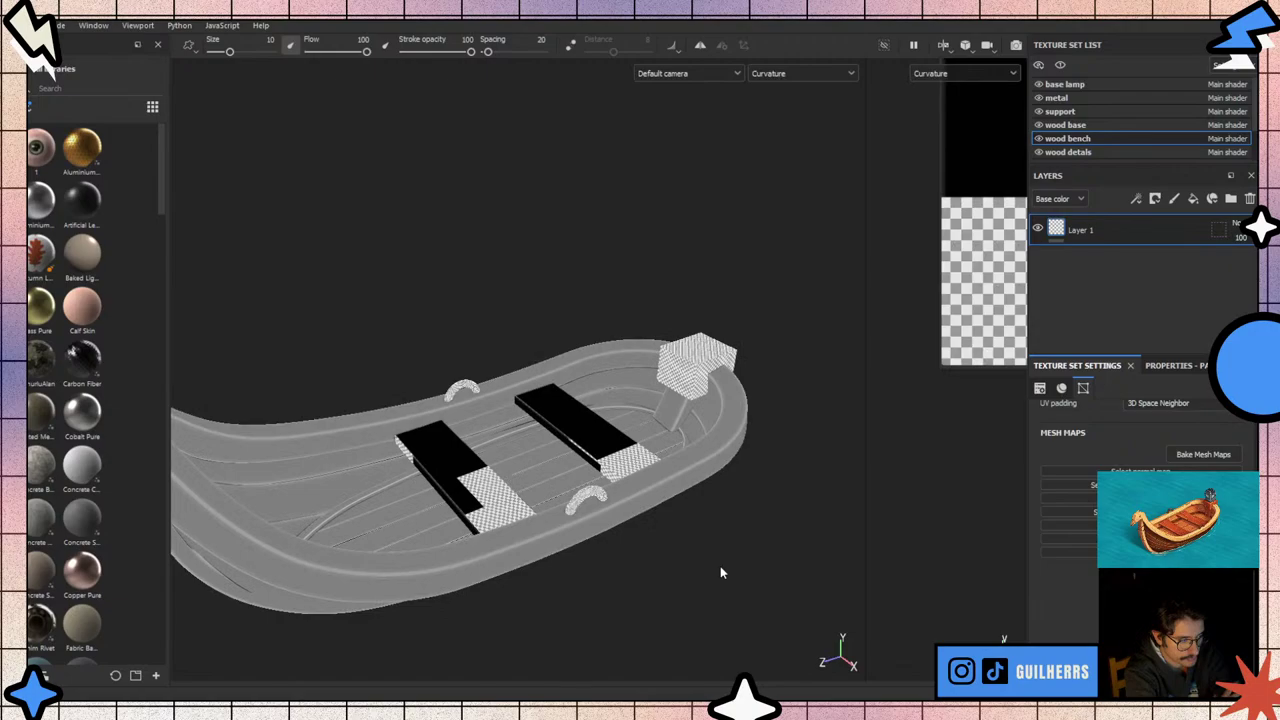
key("b")
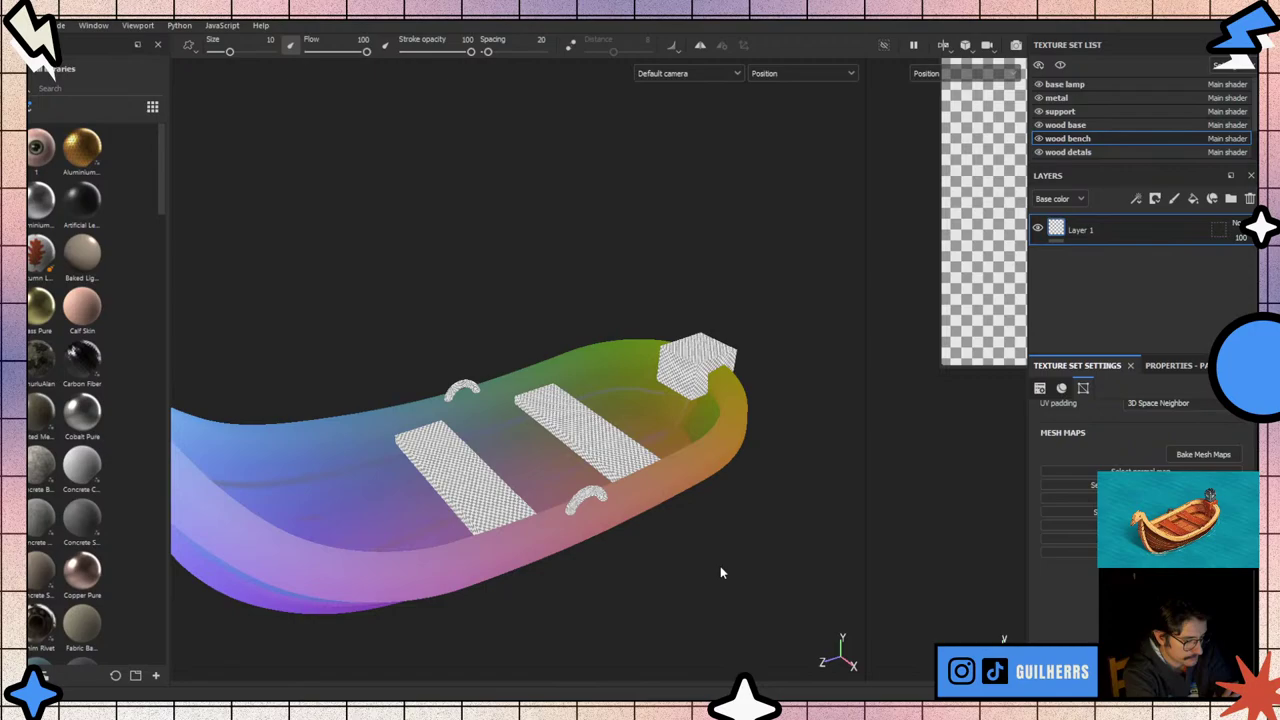
key("m")
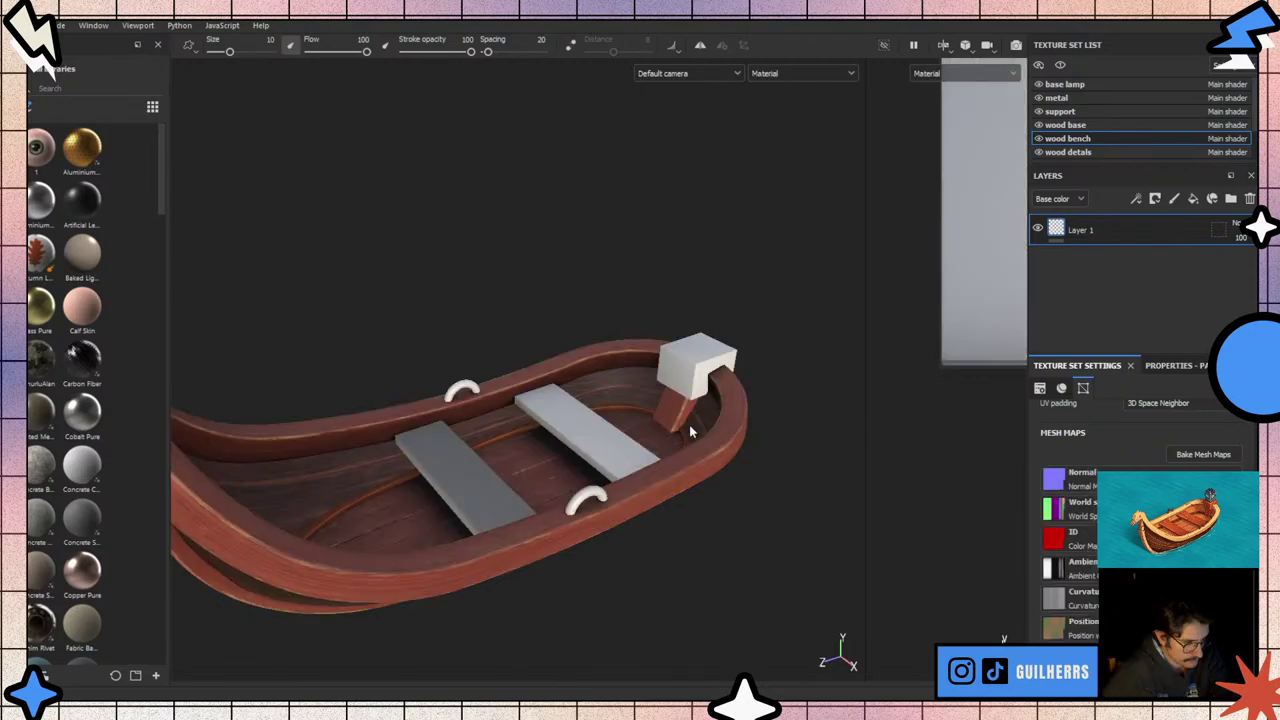
left_click_drag(689, 431, 506, 440, "alt")
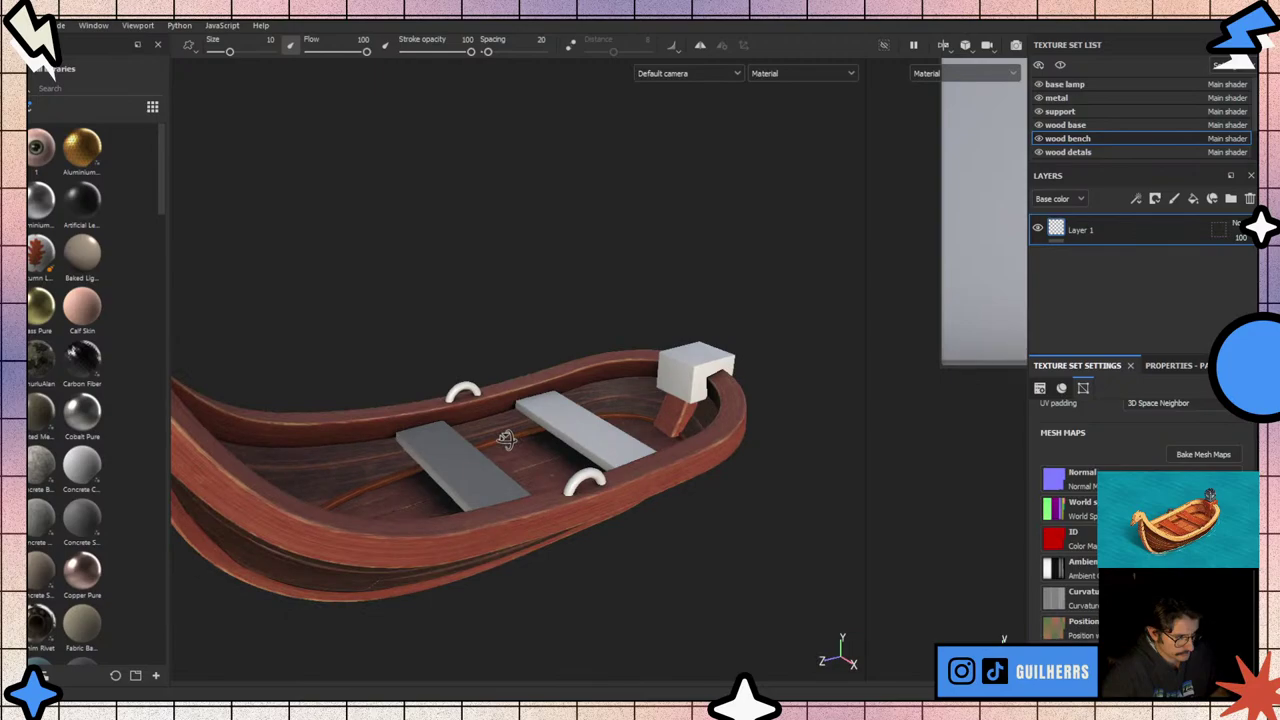
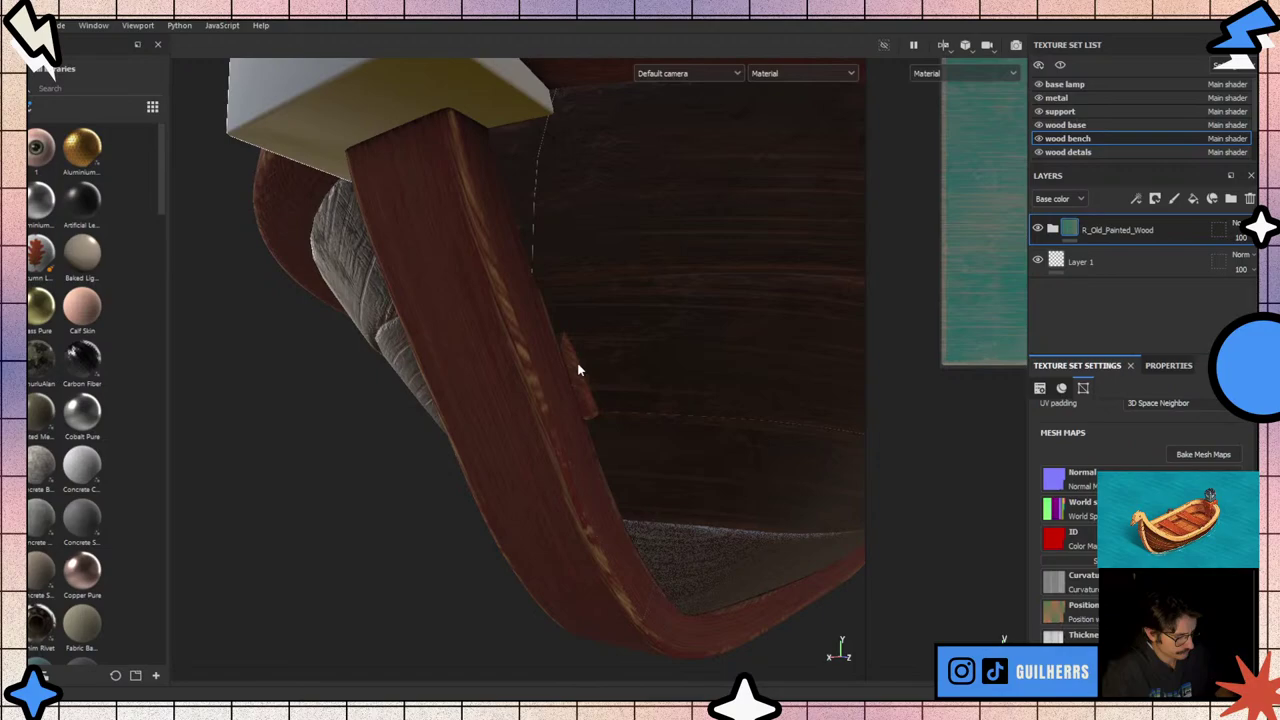
- Orbit the boat away from the bench leg to a steeper view down onto the interior benches
left_click_drag(578, 370, 560, 372, "alt")
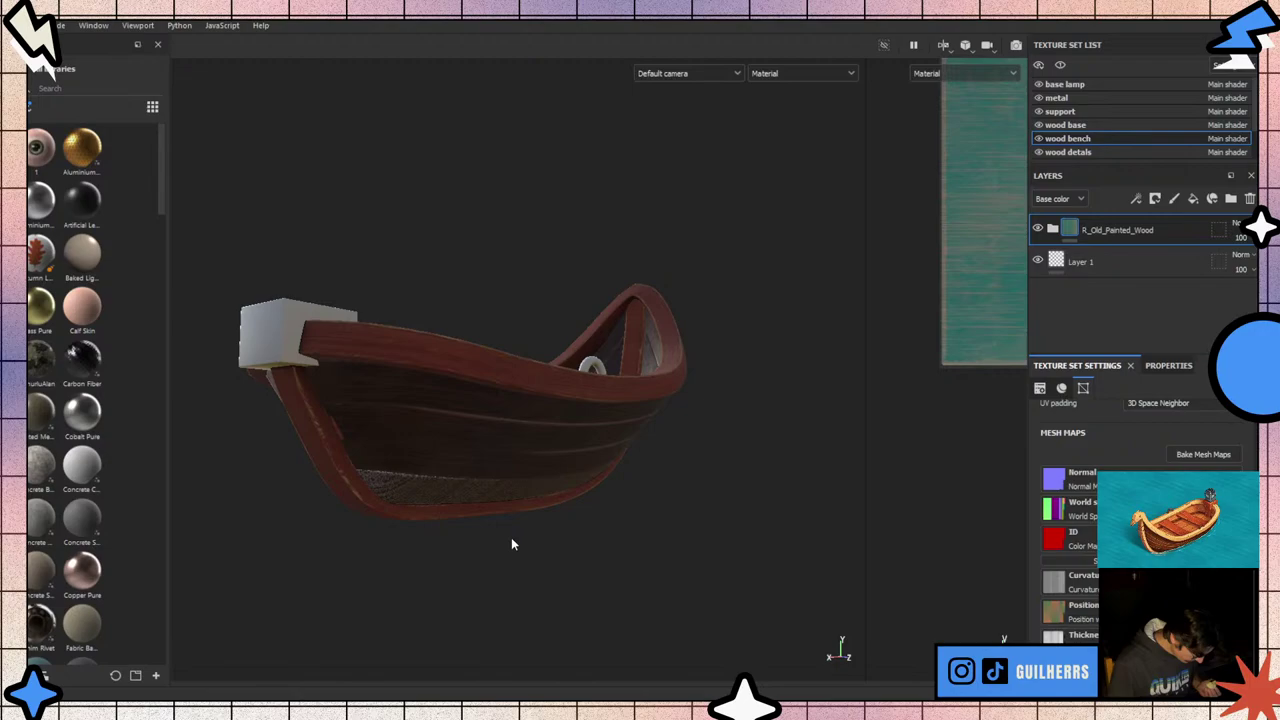
left_click_drag(511, 537, 620, 442, "alt")
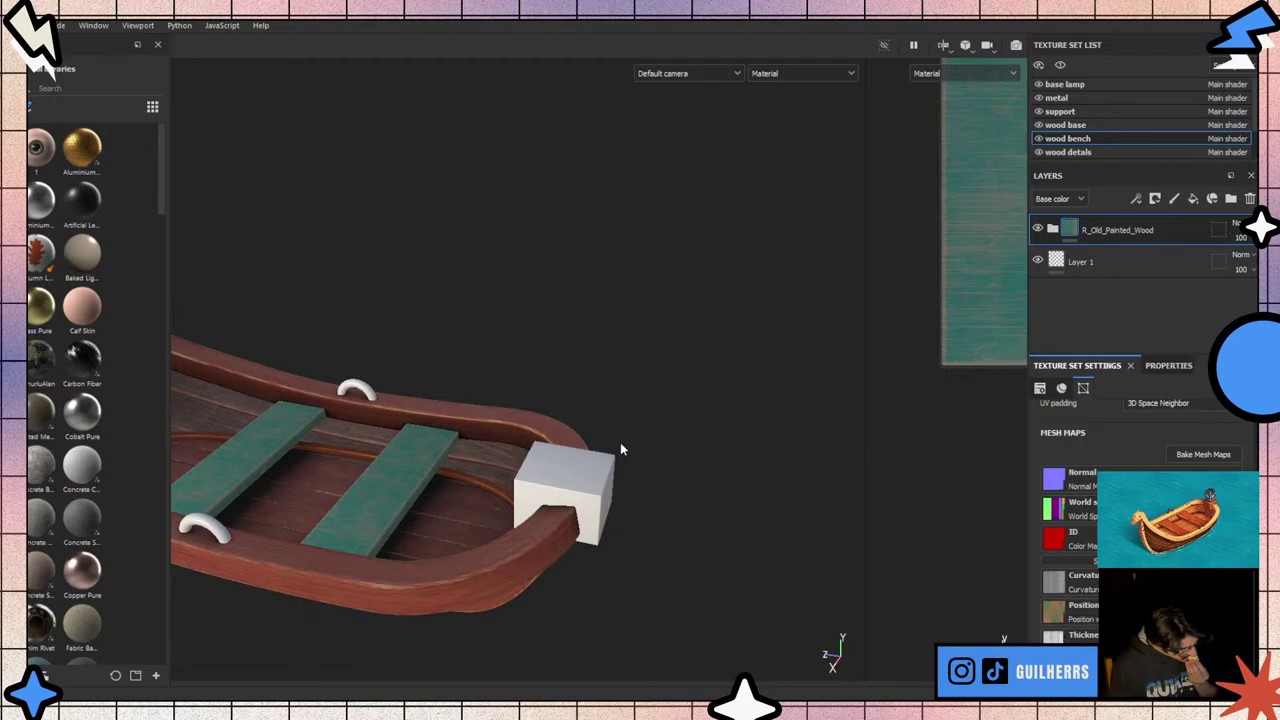
mouse_move(620, 449)
left_mouse_down("alt")
mouse_move(909, 423)
mouse_move(764, 441)
left_mouse_up("alt")
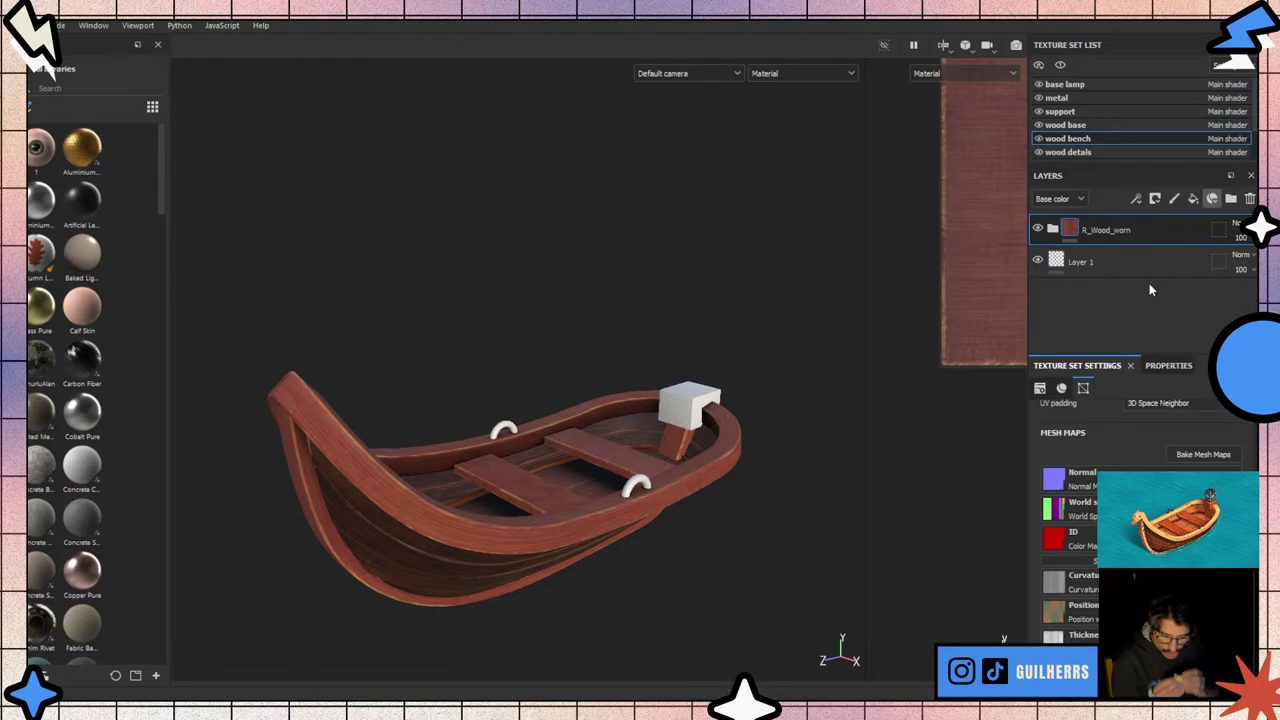
- Paste an R_Wood layer above R_Wood_worn in the wood bench stack
key("ctrl+v")
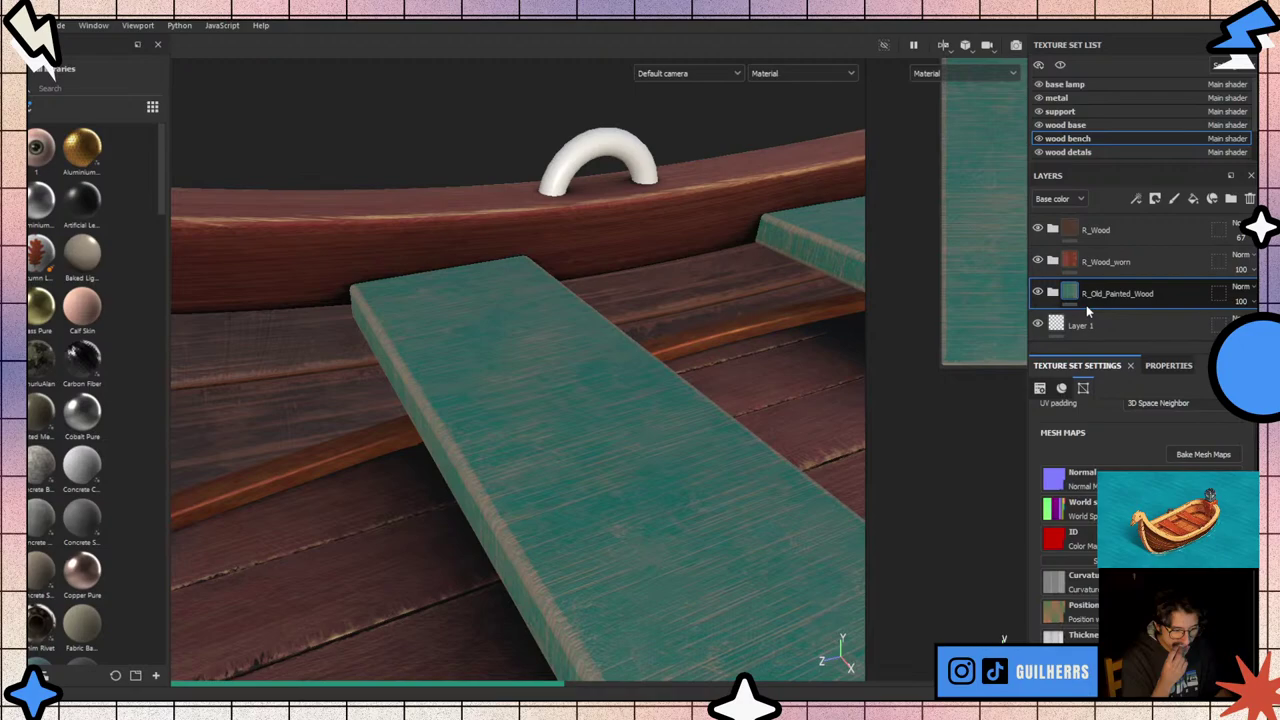
- Start renaming the R_Old_Painted_Wood layer
double_click(1102, 293)
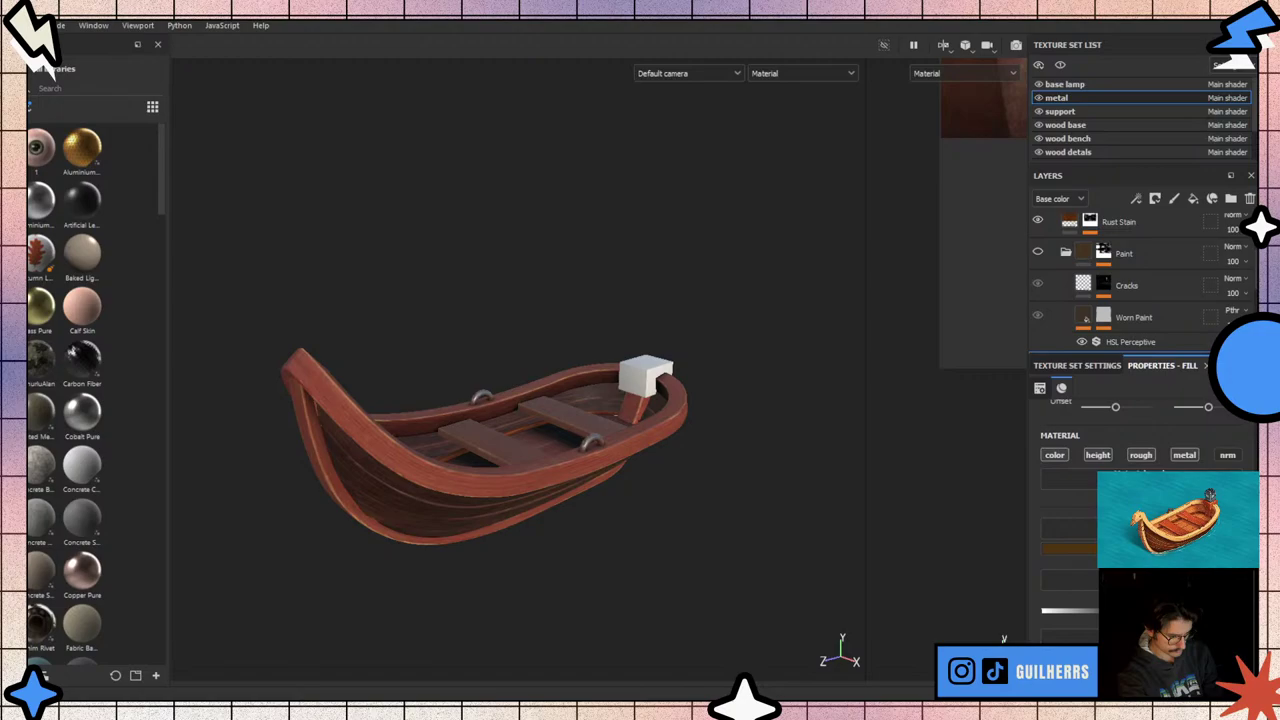
- Scroll up three notches in the base lamp view
scroll(784, 540, "up", 5)
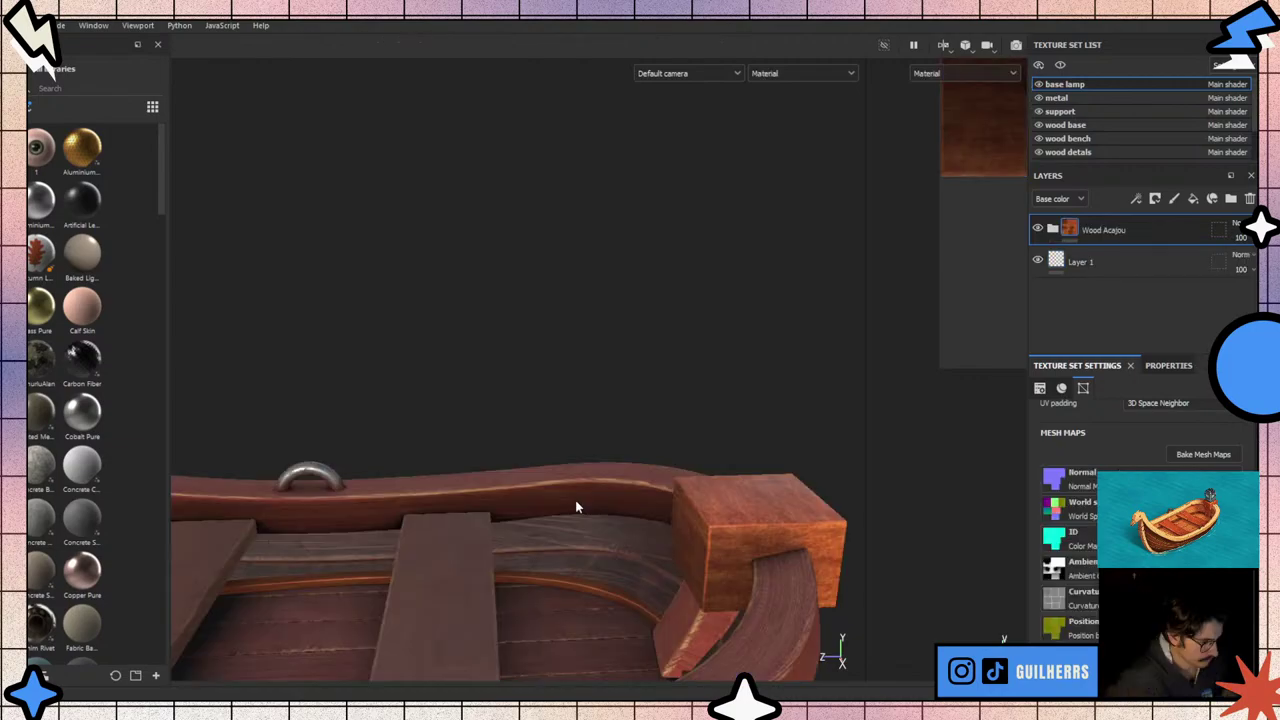
- Orbit out to see more of the boat's hull
left_click_drag(576, 505, 557, 514, "alt")
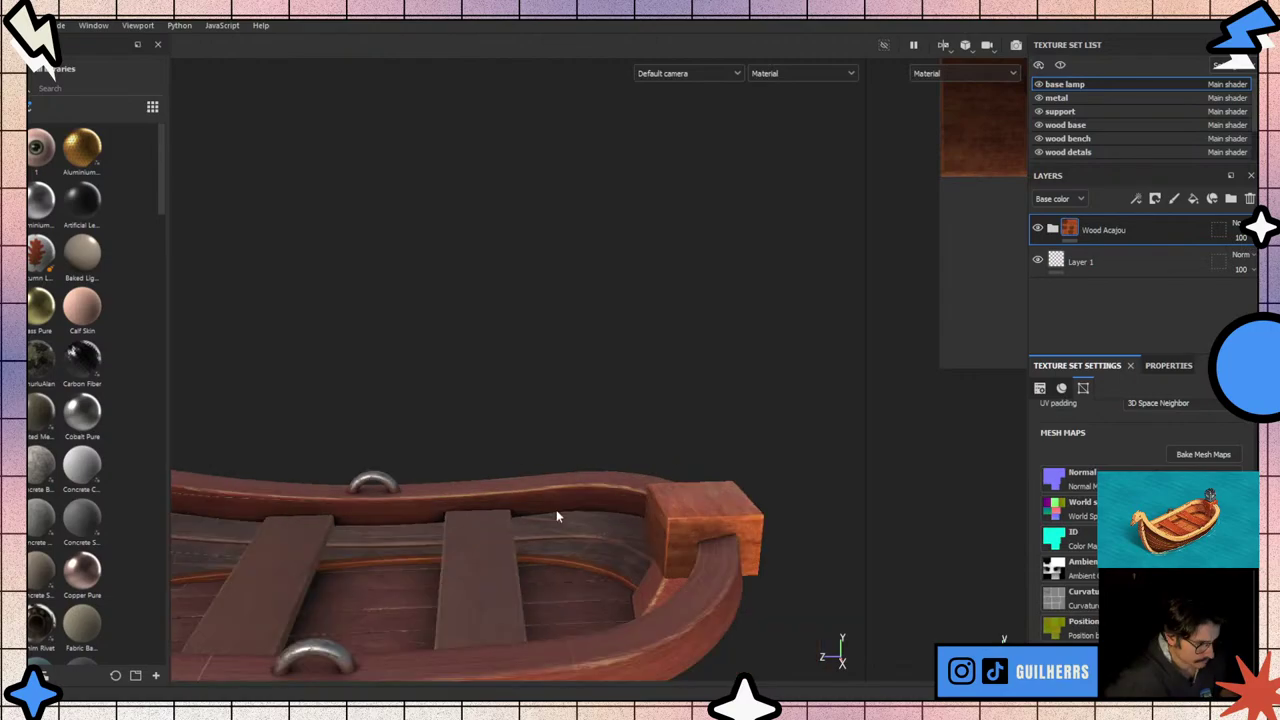